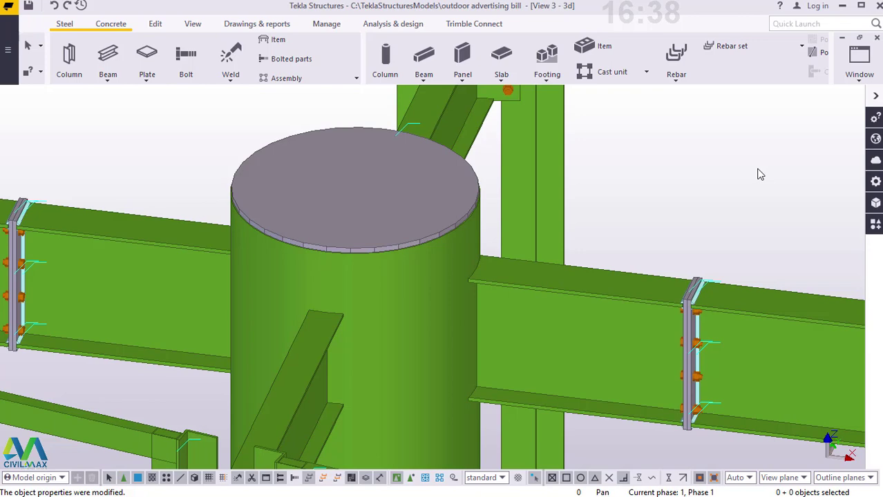
- Examine the cap plate on the round column and the beams and frames connected around it
scroll(354, 196, down, 5)
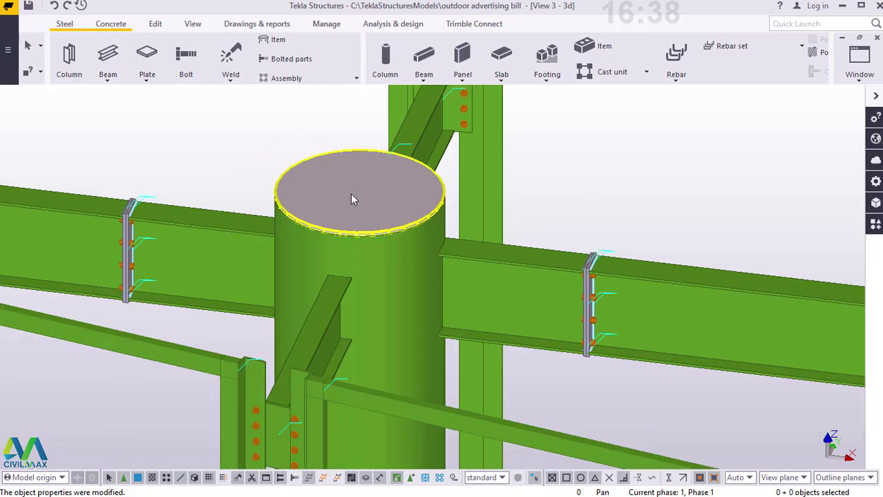
scroll(360, 203, down, 5)
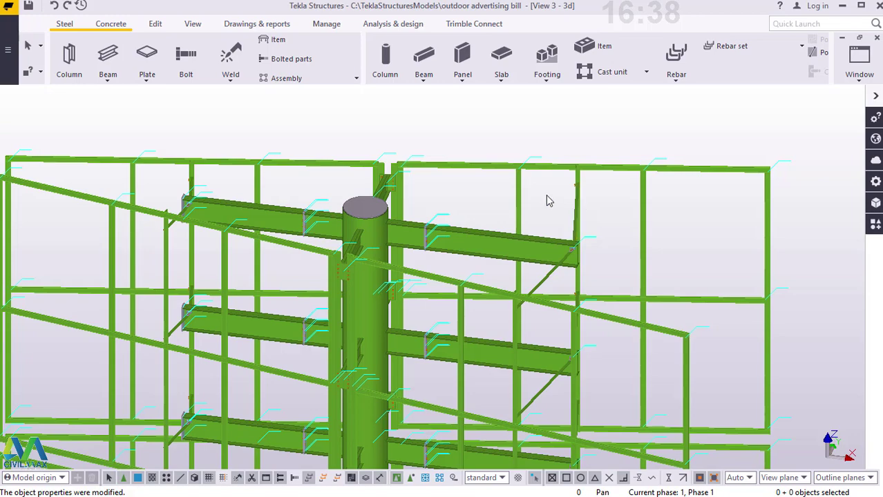
scroll(476, 190, down, 3)
scroll(475, 185, up, 3)
scroll(476, 181, up, 3)
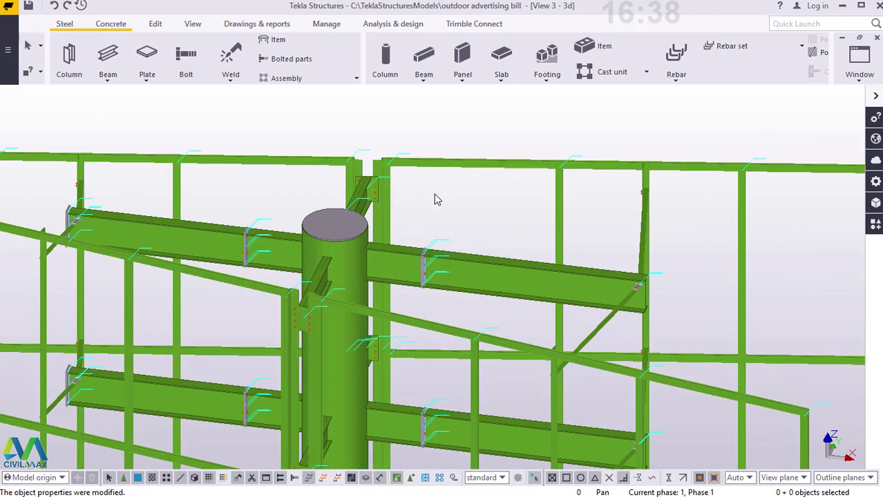
scroll(404, 185, down, 5)
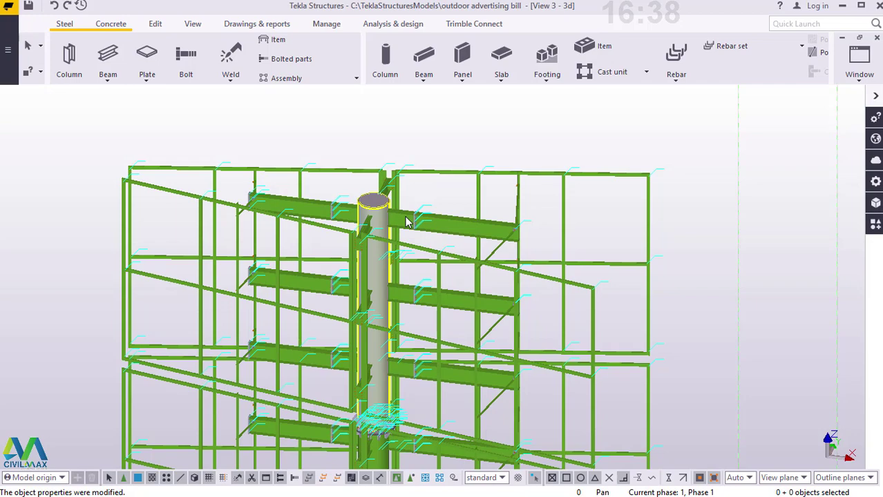
scroll(394, 221, up, 6)
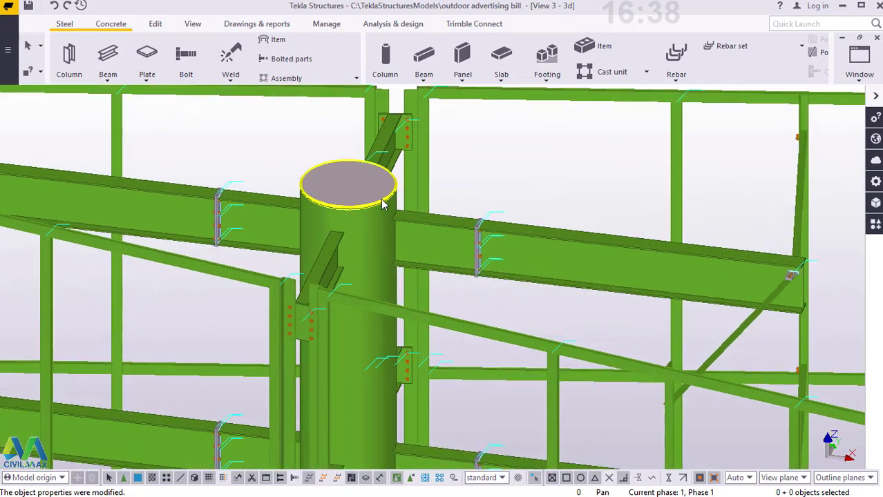
scroll(383, 204, up, 8)
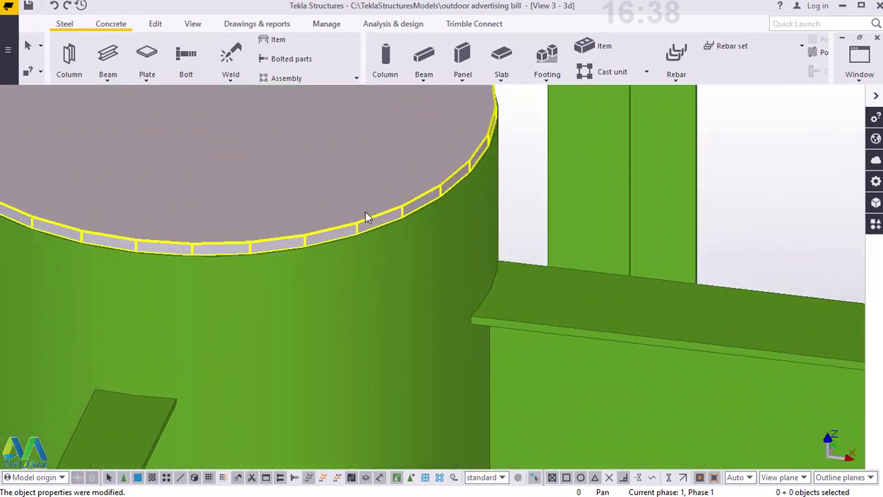
scroll(361, 228, up, 6)
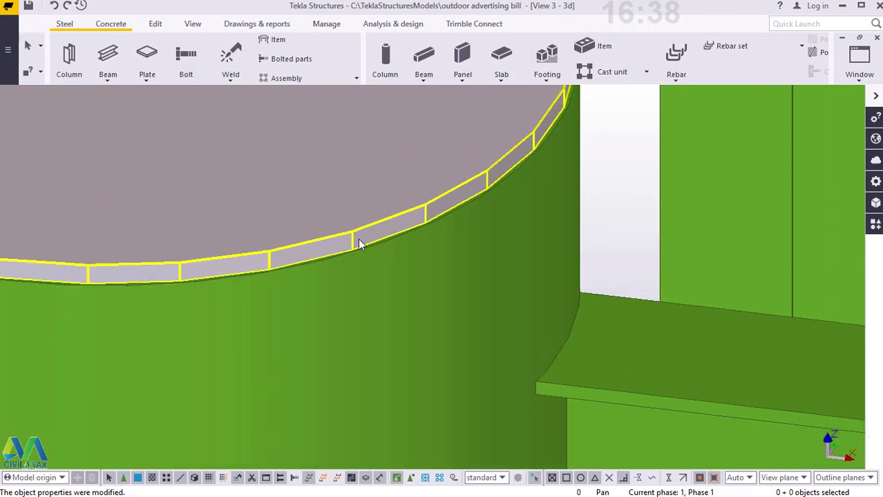
- Place a construction point at the midpoint of a front cap plate segment's upper edge on the round column
scroll(360, 243, down, 5)
click(156, 24)
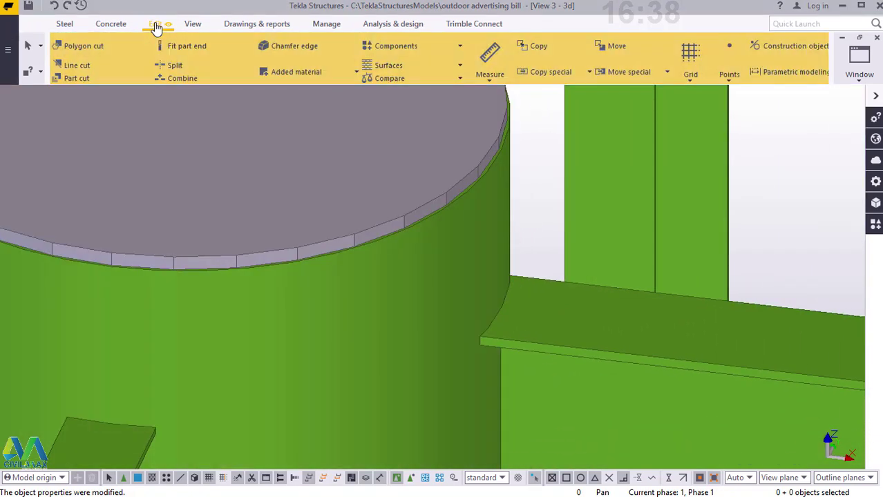
click(729, 74)
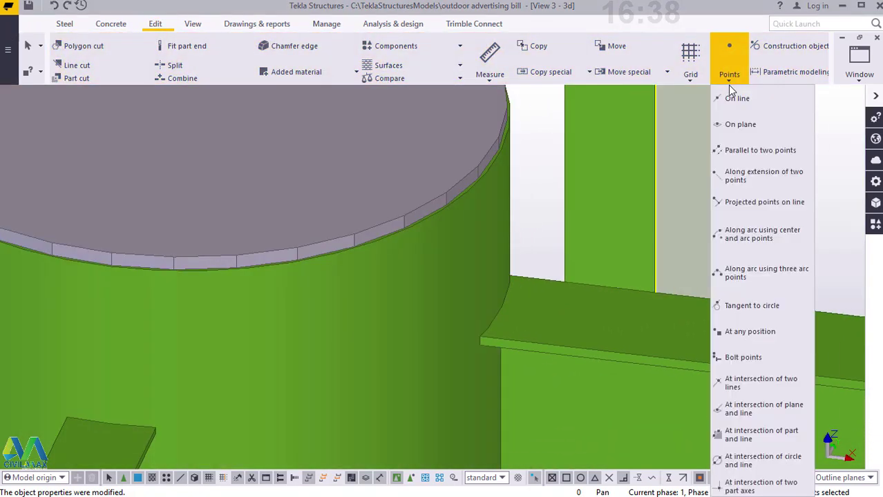
click(751, 333)
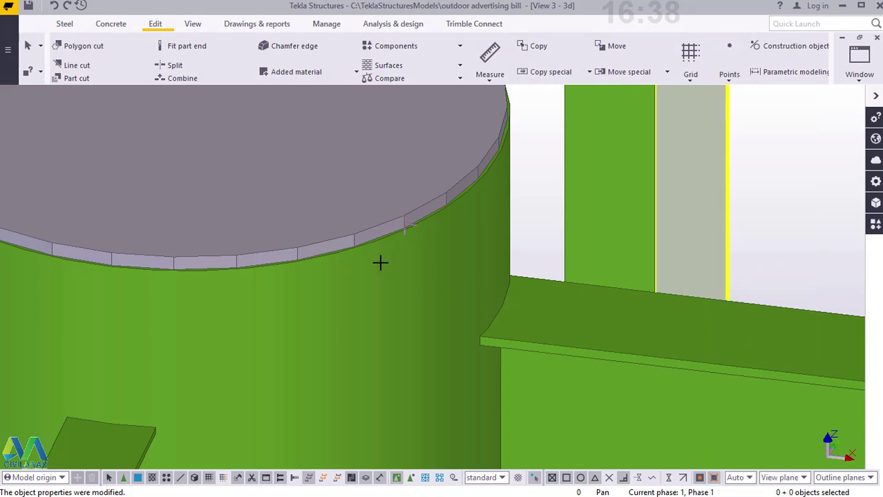
scroll(354, 243, up, 1)
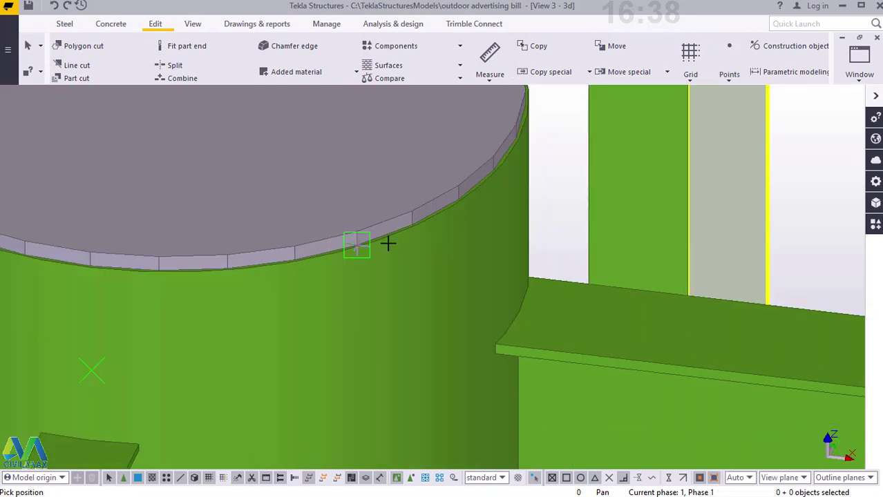
scroll(354, 243, up, 1)
scroll(332, 228, up, 2)
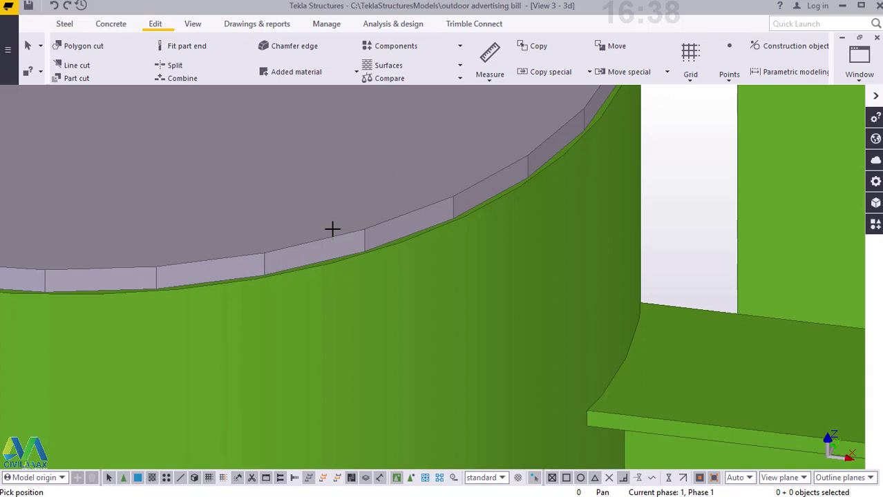
scroll(332, 228, up, 1)
scroll(374, 233, up, 2)
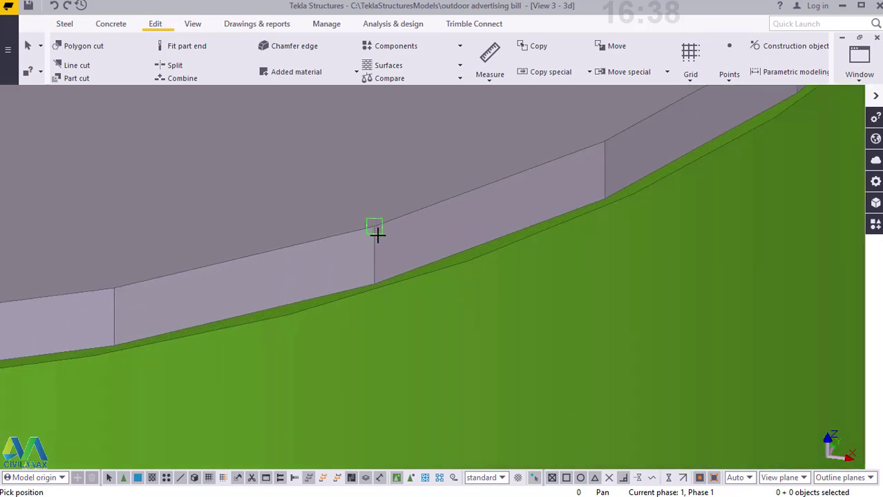
scroll(377, 235, down, 4)
scroll(382, 235, up, 1)
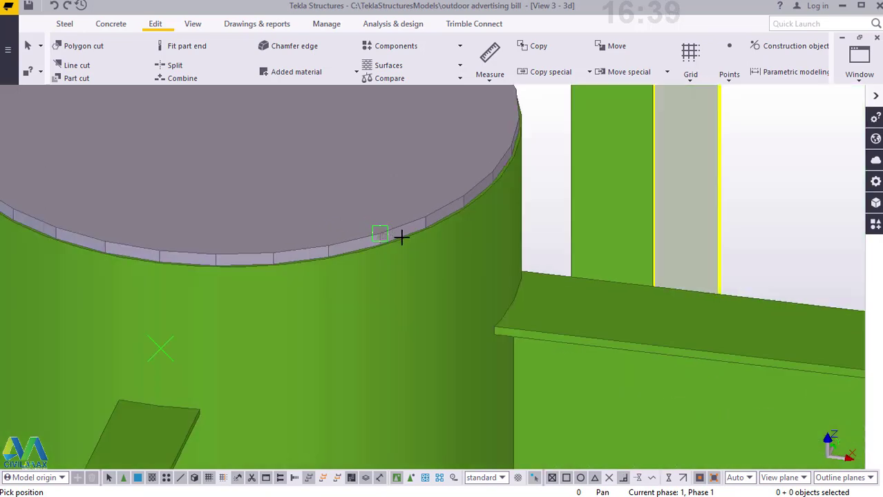
scroll(401, 237, down, 2)
scroll(387, 239, up, 3)
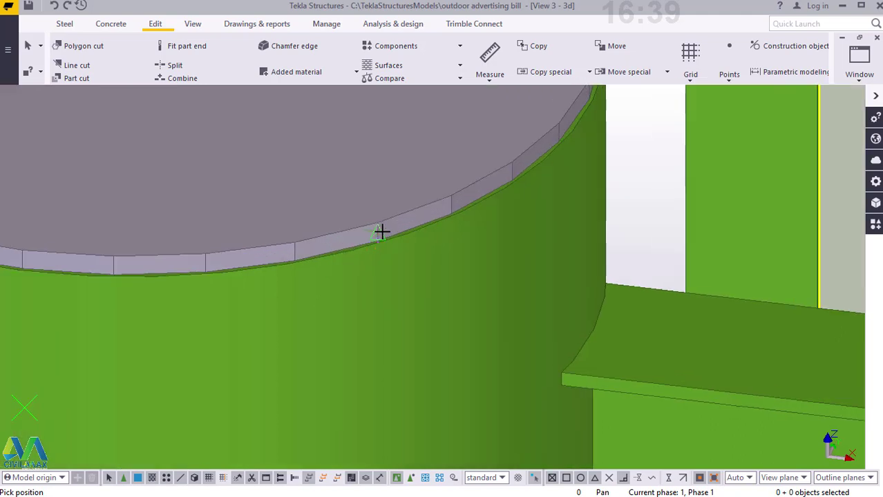
scroll(381, 233, up, 2)
scroll(298, 229, up, 2)
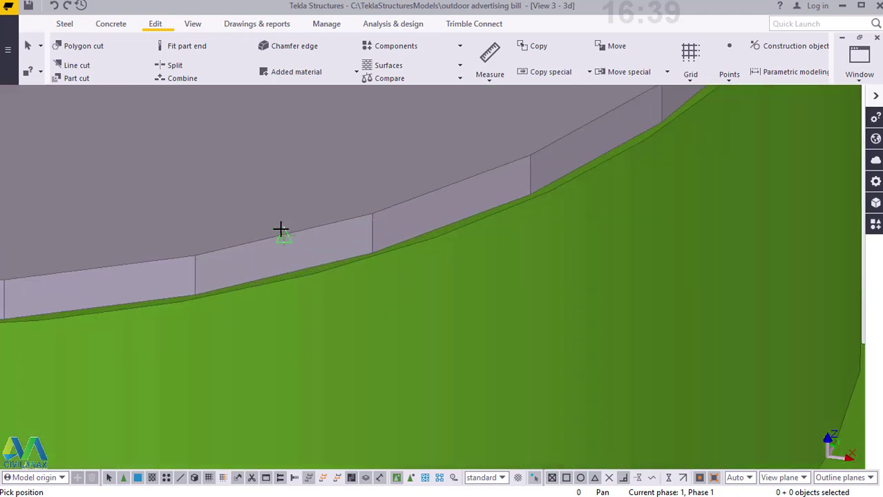
scroll(337, 233, down, 3)
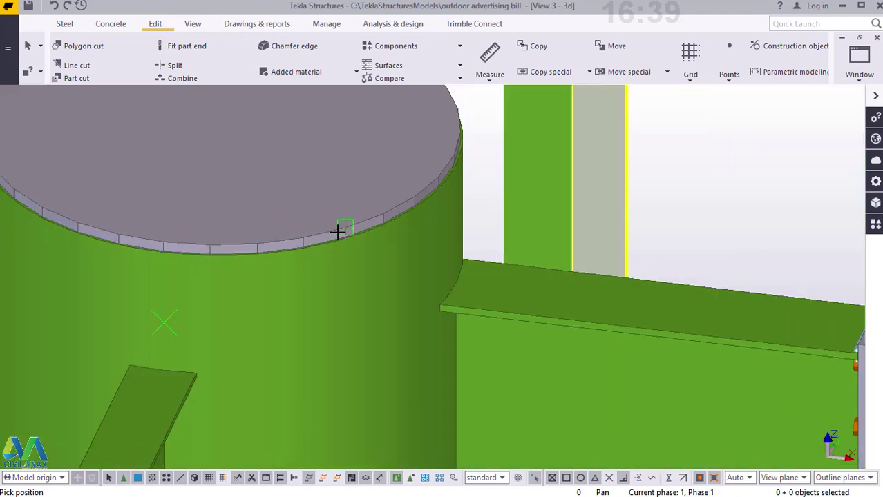
scroll(326, 234, up, 4)
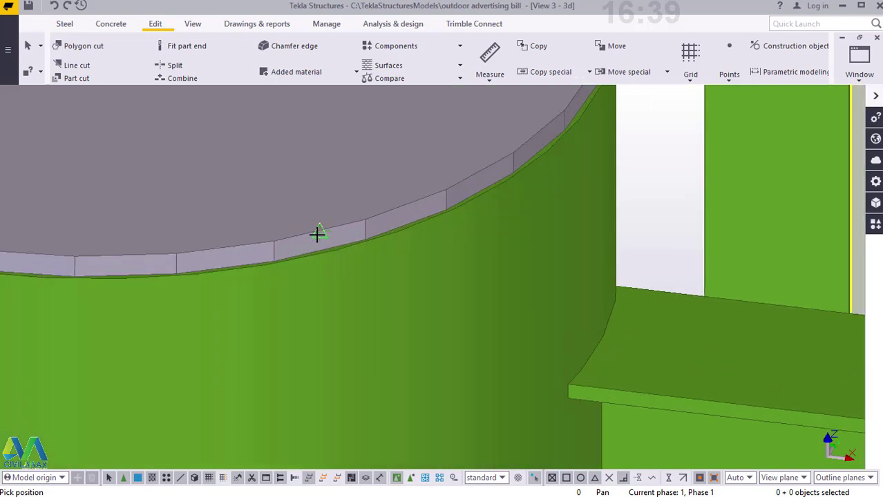
scroll(318, 234, up, 2)
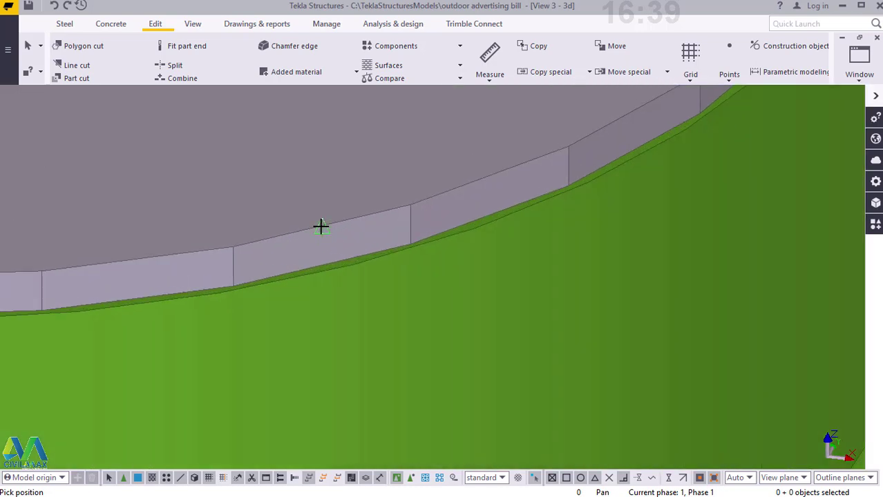
scroll(321, 238, up, 3)
click(321, 238)
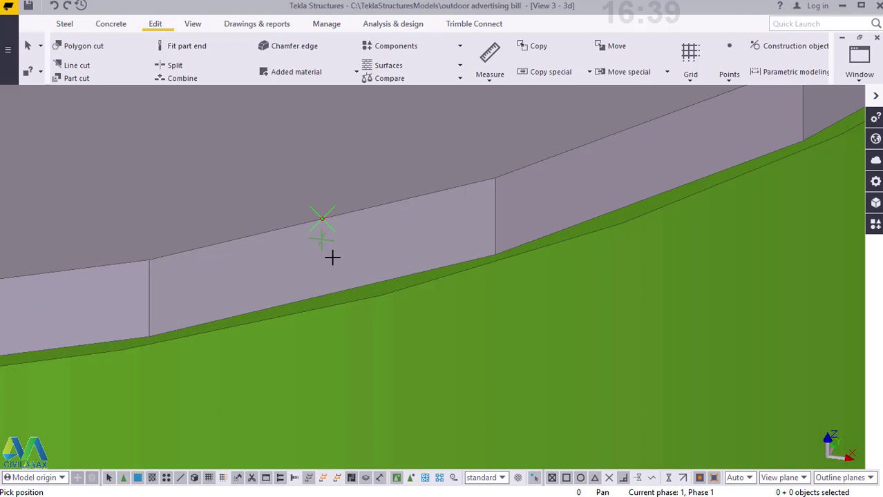
- Place another point at the midpoint of the same cap plate segment's lower edge
click(371, 247)
right_click(371, 245)
click(406, 254)
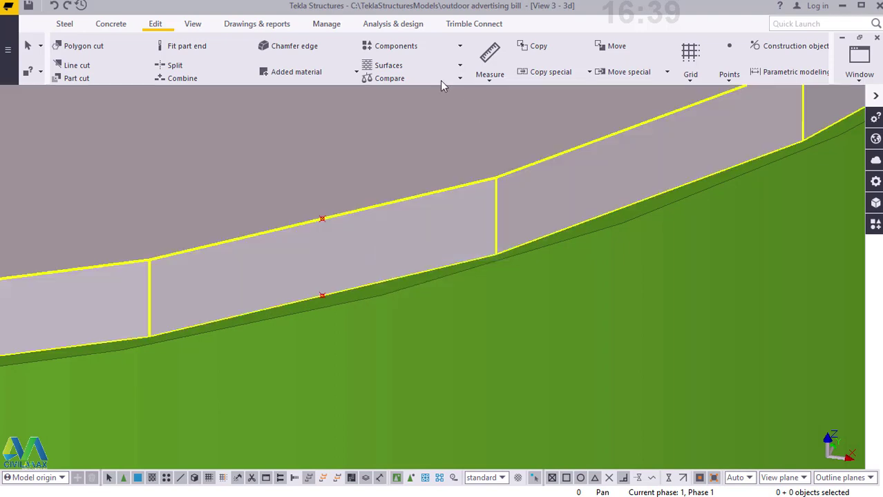
- Place a construction point on the round column's outer top edge, next to the plate's lower-edge point
click(731, 76)
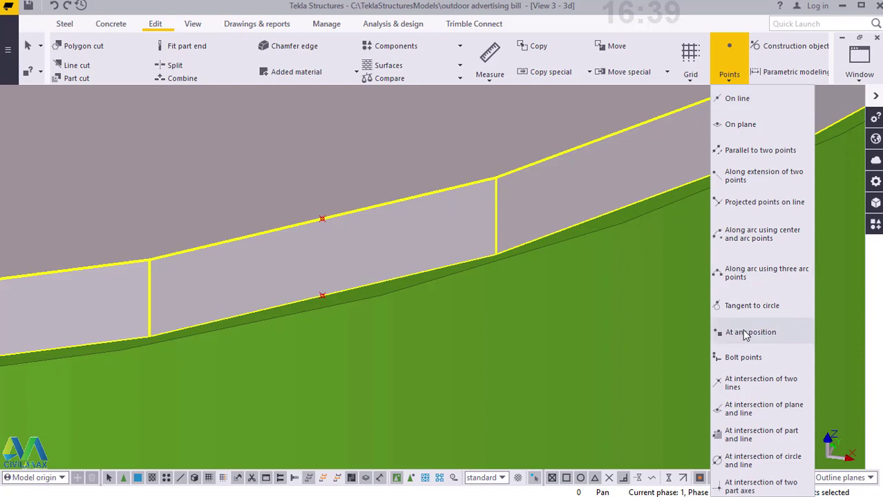
click(746, 333)
scroll(327, 292, up, 2)
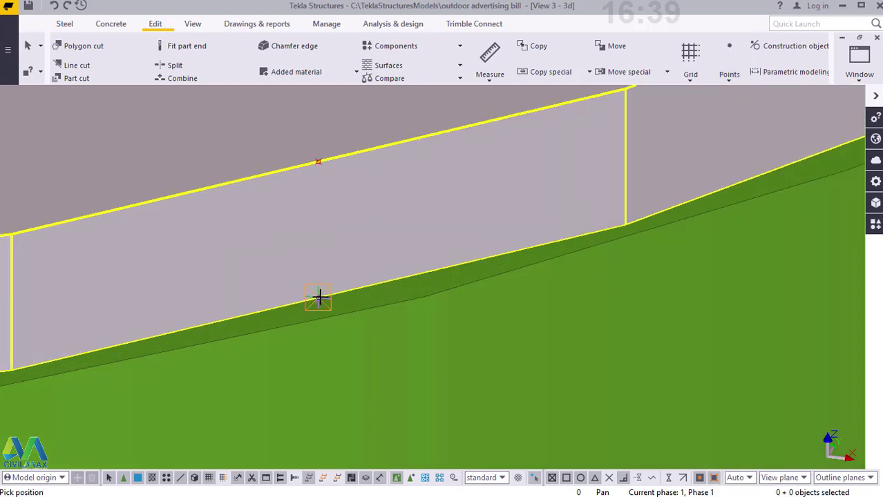
click(337, 318)
right_click(375, 290)
click(415, 87)
- Copy the cap plate's lower-edge point to 16 mm directly below the new point on the column's outer edge
click(317, 299)
right_click(318, 299)
click(358, 107)
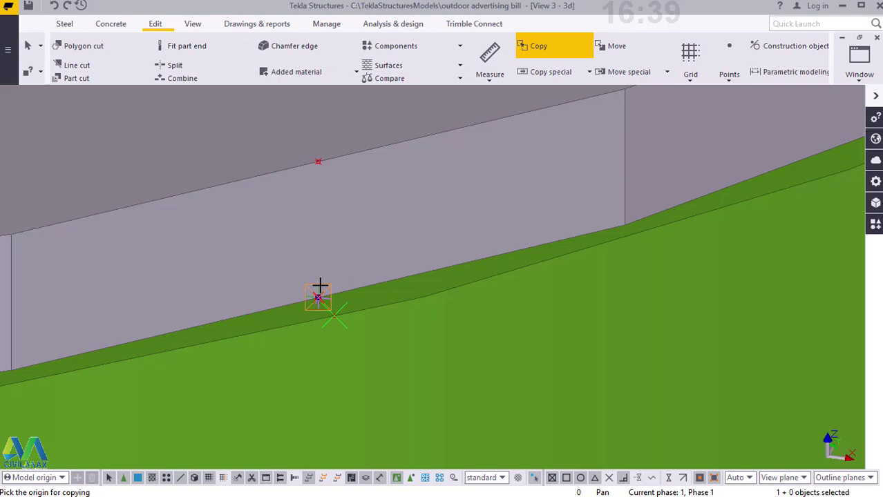
click(335, 317)
right_click(440, 202)
click(439, 201)
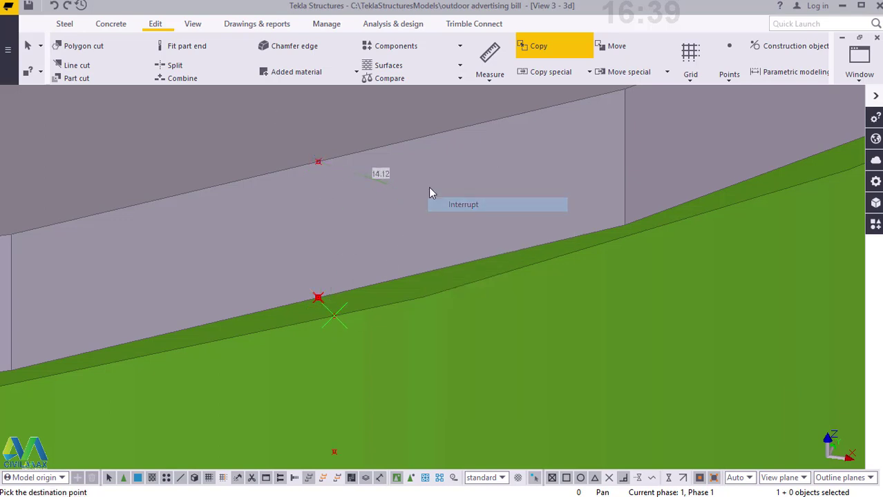
- Copy the point on the column's outer top edge 500 mm straight down along the column face
scroll(420, 182, down, 4)
scroll(400, 230, up, 4)
click(373, 240)
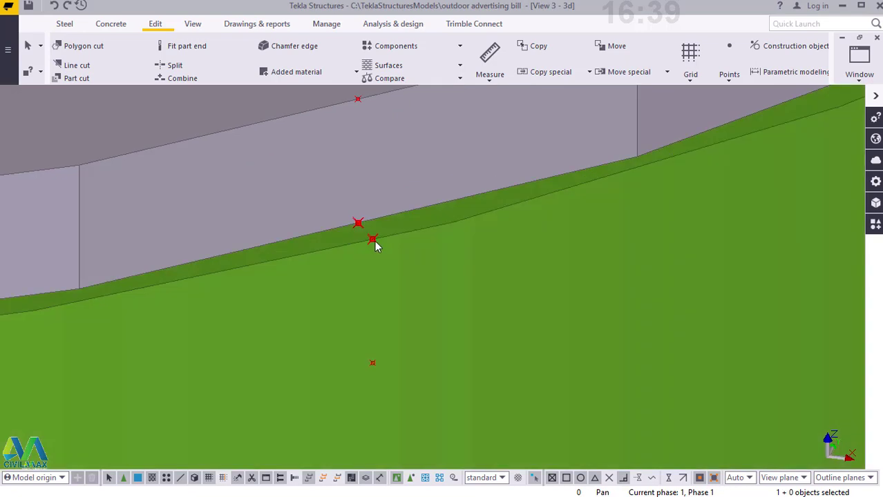
right_click(374, 243)
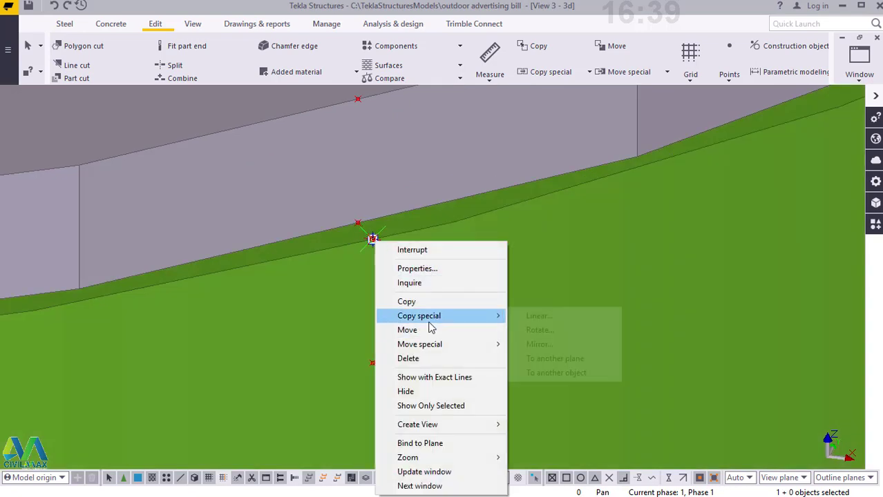
click(427, 301)
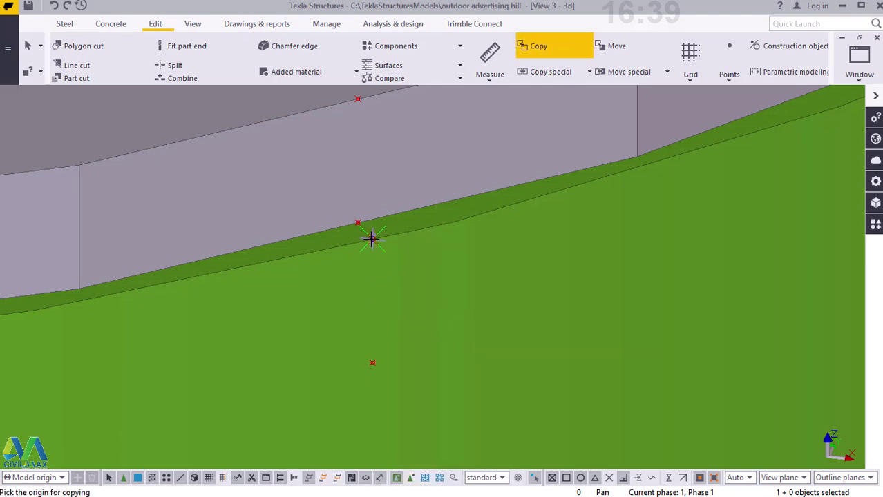
click(372, 239)
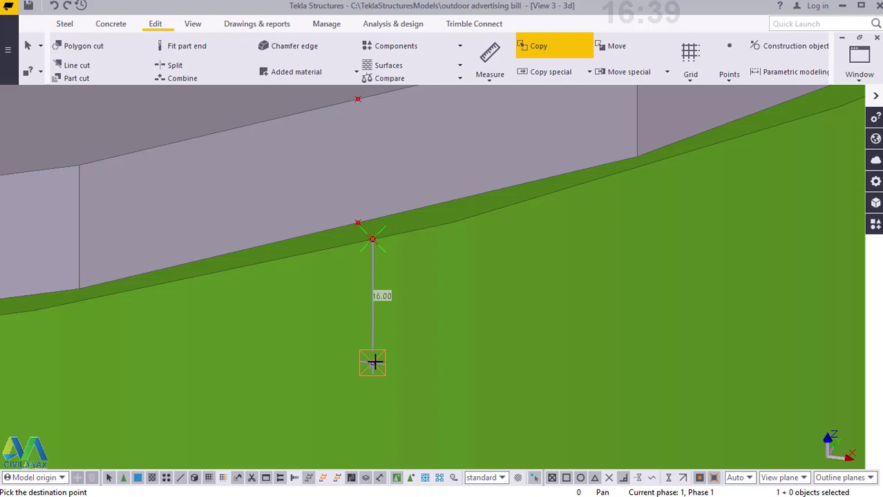
text(5000)
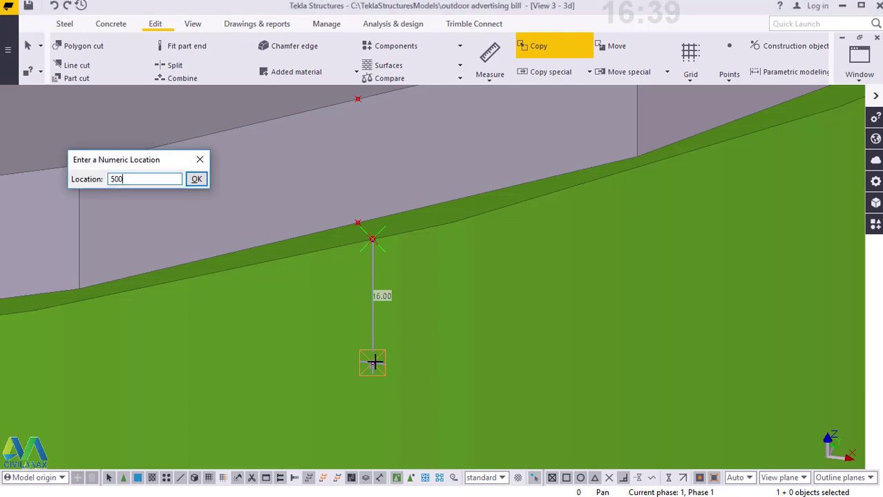
key(Return)
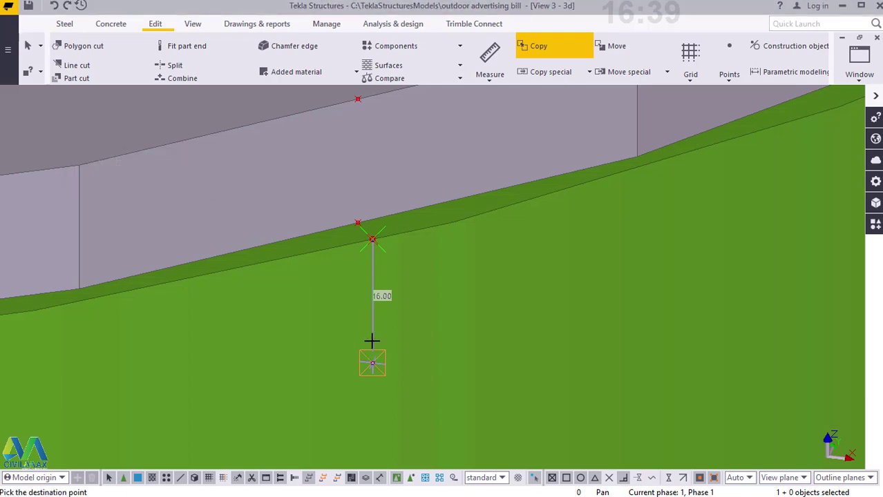
right_click(579, 267)
click(601, 274)
scroll(510, 202, down, 9)
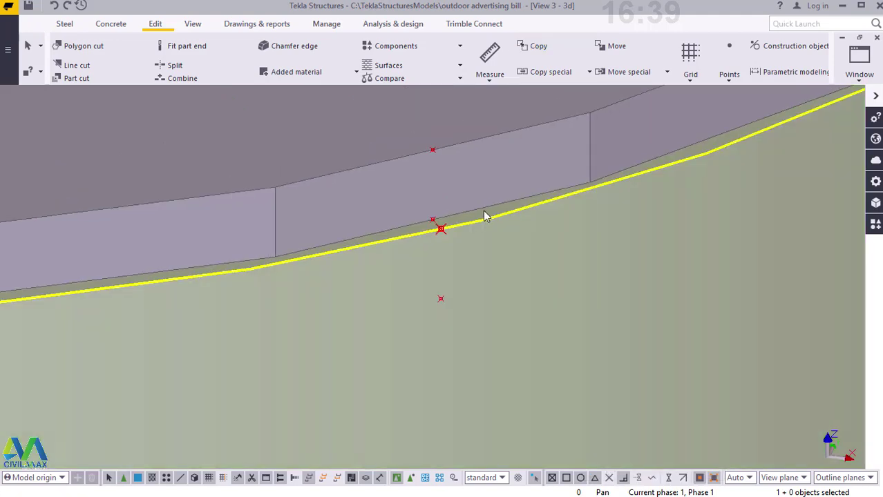
scroll(353, 185, down, 5)
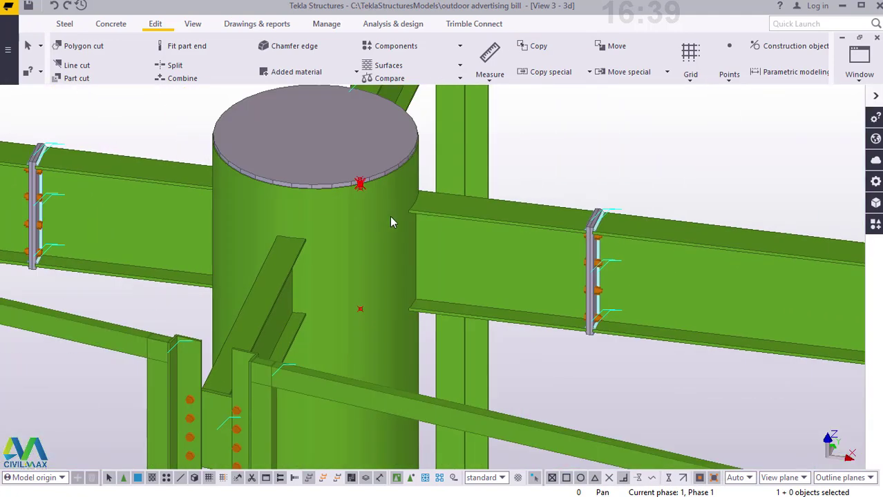
scroll(380, 277, up, 1)
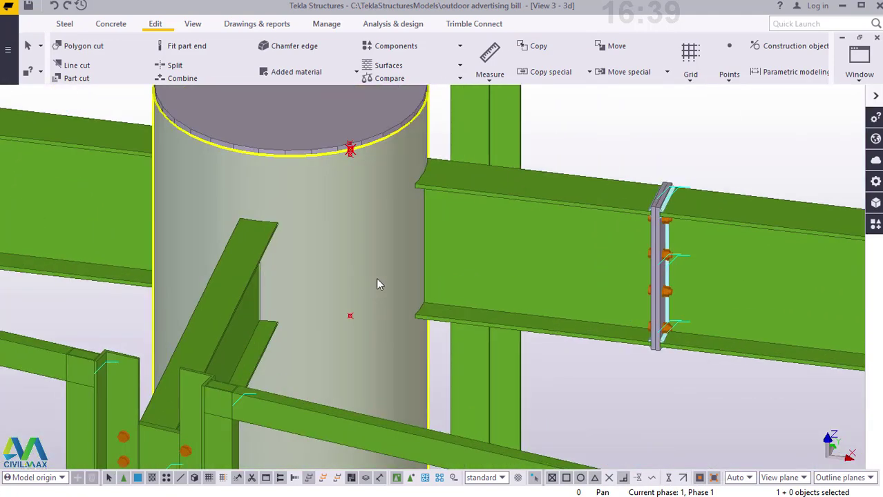
scroll(374, 146, up, 5)
scroll(335, 185, up, 6)
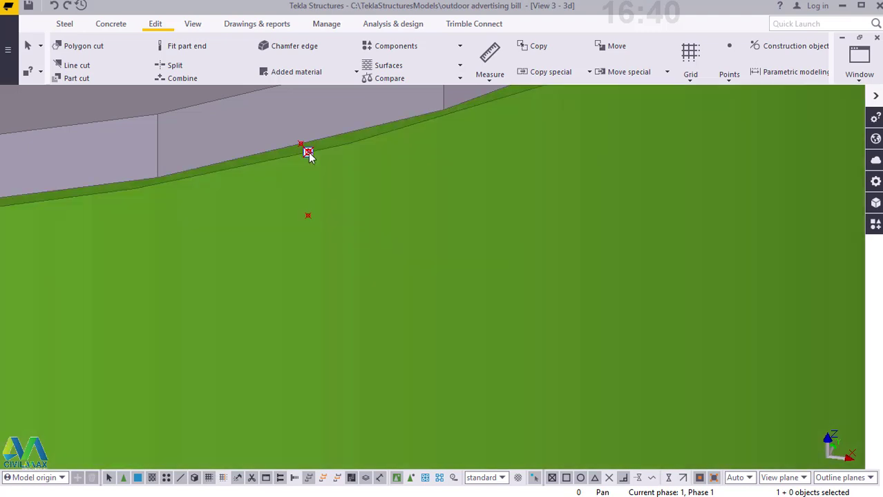
- Copy the point on the column's outer top edge 5000 mm straight down along the column face
right_click(308, 153)
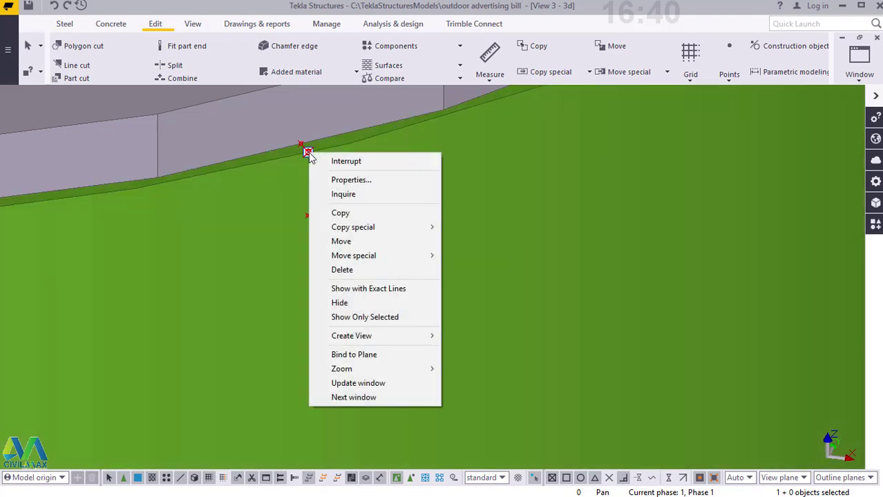
click(341, 213)
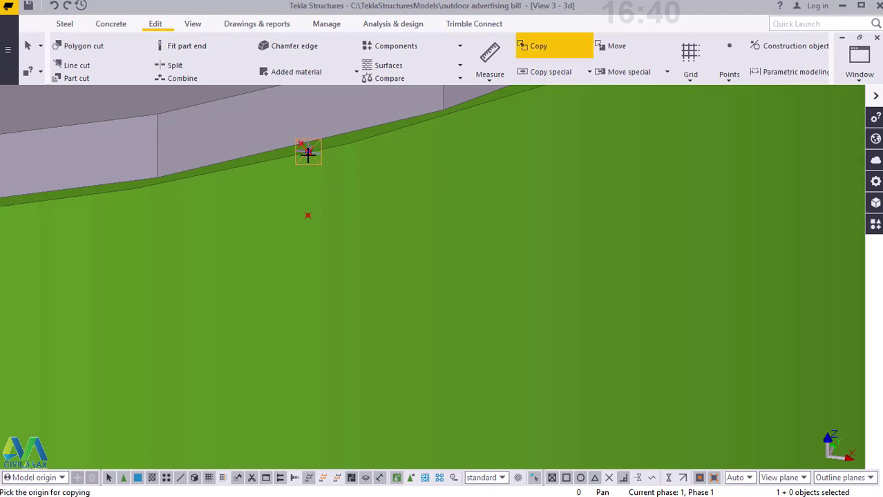
click(308, 152)
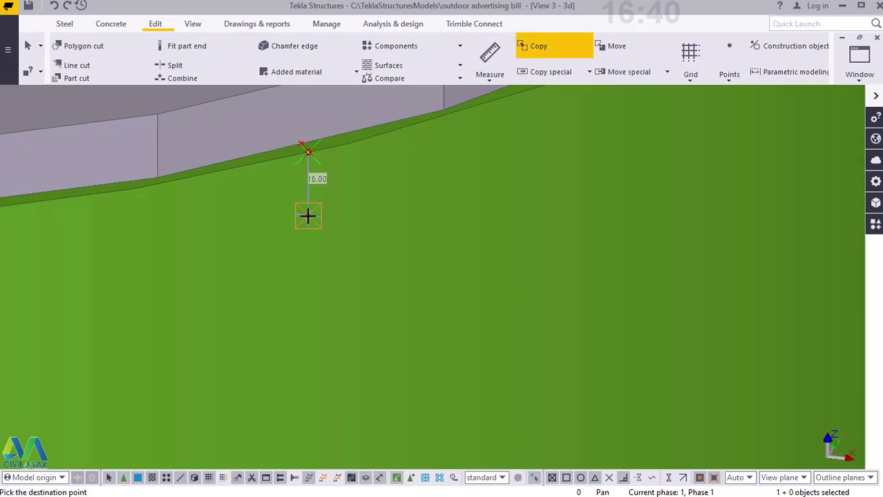
text(5000)
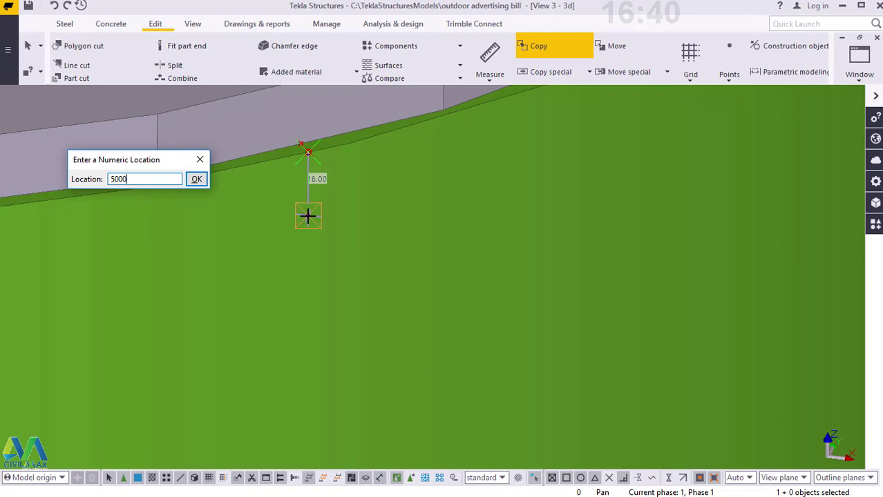
key(Return)
right_click(529, 184)
click(529, 184)
scroll(349, 177, down, 5)
scroll(346, 174, up, 1)
scroll(347, 171, down, 1)
scroll(327, 160, down, 6)
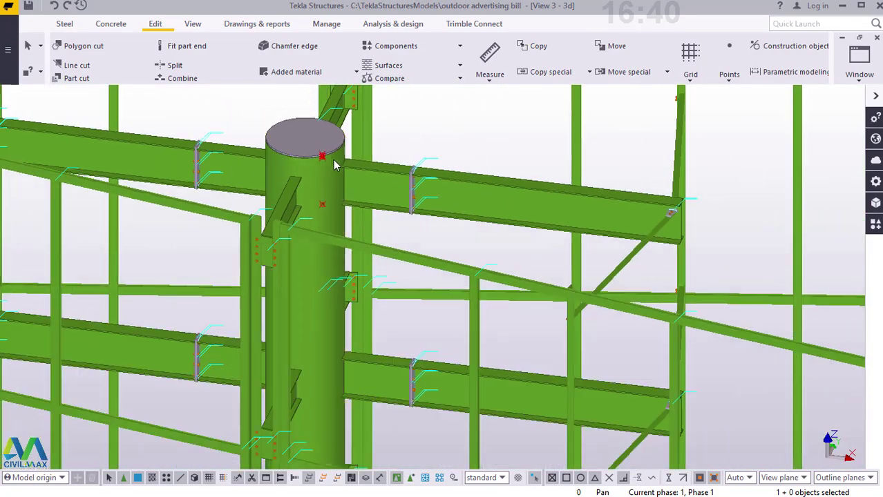
scroll(329, 194, up, 5)
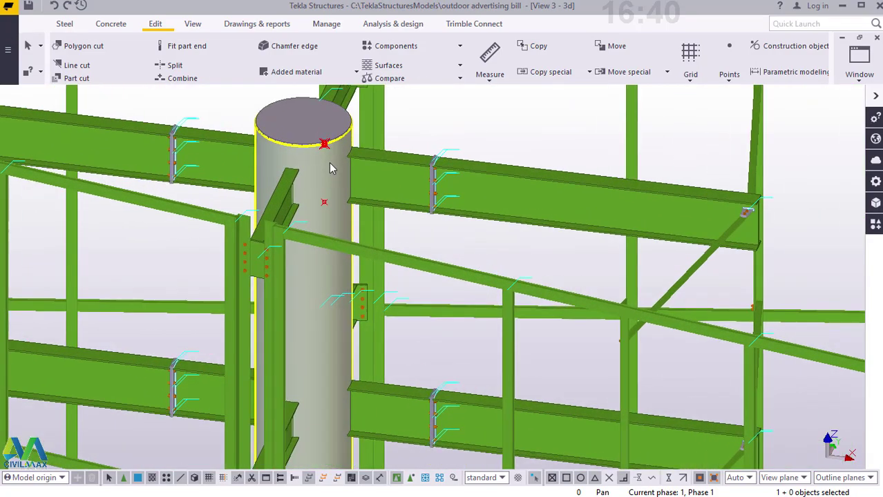
scroll(329, 160, down, 5)
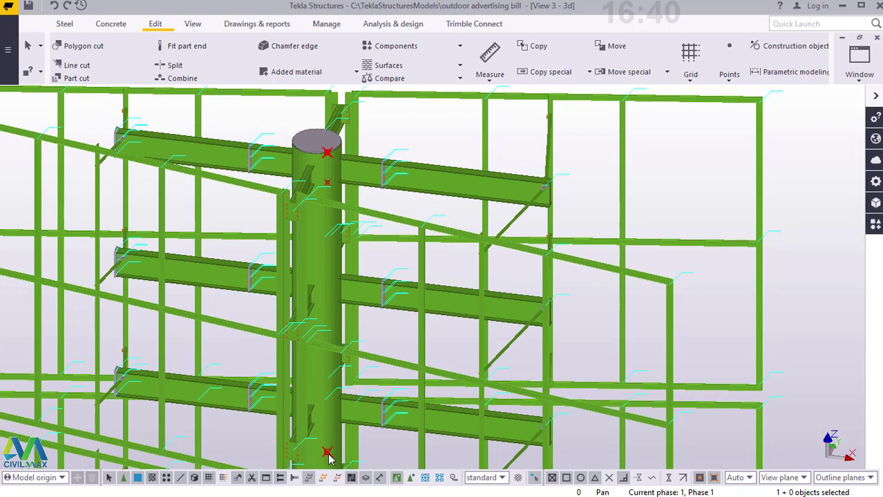
click(329, 97)
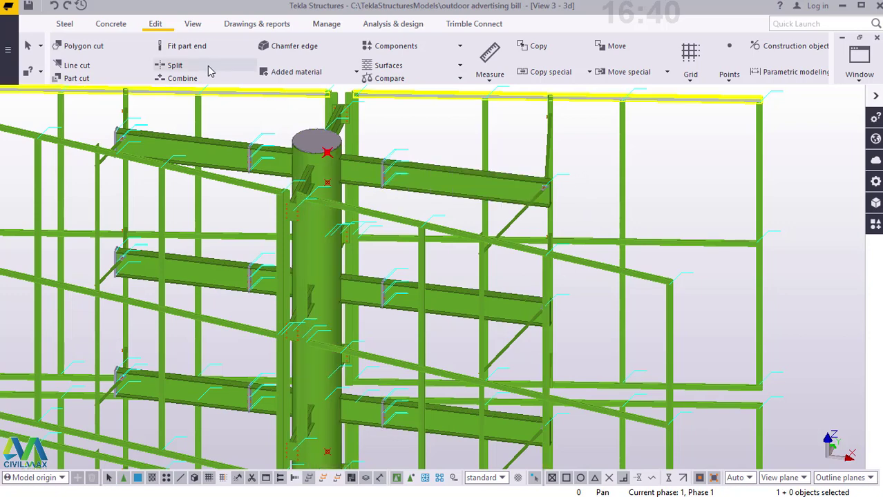
- Search the applications and components catalog for S35, replacing the previous search term
click(876, 224)
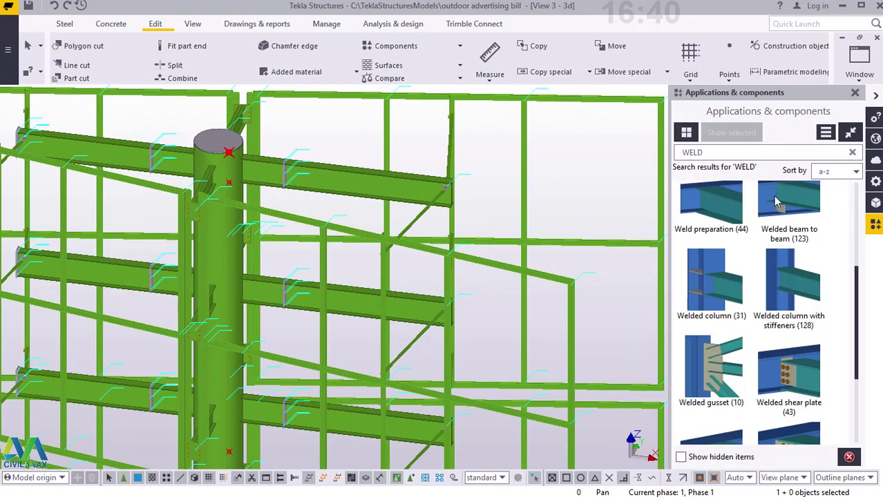
click(713, 153)
key(BackSpace)
key(BackSpace)
key(BackSpace)
key(BackSpace)
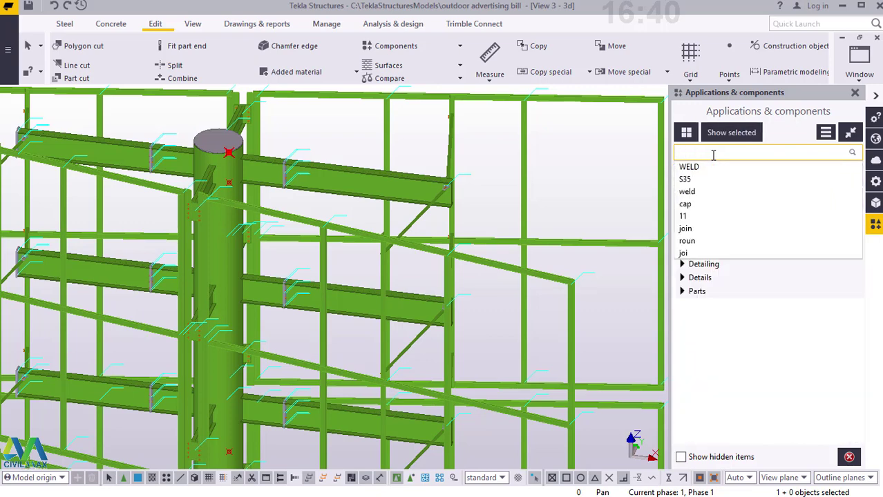
text(S)
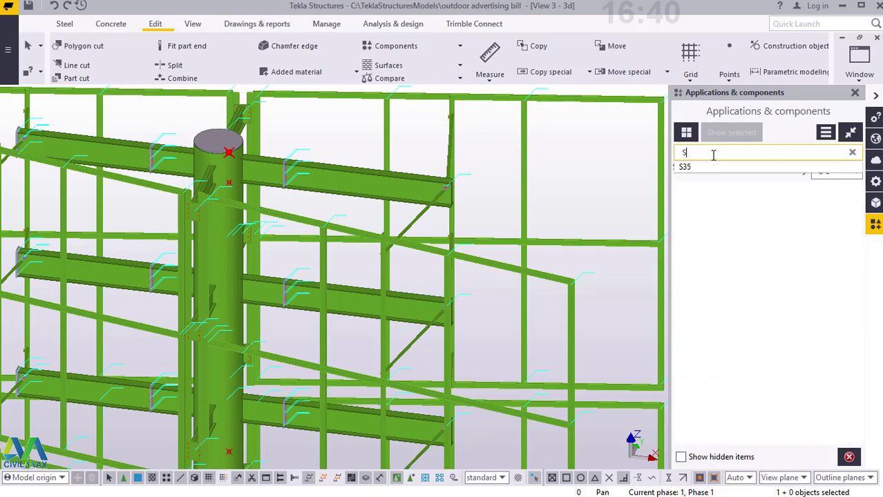
text(35)
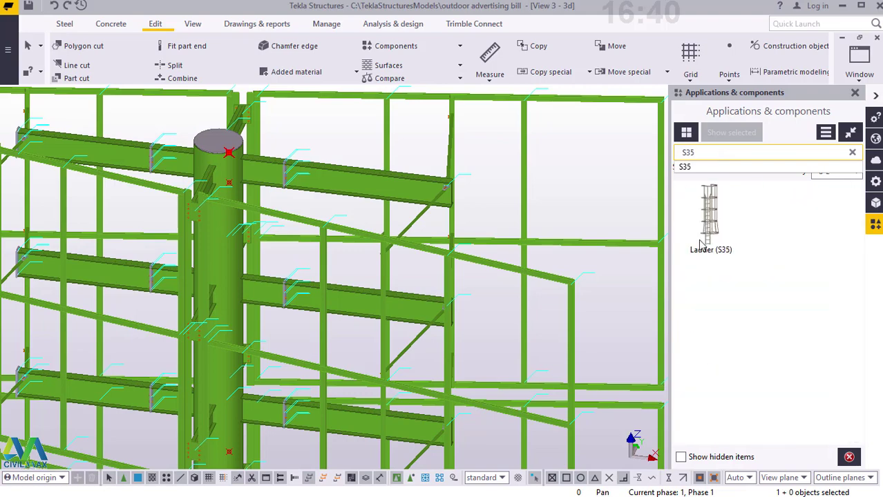
- Create a Ladder (S35) on the round column from the point 500 mm below the top edge to the point 5000 mm below it
click(714, 223)
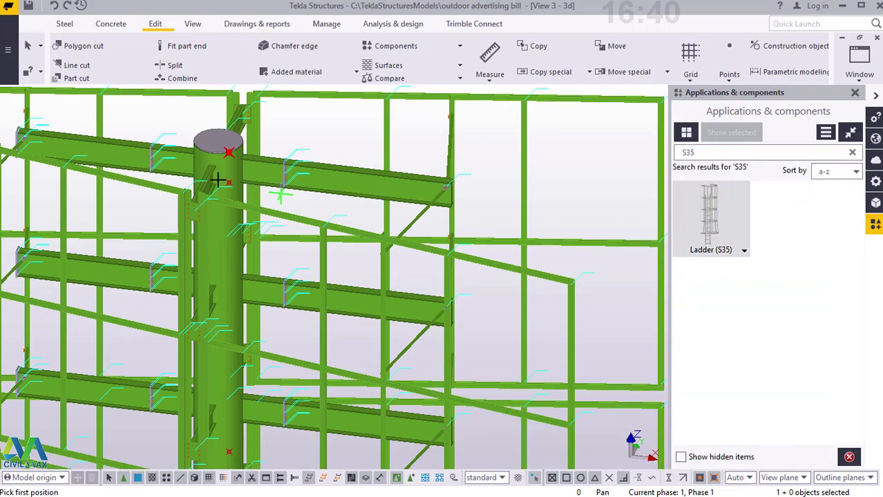
scroll(214, 179, up, 5)
scroll(242, 190, up, 5)
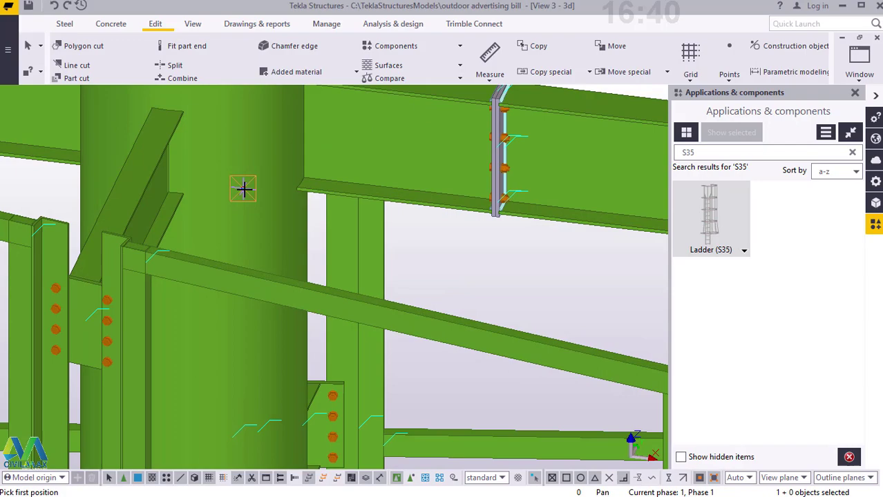
click(243, 190)
scroll(252, 158, down, 8)
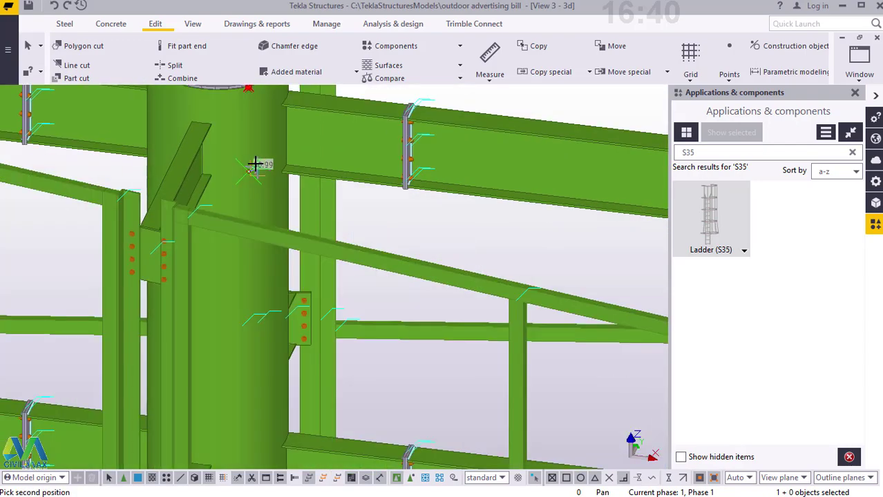
scroll(303, 276, down, 3)
scroll(276, 325, up, 10)
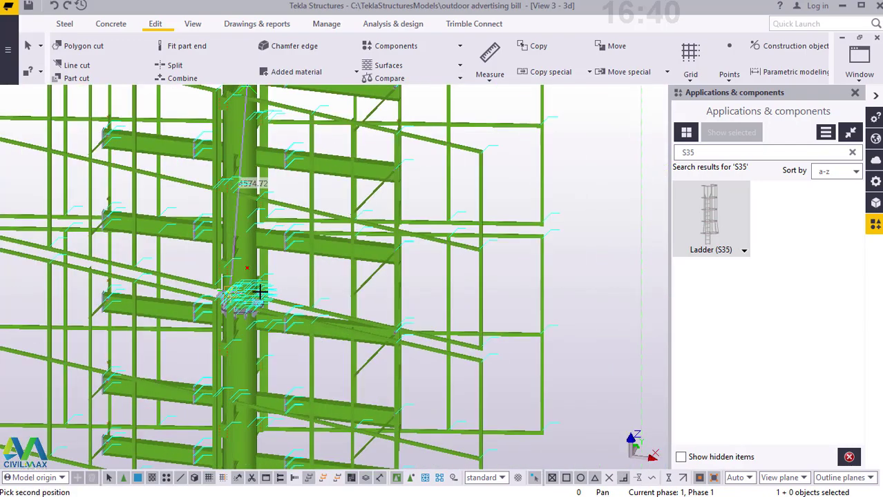
scroll(228, 233, up, 4)
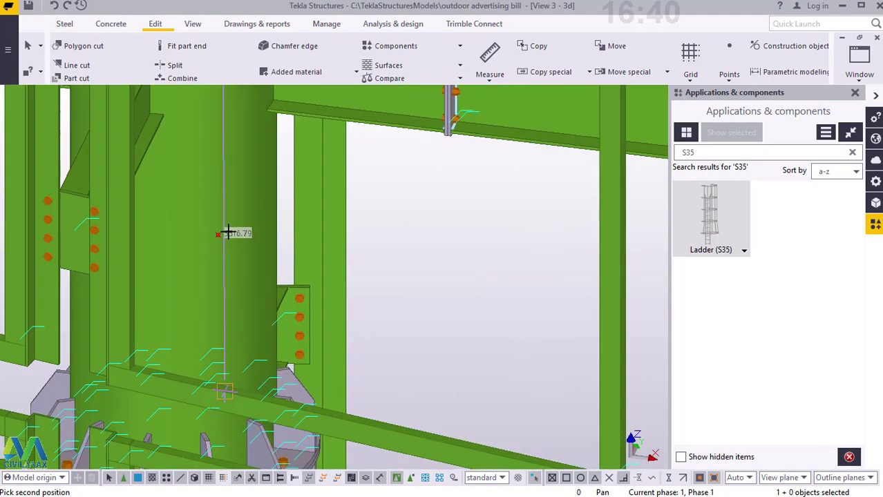
click(219, 235)
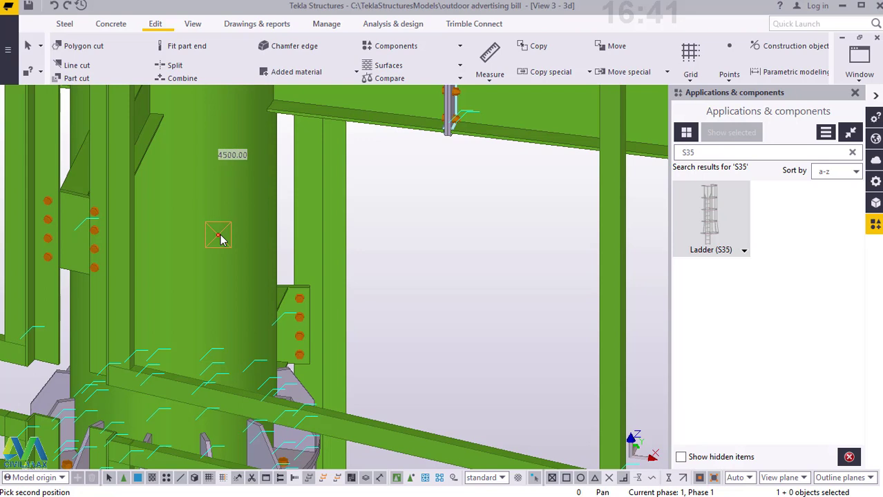
click(219, 235)
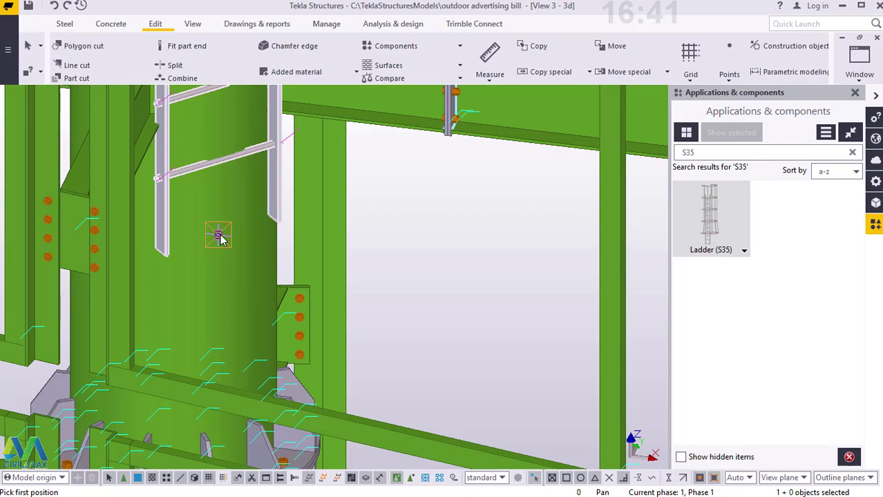
scroll(206, 258, down, 6)
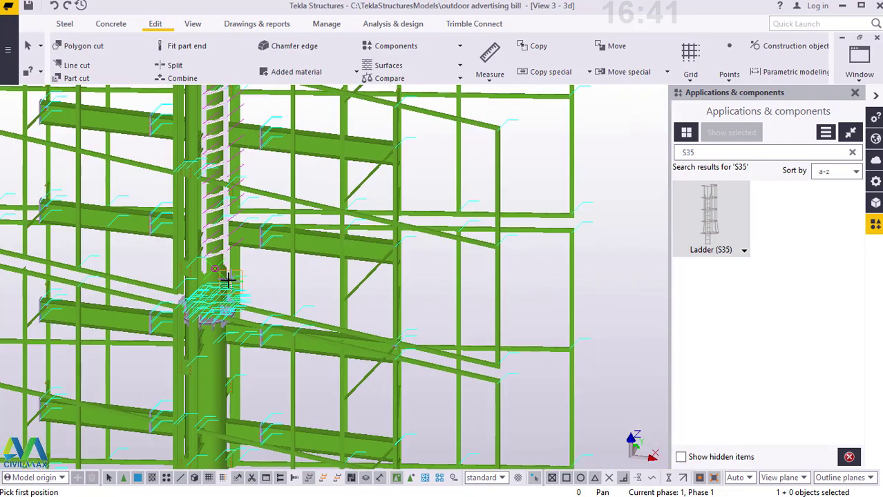
scroll(221, 103, down, 5)
scroll(223, 174, up, 5)
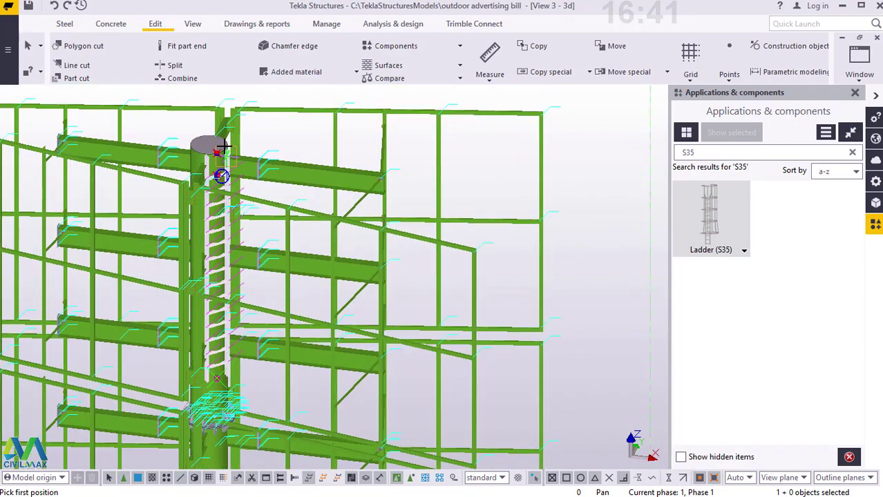
scroll(219, 147, up, 2)
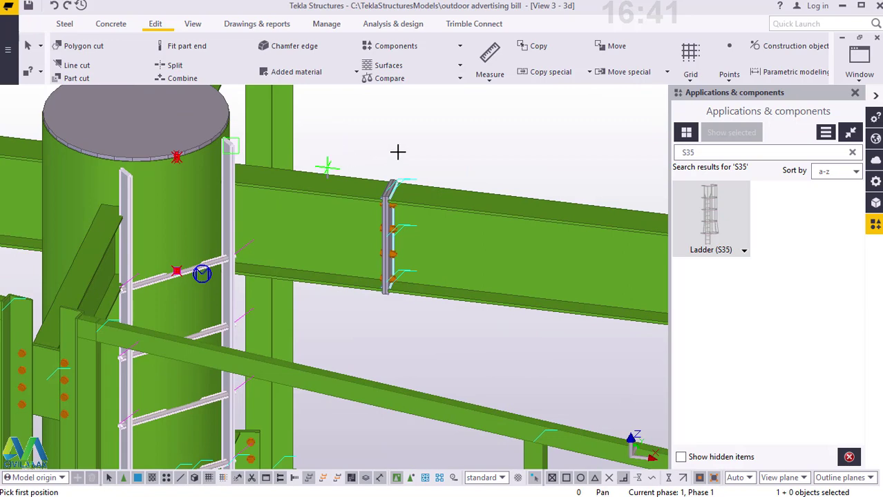
right_click(421, 145)
click(466, 154)
- Move the ladder 350 mm outward from the column, along the direction of the stringer's top edge
scroll(138, 191, up, 4)
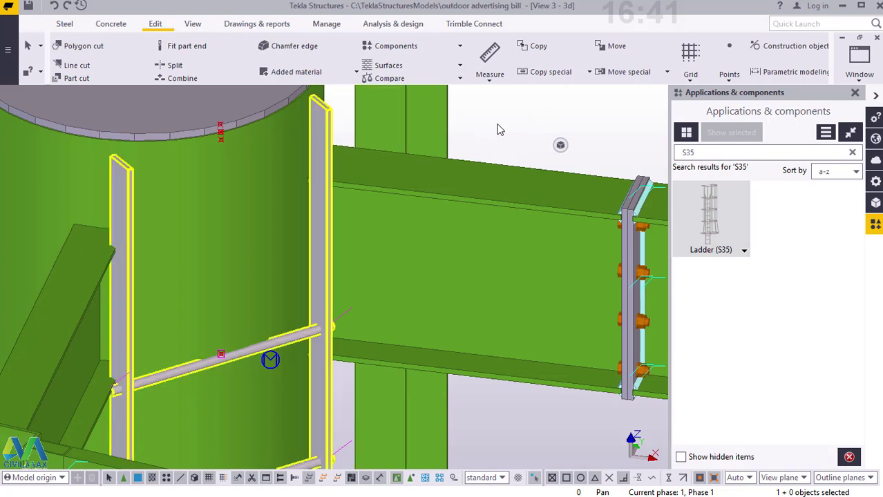
right_click(496, 130)
click(531, 211)
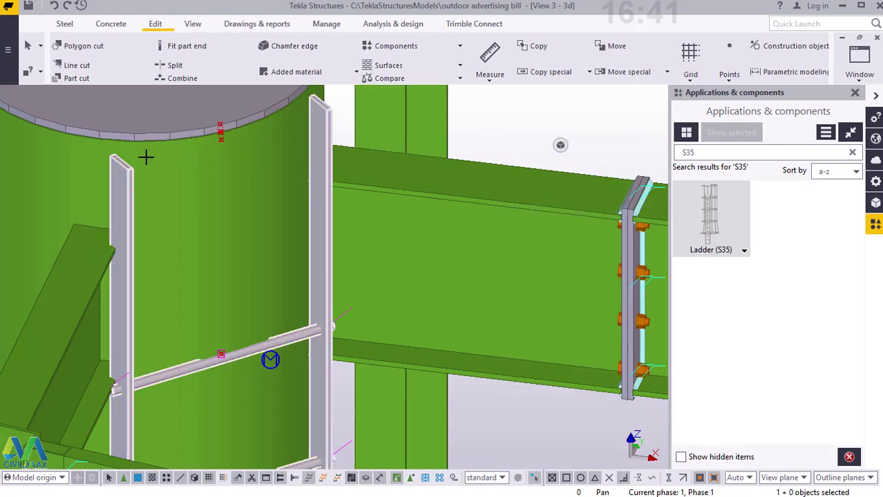
scroll(110, 153, up, 6)
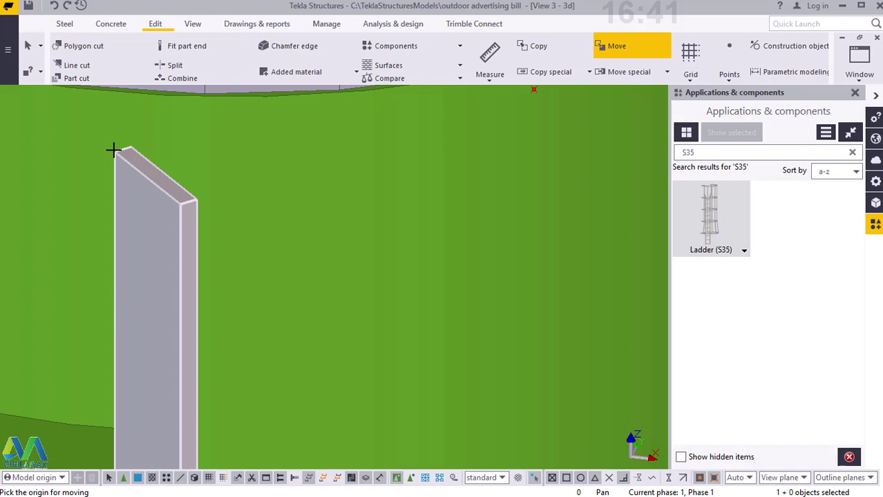
scroll(118, 152, up, 2)
click(119, 153)
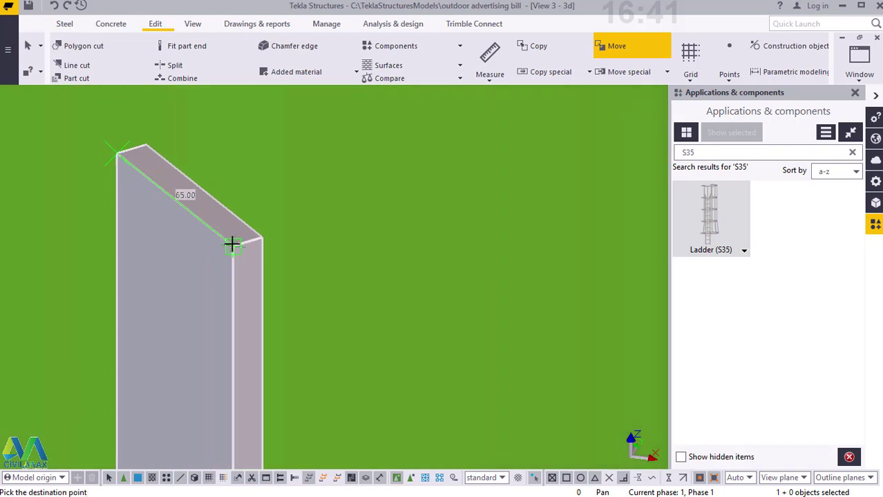
text(350)
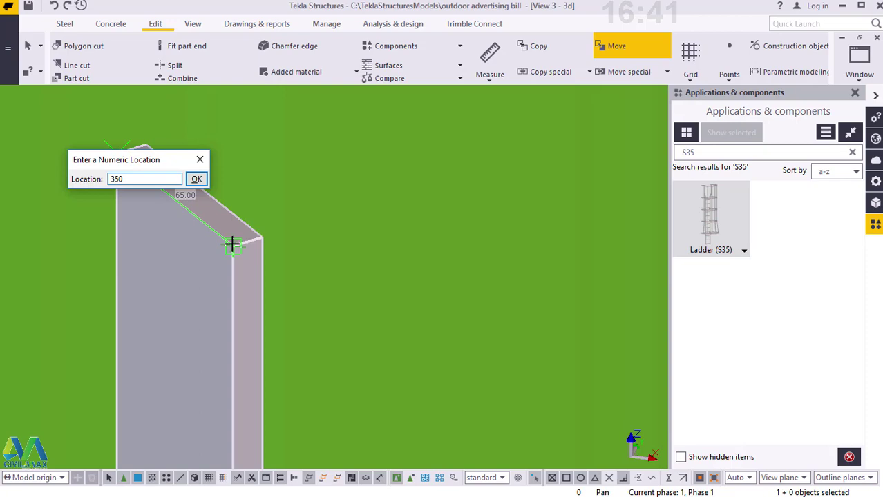
key(Return)
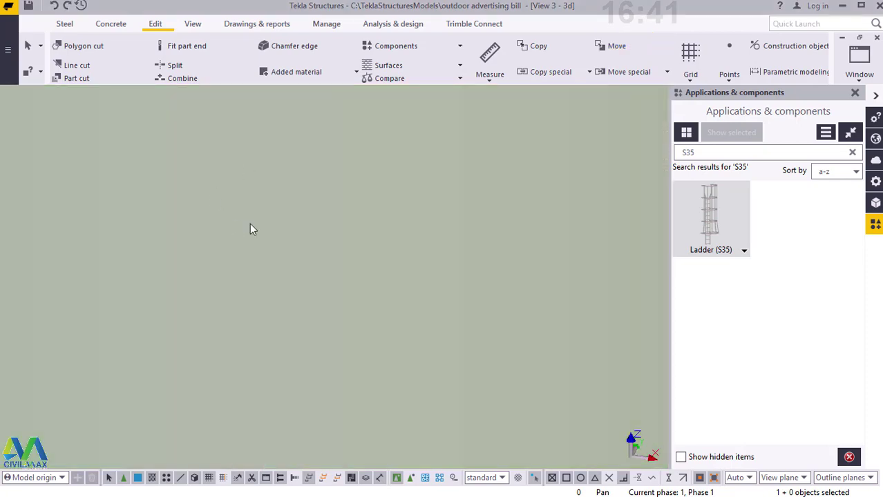
scroll(288, 251, down, 10)
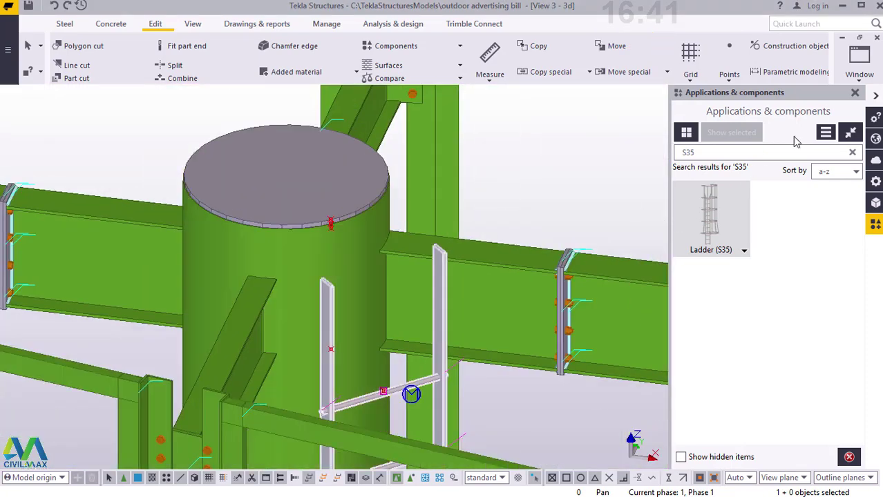
- Close the component catalog and rotate the 3D view to examine the ladder's upper end beside the round column
click(855, 92)
scroll(455, 315, up, 3)
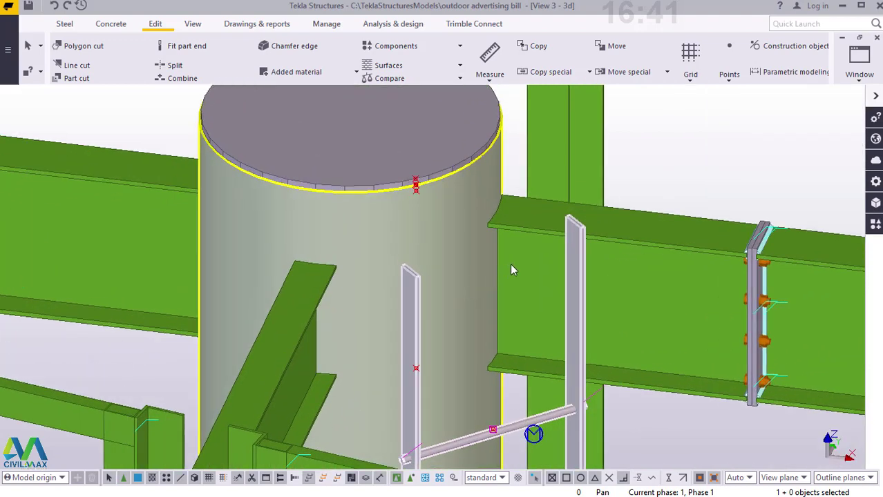
scroll(286, 217, down, 3)
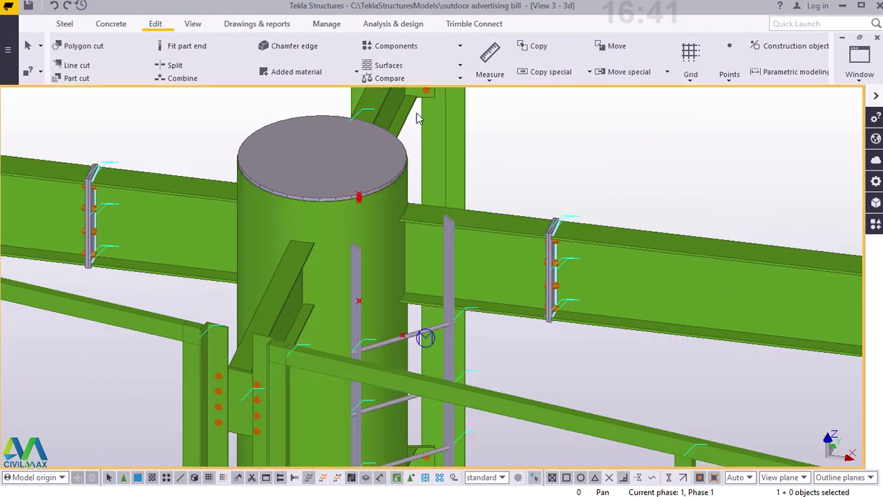
click(192, 25)
click(482, 71)
click(522, 85)
drag(404, 241, 416, 254)
scroll(361, 261, up, 6)
right_click(376, 187)
click(404, 191)
scroll(314, 244, down, 6)
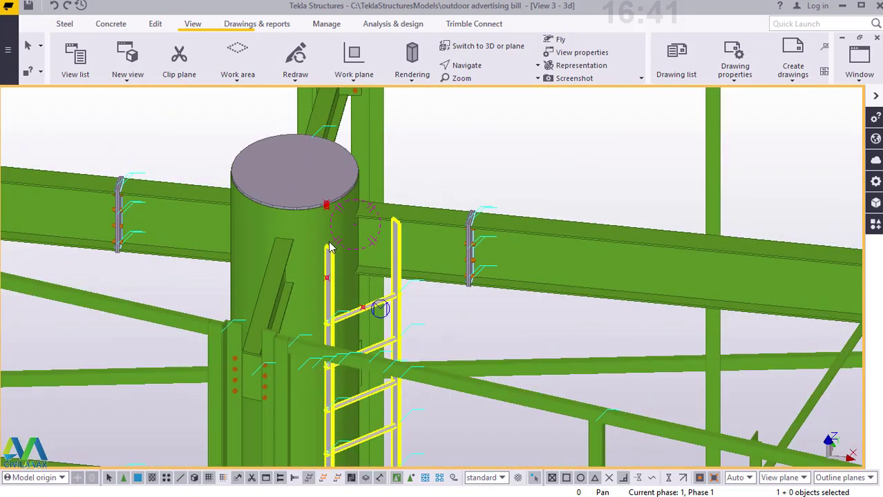
scroll(328, 245, down, 5)
click(326, 242)
scroll(327, 240, up, 6)
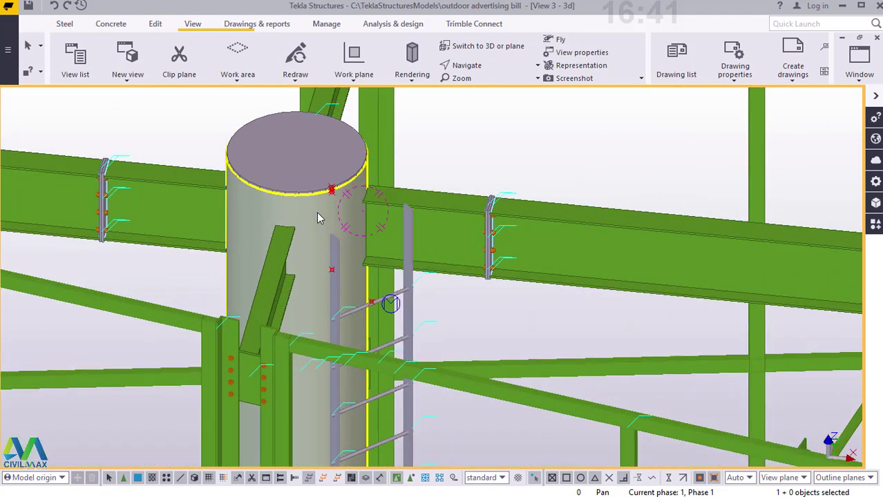
click(333, 253)
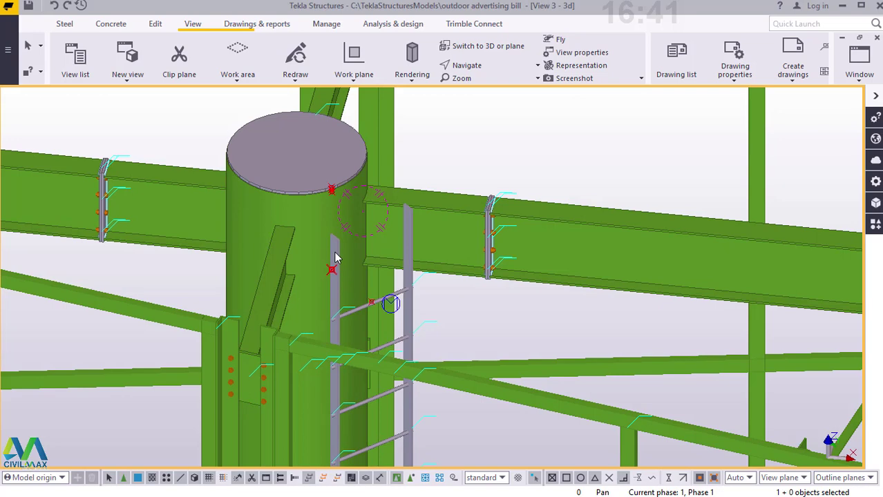
scroll(335, 250, up, 3)
scroll(335, 245, up, 3)
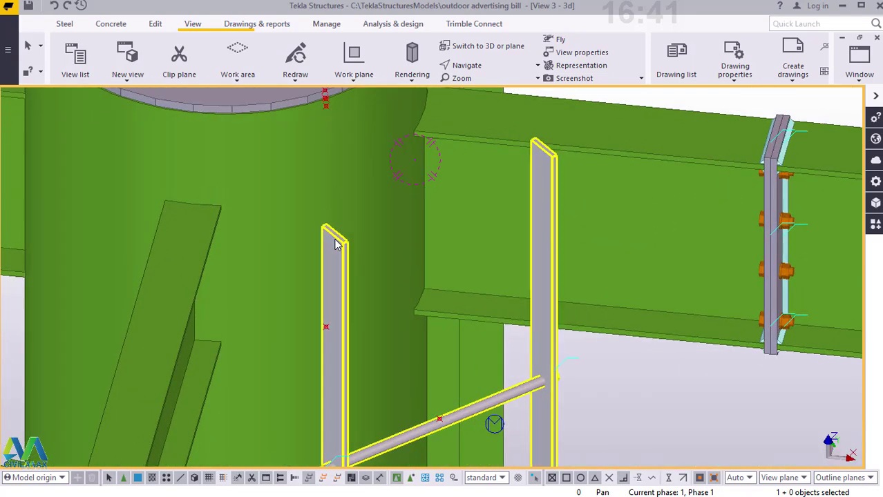
- Examine the gap between the round column and the upper end of the ladder's nearer stringer
scroll(337, 246, down, 3)
click(297, 207)
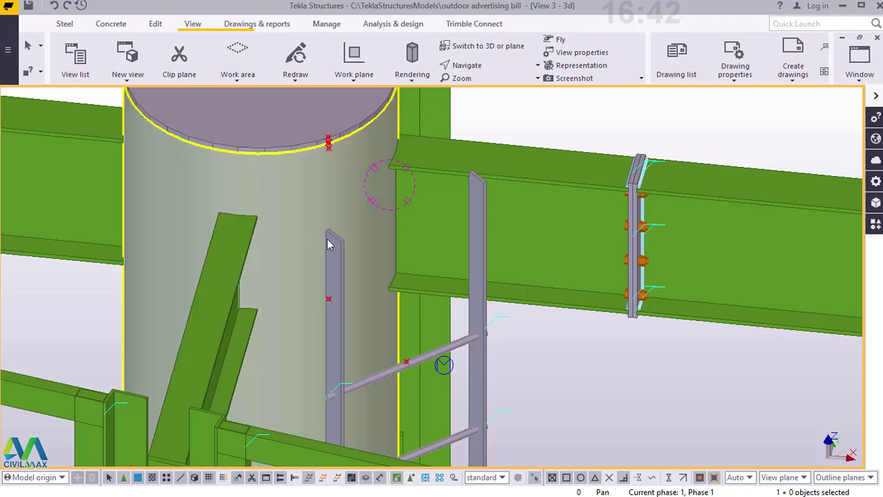
click(346, 264)
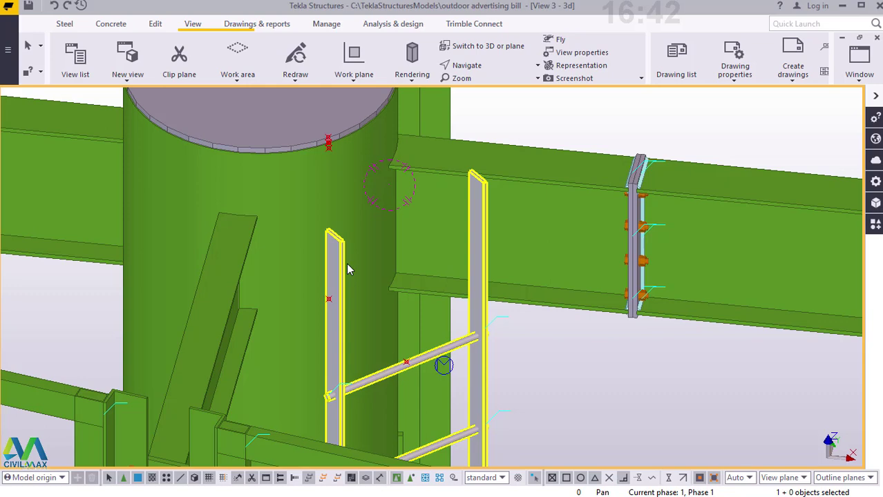
click(285, 216)
scroll(287, 221, up, 2)
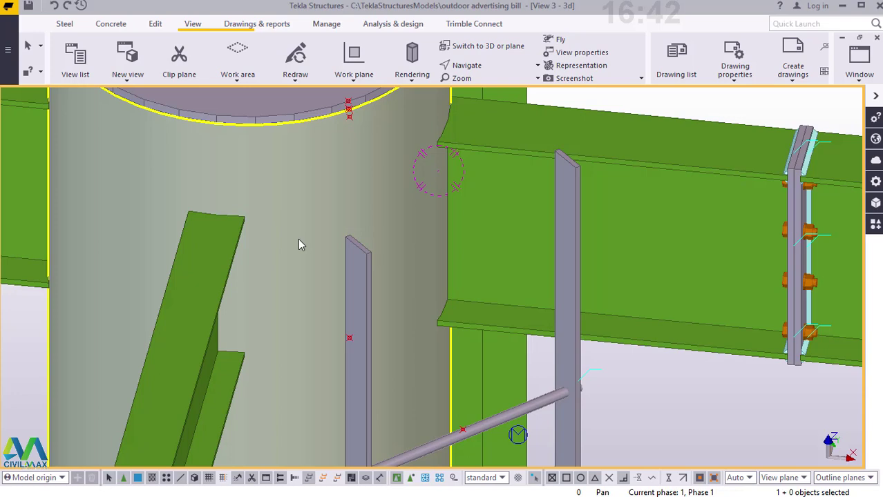
click(358, 282)
scroll(373, 295, down, 3)
scroll(366, 283, up, 2)
scroll(366, 283, up, 2)
key(Escape)
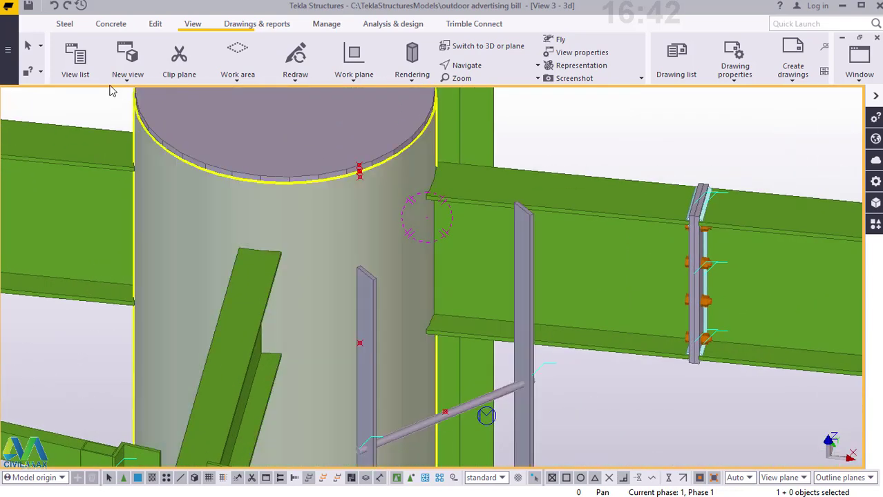
- Create a 500 mm steel beam from the nearer stringer's outer top corner toward the column, along the stringer's top edge
click(63, 25)
click(109, 75)
click(112, 97)
scroll(369, 277, up, 1)
scroll(373, 283, up, 6)
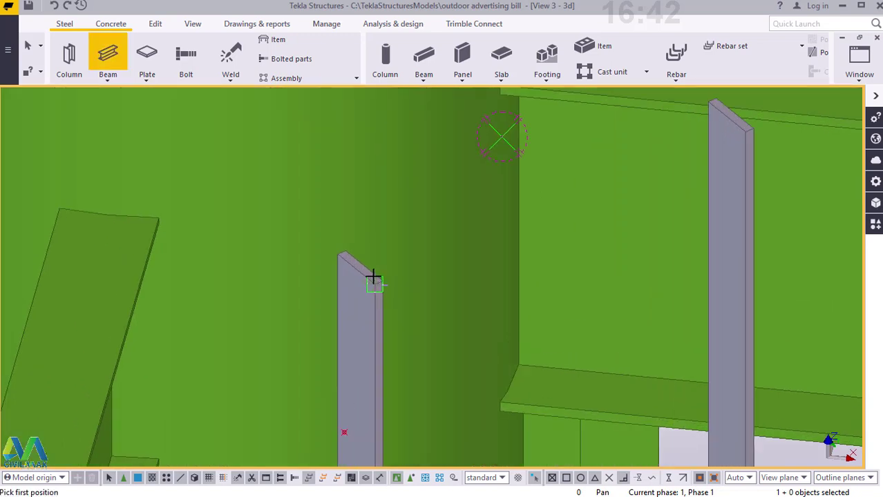
click(372, 287)
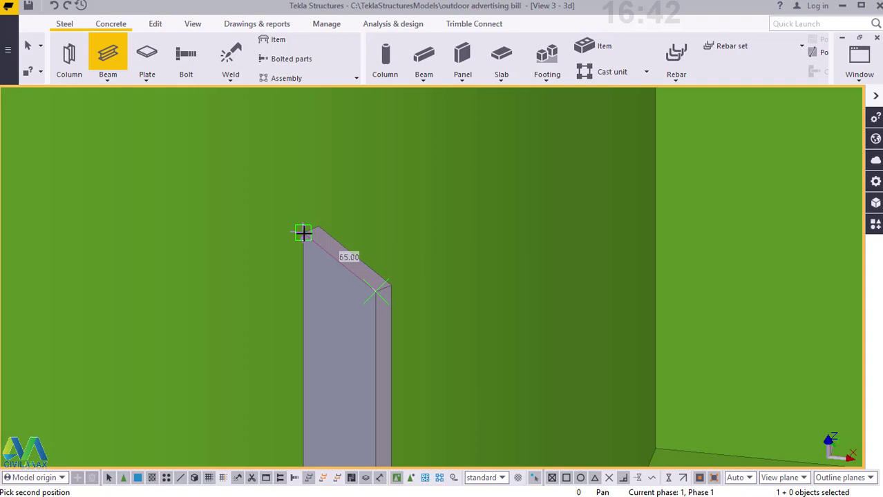
text(500)
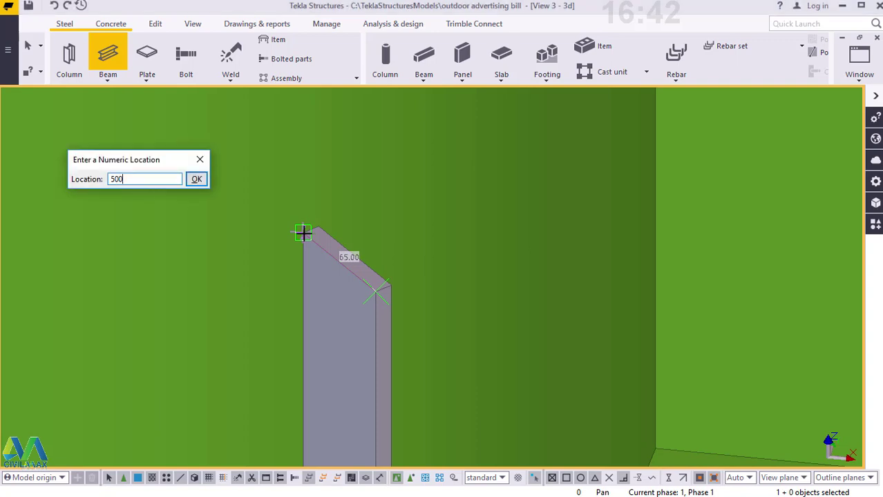
key(Return)
right_click(304, 234)
click(341, 242)
- Move the new flat bar 5 mm sideways, from its inner top corner to the stringer's face, so it sits flush against the stringer
scroll(351, 276, up, 3)
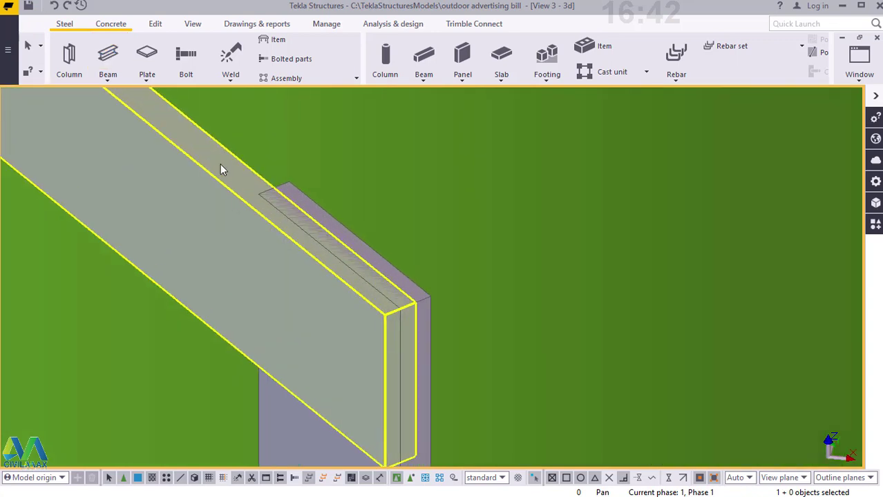
click(221, 163)
right_click(220, 164)
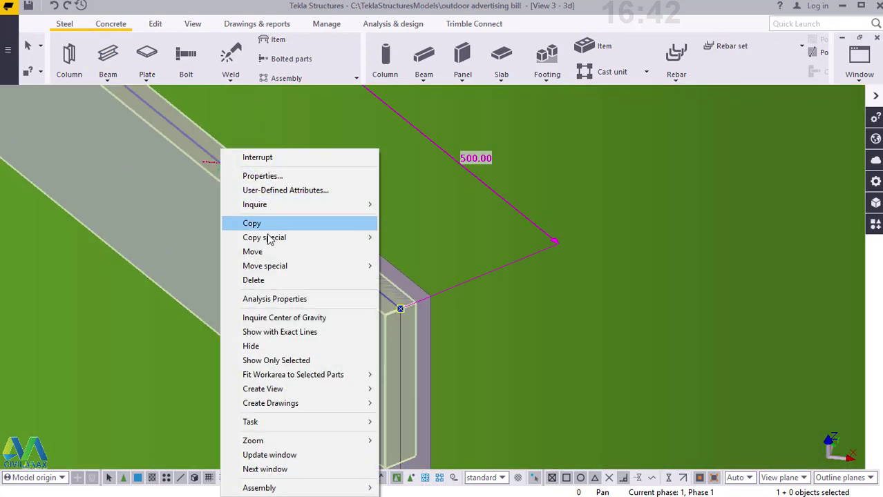
click(255, 252)
scroll(415, 300, up, 5)
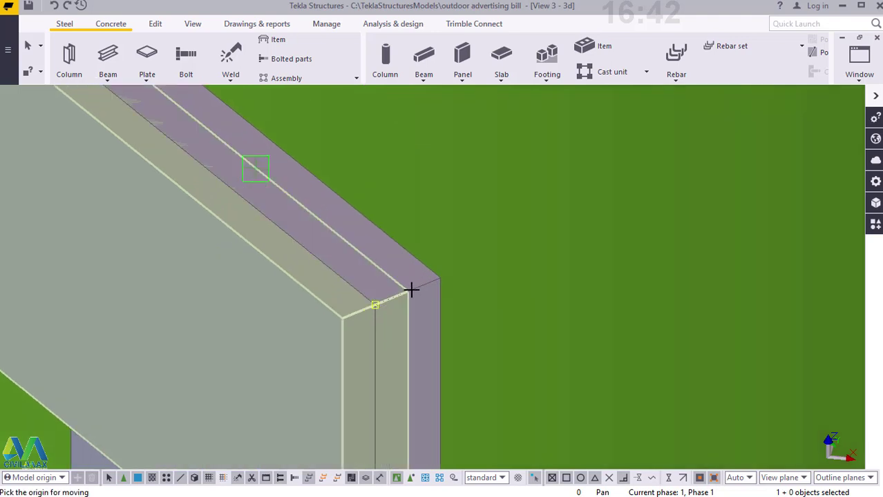
click(408, 290)
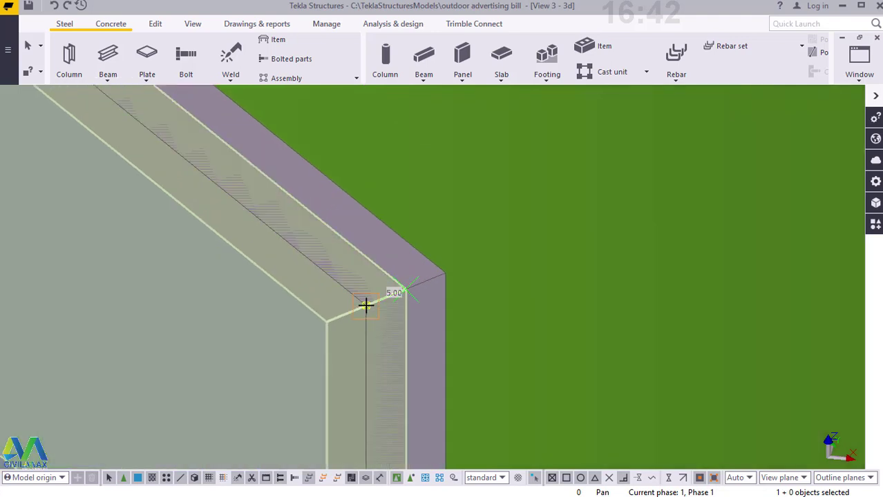
click(367, 306)
right_click(366, 234)
click(403, 161)
scroll(334, 268, down, 4)
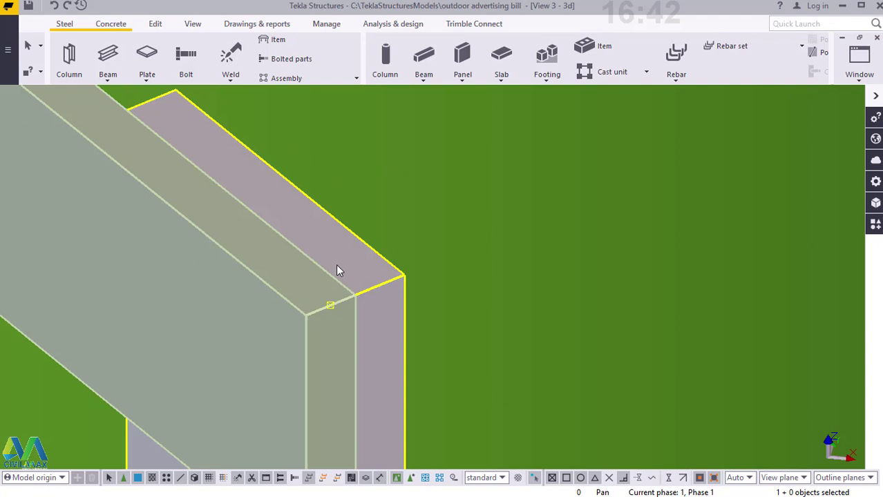
- Open the flat bar's beam properties and the profile catalog to inspect its plate profile
click(311, 314)
scroll(312, 319, down, 4)
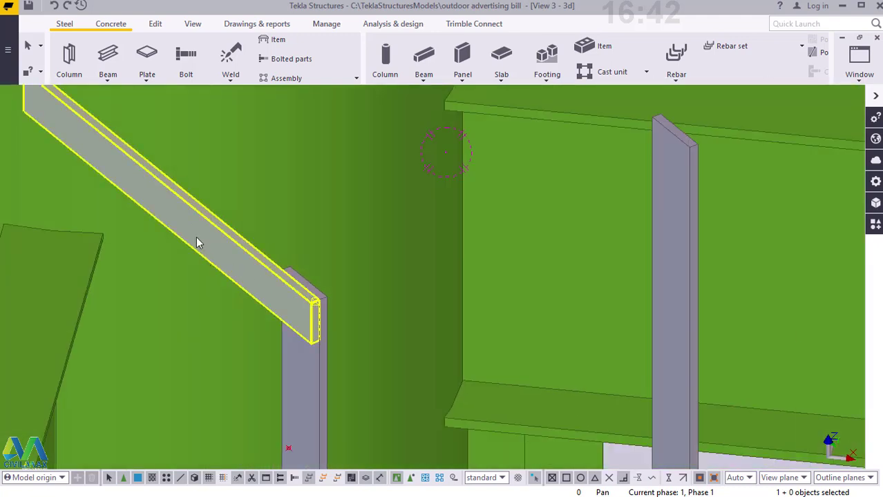
double_click(196, 237)
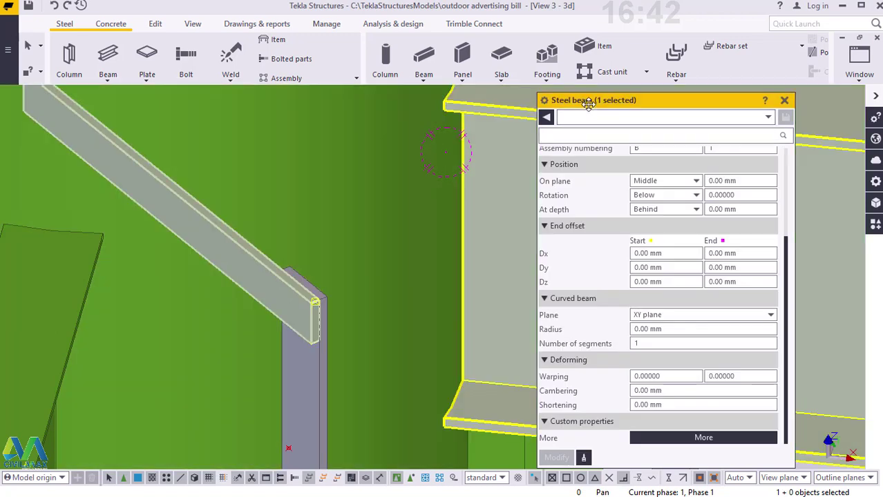
scroll(655, 226, up, 1)
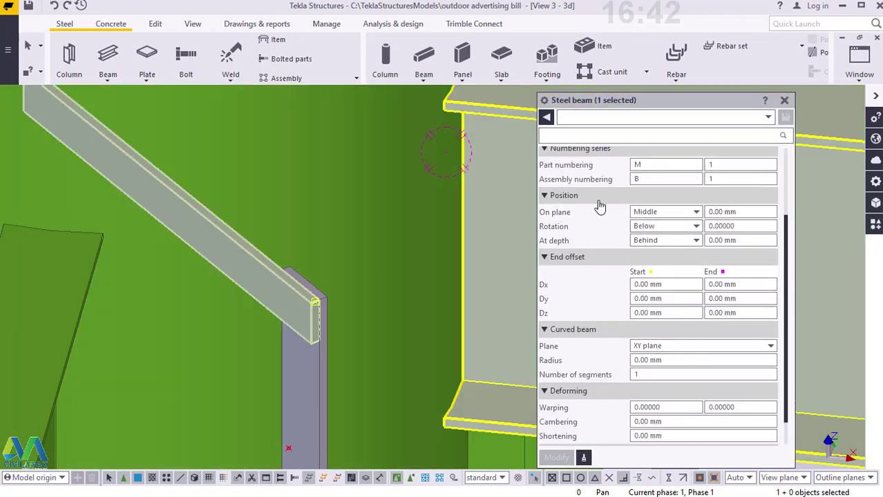
scroll(593, 199, up, 3)
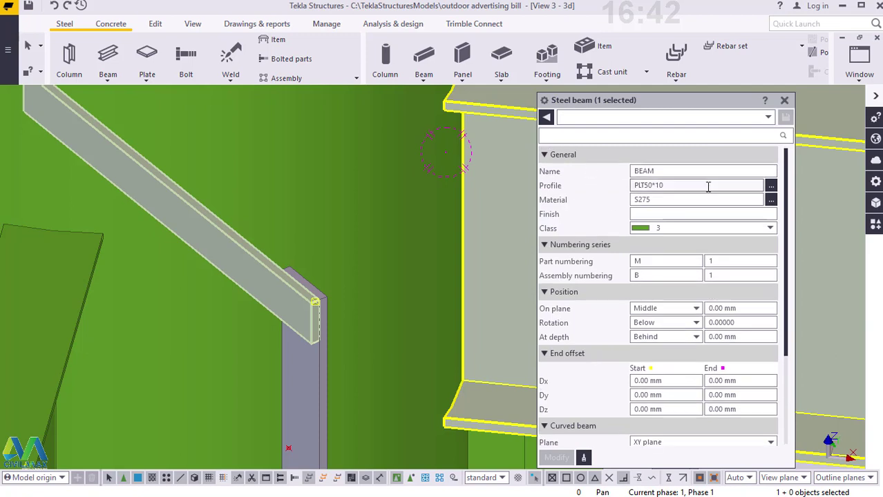
click(771, 188)
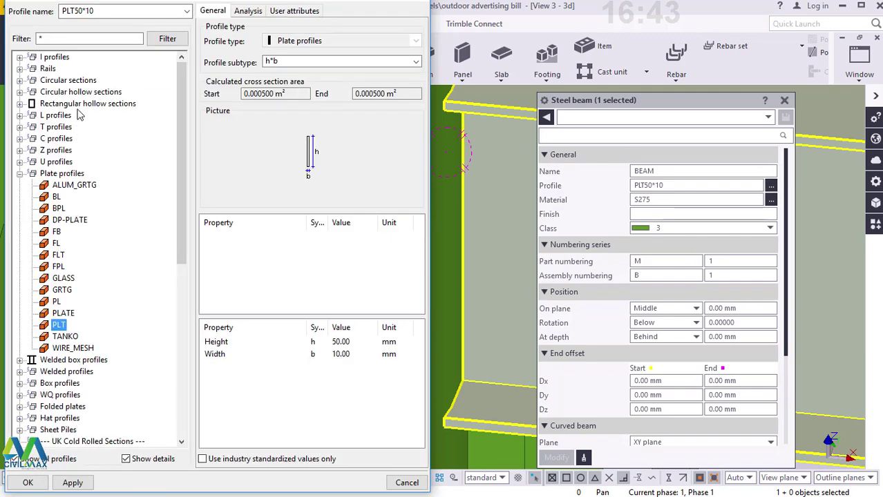
- Examine the PLT and FLT types among the plate profiles, and close the catalog and properties without modifying the bar
click(20, 173)
click(21, 173)
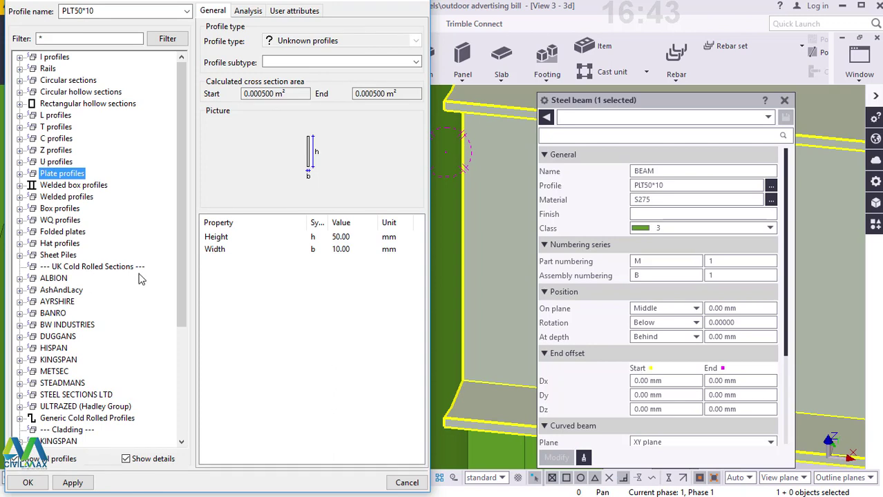
scroll(141, 289, down, 2)
scroll(141, 289, down, 1)
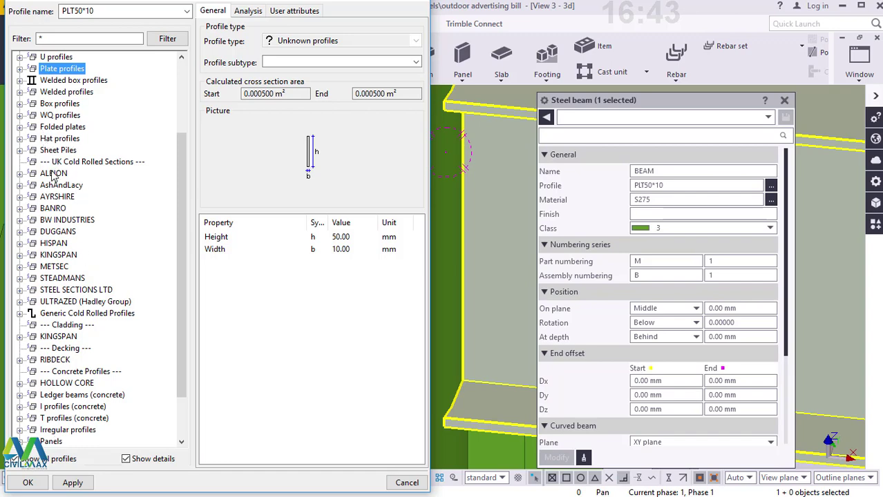
scroll(54, 177, up, 3)
click(19, 173)
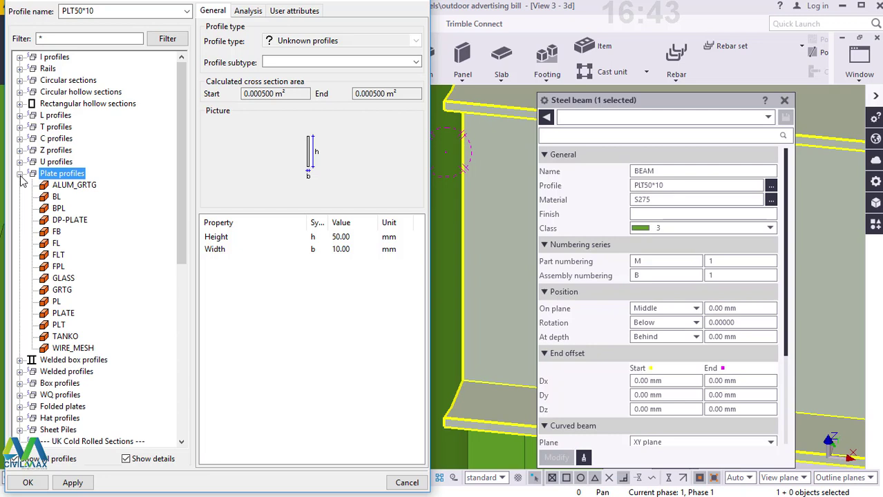
click(60, 326)
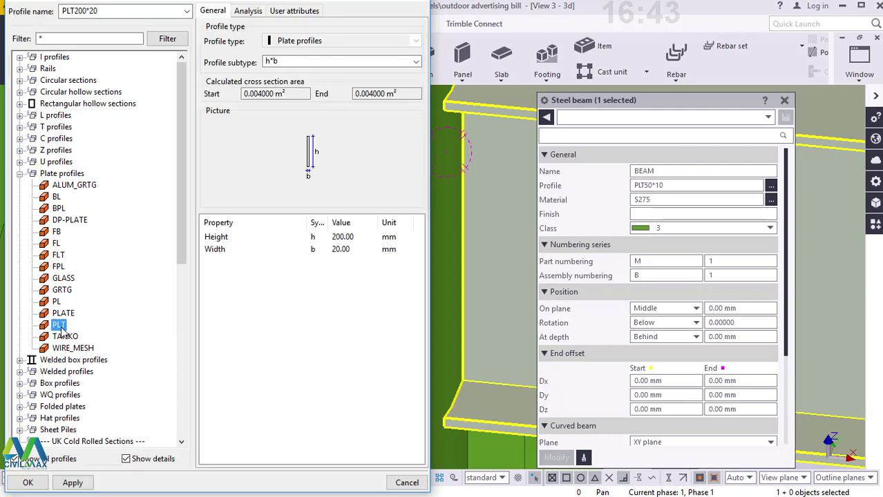
click(58, 256)
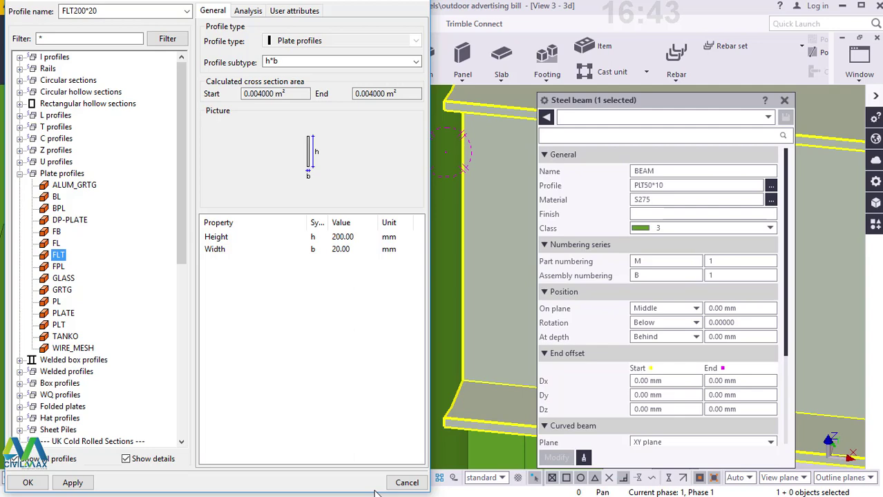
click(401, 483)
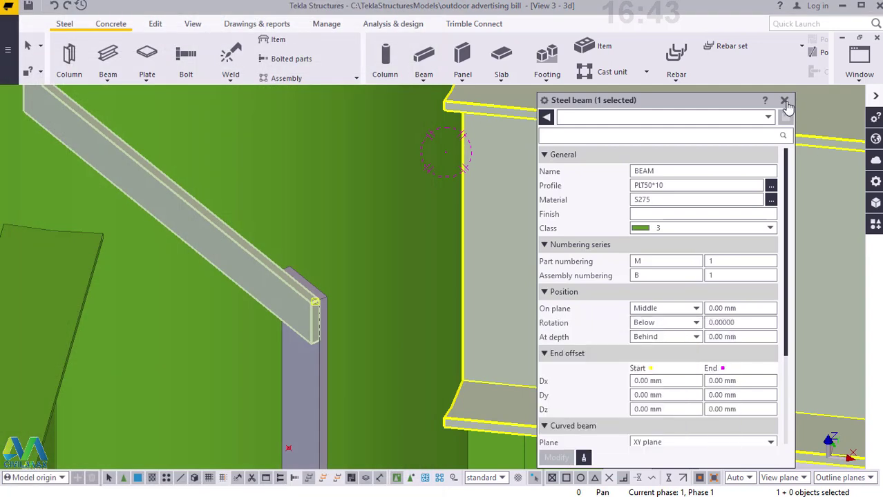
click(784, 101)
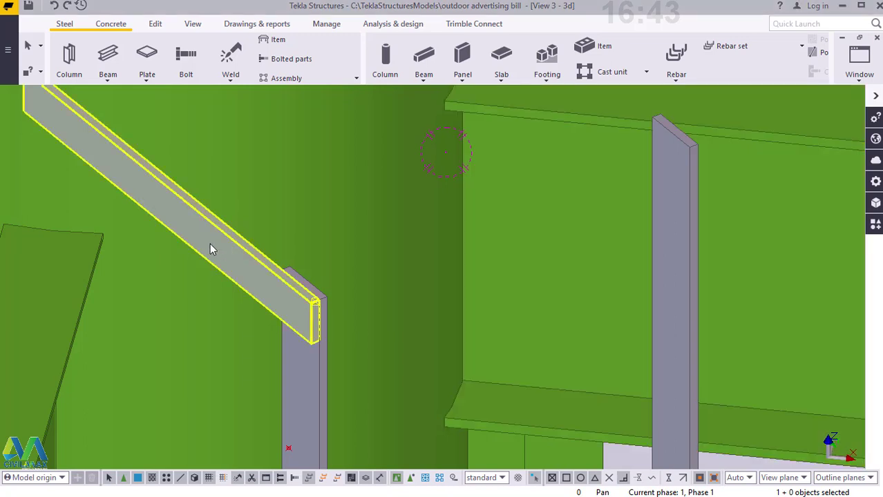
- Move the flat bar 100 mm straight down along the stringer, starting from its outer top corner
right_click(210, 243)
click(242, 251)
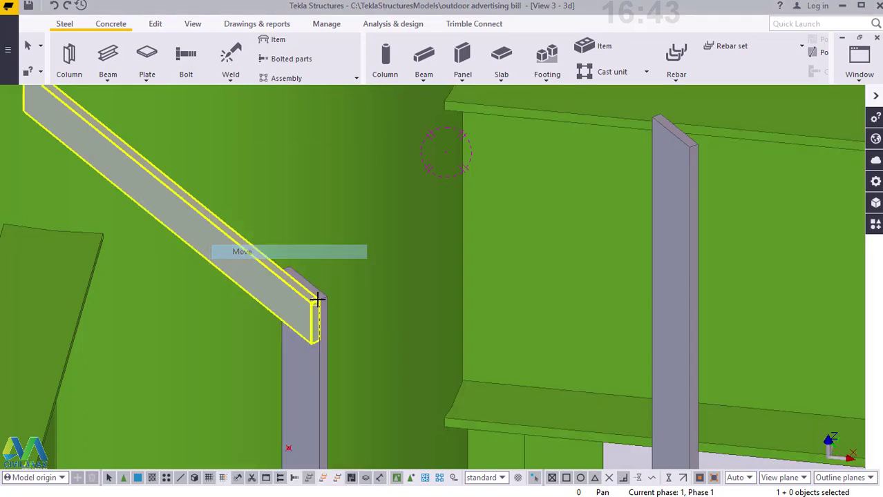
scroll(315, 299, up, 4)
scroll(309, 285, up, 2)
click(307, 278)
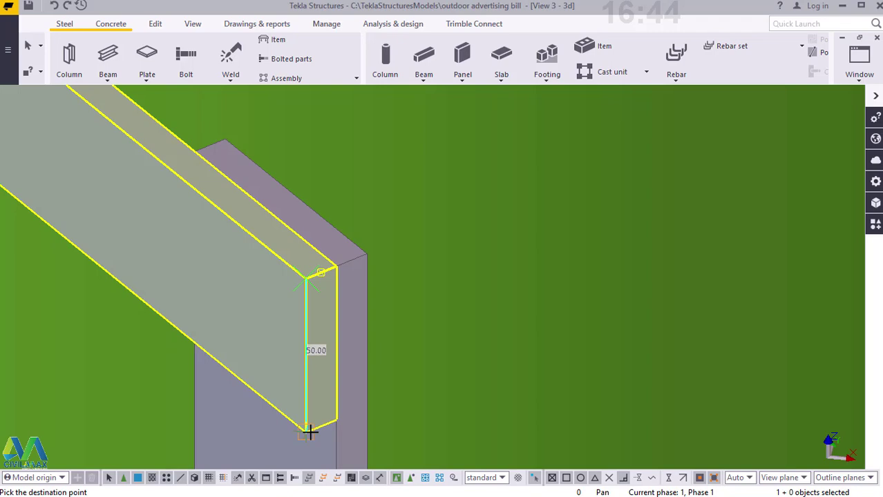
text(100)
key(Return)
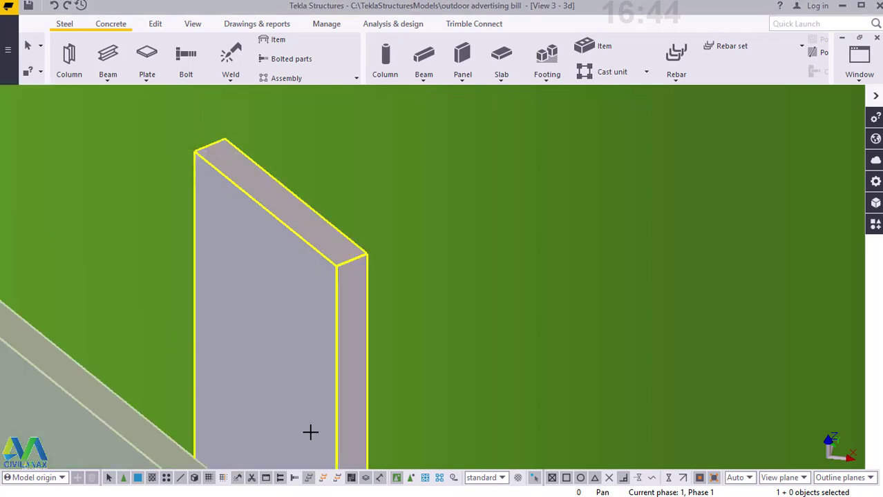
scroll(242, 264, down, 10)
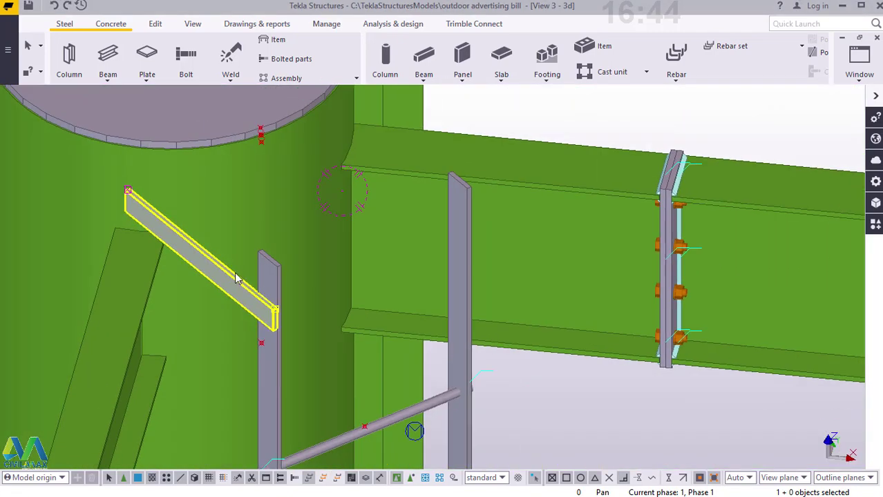
scroll(321, 270, up, 3)
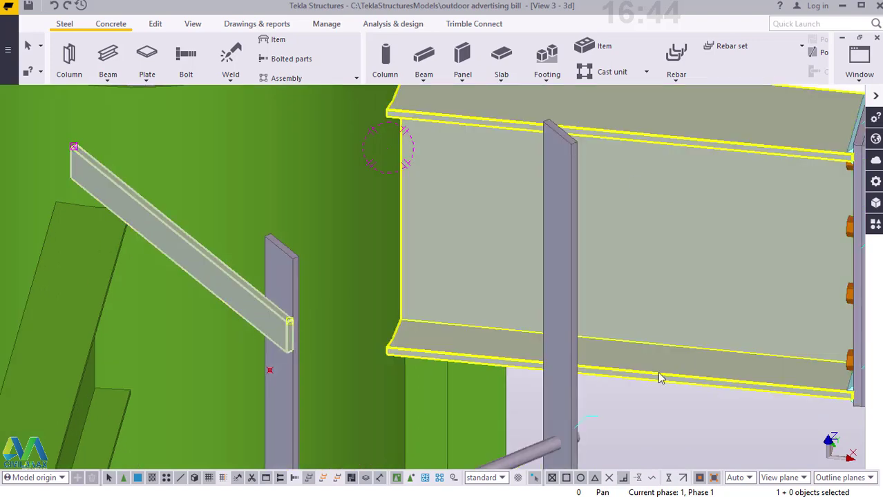
click(656, 408)
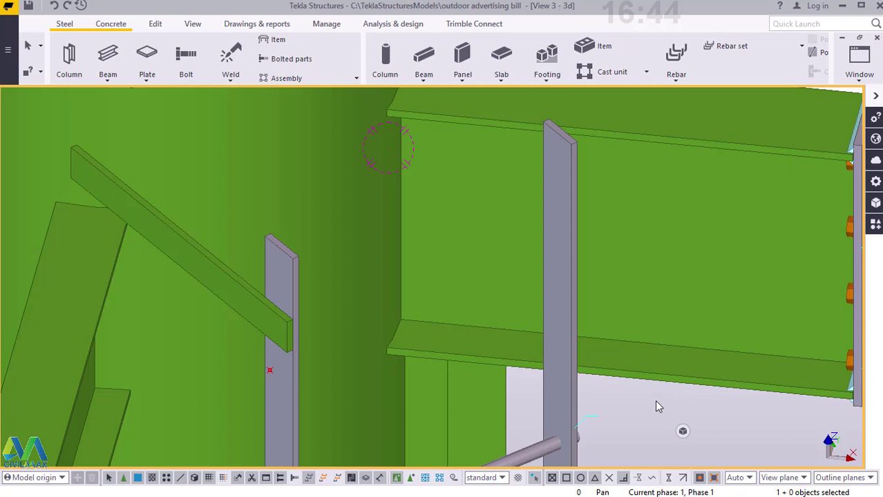
- Bolt the flat bar to the ladder stringer, running the bolt direction from the bar's stringer end to its far end
click(406, 101)
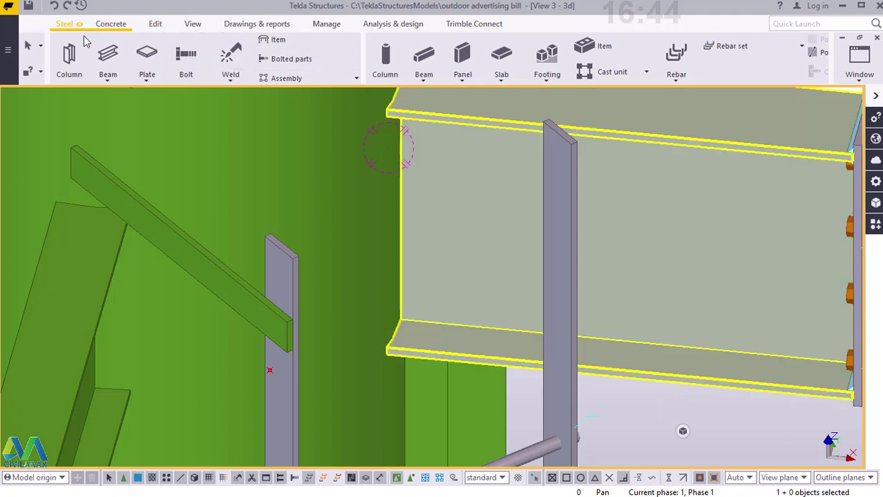
click(187, 56)
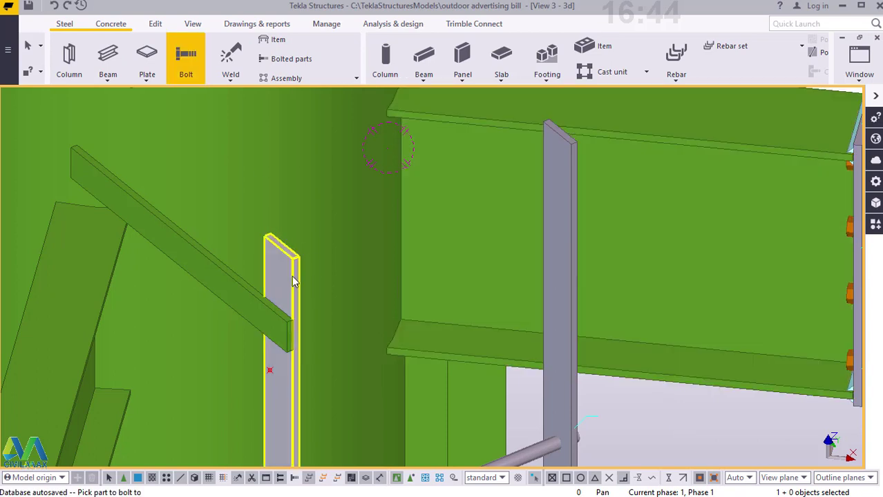
click(290, 280)
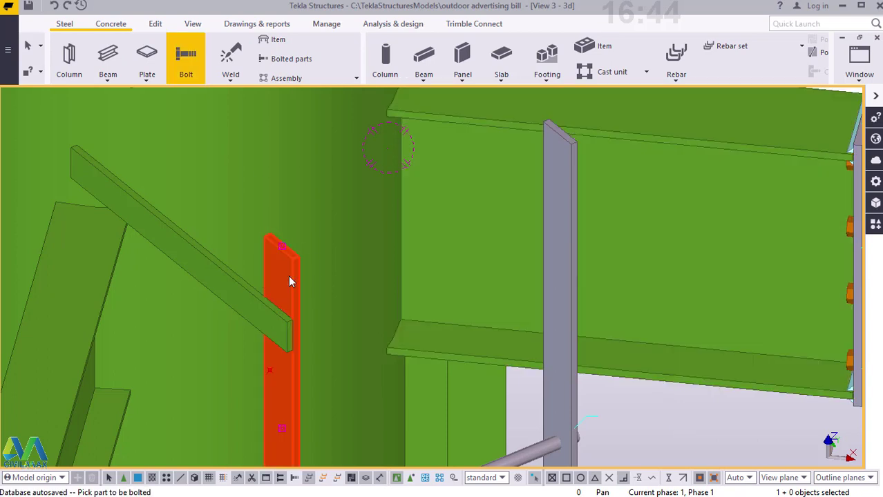
click(258, 305)
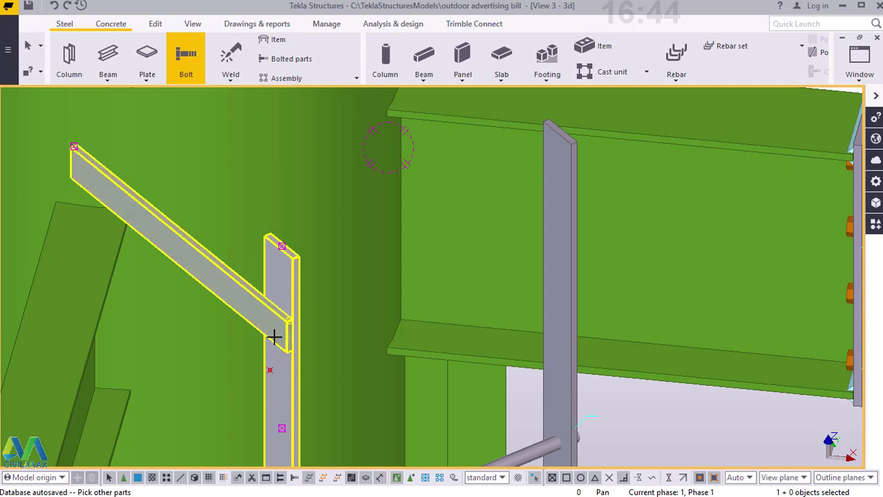
scroll(286, 335, up, 5)
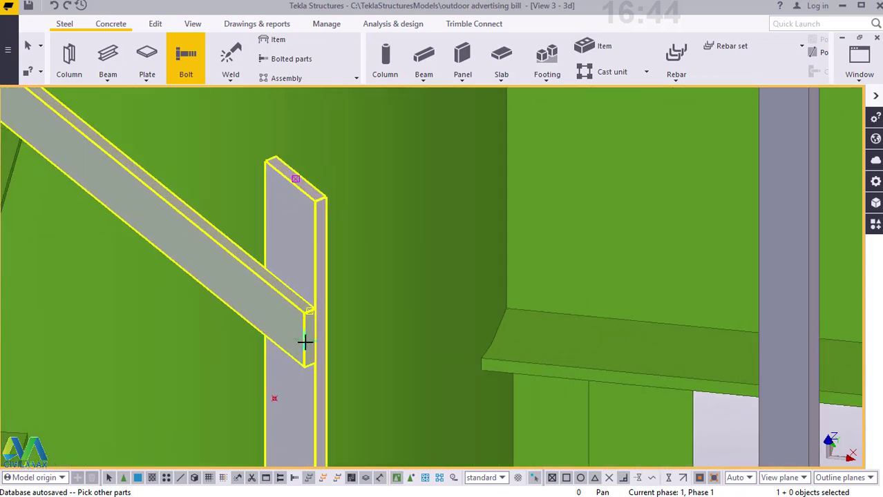
middle_click(304, 337)
click(304, 339)
scroll(414, 377, down, 2)
scroll(150, 189, up, 1)
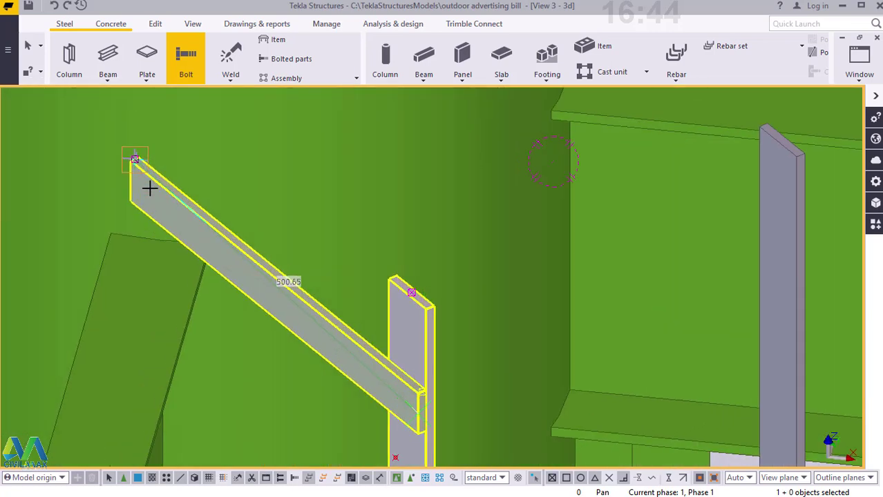
scroll(147, 184, up, 2)
click(122, 177)
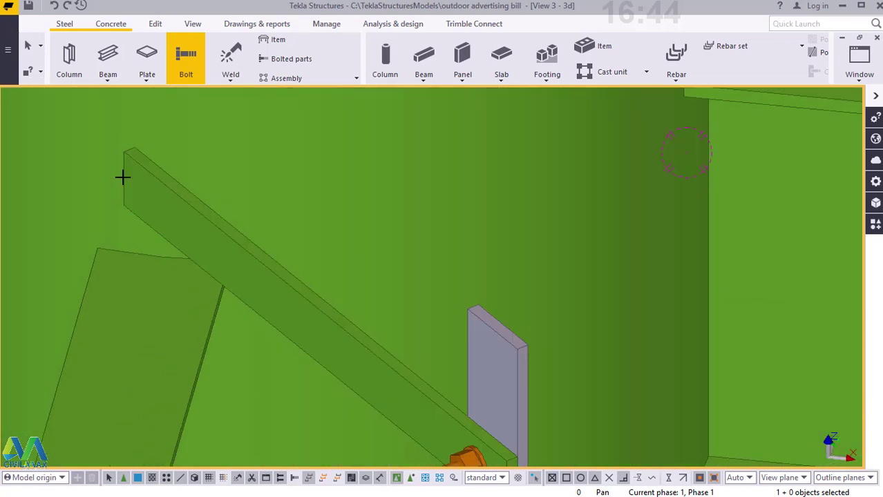
right_click(206, 254)
click(241, 260)
- Open the new bolt's properties at its position and offset settings
scroll(315, 355, up, 5)
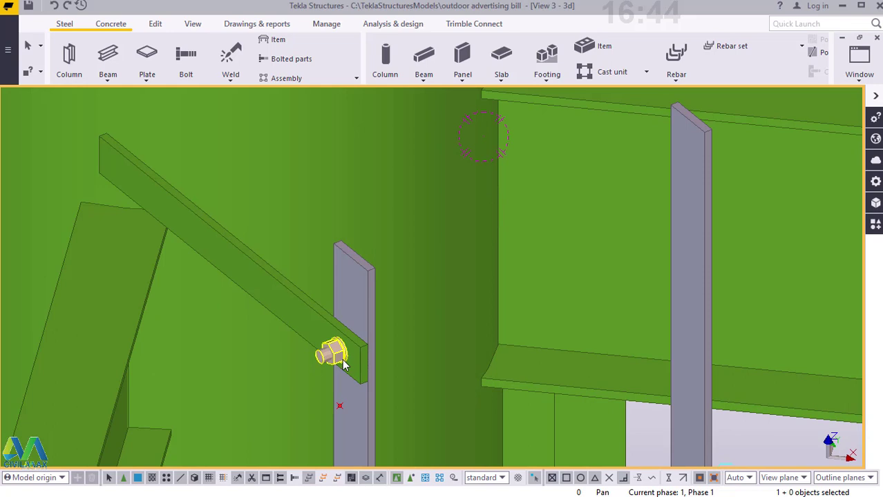
scroll(322, 349, down, 2)
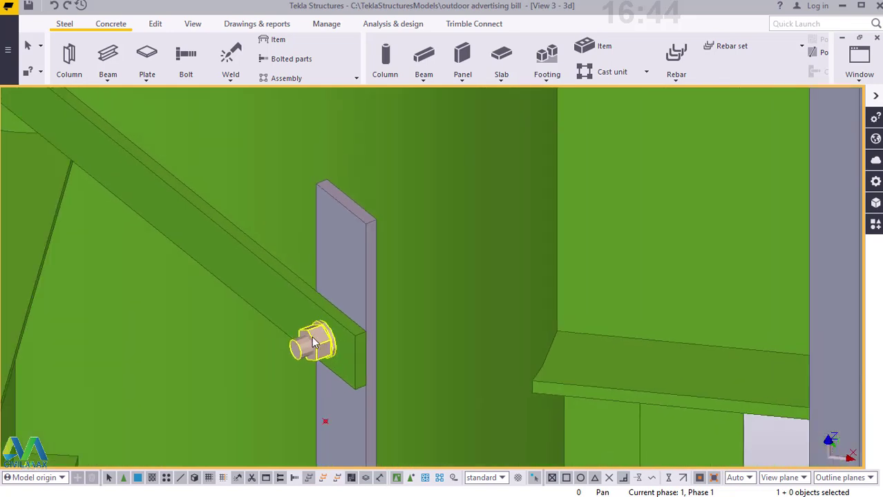
double_click(313, 343)
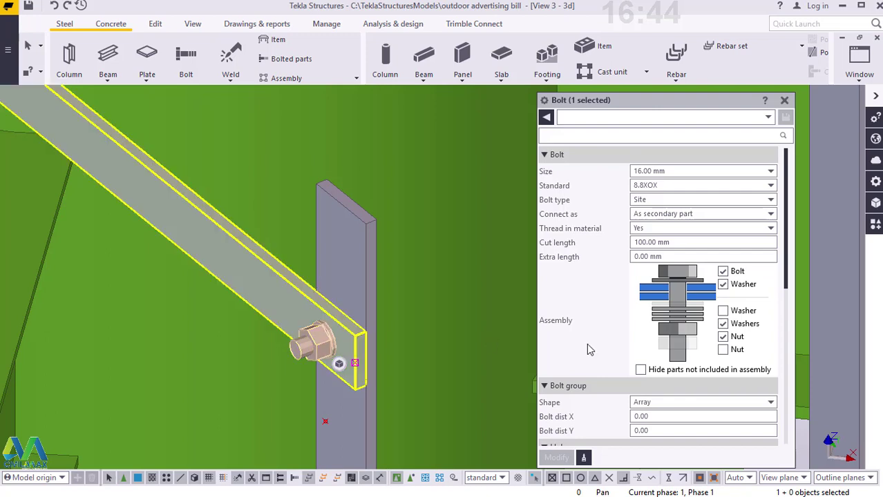
scroll(641, 317, down, 4)
scroll(640, 316, down, 5)
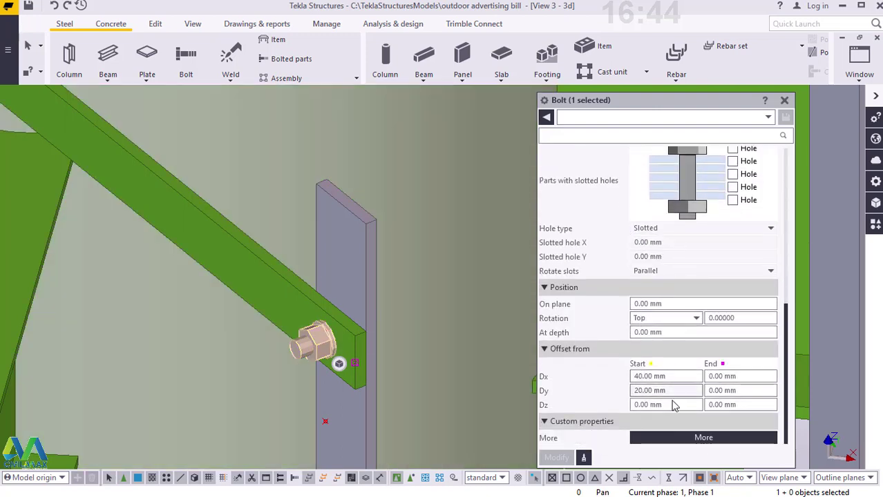
- Try the Back rotation on the bolt, and undo the change
click(693, 319)
click(656, 350)
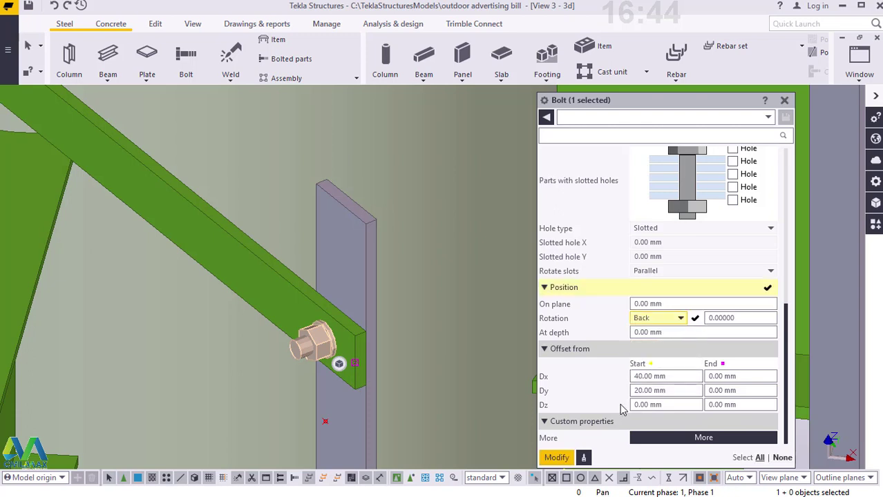
click(561, 458)
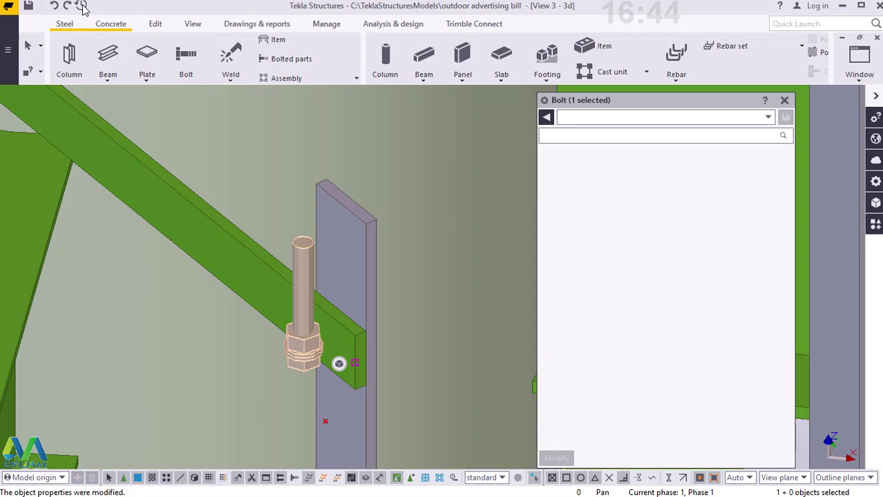
click(673, 338)
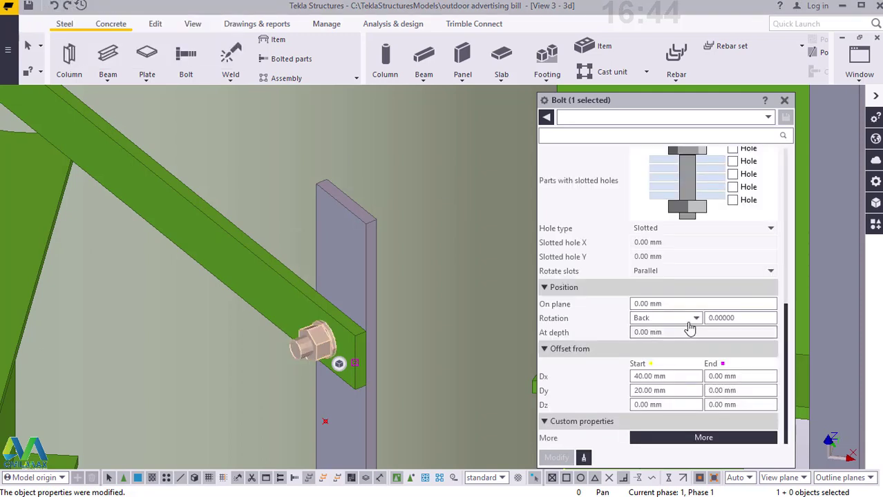
- Set the bolt's rotation to Below so its head sits on the flat bar's outer face
click(693, 319)
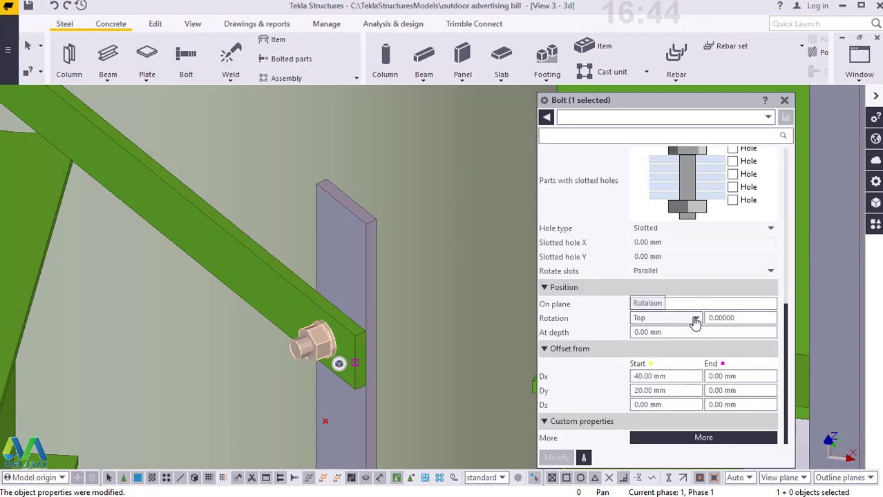
click(695, 319)
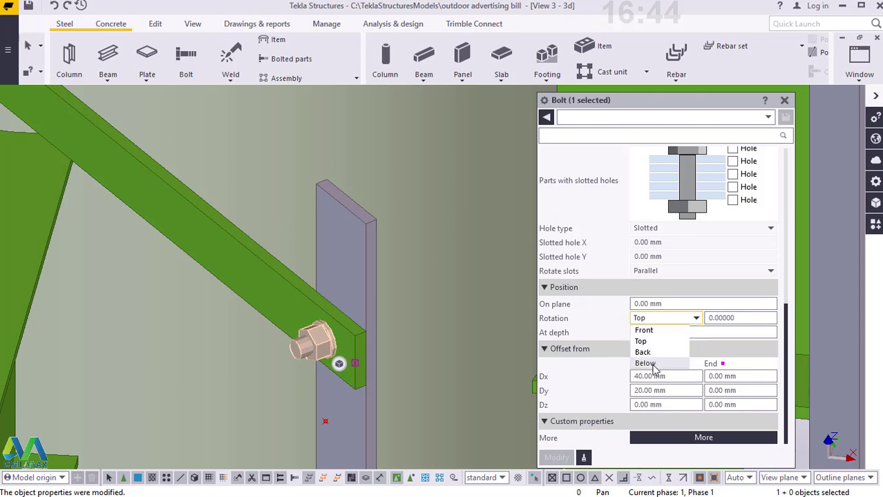
click(646, 363)
click(555, 460)
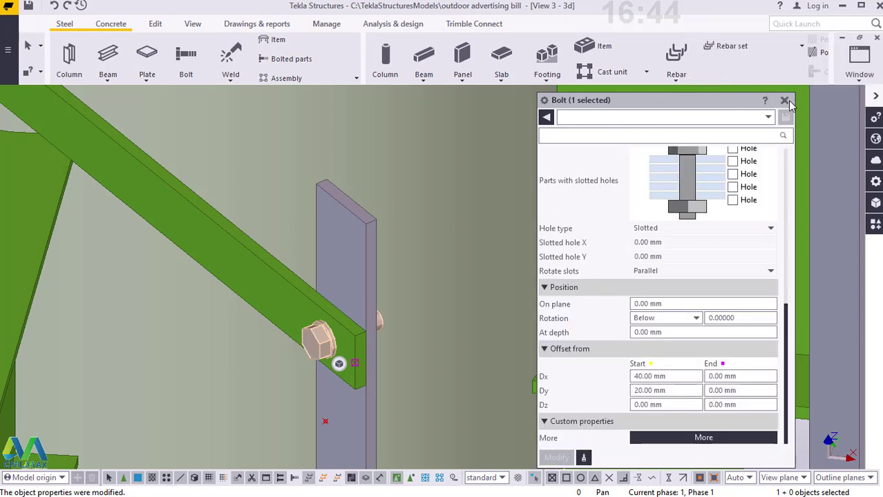
- Review the bolt's assembly settings and available sizes, and close its properties without changing them
scroll(684, 283, up, 10)
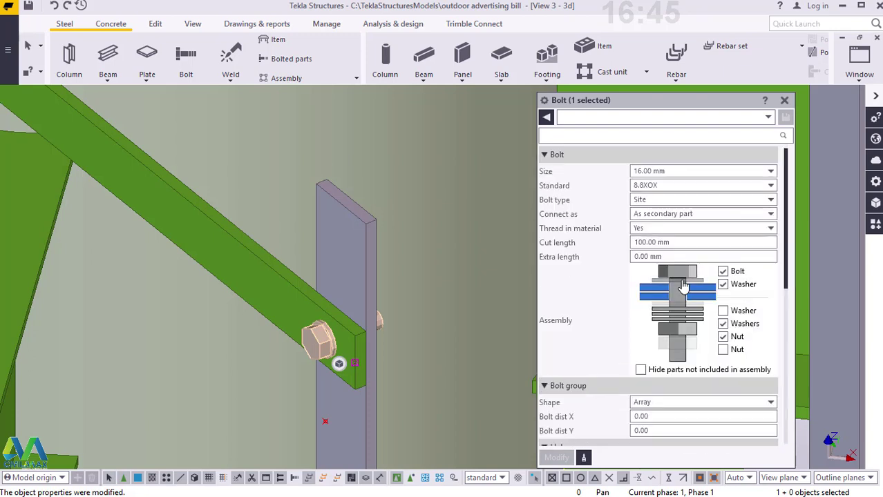
click(682, 172)
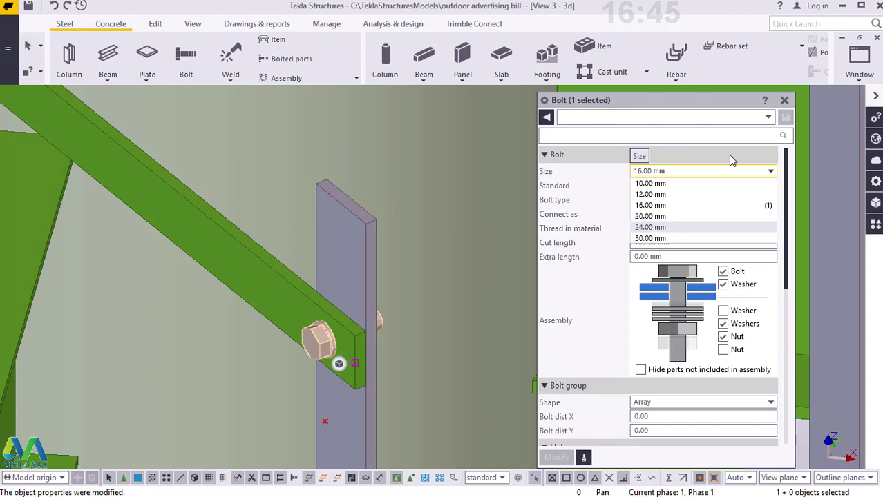
click(789, 103)
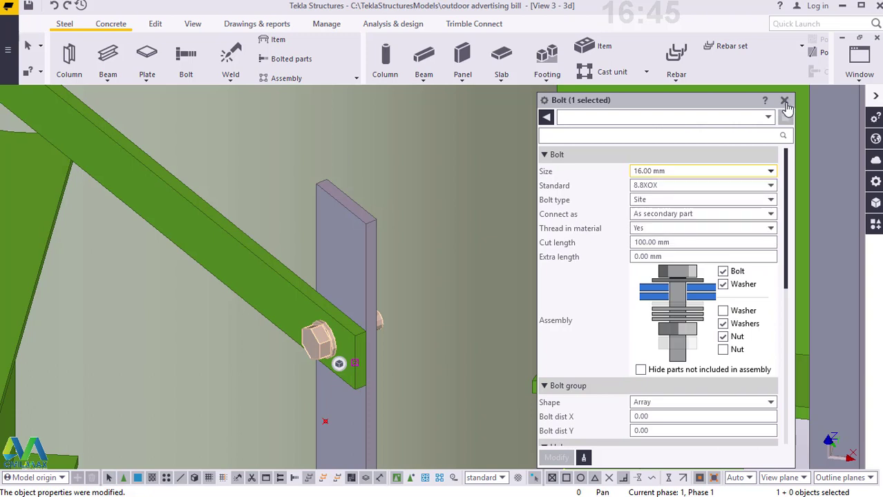
click(785, 102)
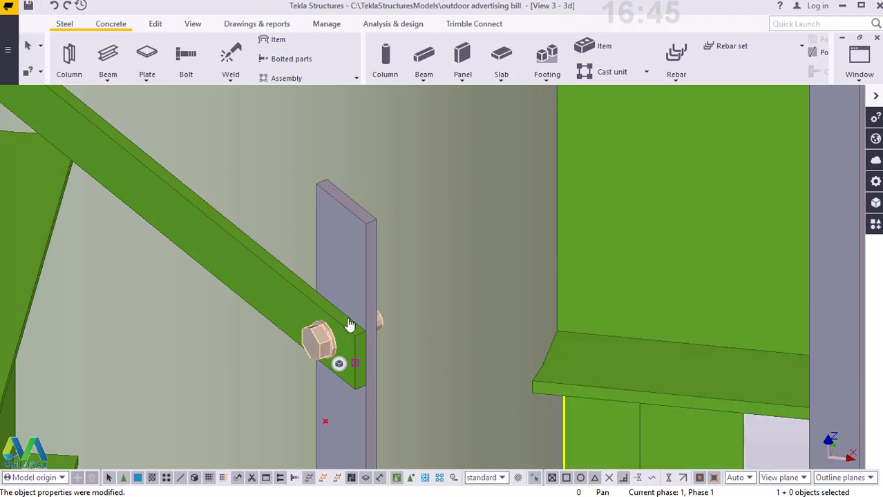
- Search the applications and components catalog for WELD
scroll(339, 314, down, 3)
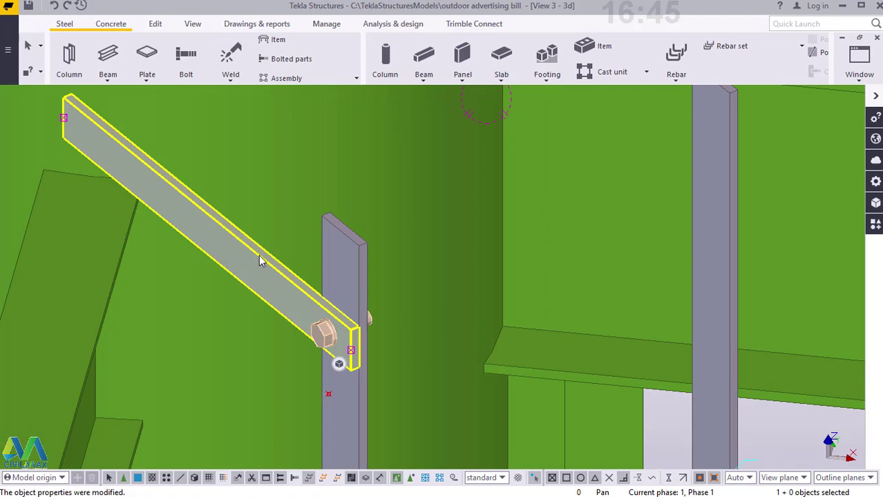
scroll(260, 261, down, 5)
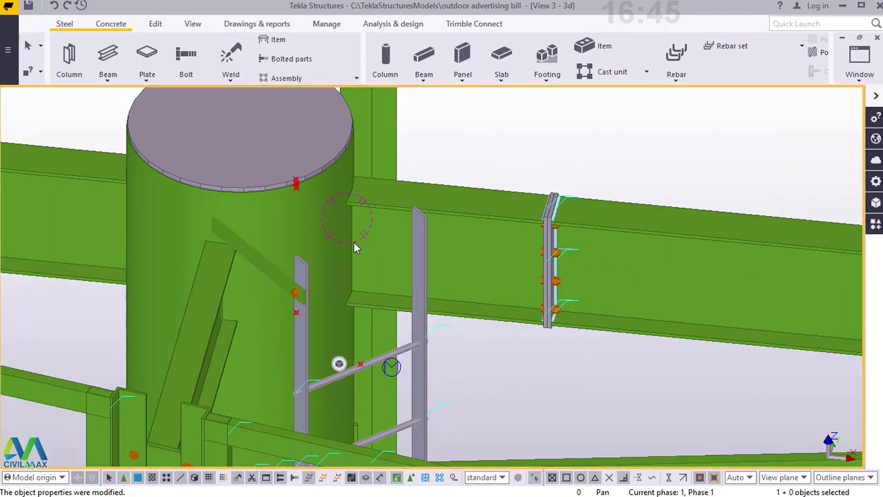
scroll(222, 225, up, 3)
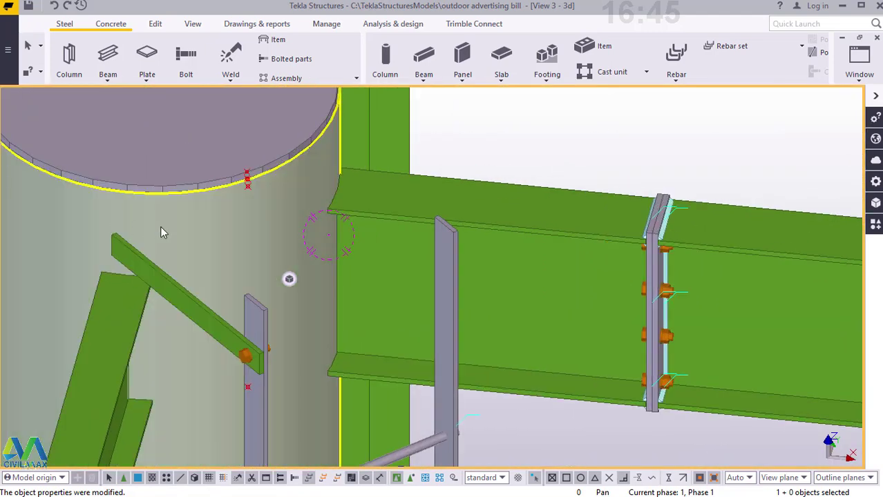
click(876, 224)
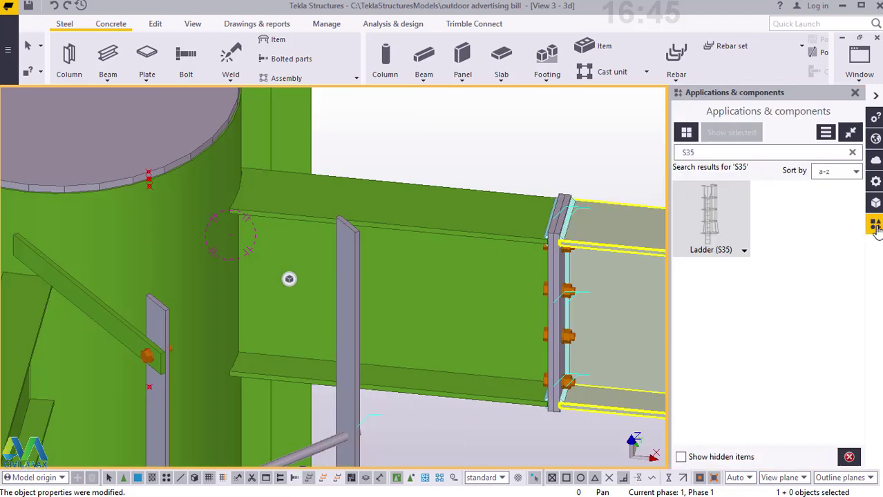
click(699, 154)
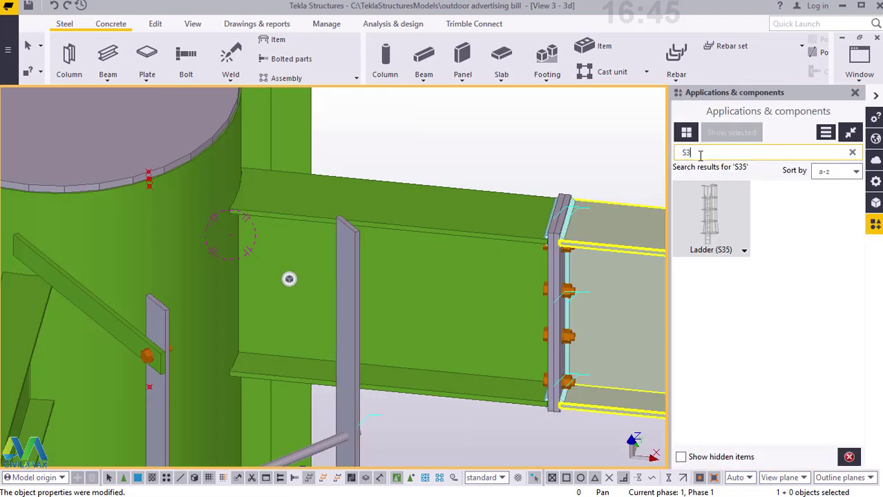
key(BackSpace)
key(BackSpace)
text(WELD)
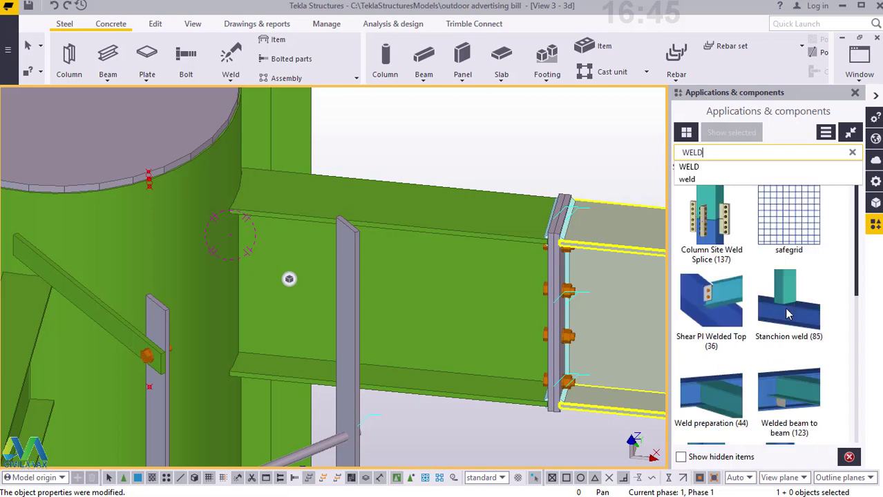
key(Return)
- Weld the flat bar to the round column with the Stanchion weld (85) component, and end the command
click(788, 315)
scroll(178, 241, down, 3)
scroll(129, 239, up, 3)
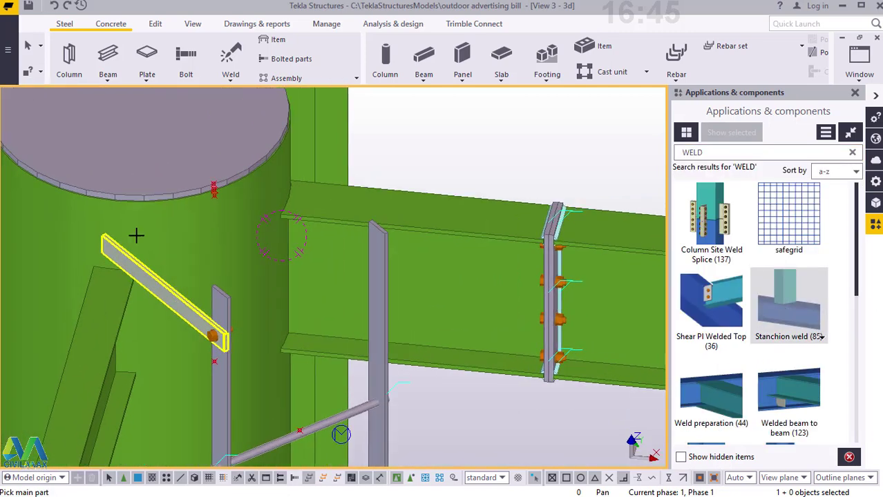
scroll(129, 239, up, 1)
click(119, 251)
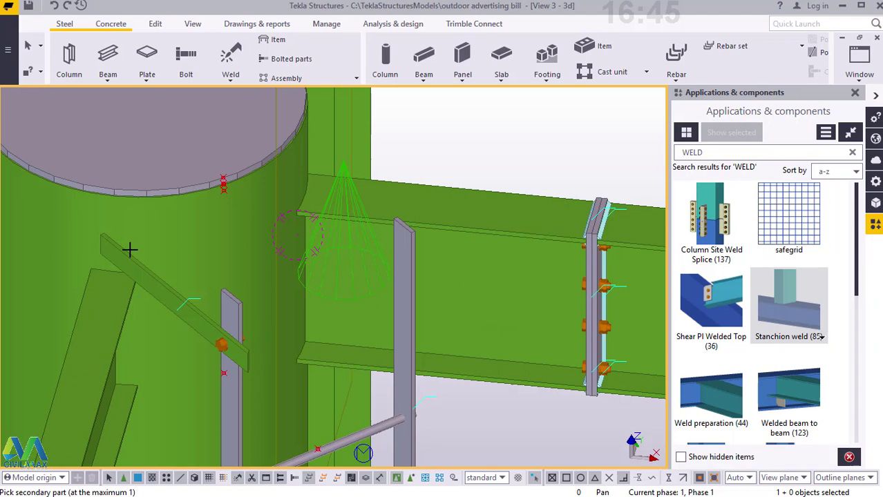
click(129, 251)
right_click(513, 141)
click(521, 145)
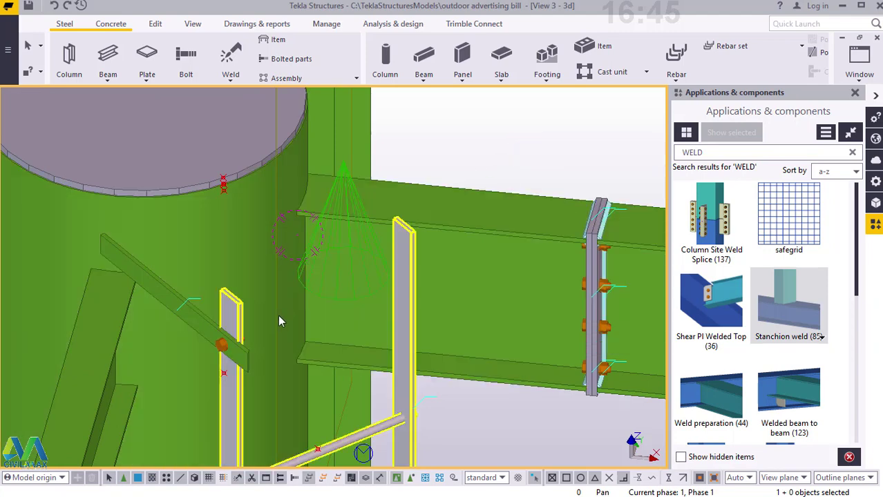
- Try deleting the bolt between the flat bar and the stringer, and undo the deletion
scroll(287, 317, up, 5)
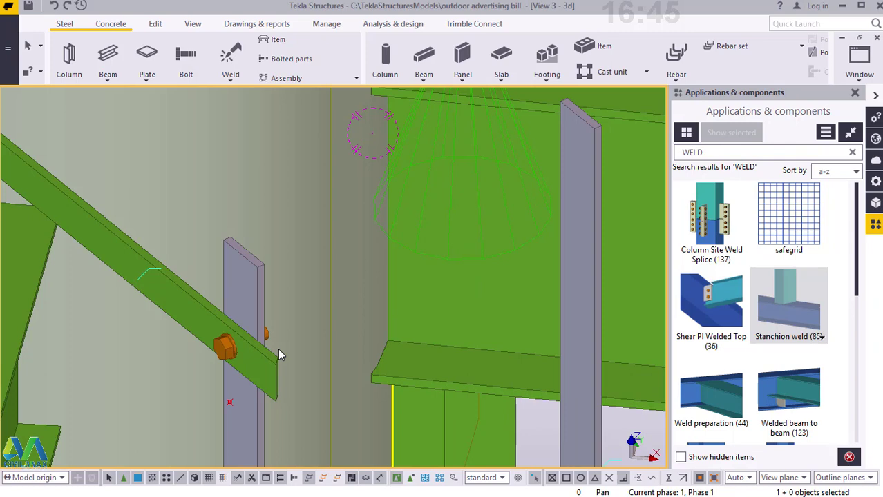
right_click(222, 353)
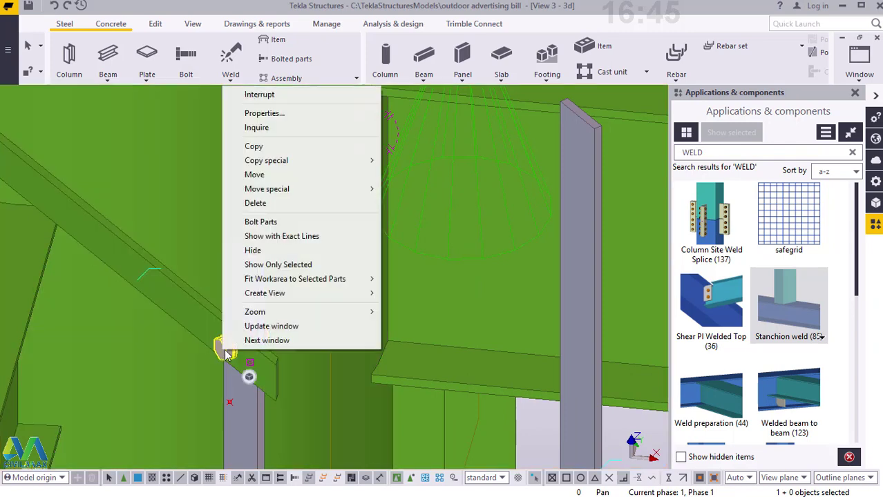
click(256, 203)
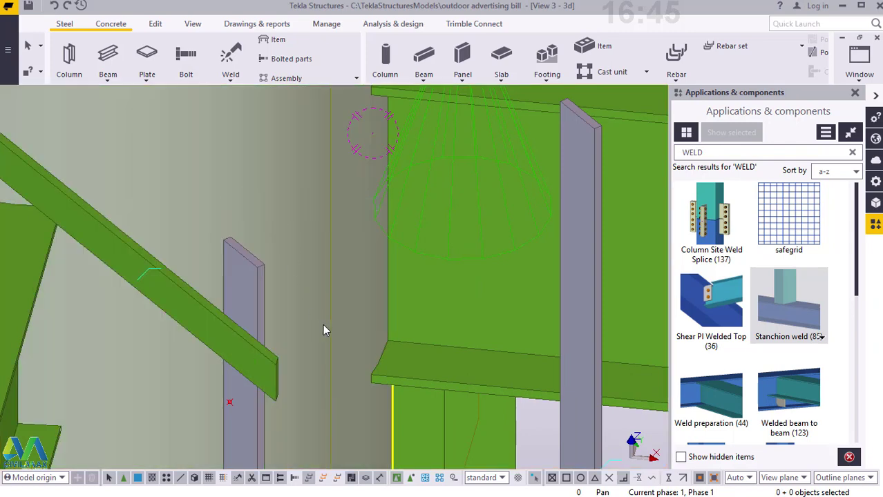
scroll(323, 325, down, 3)
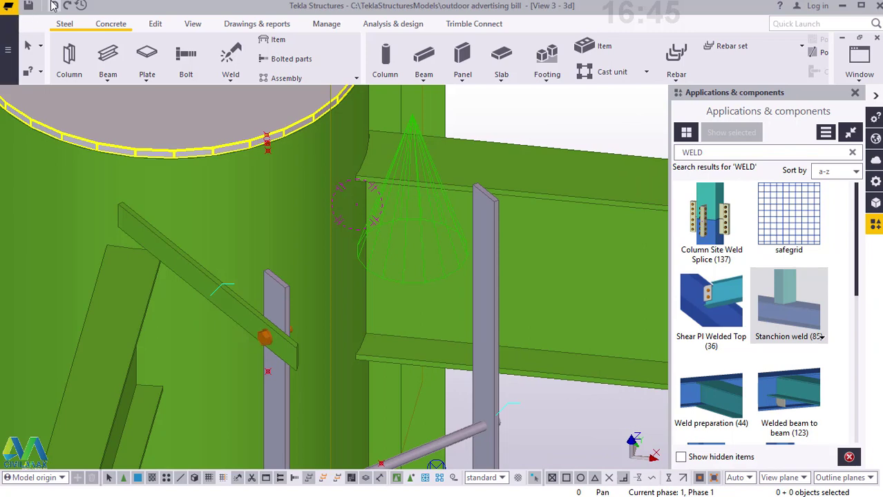
- Delete the bolt between the flat bar and the ladder stringer
right_click(263, 344)
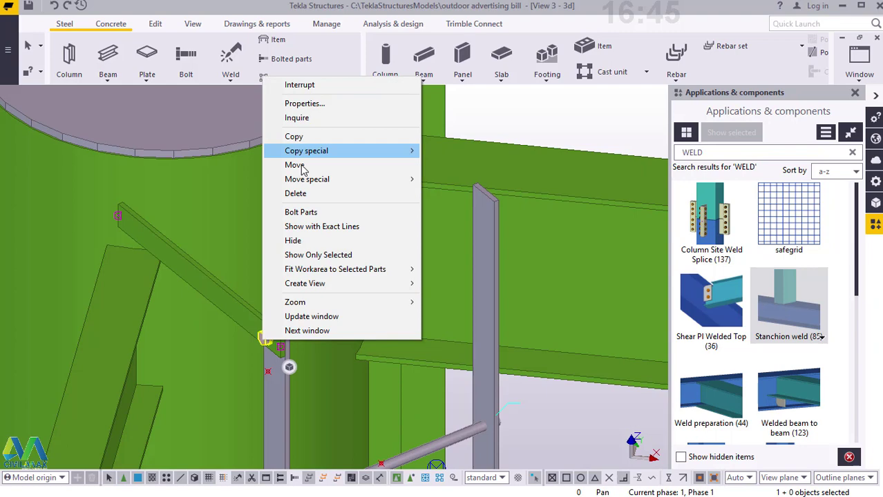
click(296, 195)
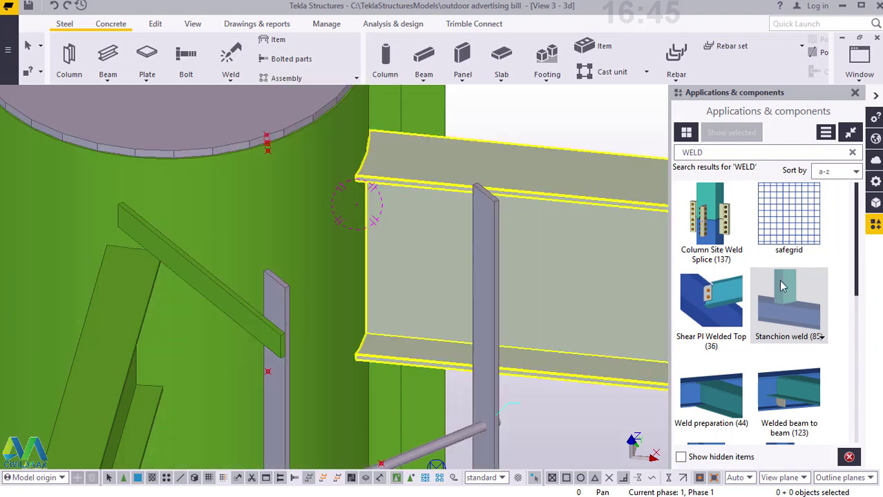
- Try welding the unbolted flat bar to the round column with the Stanchion weld (85) component, and end the command
key(Return)
click(154, 204)
click(134, 229)
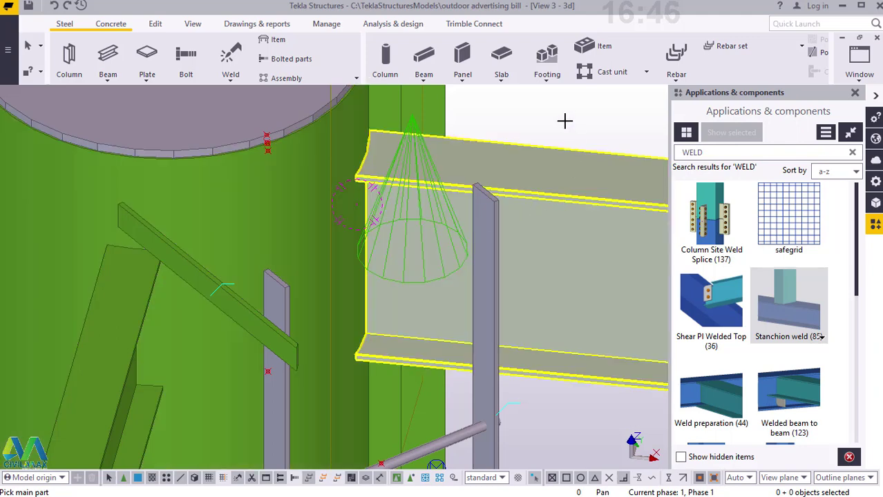
right_click(566, 122)
click(574, 129)
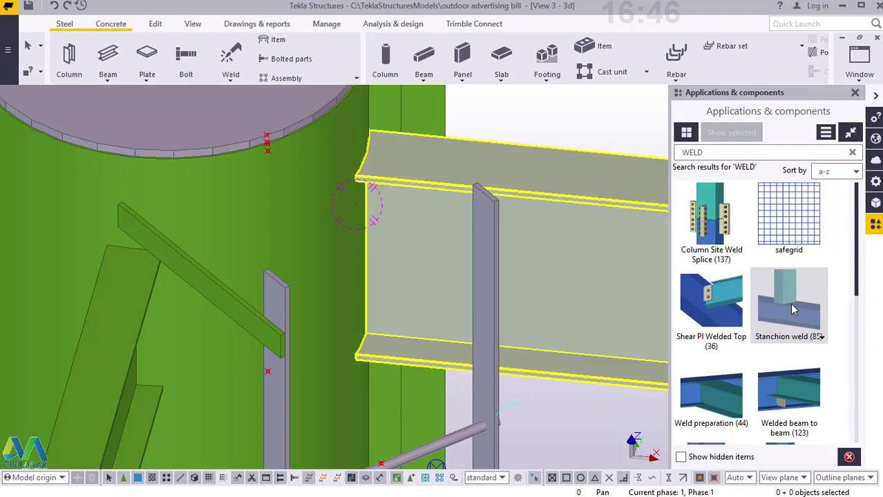
- Try the Stanchion weld (85) again between column and flat bar, undo the result, and end the command
click(793, 310)
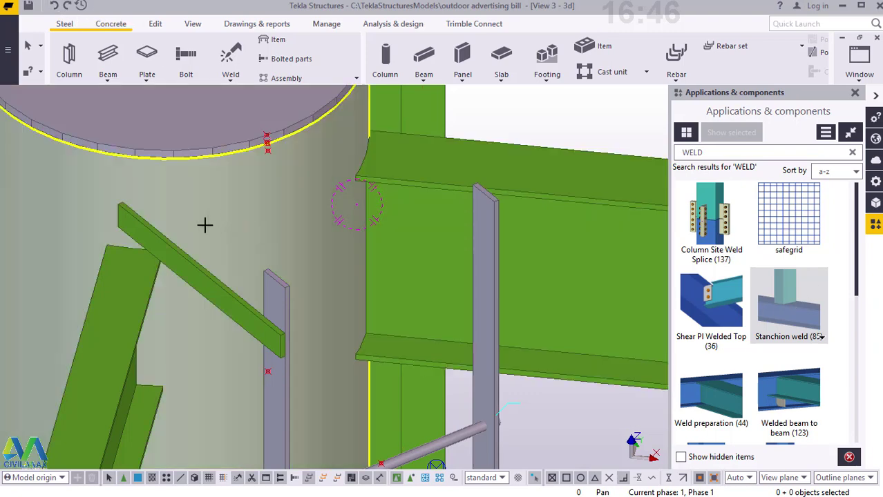
click(158, 190)
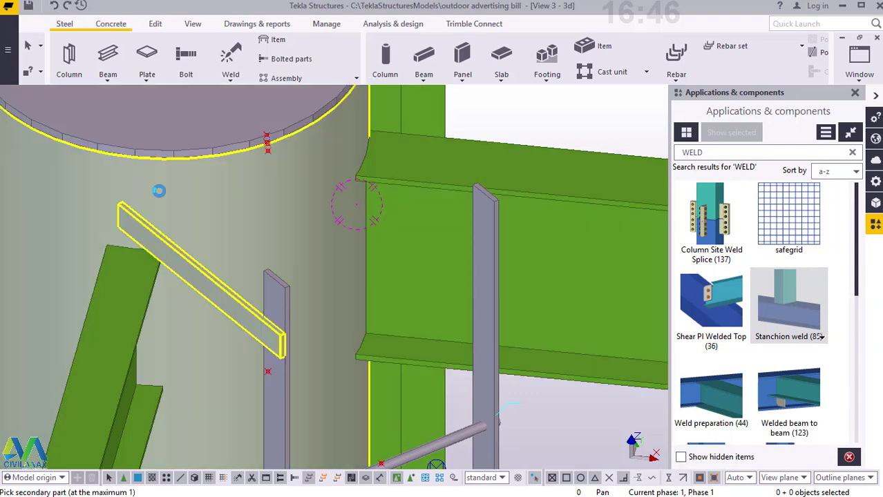
click(158, 191)
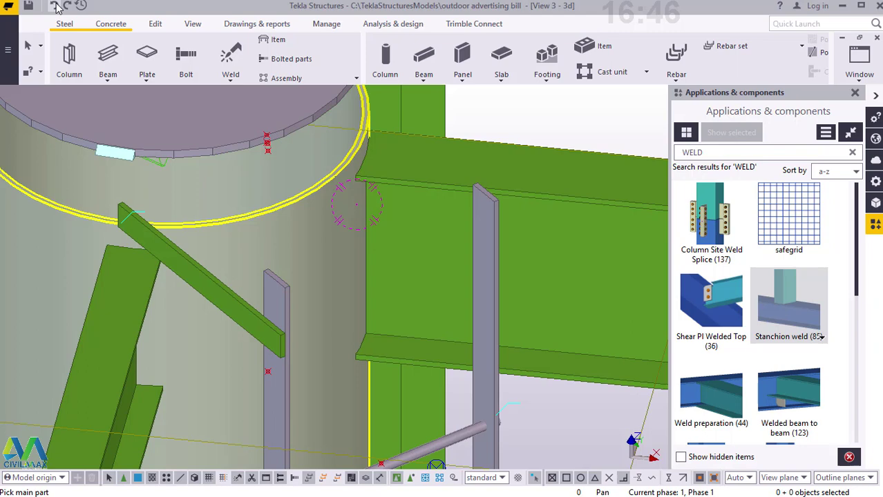
click(58, 7)
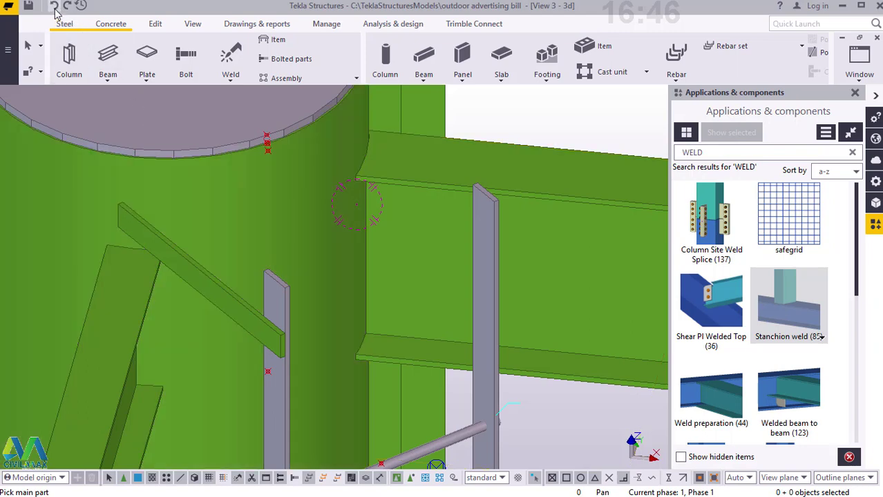
click(54, 6)
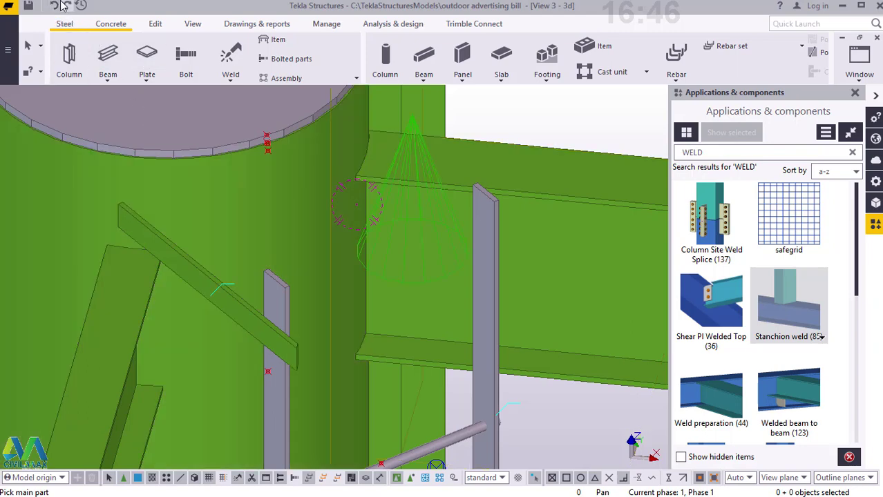
click(67, 6)
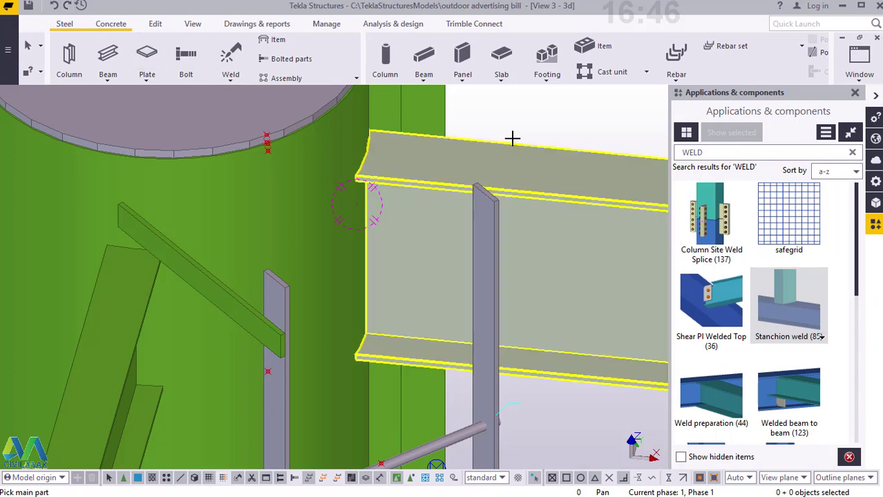
right_click(526, 123)
click(537, 131)
- Set the flat bar's length to 550 mm, extending its end into the round column
scroll(247, 287, down, 3)
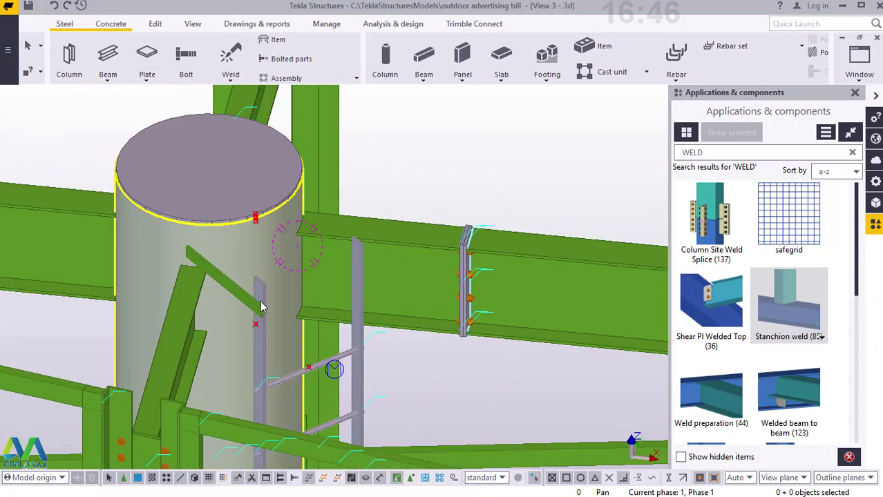
scroll(269, 296, up, 1)
click(194, 23)
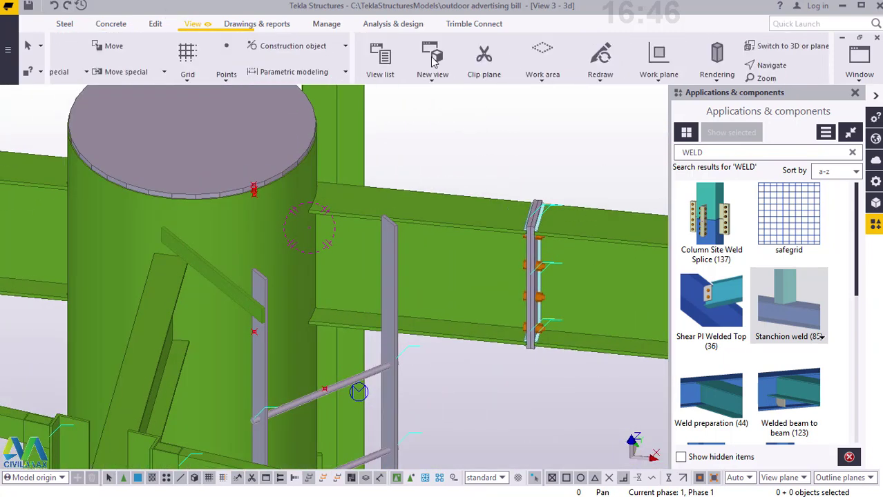
click(486, 67)
click(487, 110)
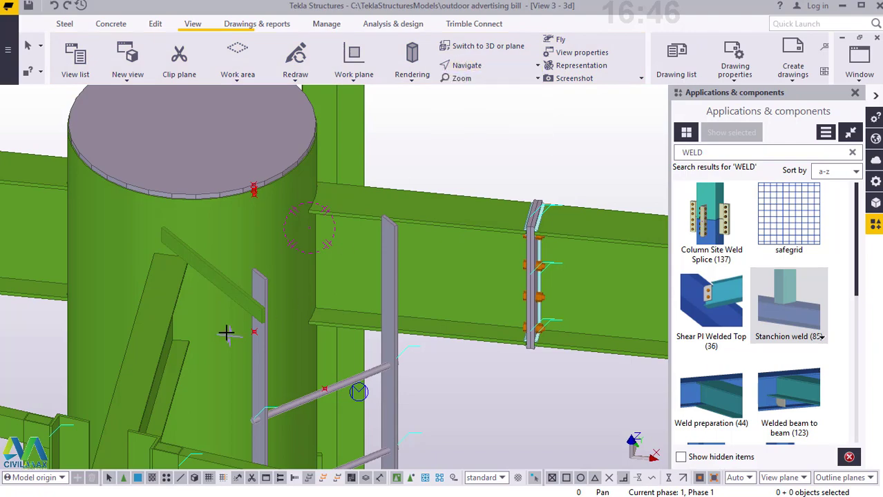
drag(264, 301, 545, 238)
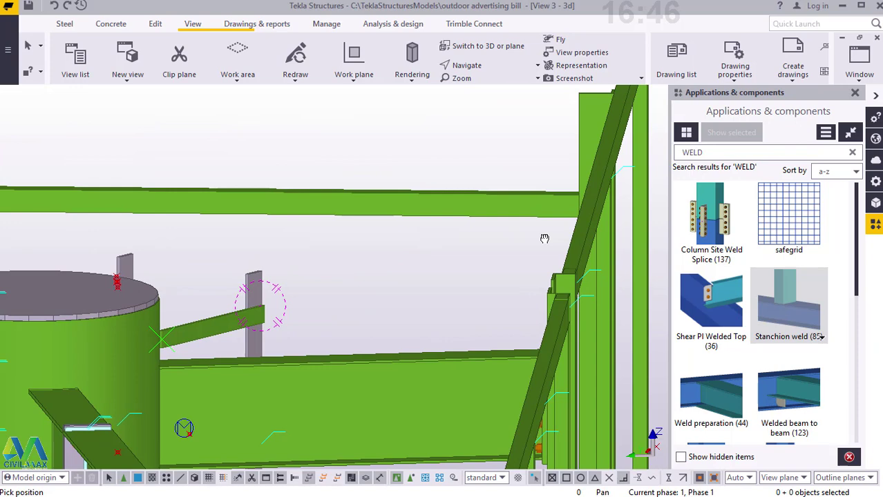
ctrl+middle_drag(545, 238, 522, 242)
scroll(164, 340, up, 5)
right_click(277, 158)
click(302, 164)
click(248, 330)
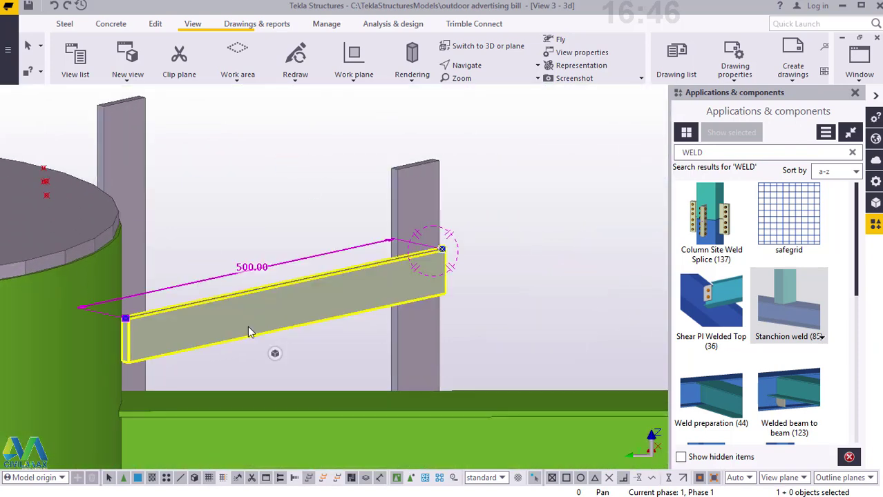
click(251, 269)
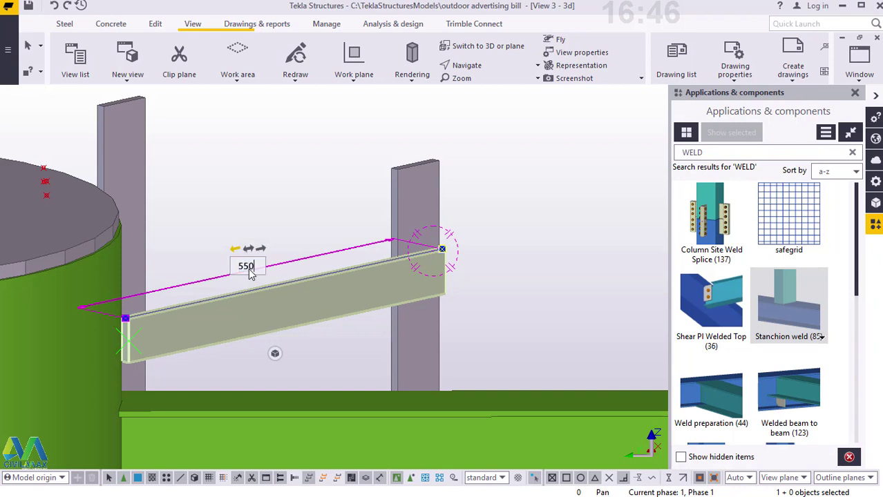
text(550)
key(Return)
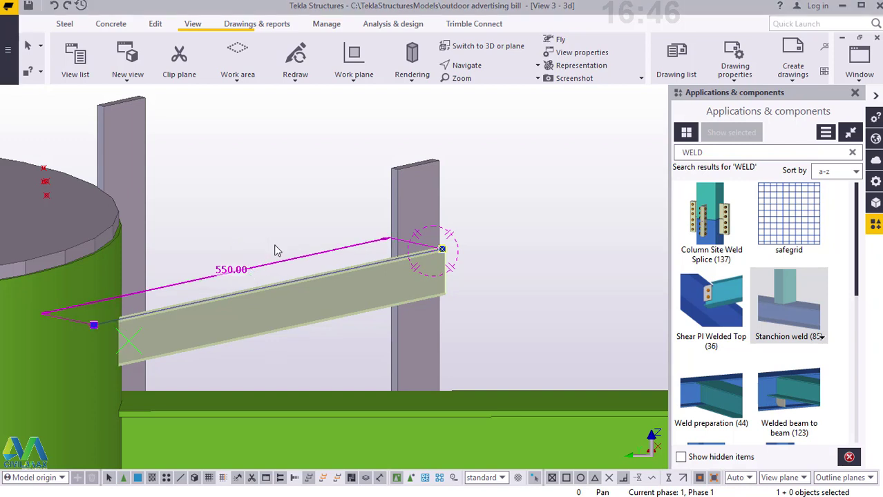
click(474, 132)
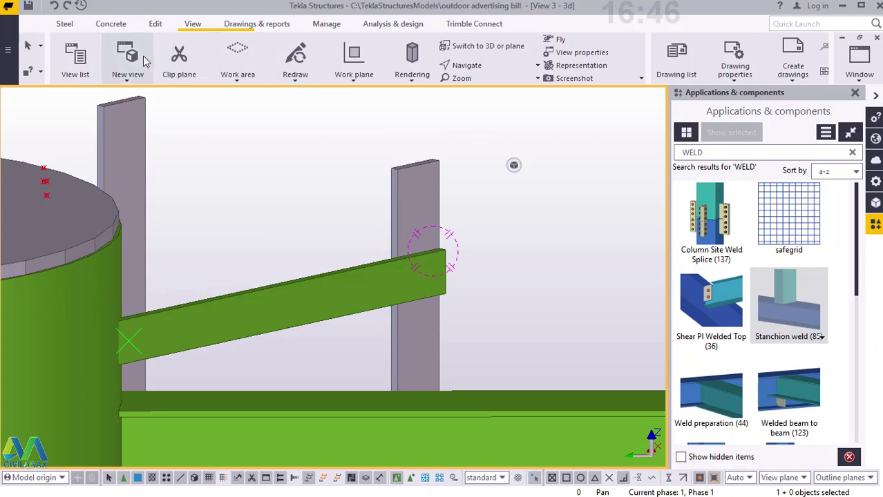
- Weld the lengthened flat bar to the round column with the Stanchion weld (85) component, and end the command
click(804, 299)
click(92, 341)
click(152, 343)
right_click(318, 188)
click(355, 196)
- Bolt the flat bar to the ladder stringer, setting the bolt direction from the bar's outer end to its column end
click(489, 67)
click(490, 90)
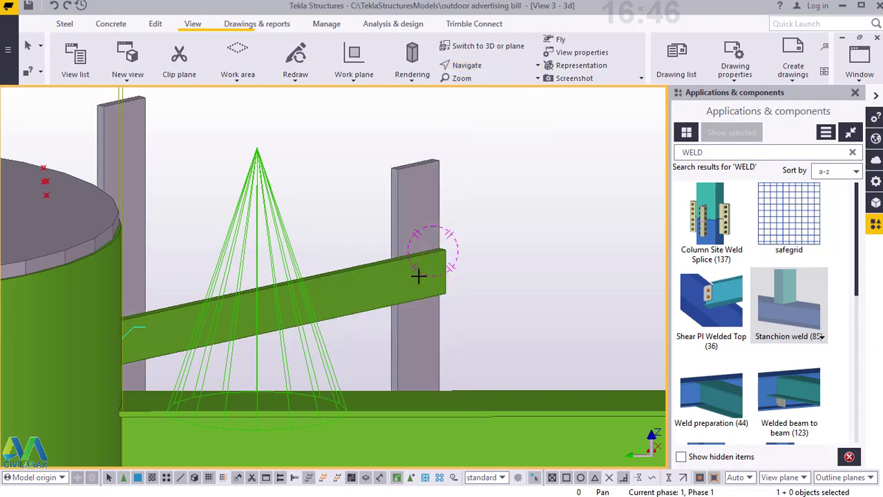
drag(418, 287, 370, 262)
right_click(370, 263)
click(395, 270)
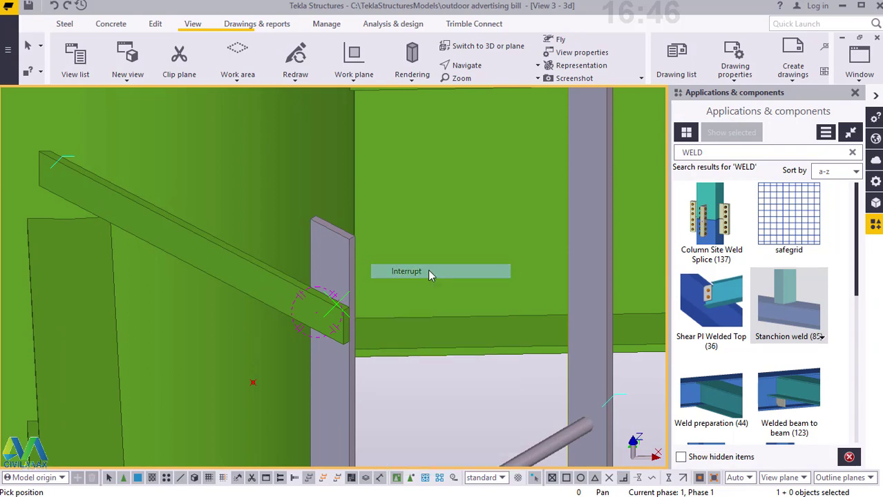
click(64, 23)
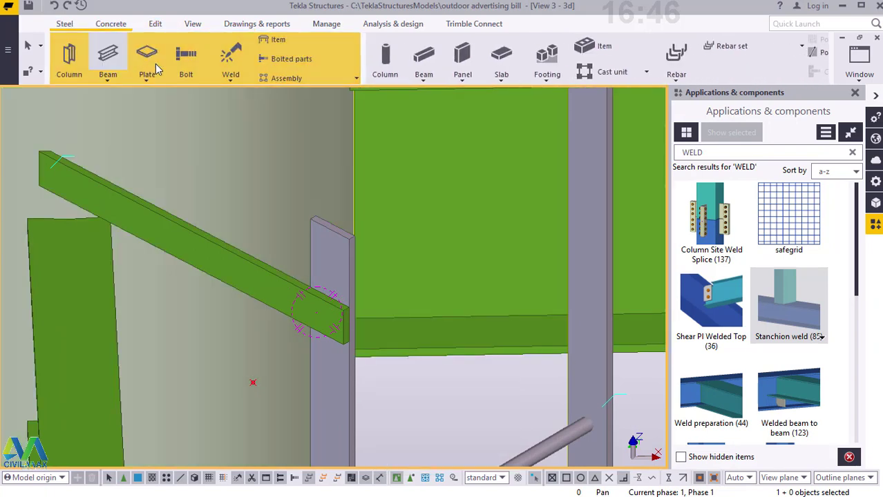
click(187, 58)
scroll(343, 262, up, 5)
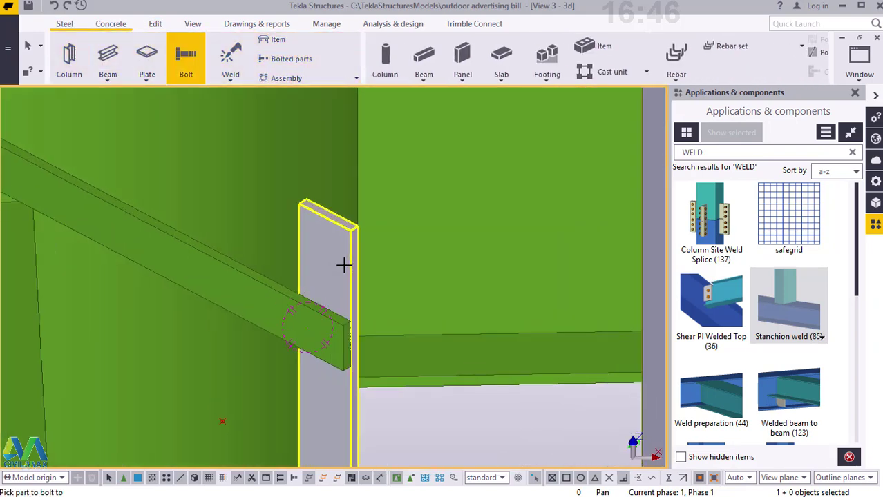
click(343, 262)
click(312, 340)
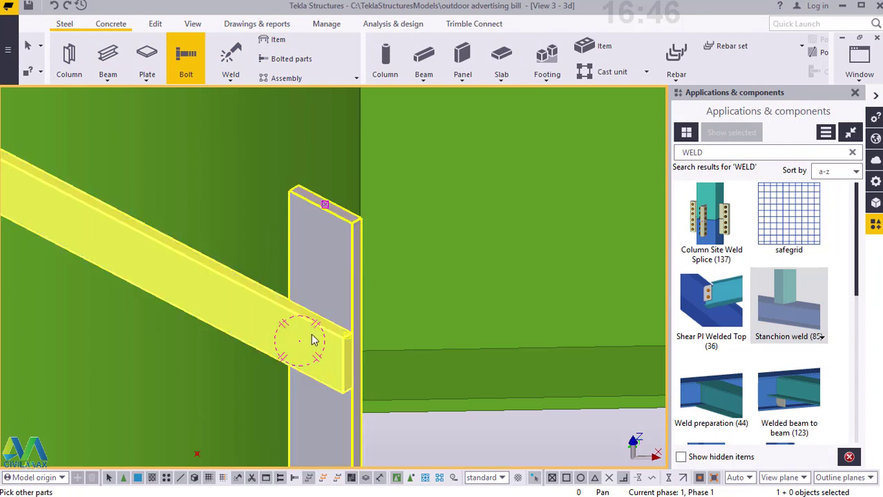
scroll(321, 366, up, 3)
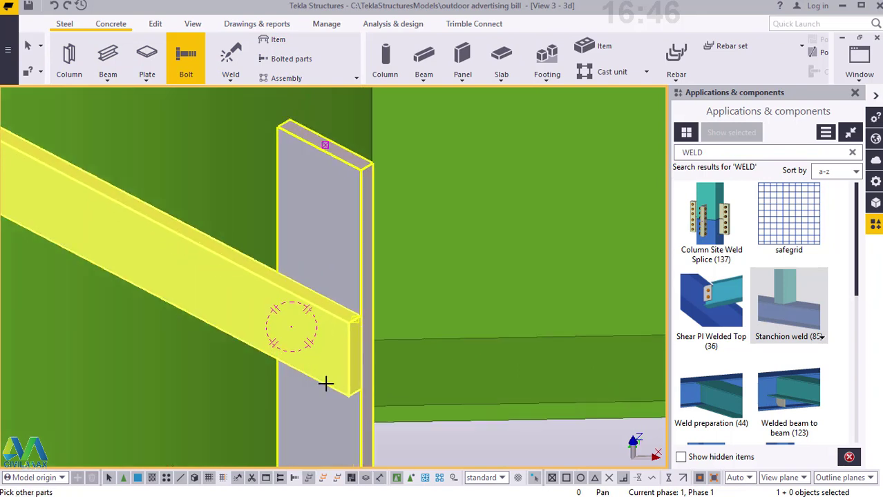
click(354, 355)
scroll(452, 390, down, 5)
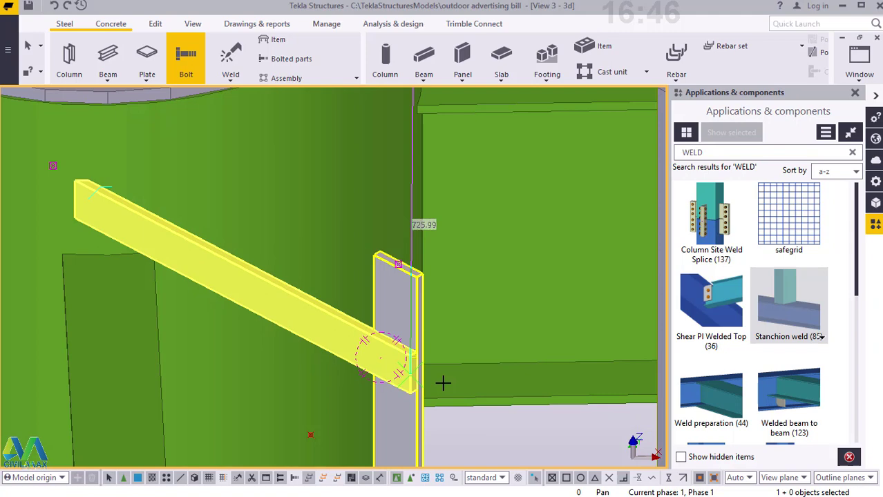
scroll(181, 253, up, 3)
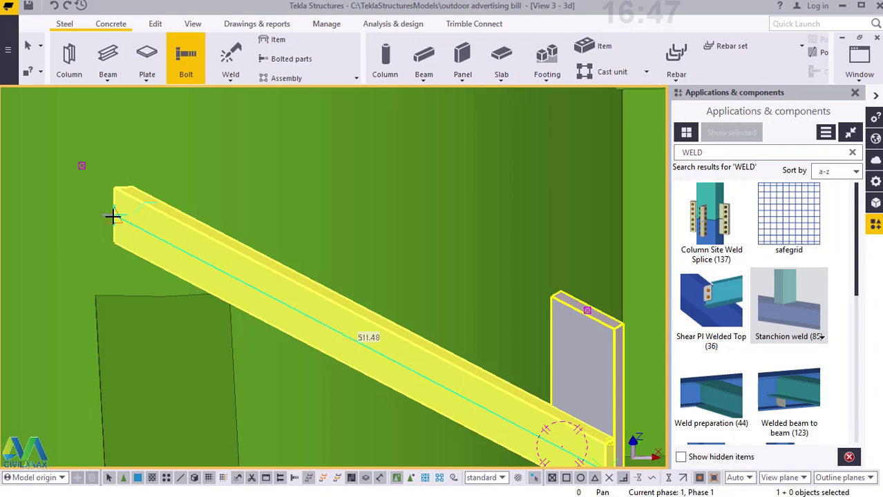
click(113, 217)
scroll(116, 218, down, 3)
right_click(153, 214)
click(187, 223)
- Copy the flat bar to the other ladder stringer, using the outer top corners of the stringers as origin and destination
scroll(260, 304, up, 5)
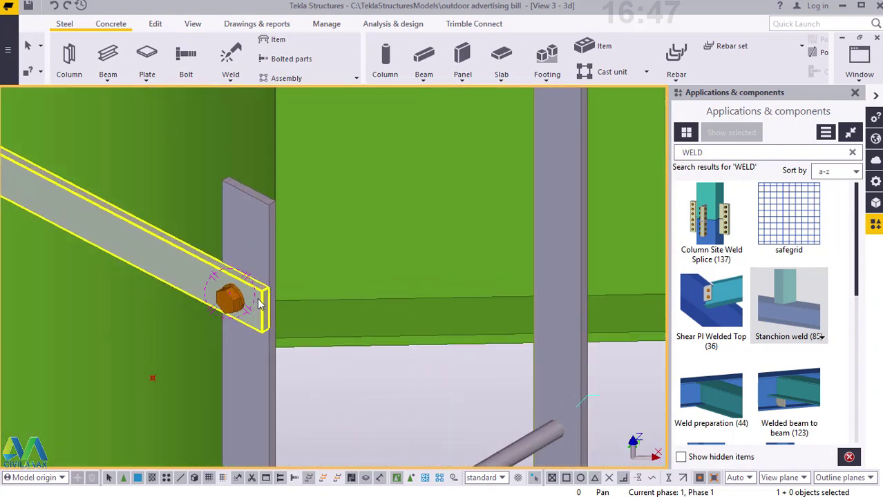
click(263, 304)
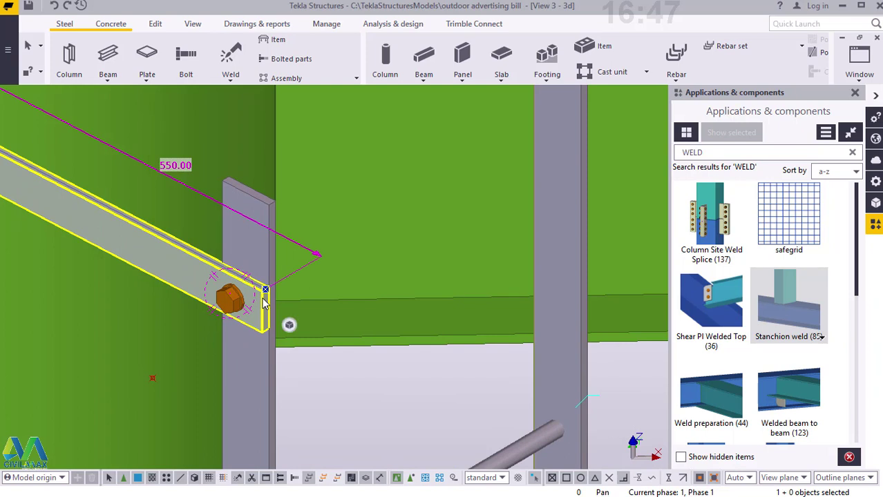
right_click(264, 304)
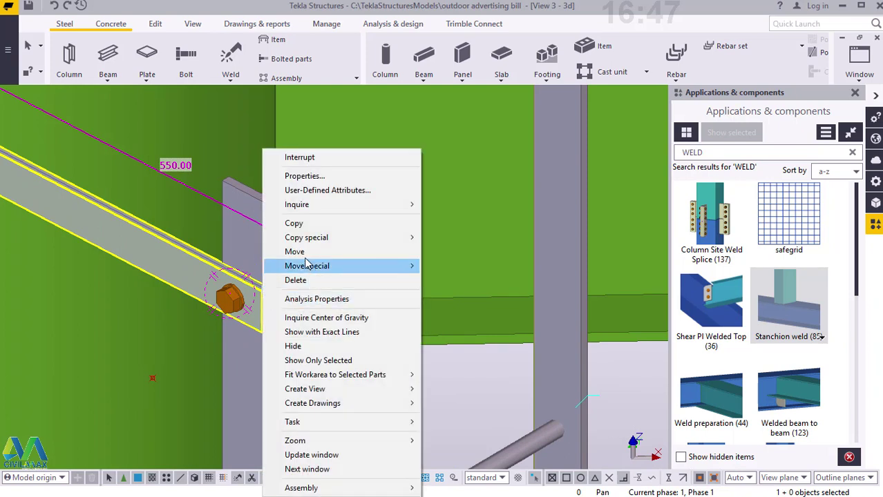
click(290, 222)
scroll(277, 199, up, 3)
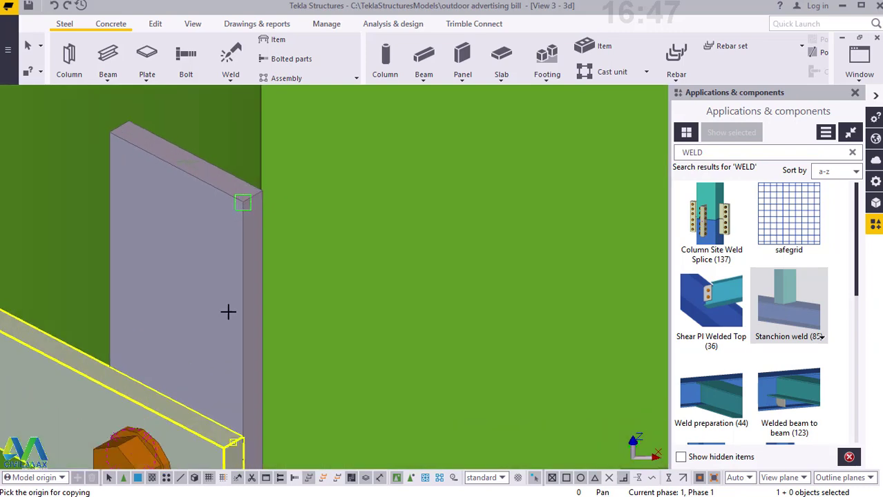
click(247, 329)
scroll(257, 332, down, 4)
scroll(434, 181, up, 3)
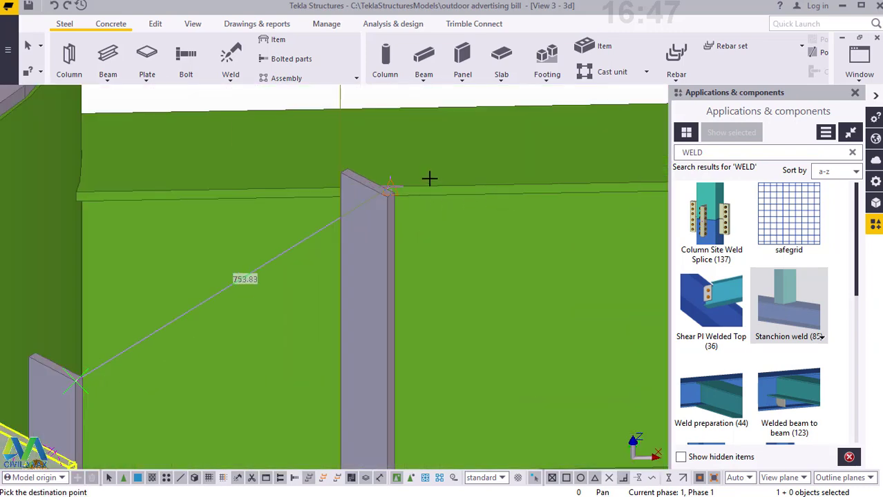
scroll(390, 186, up, 5)
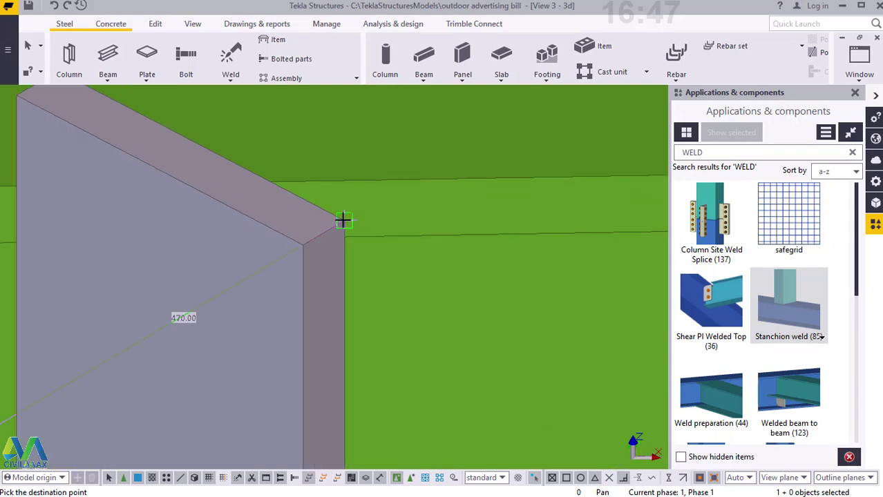
right_click(345, 184)
click(381, 194)
- Delete the bolt copied with the flat bar at the second stringer
scroll(379, 204, down, 3)
scroll(377, 207, down, 3)
scroll(354, 250, up, 6)
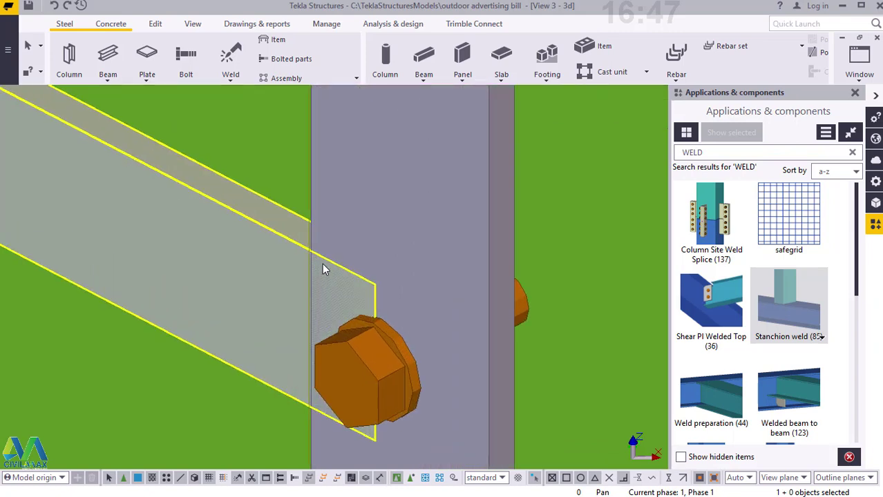
scroll(322, 263, up, 2)
right_click(384, 380)
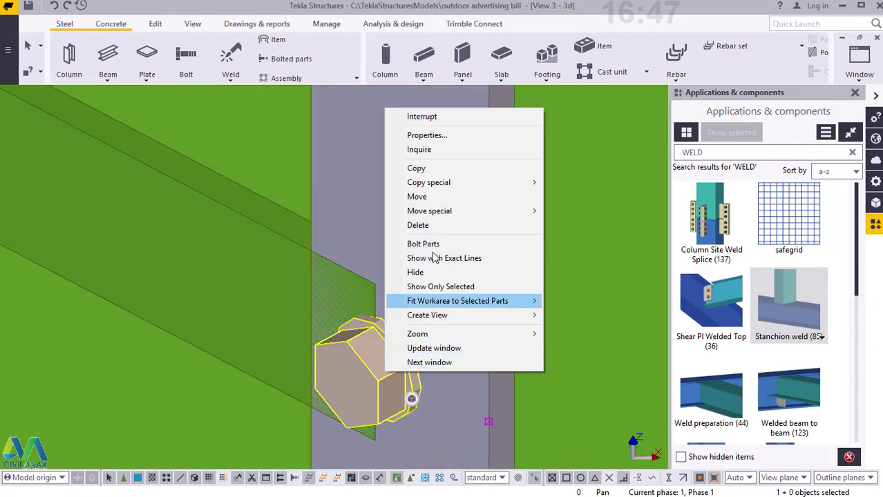
click(424, 226)
scroll(424, 228, down, 3)
scroll(343, 282, up, 3)
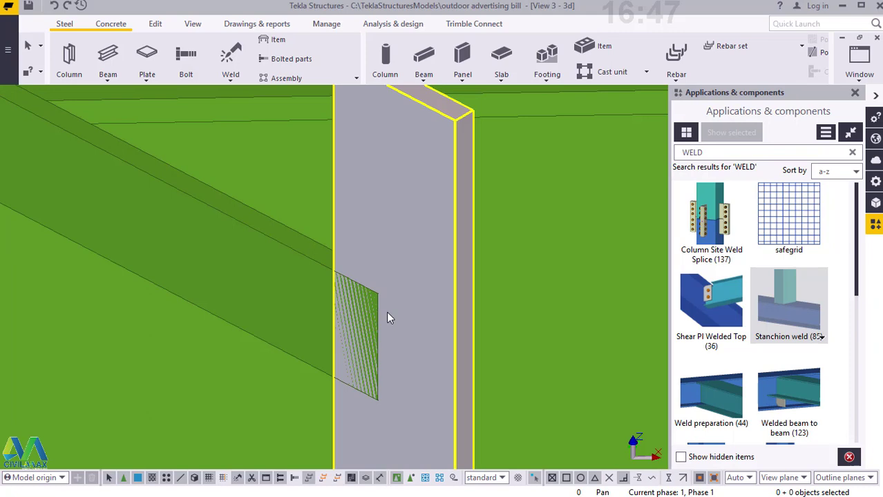
- Delete the flat bar copied to the second ladder stringer
scroll(386, 312, down, 4)
click(319, 282)
right_click(319, 282)
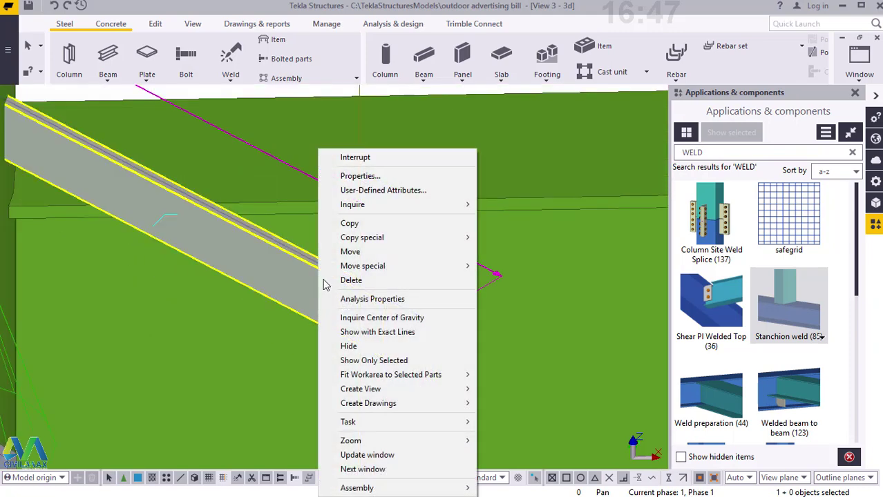
click(354, 281)
scroll(353, 272, down, 5)
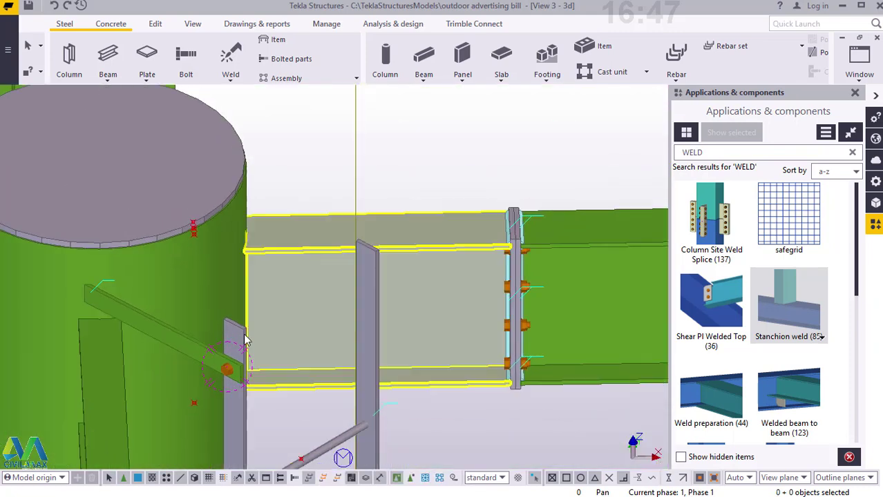
click(231, 339)
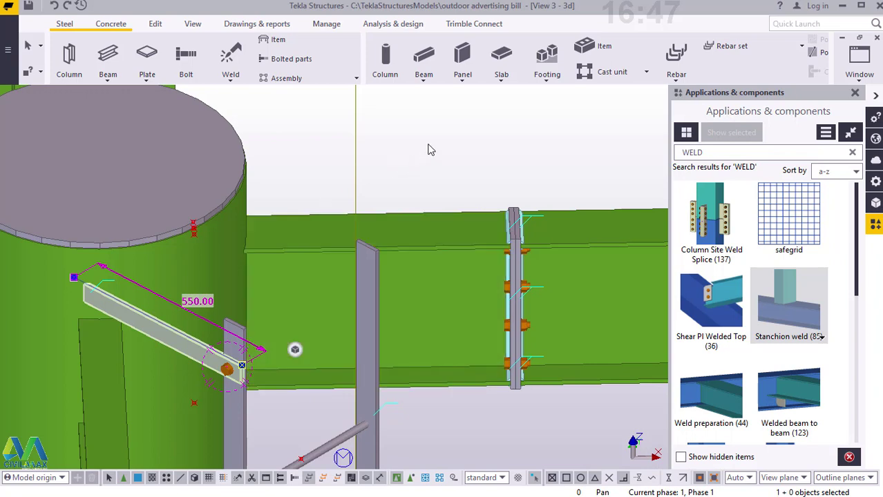
key(Delete)
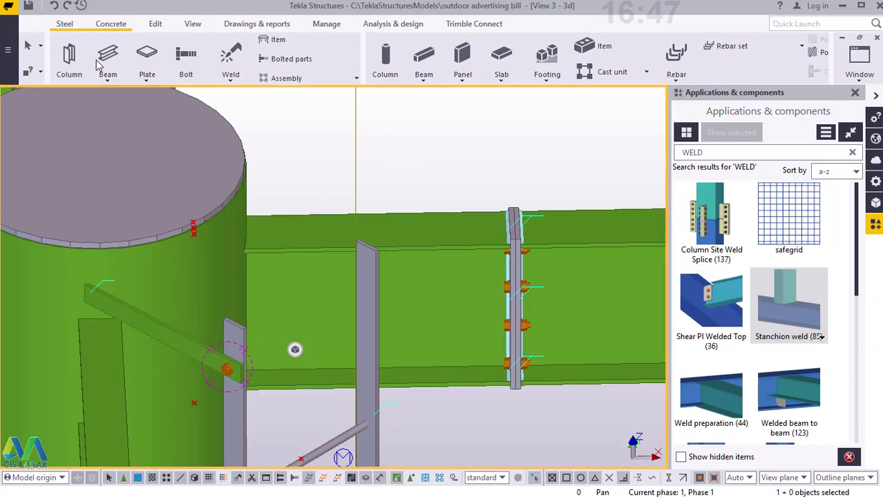
- Undo the deletion of the copied flat bar, its copying, and the bolting of the original flat bar
click(55, 6)
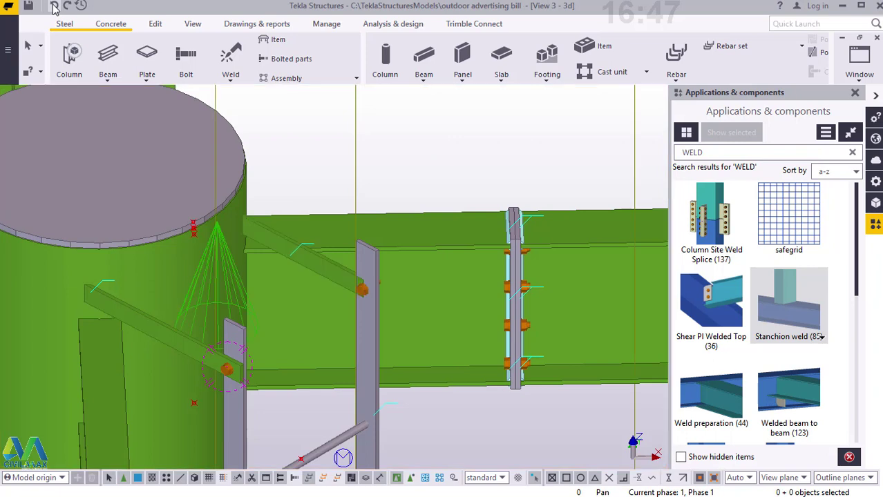
click(54, 6)
click(55, 8)
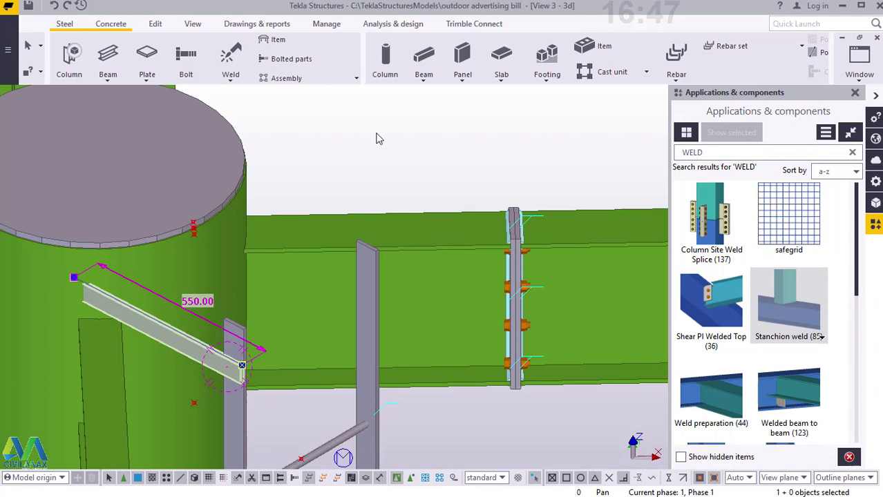
right_click(378, 134)
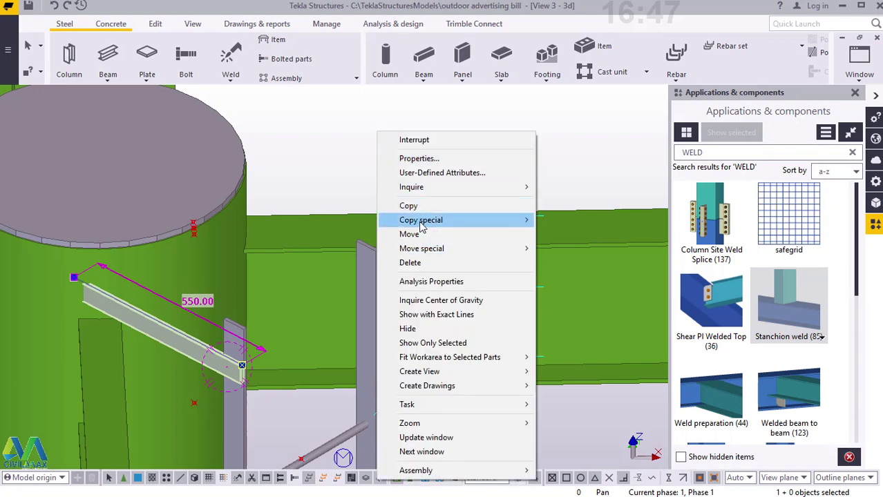
click(409, 206)
scroll(241, 370, up, 2)
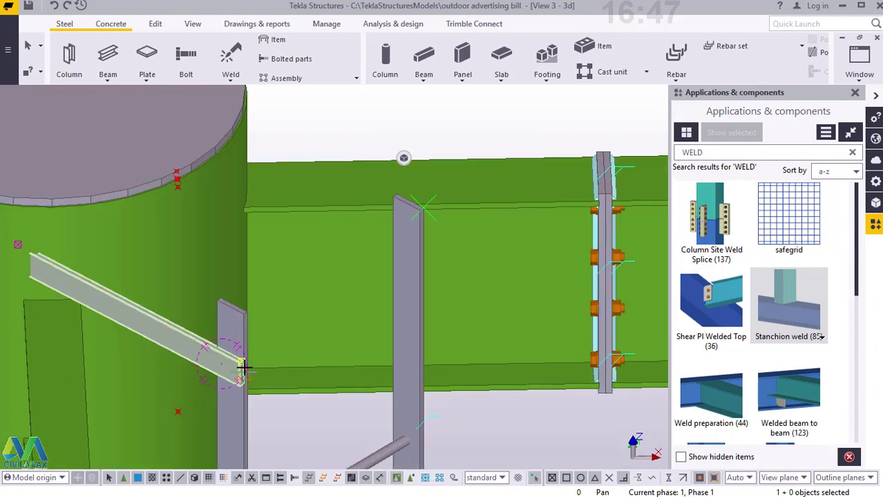
scroll(239, 363, up, 5)
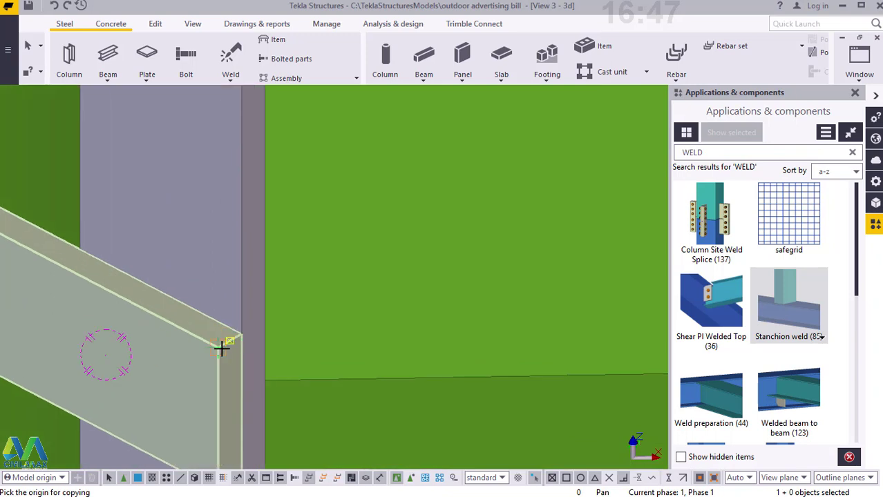
scroll(215, 360, down, 2)
click(214, 389)
scroll(242, 359, down, 3)
- Copy the unbolted flat bar to the second stringer, using the outer top corners of both stringers as origin and destination, and end the command
right_click(182, 373)
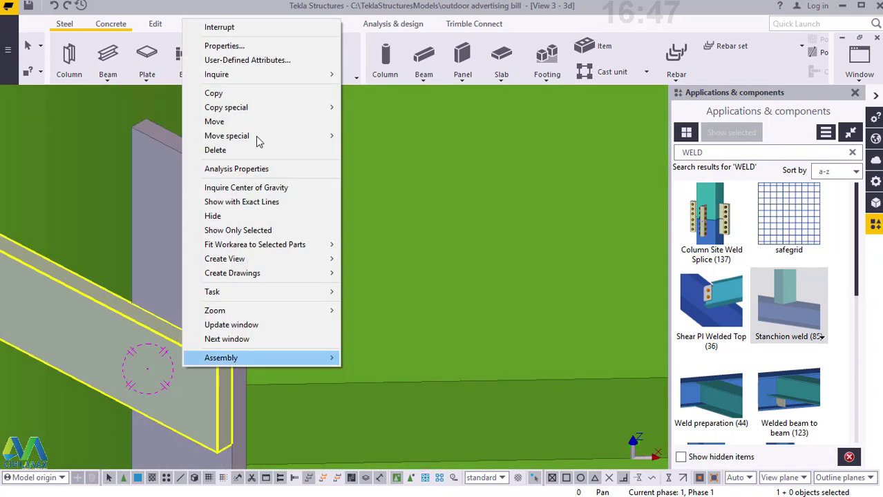
click(211, 92)
scroll(234, 174, up, 3)
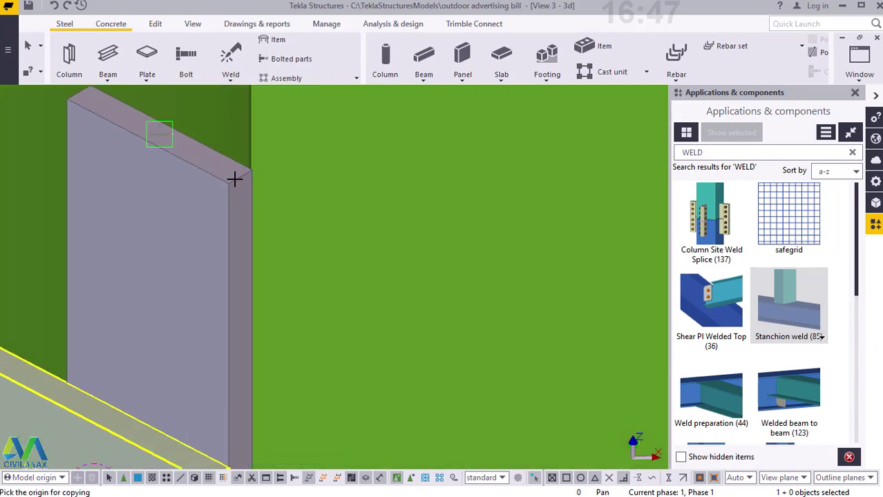
click(256, 349)
scroll(259, 348, down, 5)
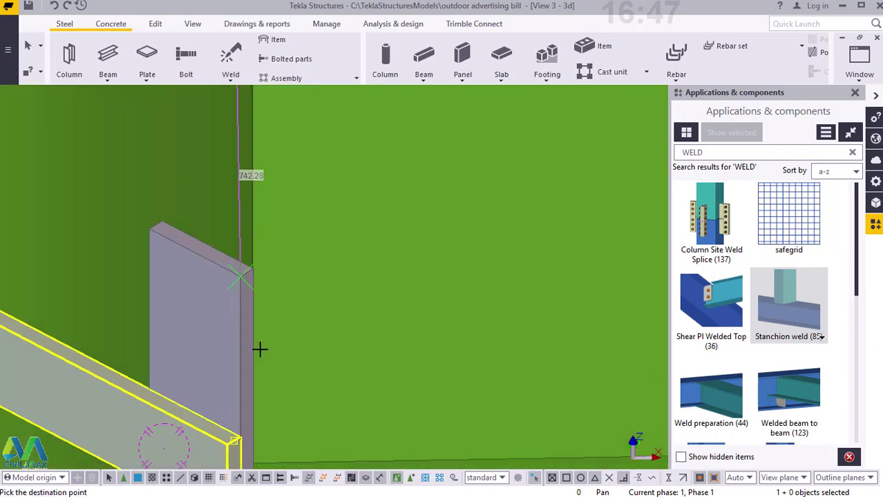
scroll(442, 200, up, 5)
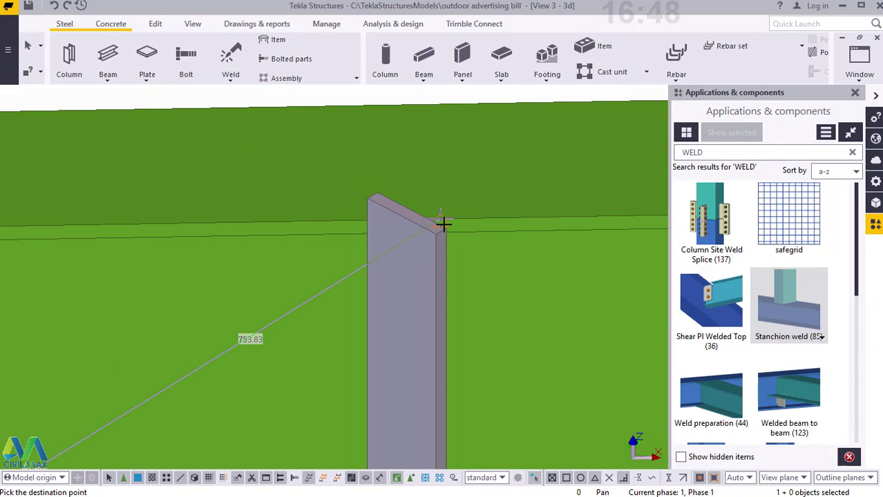
scroll(442, 231, up, 1)
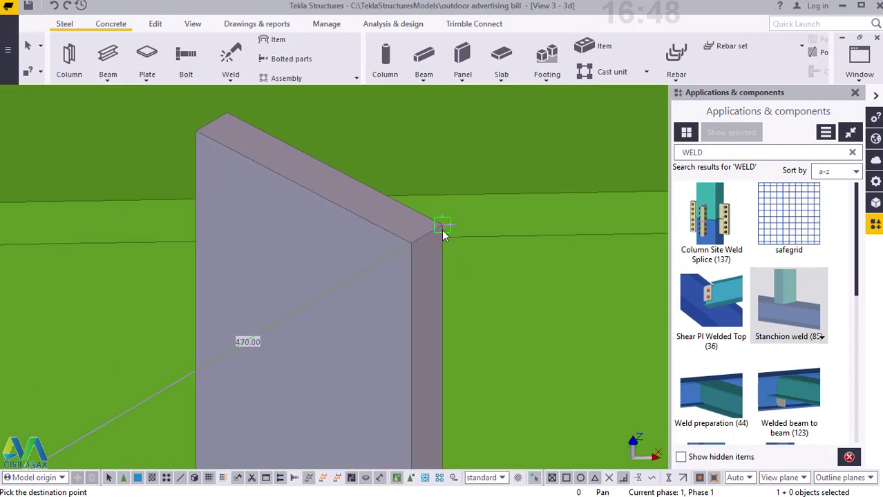
right_click(398, 207)
click(422, 213)
scroll(388, 235, down, 4)
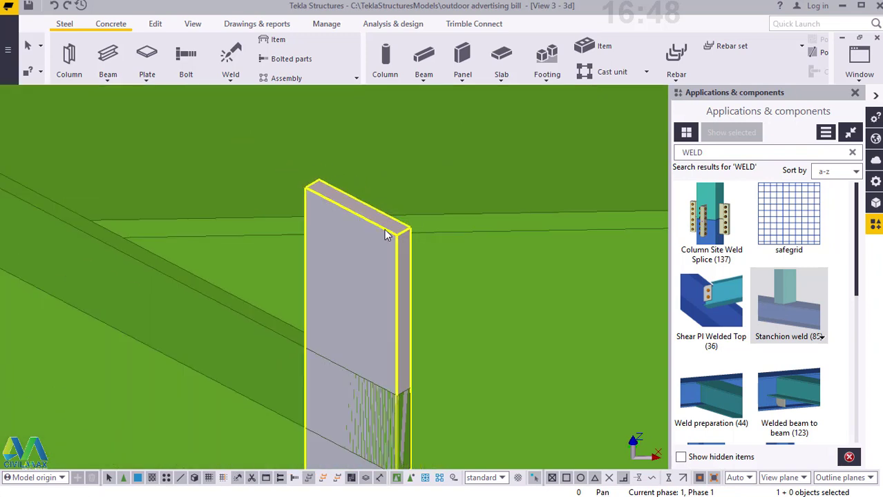
- Move the copied flat bar to the outer face of the second stringer, taking the bar's outer top corner as origin
scroll(428, 351, up, 2)
scroll(374, 341, up, 3)
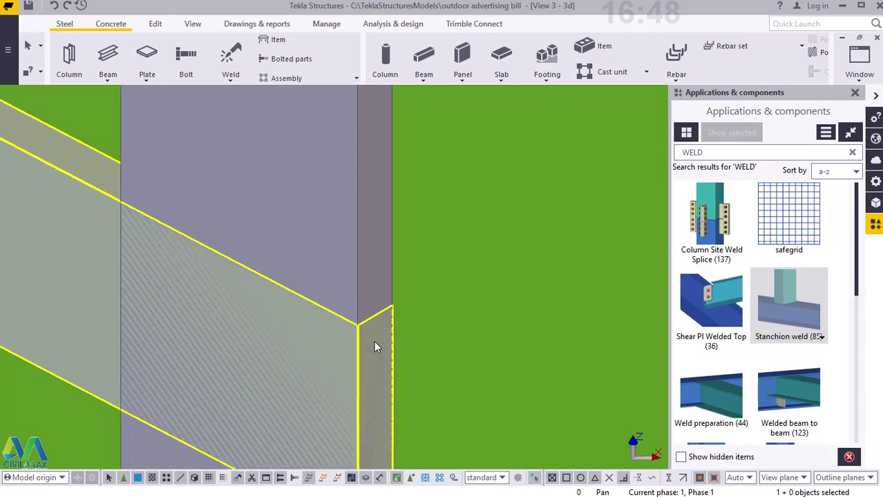
right_click(375, 150)
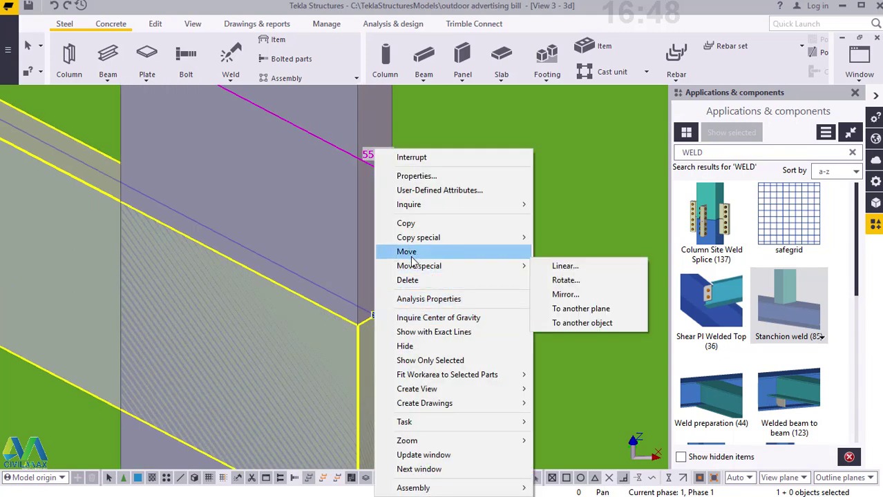
click(412, 252)
scroll(356, 324, up, 2)
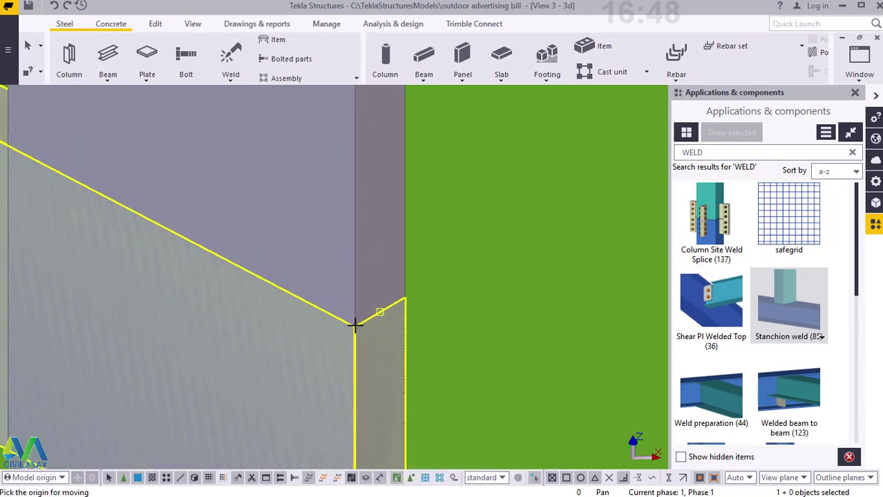
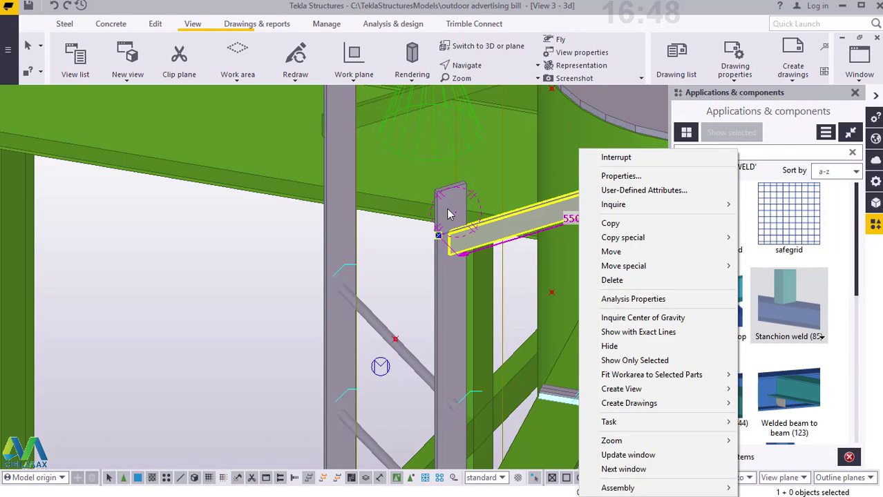
- Undo the last shift of the copied flat bar at the second stringer
click(213, 266)
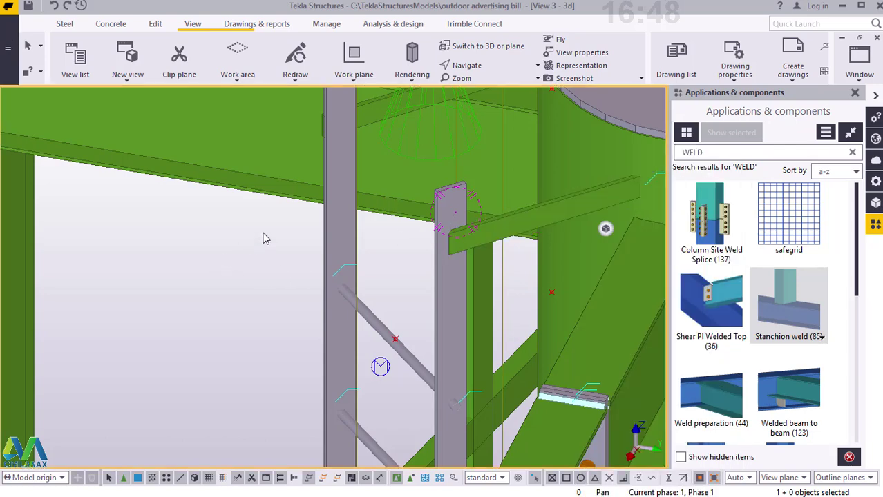
click(55, 7)
scroll(564, 206, up, 2)
scroll(335, 264, down, 5)
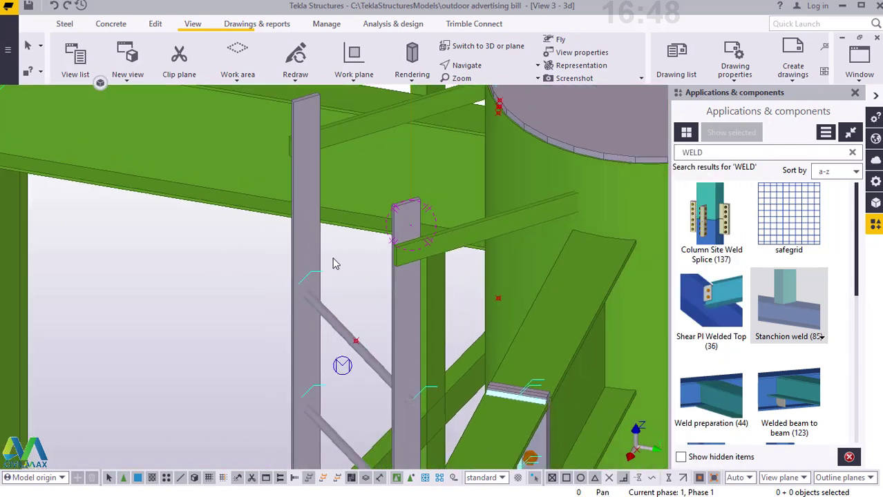
scroll(510, 207, up, 1)
scroll(508, 207, up, 3)
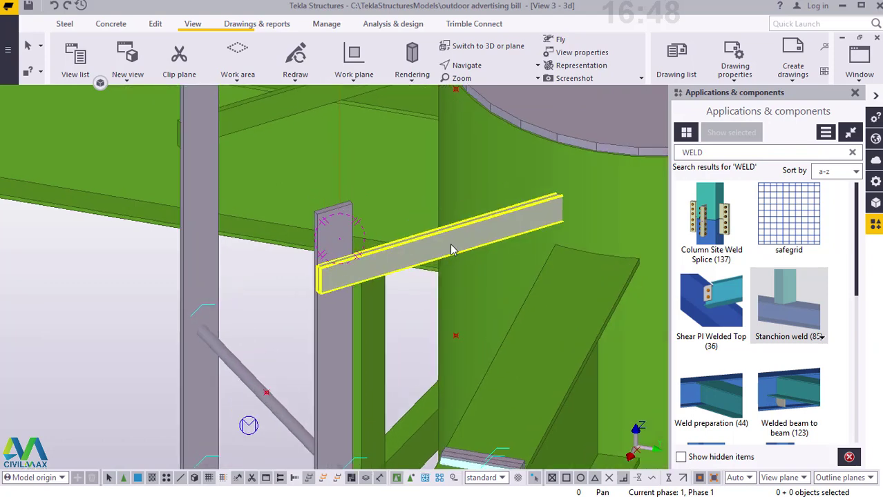
double_click(451, 250)
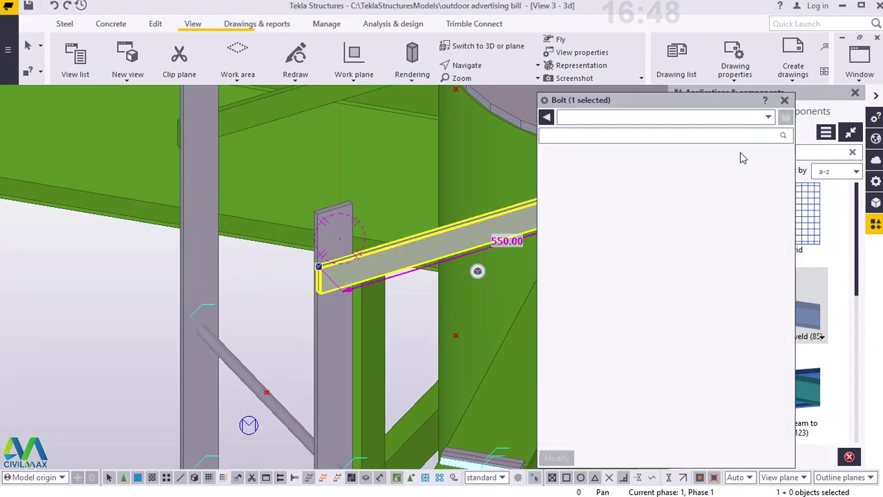
click(786, 101)
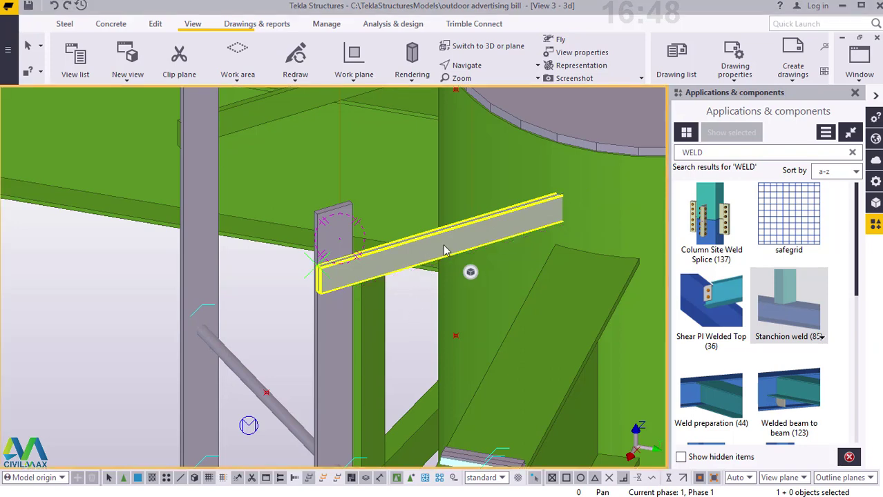
click(508, 243)
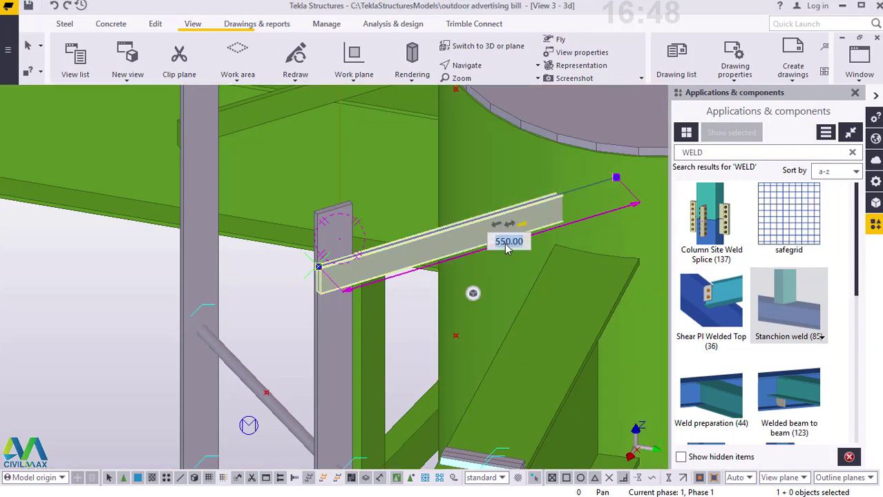
click(408, 306)
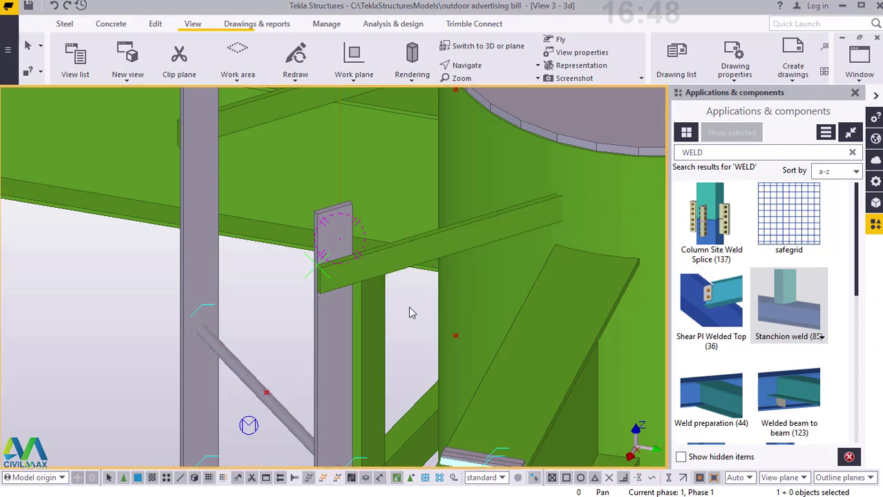
- Bolt the copied flat bar to the second stringer, setting the bolt direction from its outer end to its column end, and end the command
click(64, 23)
click(186, 59)
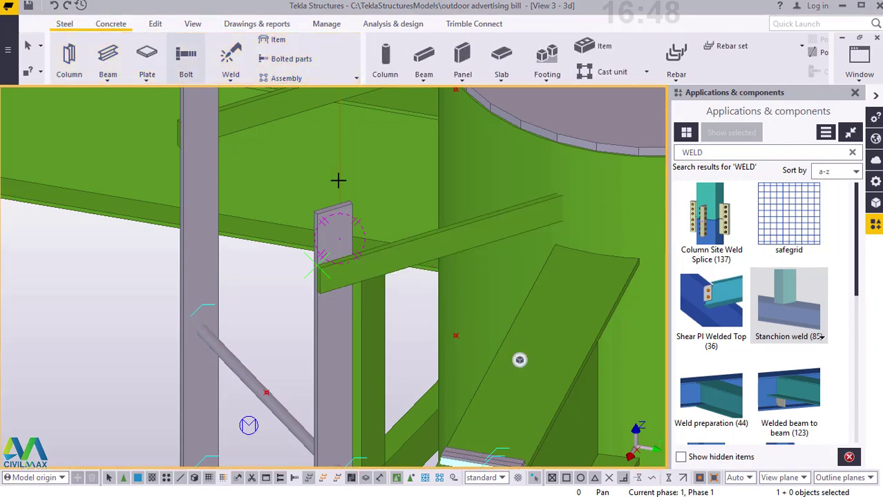
scroll(340, 298, up, 3)
scroll(341, 280, up, 1)
click(347, 274)
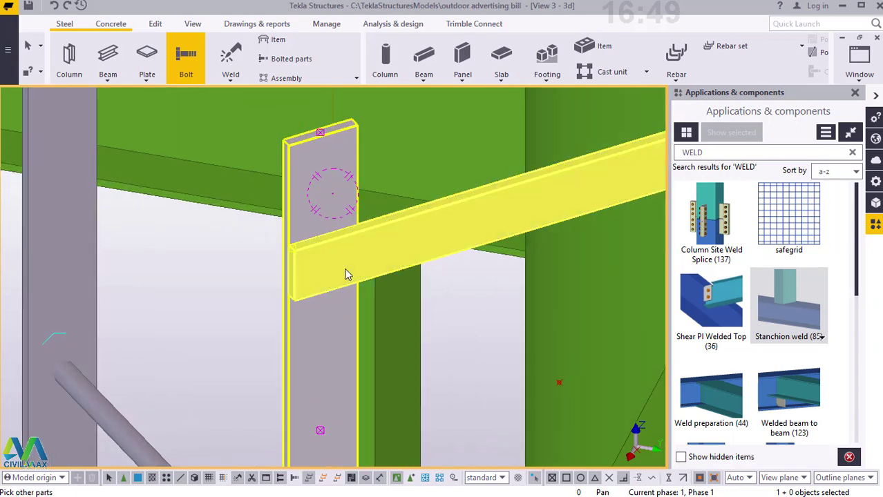
click(297, 275)
scroll(211, 302, down, 4)
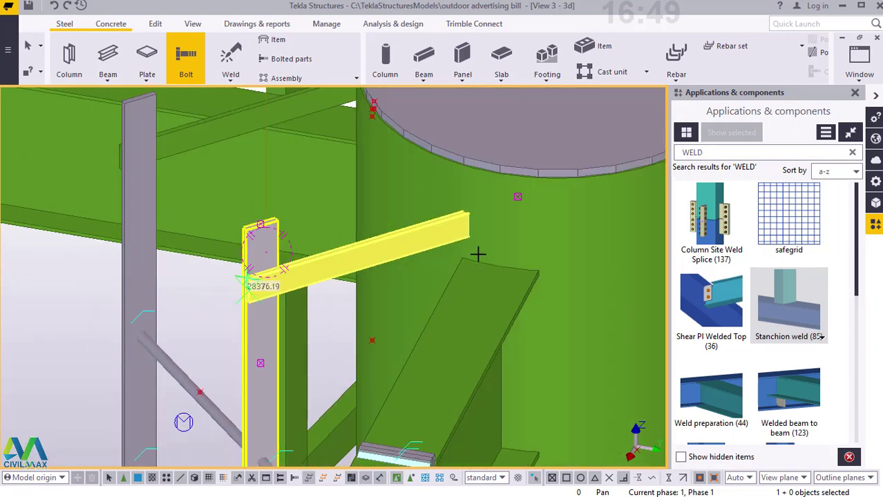
scroll(477, 250, up, 4)
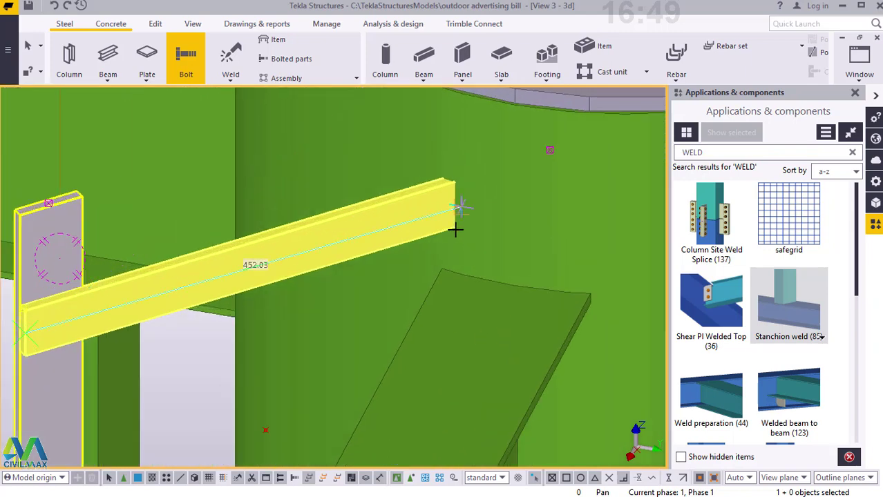
click(455, 230)
right_click(380, 238)
click(412, 251)
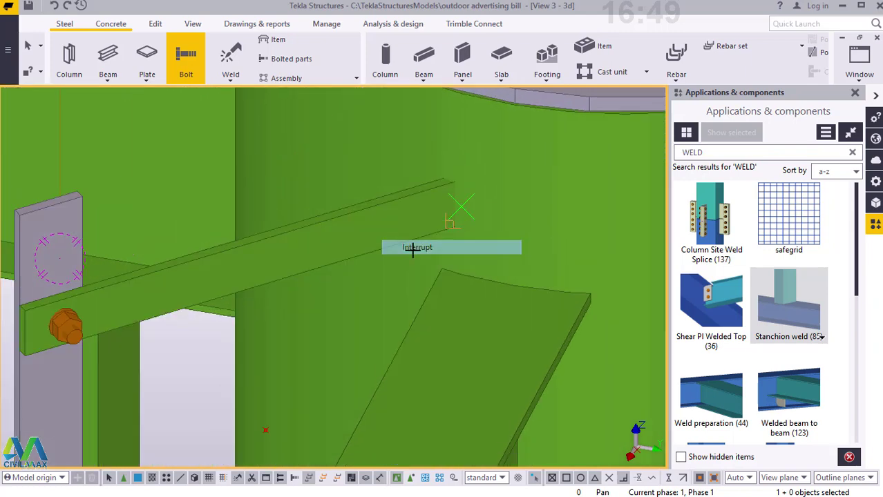
- Set the rotation of the second stringer's bracket bolt to Top, apply it, and close the bolt properties and the components list
scroll(412, 253, down, 4)
scroll(138, 309, up, 4)
scroll(156, 306, up, 1)
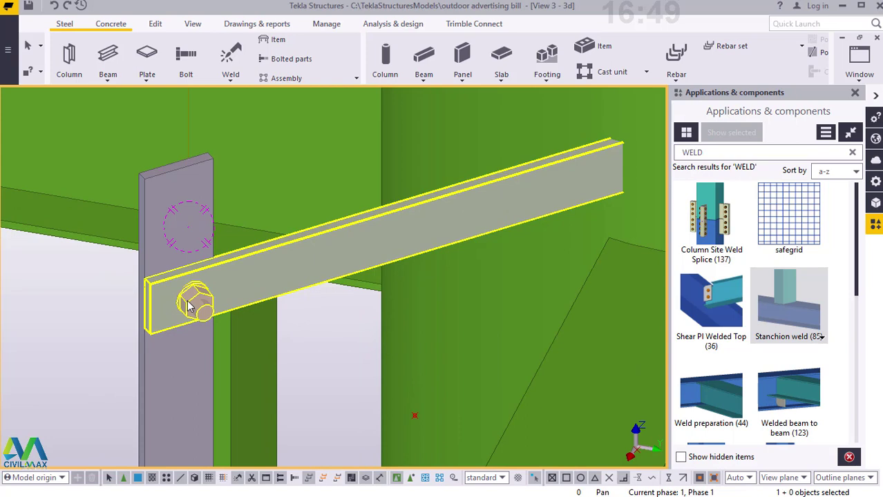
double_click(190, 306)
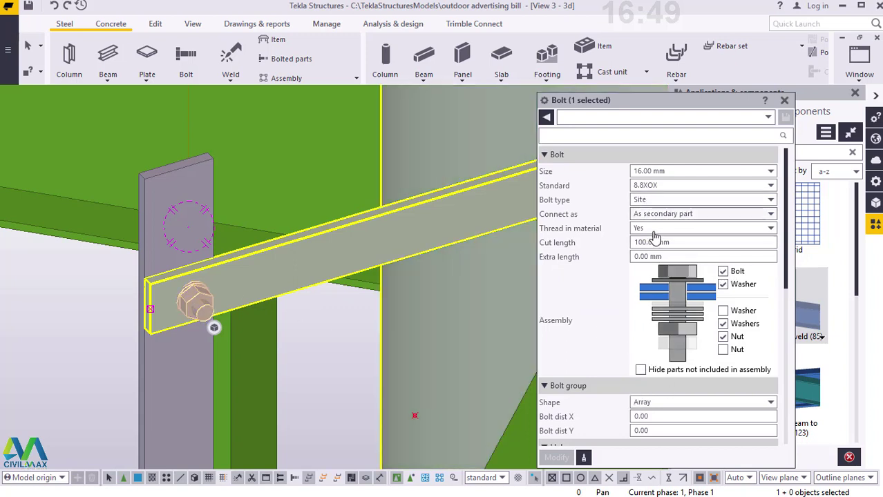
scroll(655, 324, down, 5)
scroll(656, 358, down, 3)
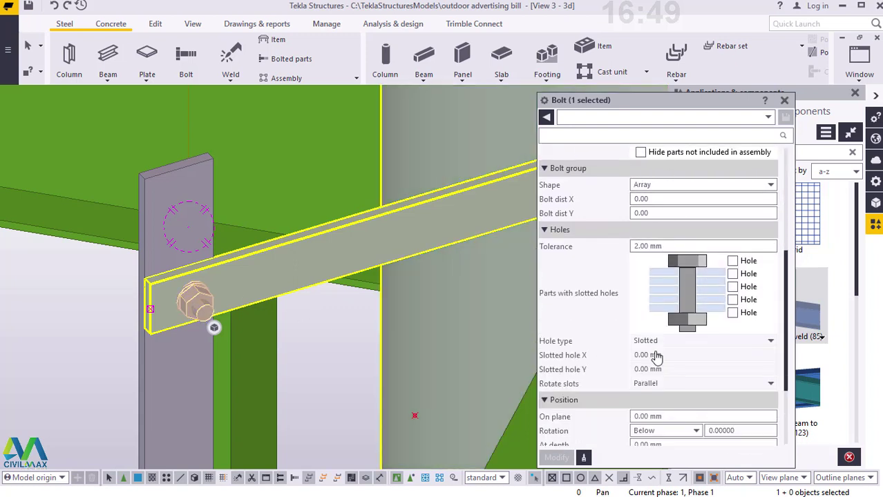
click(696, 371)
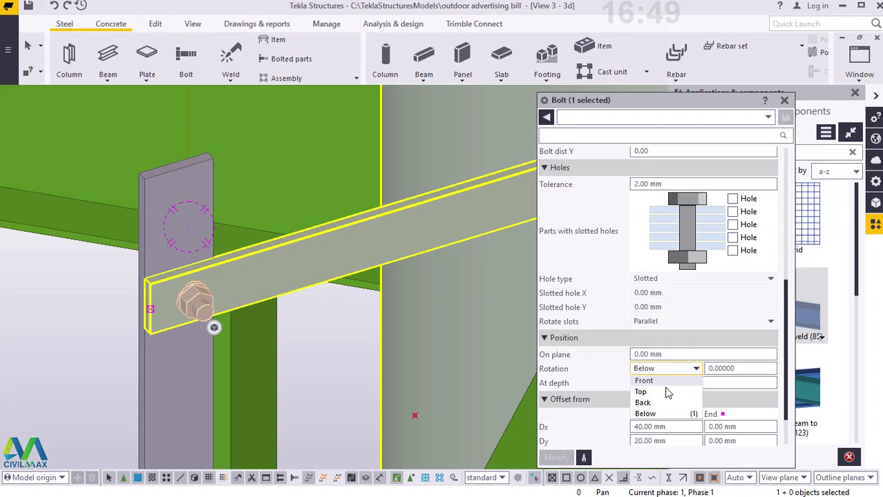
click(639, 391)
click(556, 458)
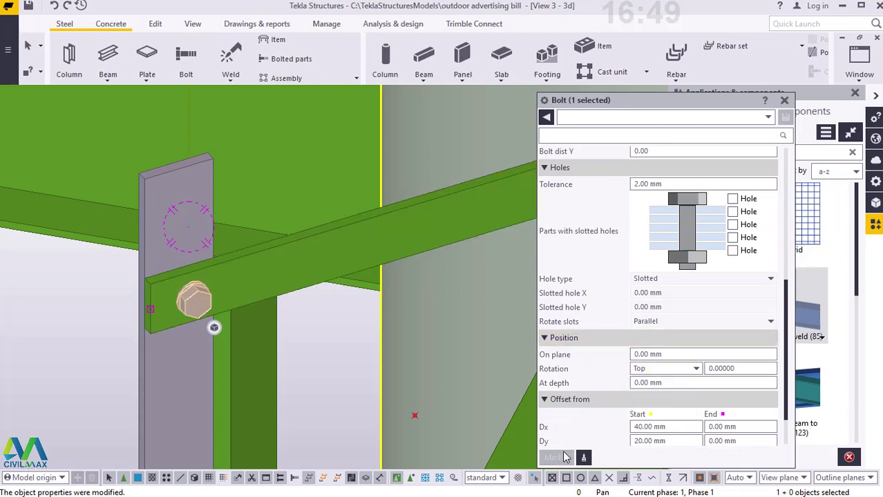
click(787, 101)
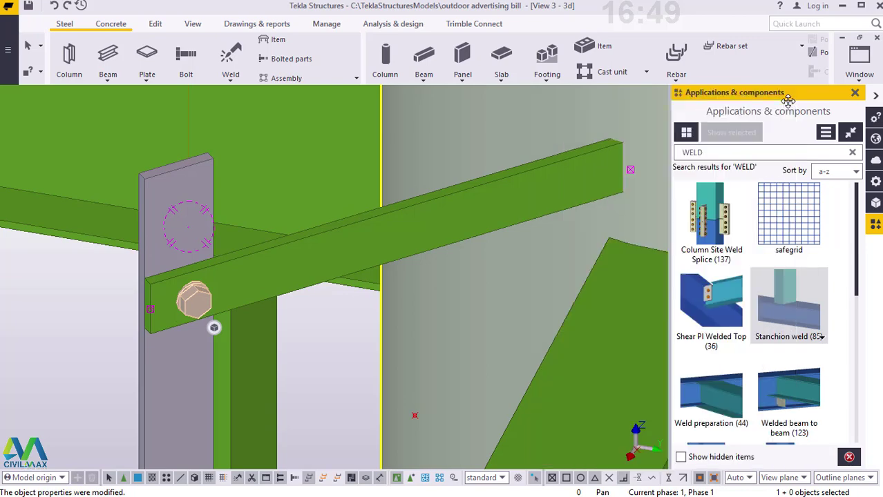
click(855, 94)
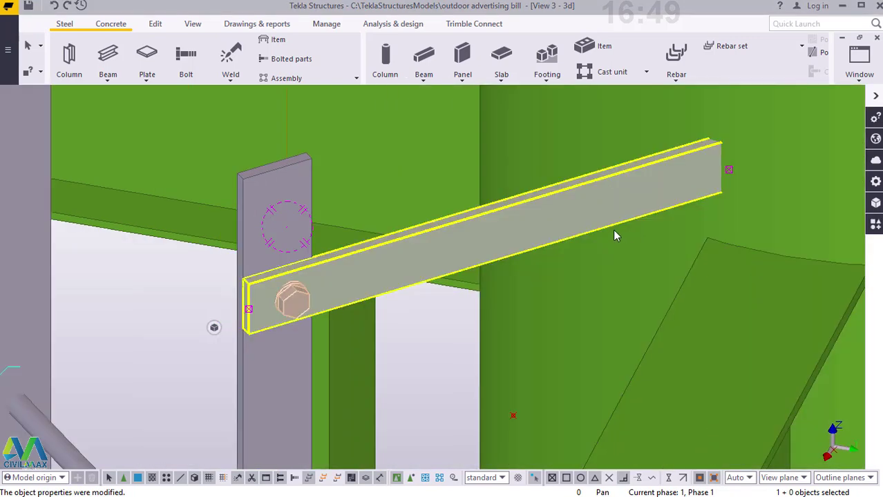
- Set a new view point near the ladder's upper end and orbit the model to the unbolted flat bar on the other stringer
scroll(613, 231, down, 5)
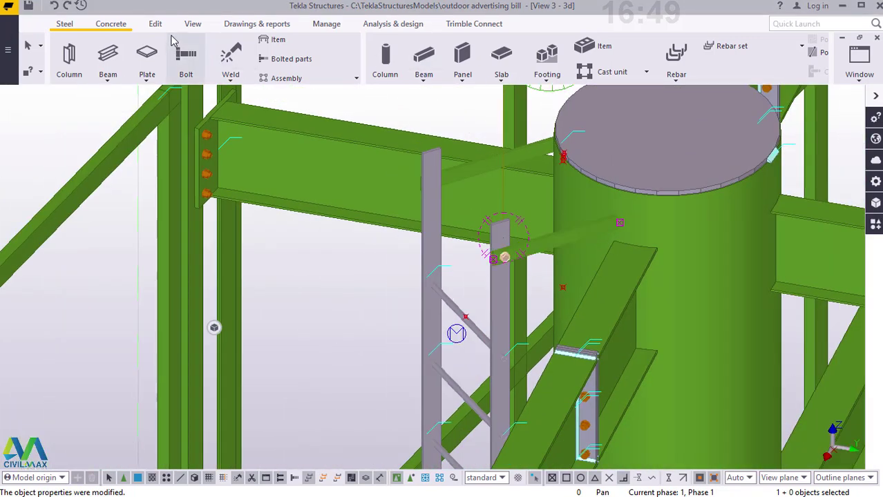
click(193, 23)
click(474, 67)
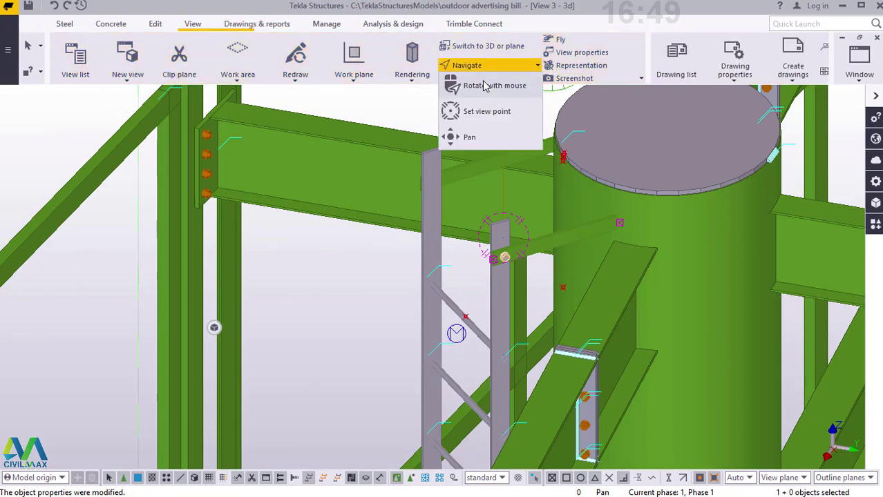
click(486, 111)
ctrl+middle_drag(439, 204, 739, 181)
middle_drag(475, 143, 459, 148)
scroll(410, 159, up, 5)
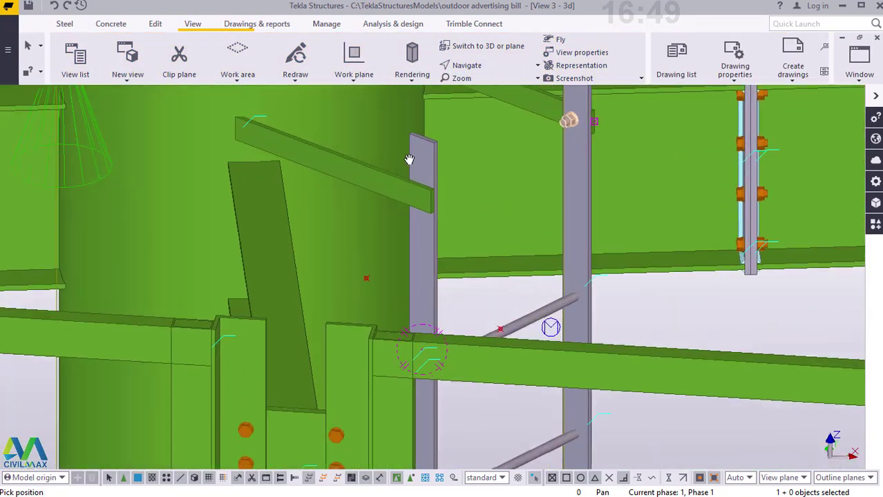
right_click(408, 160)
click(448, 169)
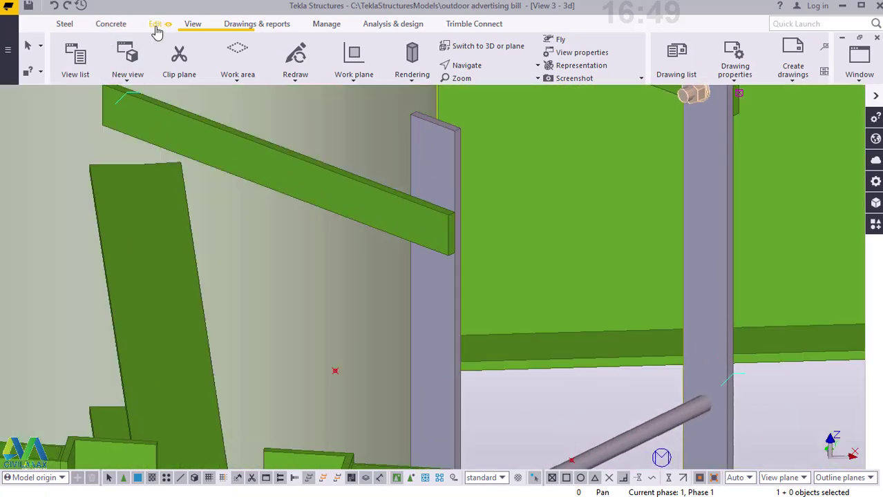
click(452, 164)
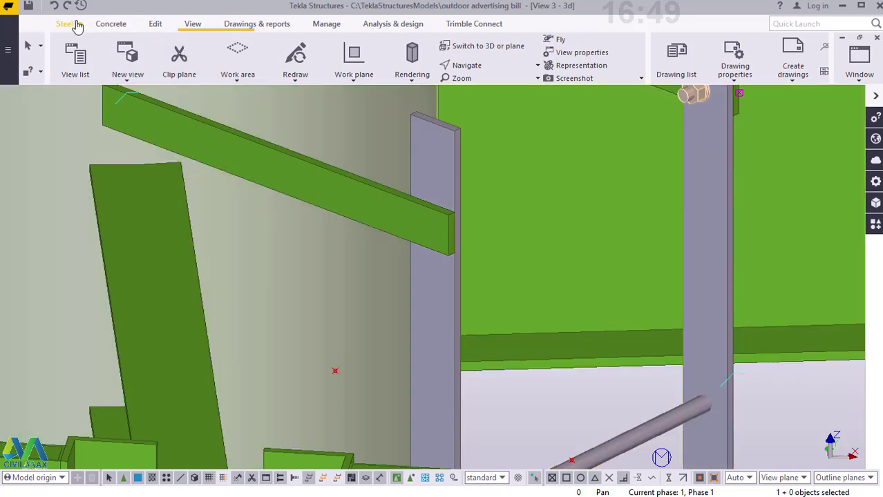
- Bolt the original flat bar to the first stringer, setting the bolt direction from its outer end to its column end, and end the command
click(111, 23)
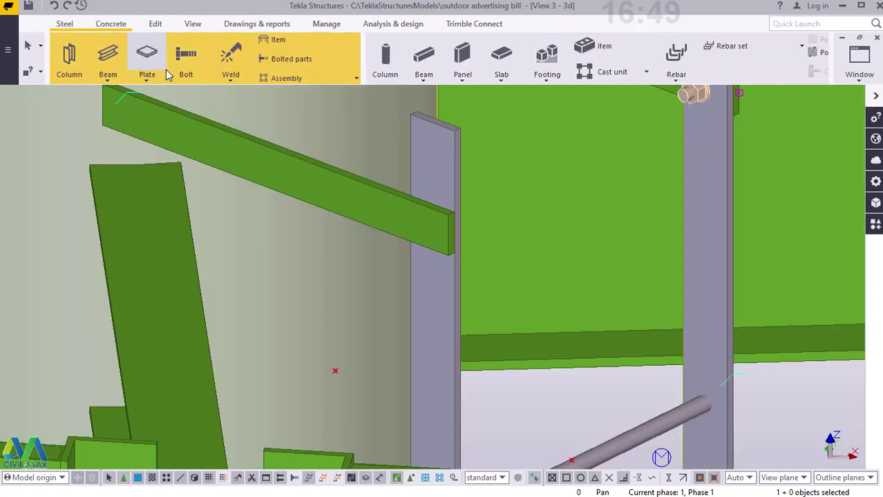
click(186, 60)
scroll(440, 177, up, 3)
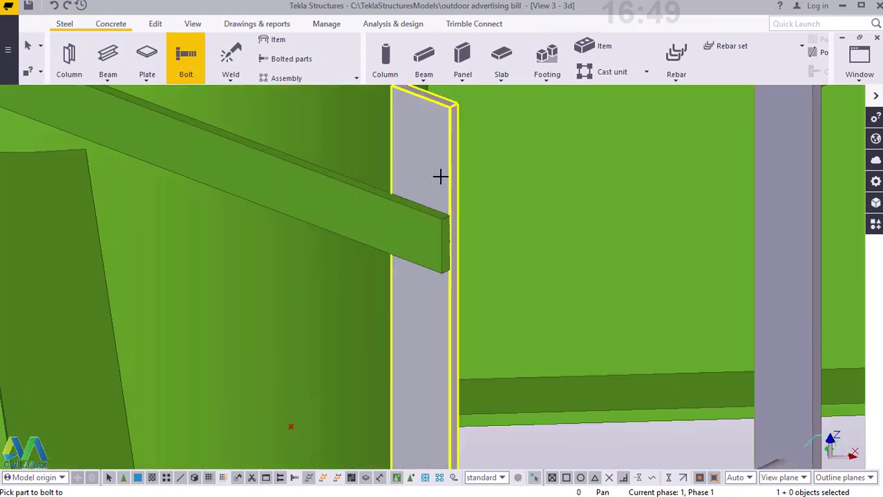
click(440, 177)
click(410, 224)
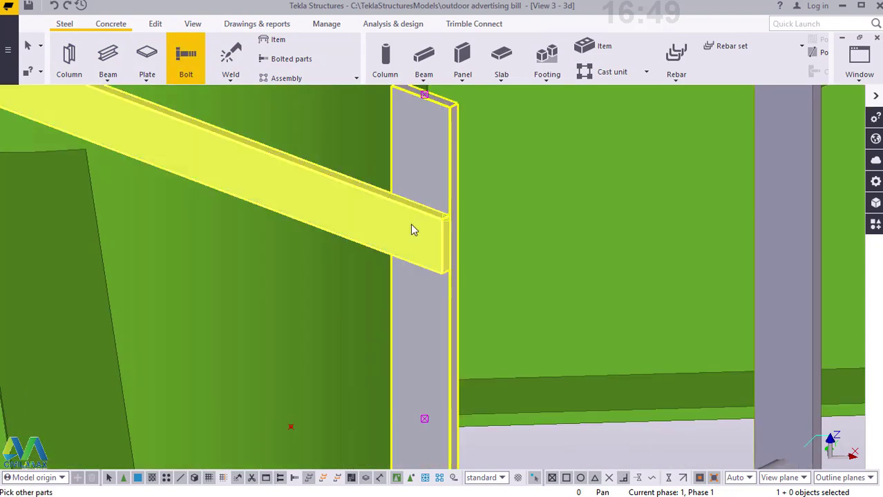
middle_click(453, 253)
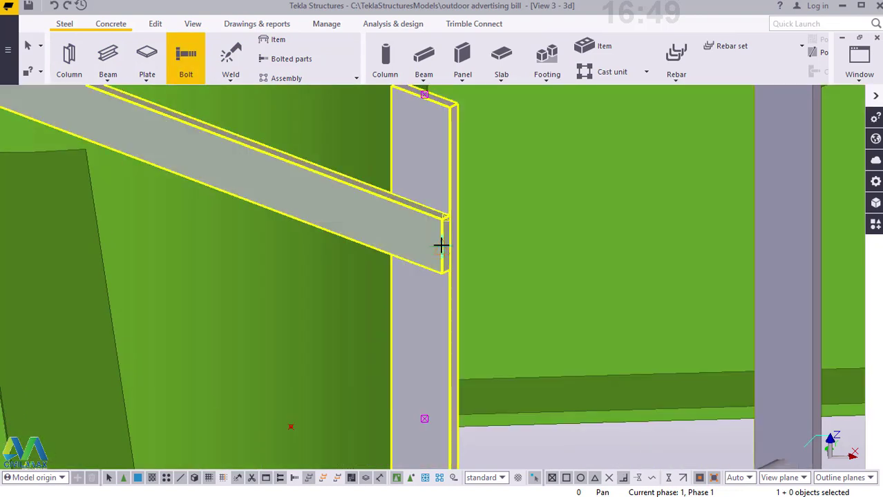
scroll(539, 311, down, 3)
scroll(299, 204, up, 2)
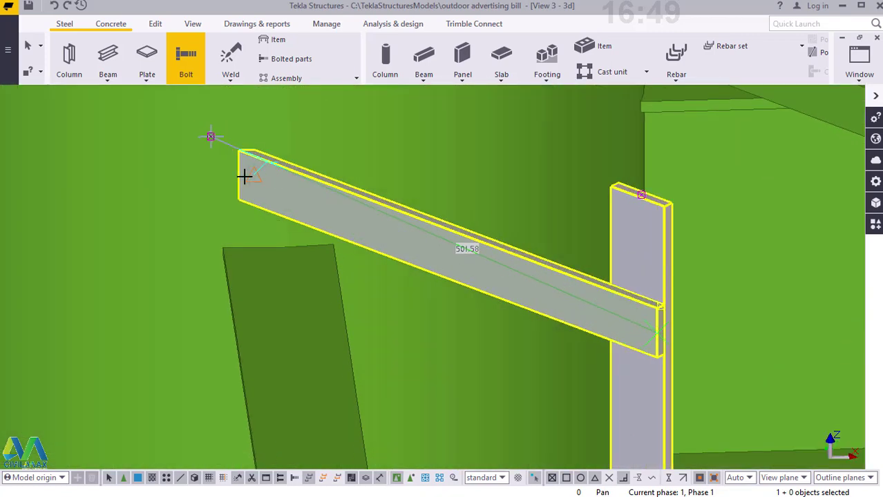
click(241, 177)
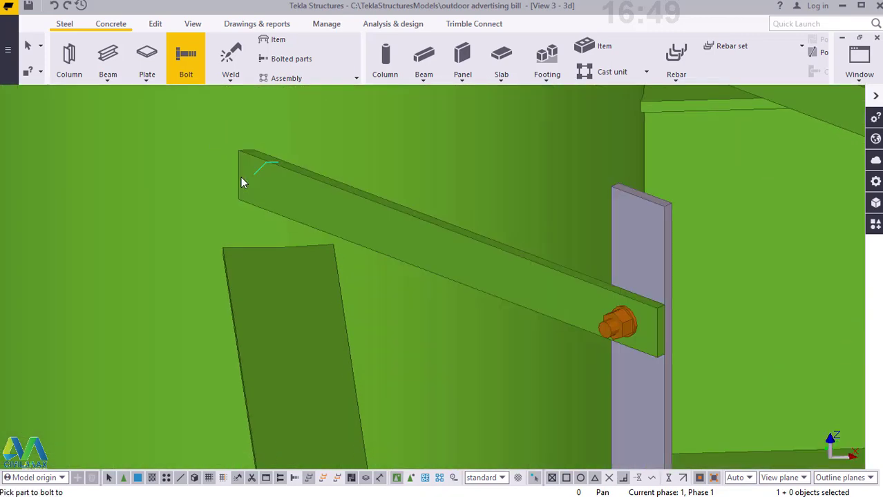
right_click(240, 176)
click(277, 187)
- Set the rotation of the first stringer's bracket bolt to Below, apply it, and close the bolt properties
scroll(592, 335, up, 3)
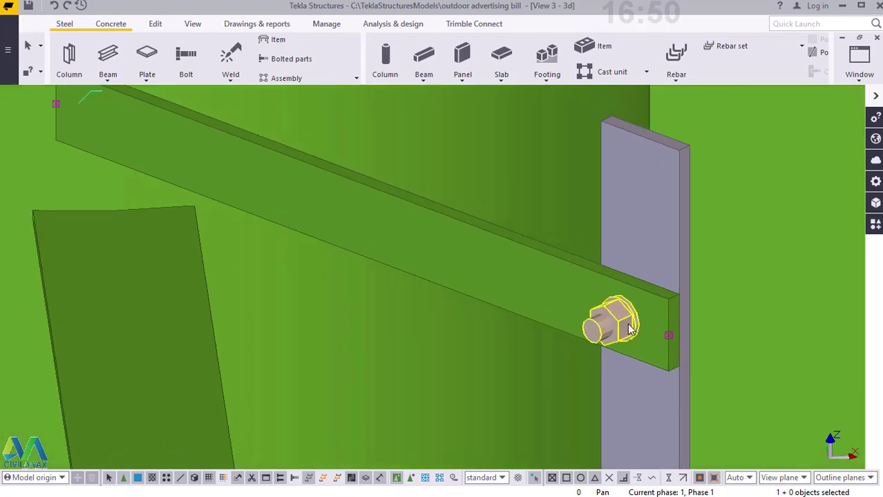
double_click(629, 326)
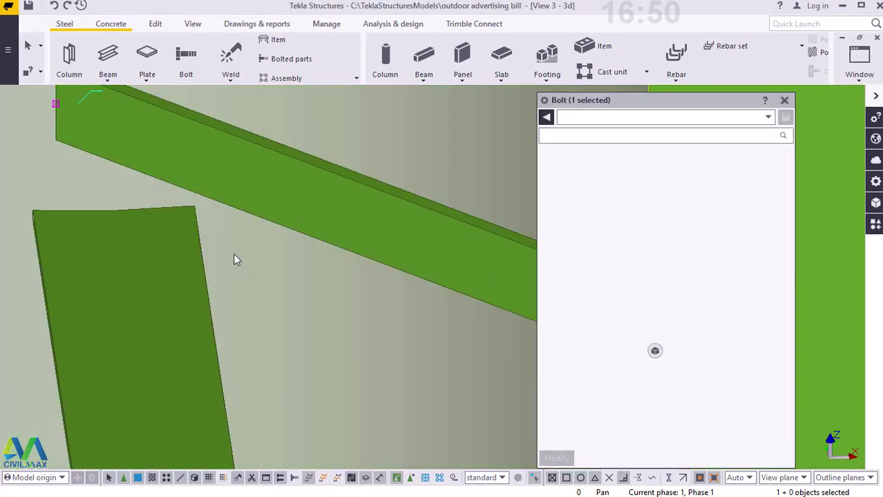
scroll(236, 256, down, 6)
scroll(389, 289, up, 4)
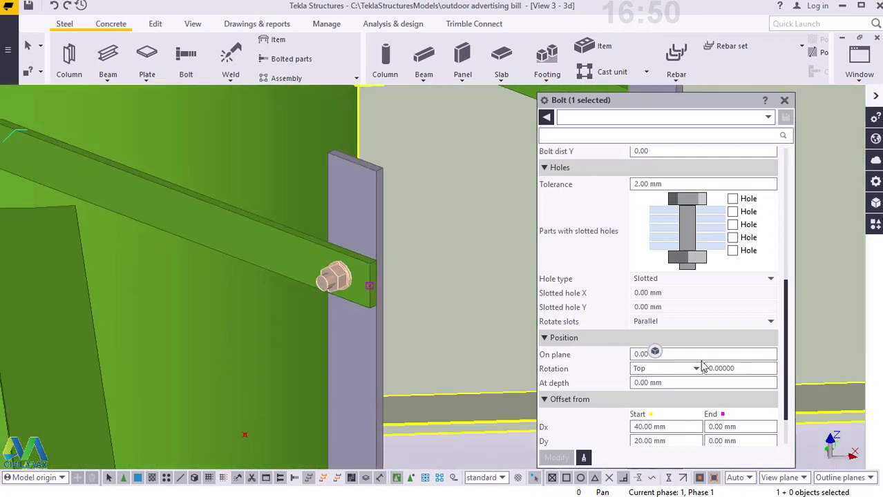
click(696, 368)
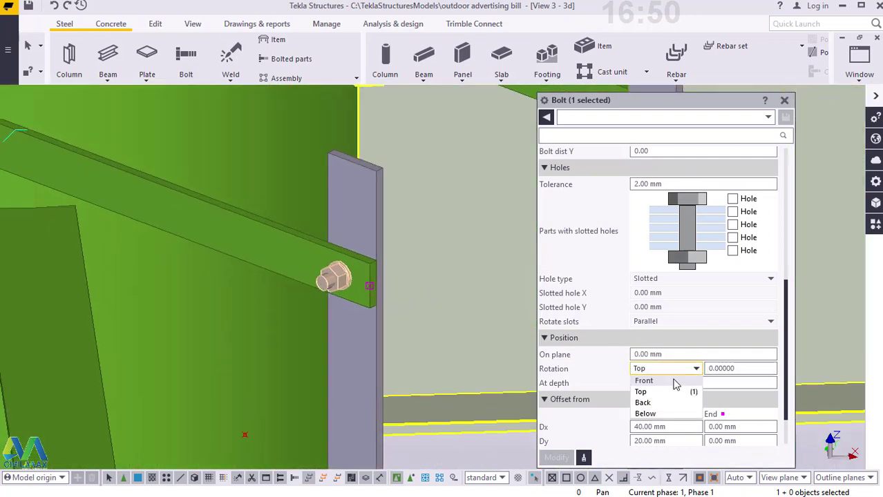
click(649, 413)
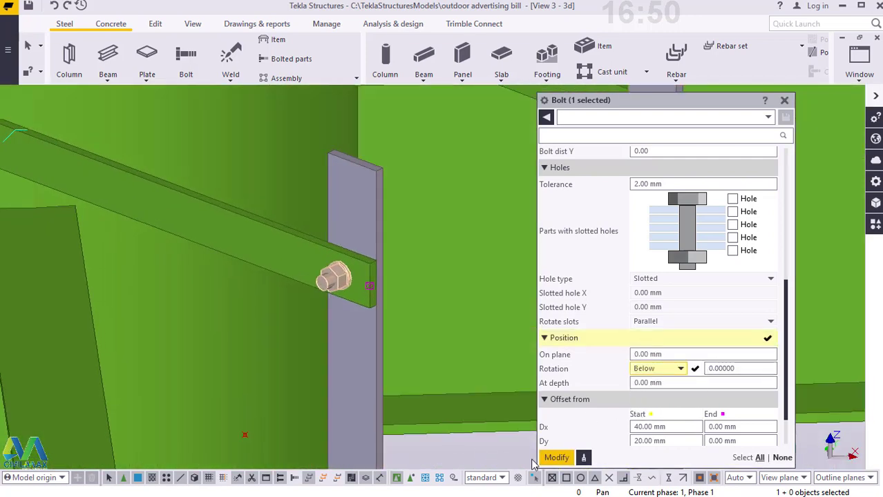
click(556, 458)
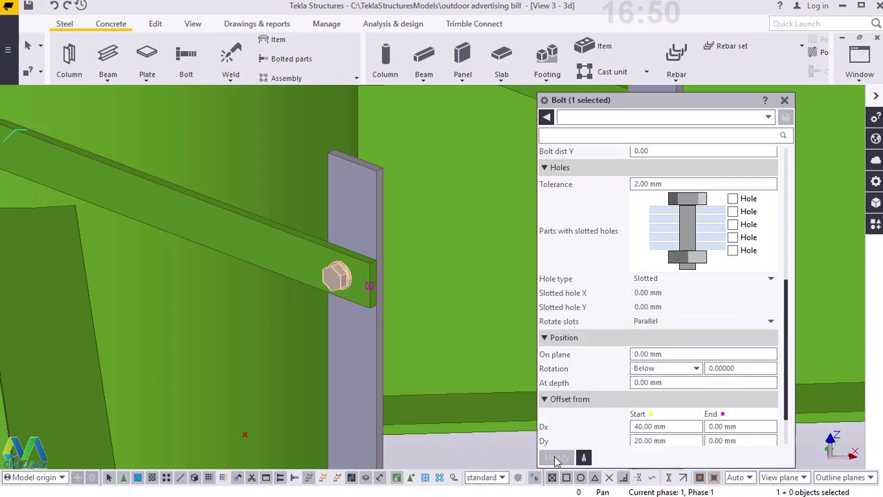
click(785, 101)
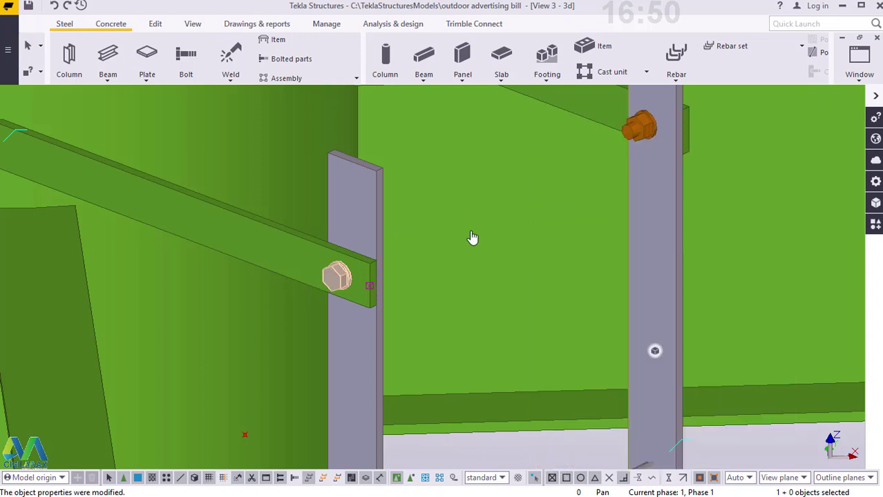
- Refresh the 3D view to clear the temporary points and markers around the ladder's upper end
scroll(473, 218, down, 8)
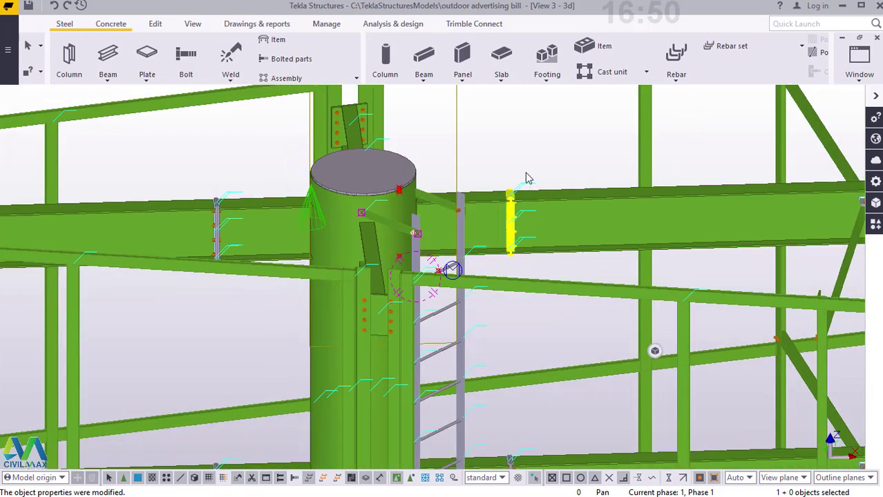
scroll(525, 177, up, 2)
scroll(456, 197, up, 3)
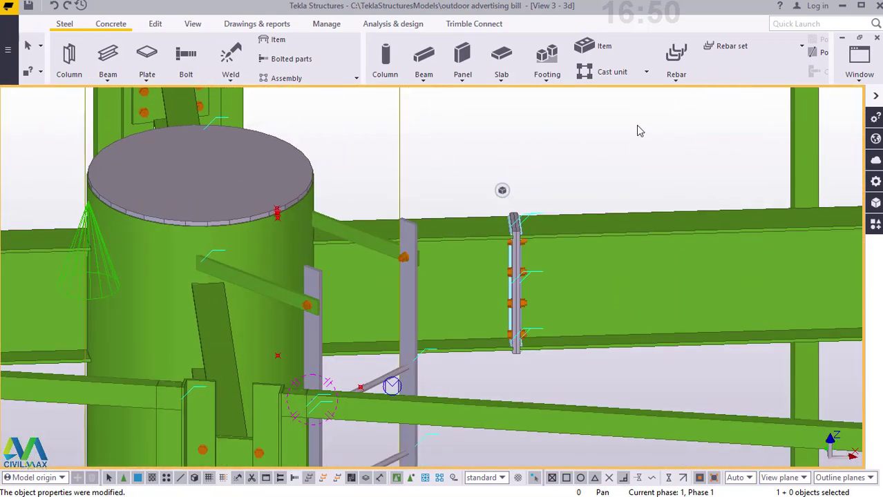
right_click(637, 128)
click(695, 201)
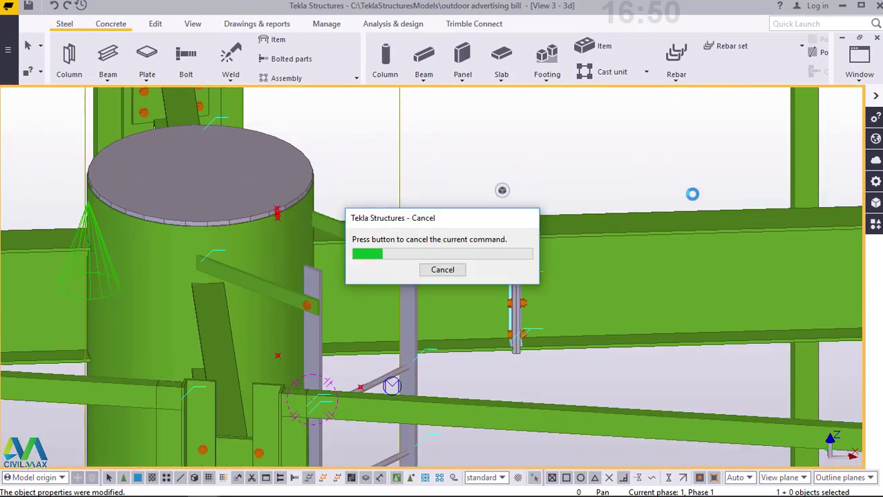
- Copy both upper flat-bar brackets and their bolts linearly down the ladder with dX 0, dY 0, dZ -1000 and 4 copies
scroll(321, 215, up, 5)
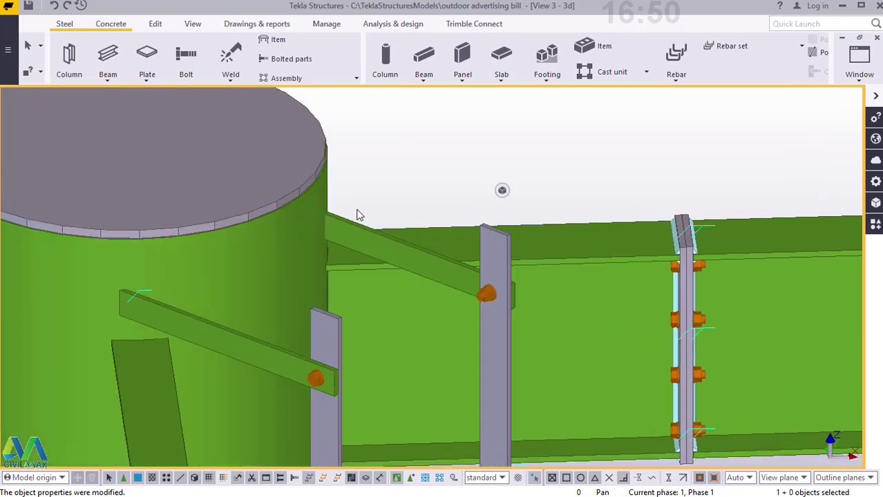
scroll(364, 224, down, 5)
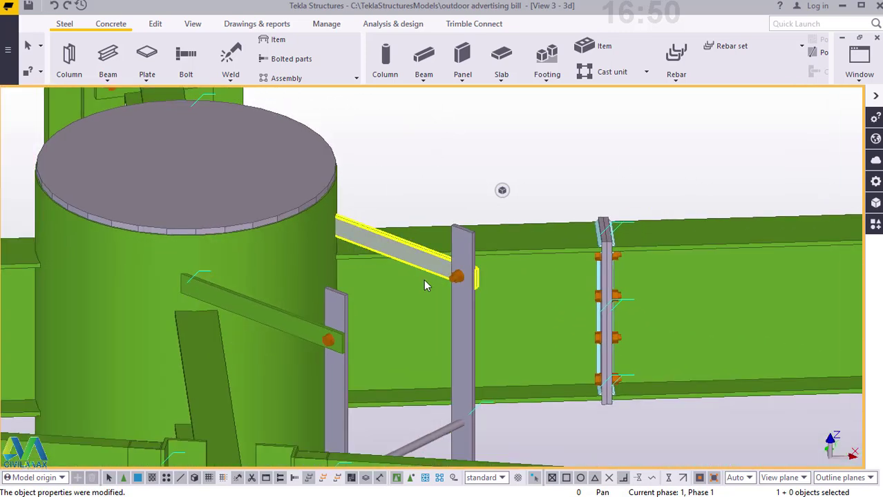
scroll(442, 289, up, 6)
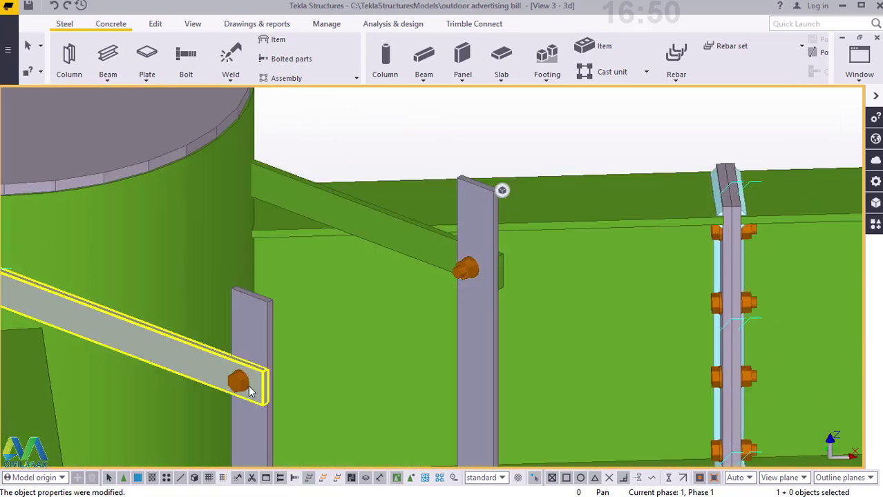
scroll(250, 392, up, 2)
click(242, 389)
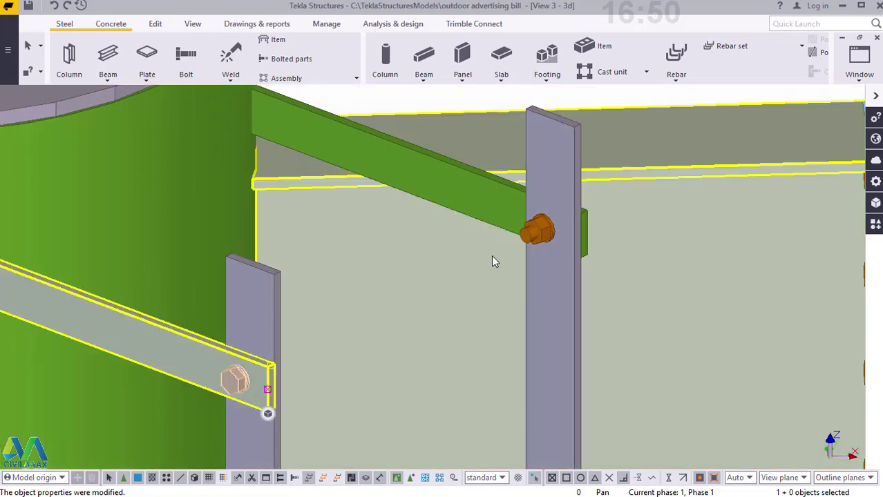
ctrl+click(540, 235)
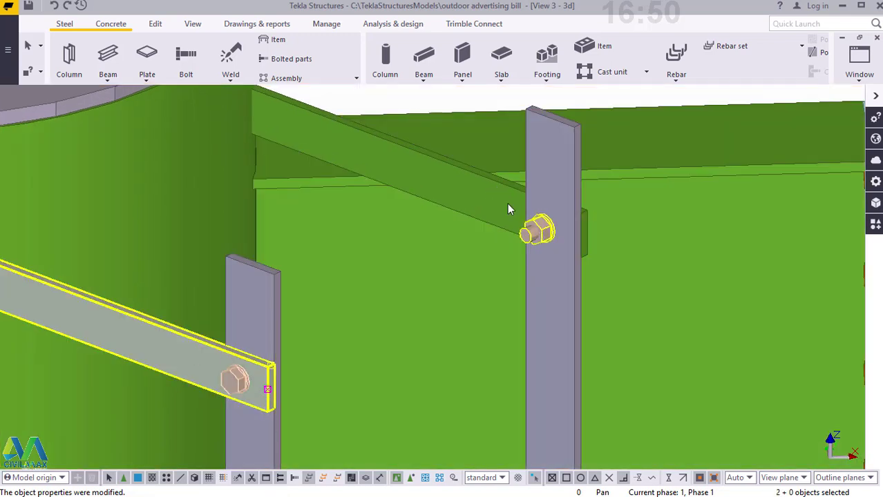
ctrl+click(470, 186)
scroll(380, 241, down, 5)
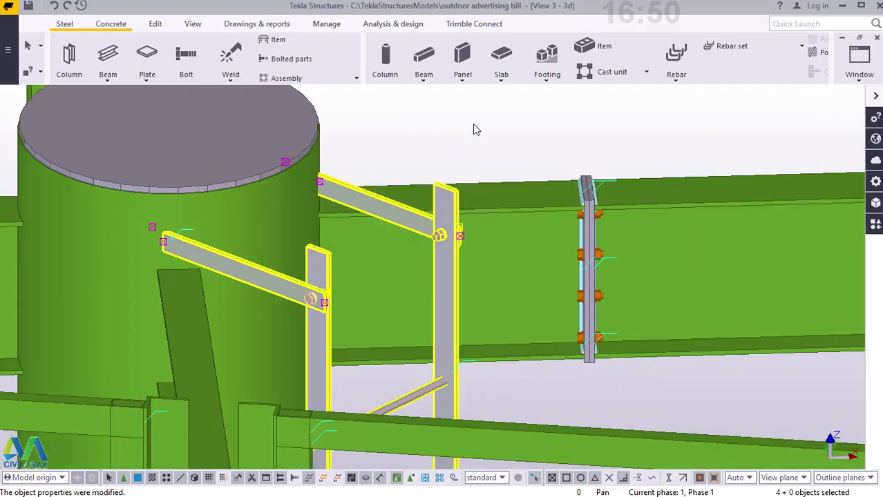
right_click(474, 118)
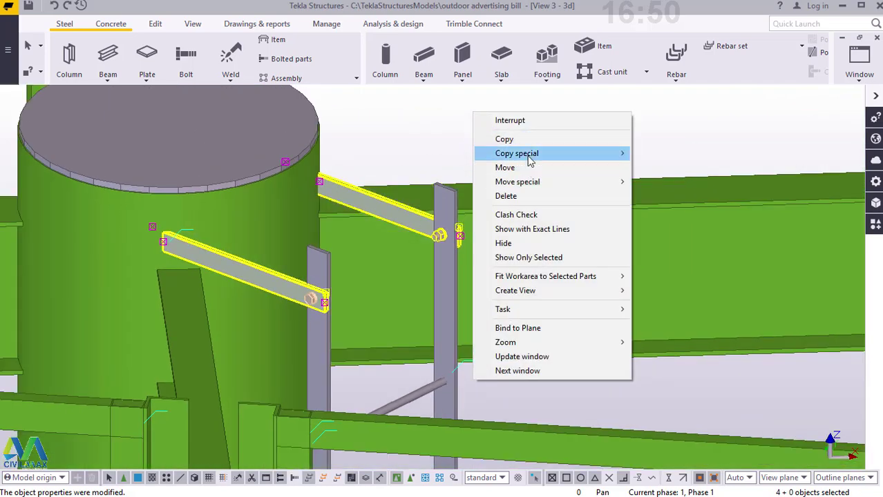
mouse_move(529, 160)
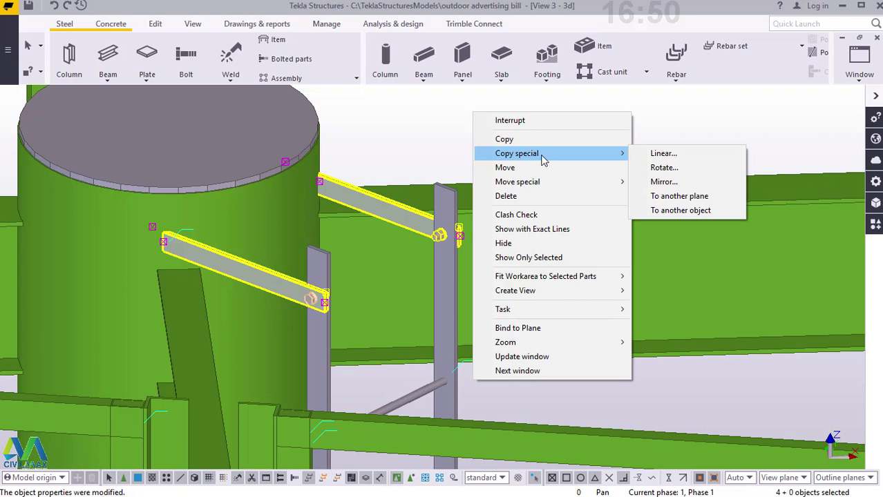
click(663, 154)
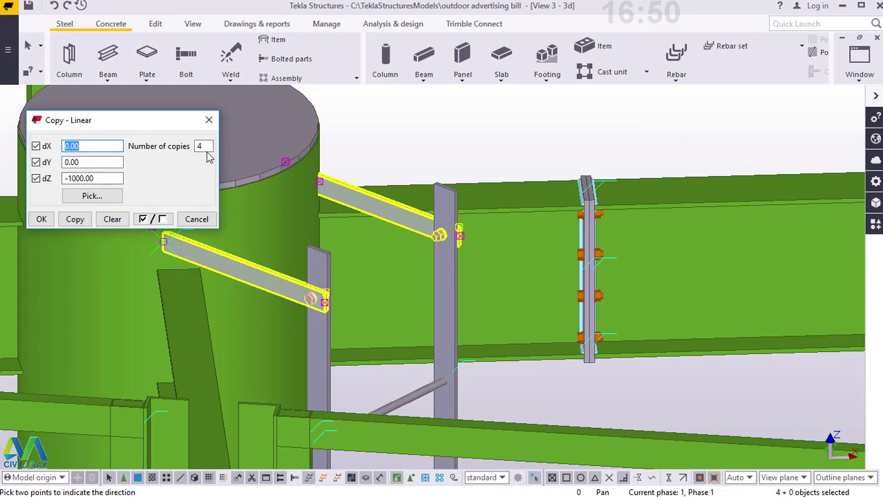
click(76, 220)
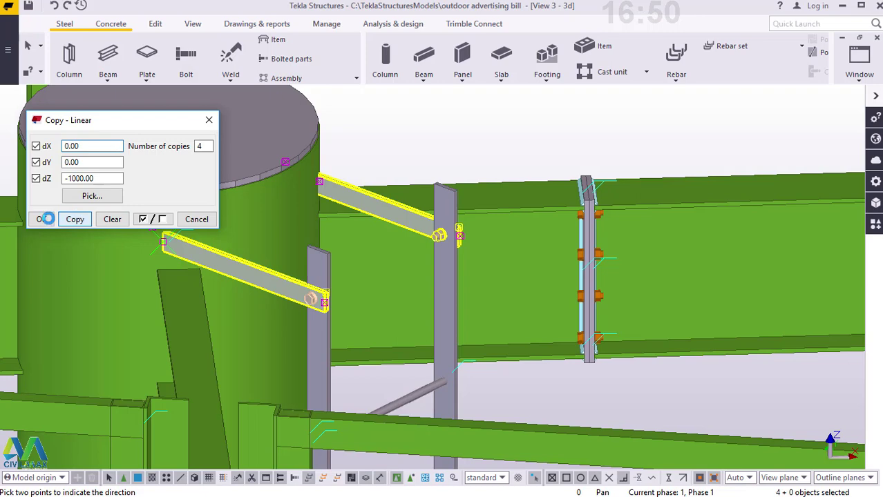
click(44, 219)
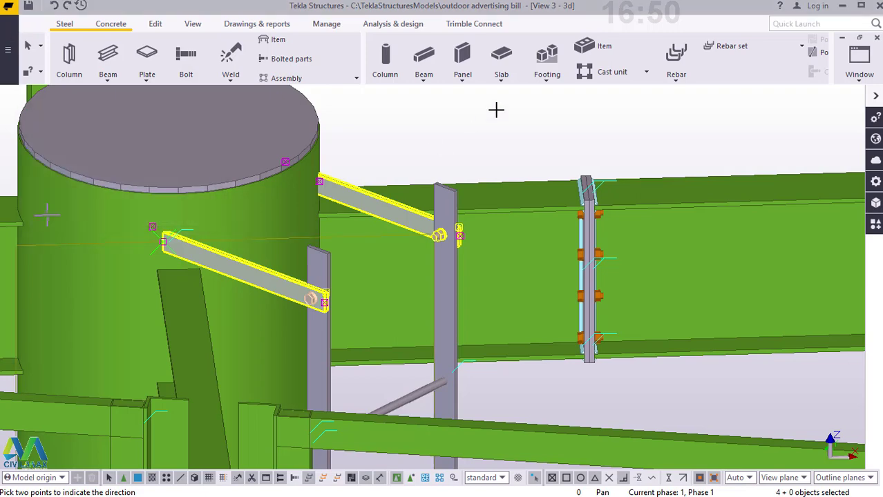
right_click(498, 105)
click(530, 116)
- Set a view point at the upper brackets, orbit to examine the copied brackets down the ladder, and refresh the 3D view
scroll(396, 203, down, 2)
scroll(338, 209, down, 5)
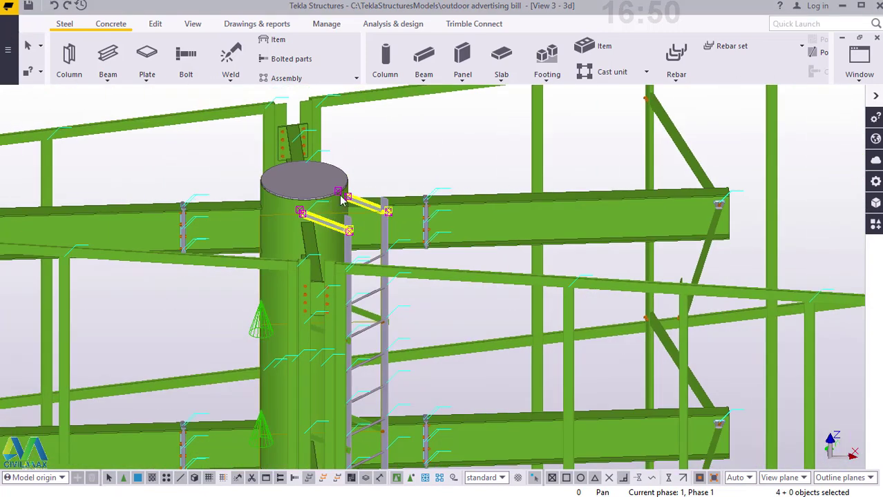
click(190, 28)
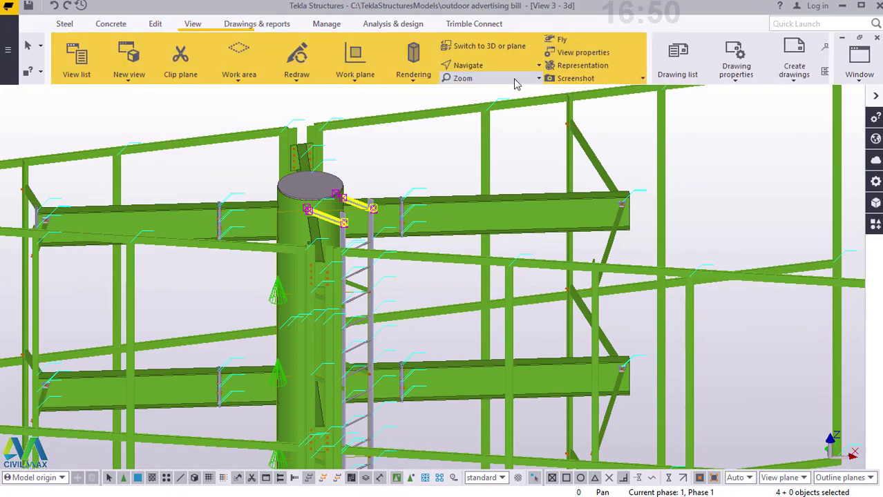
click(473, 67)
click(479, 84)
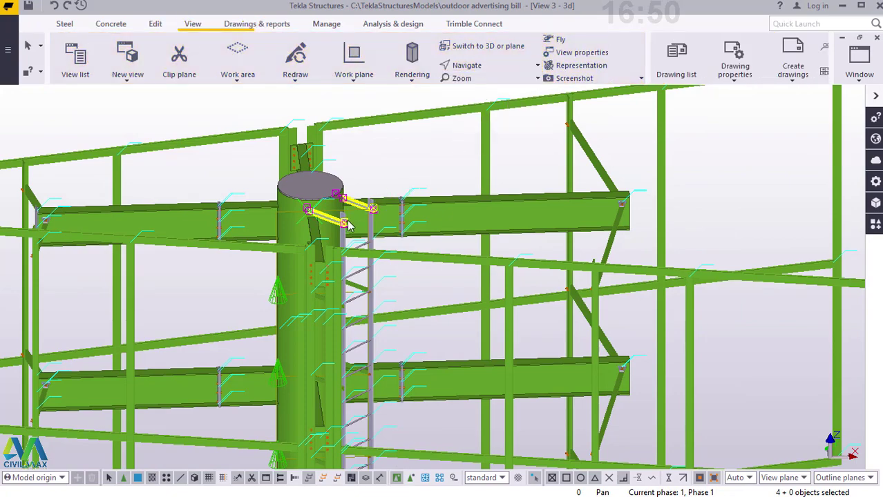
drag(349, 225, 121, 243)
scroll(384, 269, down, 3)
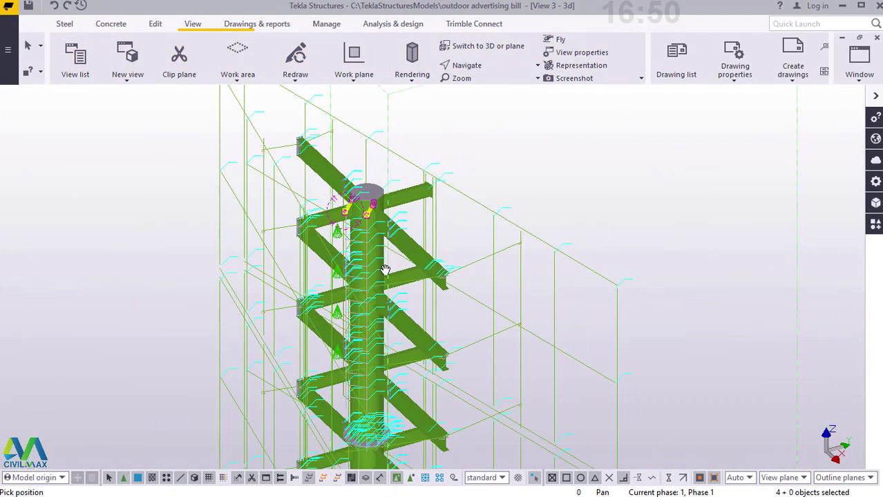
ctrl+middle_drag(385, 269, 360, 359)
scroll(364, 394, up, 6)
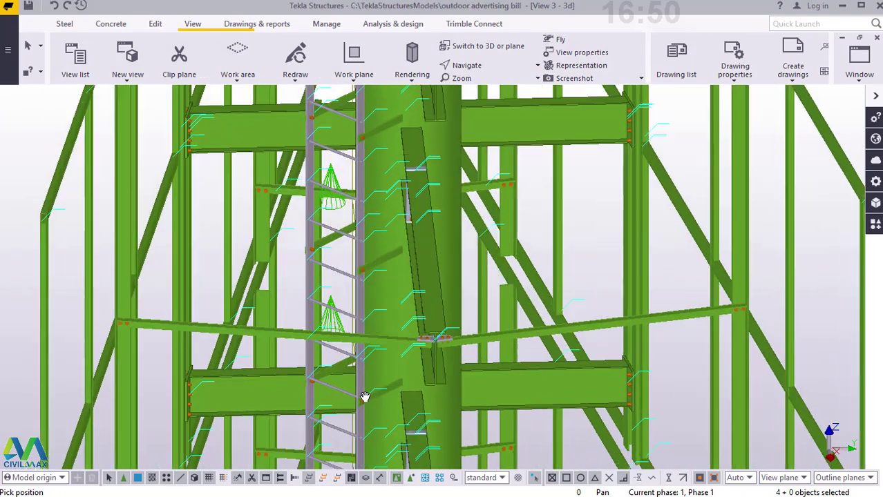
middle_drag(365, 398, 366, 357)
scroll(368, 261, up, 3)
right_click(372, 237)
click(406, 246)
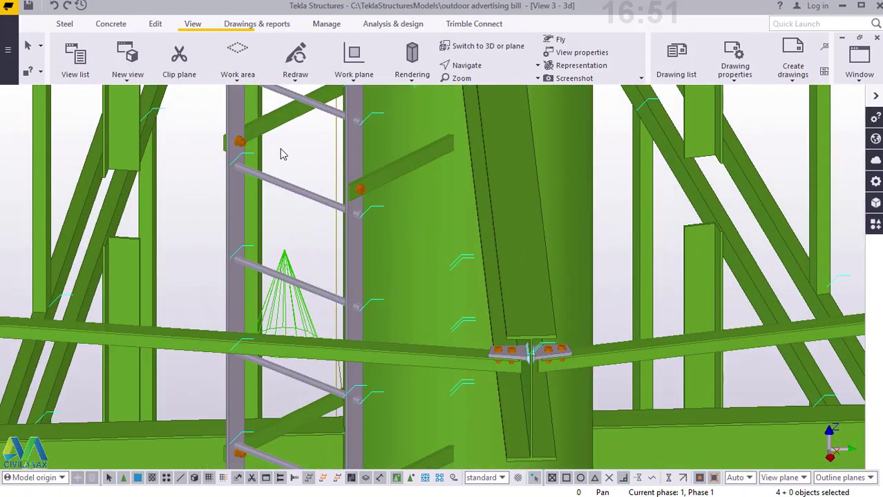
right_click(283, 149)
click(332, 219)
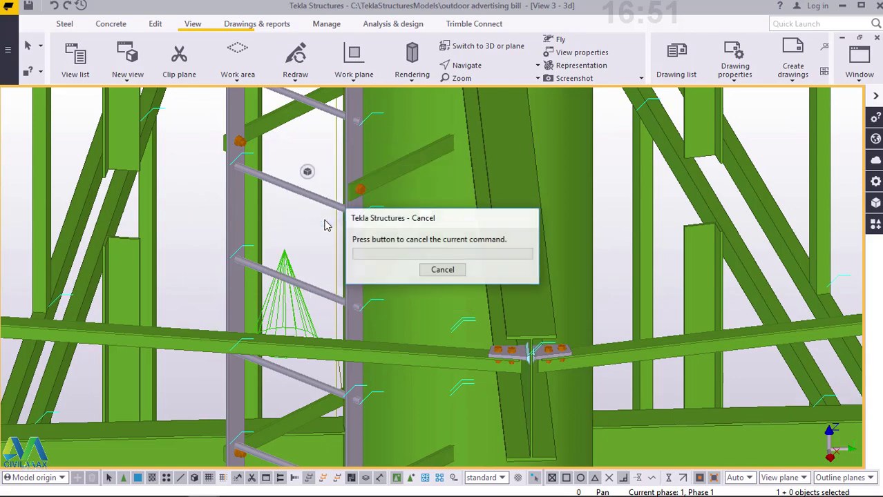
- Set a new view point at a copied bracket and orbit around the column to inspect the bracket connections up to the ladder's upper end
click(480, 67)
click(489, 84)
drag(360, 199, 349, 312)
scroll(385, 296, down, 2)
scroll(349, 312, down, 2)
scroll(307, 264, up, 5)
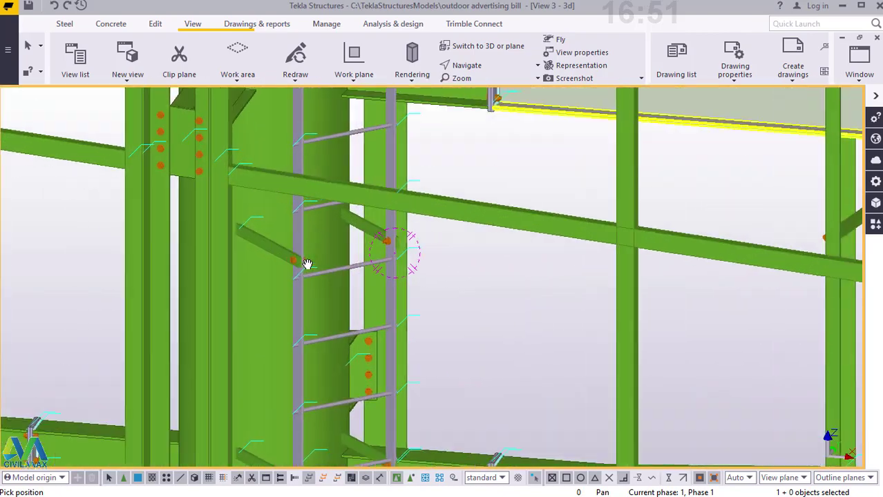
scroll(328, 332, down, 7)
ctrl+middle_drag(339, 347, 277, 319)
scroll(277, 316, down, 3)
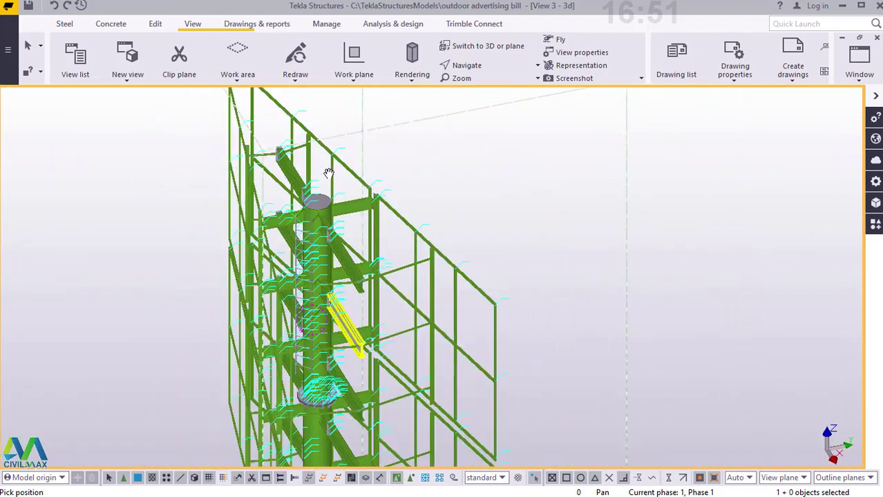
scroll(326, 177, up, 8)
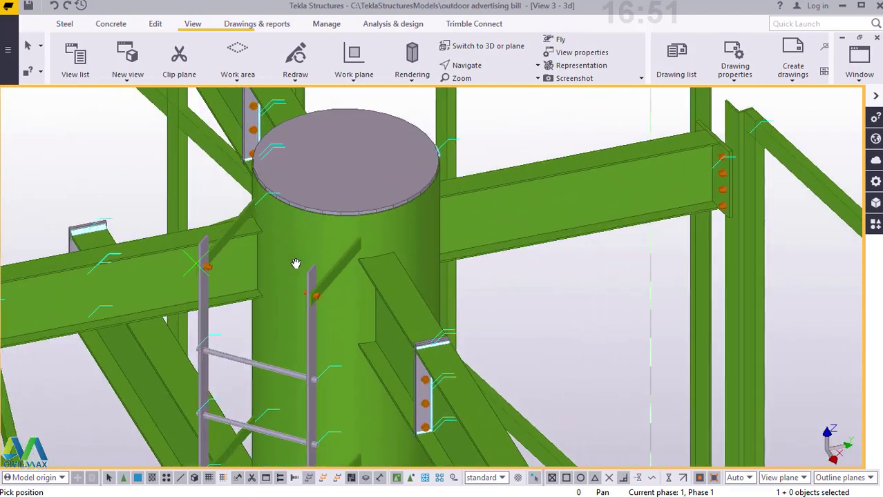
middle_drag(296, 264, 428, 261)
right_click(477, 200)
click(523, 207)
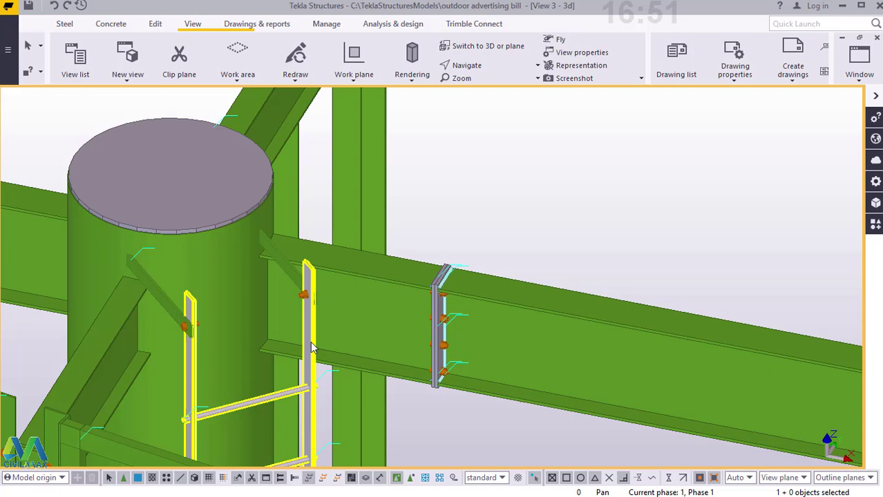
- Open the ladder component's properties, close the bolt properties, and review the ladder's dimensions and part profiles
double_click(311, 348)
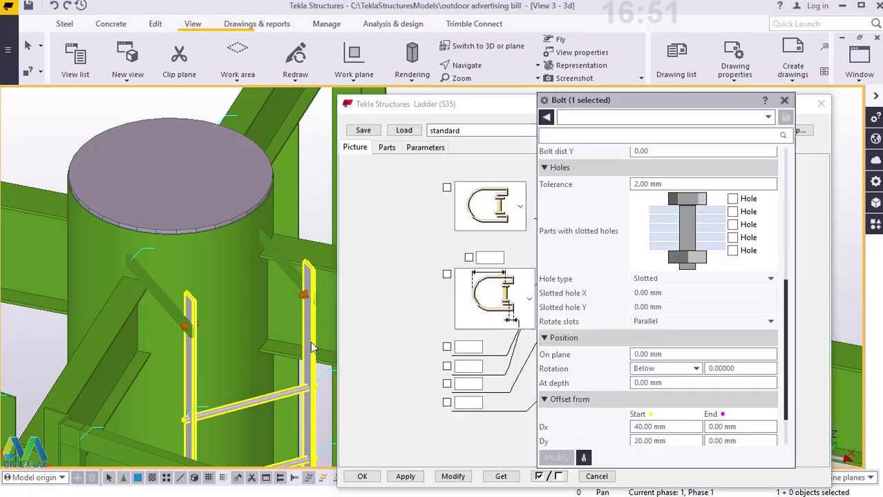
click(784, 100)
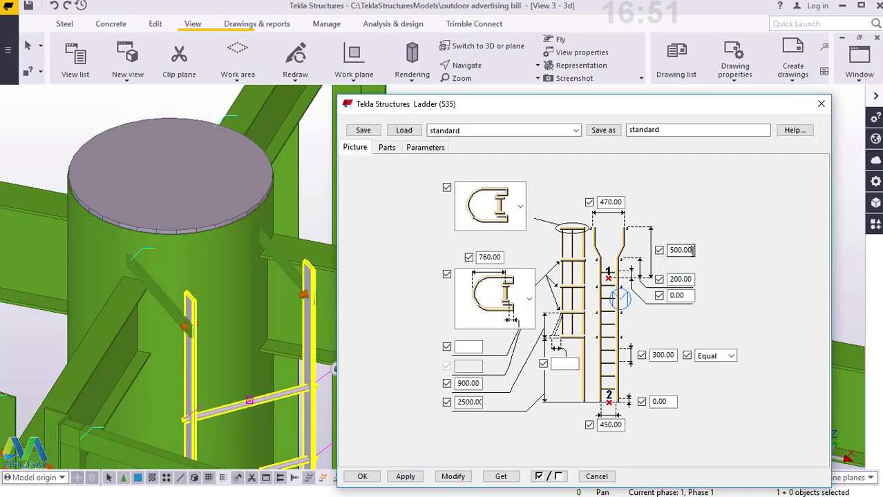
drag(693, 250, 670, 252)
click(389, 148)
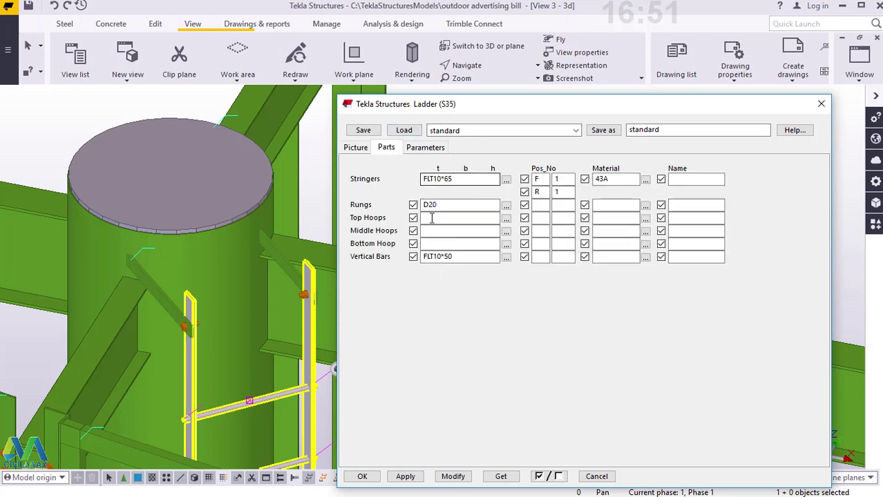
click(358, 149)
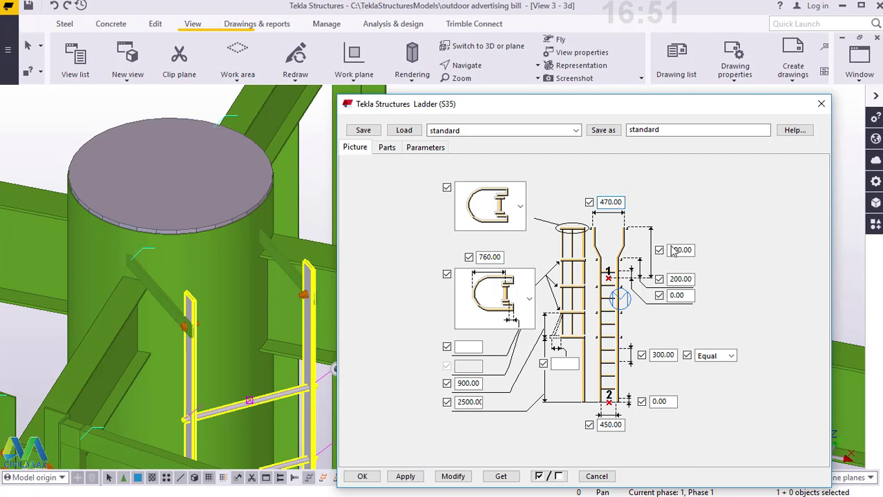
drag(670, 249, 689, 251)
- Review the ladder's parameters, including the rotation angle and the rotation options, and close the component dialog
click(387, 151)
click(425, 153)
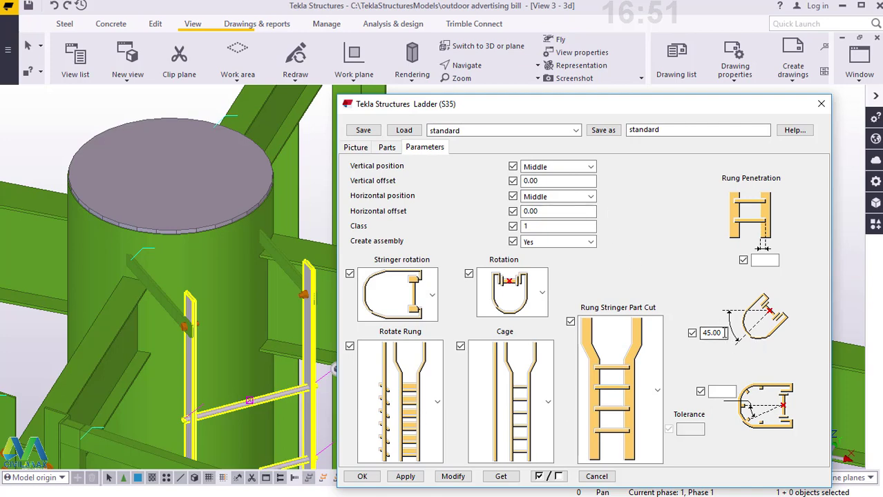
drag(724, 333, 700, 333)
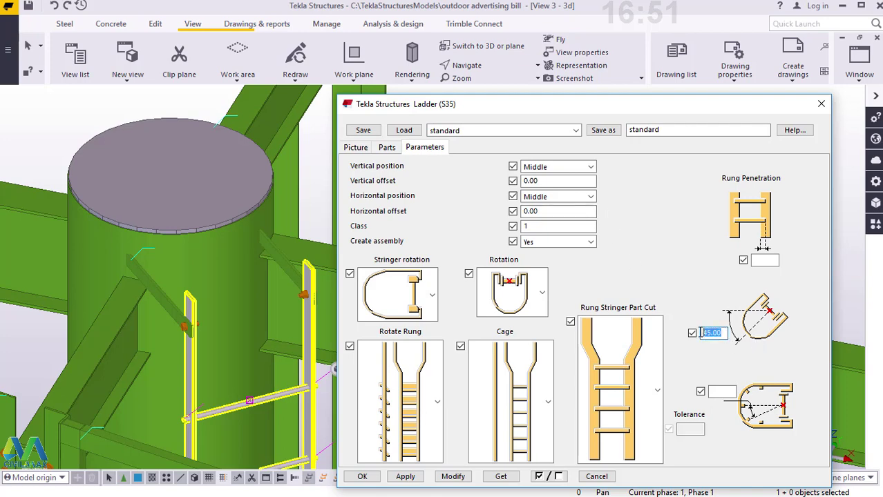
click(541, 293)
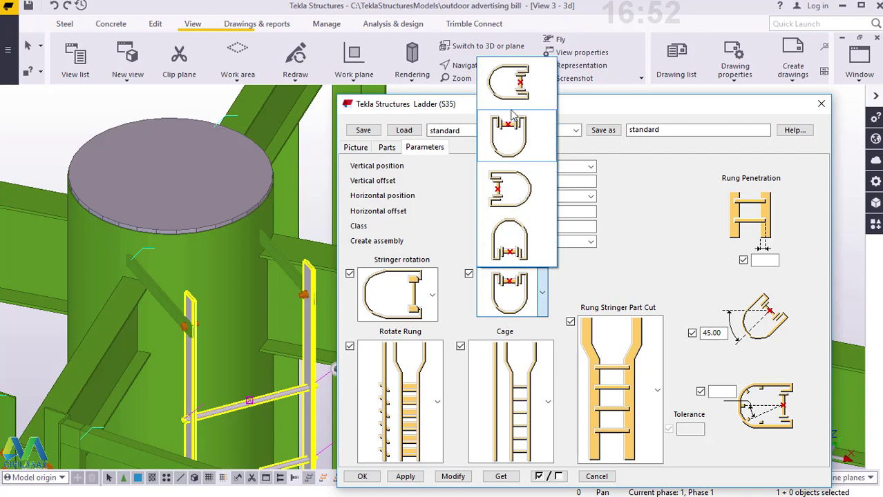
click(511, 133)
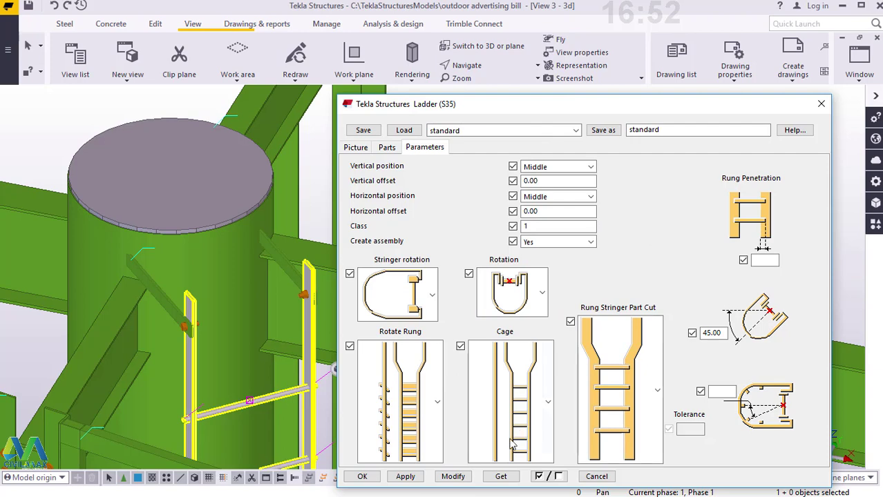
click(329, 188)
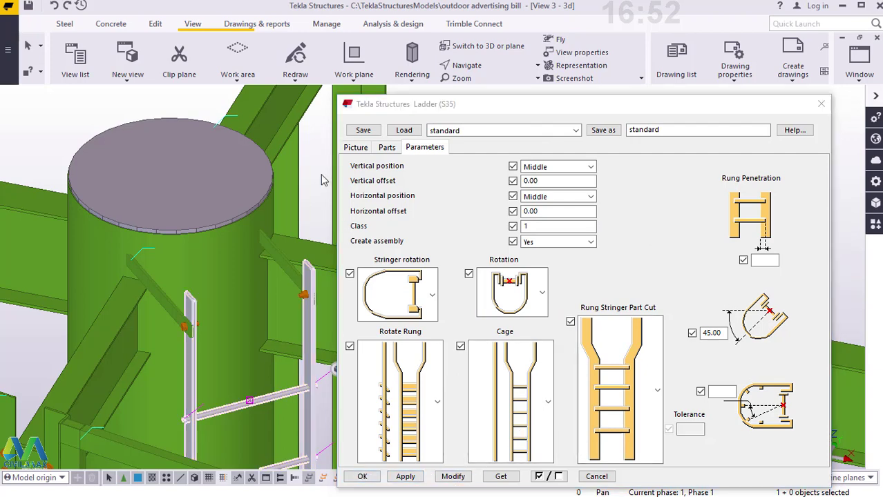
click(821, 105)
- Examine the full height of the bracketed ladder on the column, from its lower end to its upper end
scroll(459, 213, down, 5)
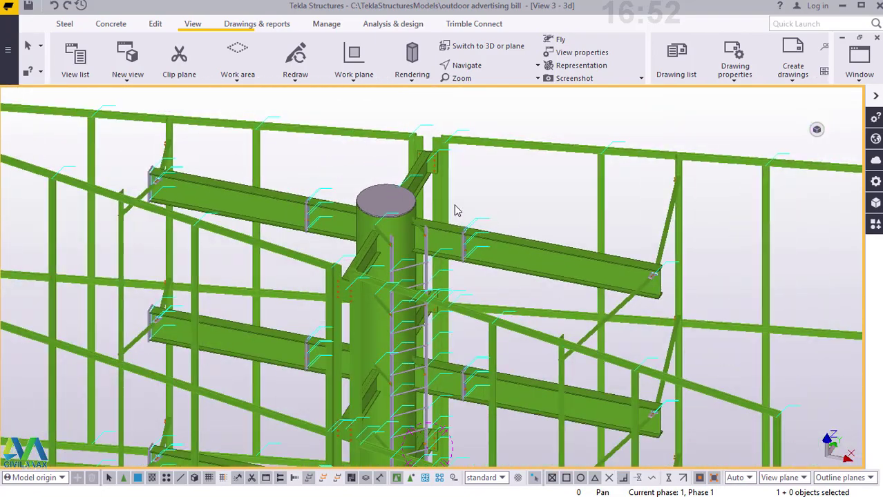
scroll(456, 207, down, 3)
scroll(442, 314, up, 8)
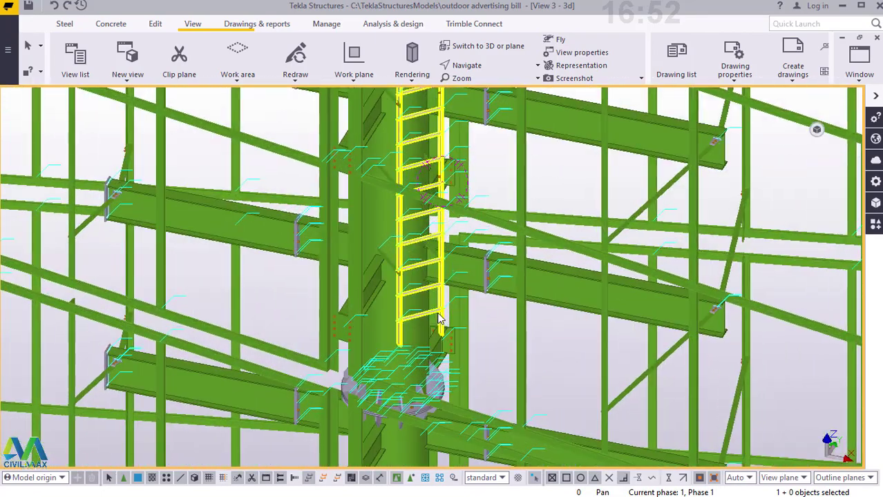
scroll(439, 320, down, 6)
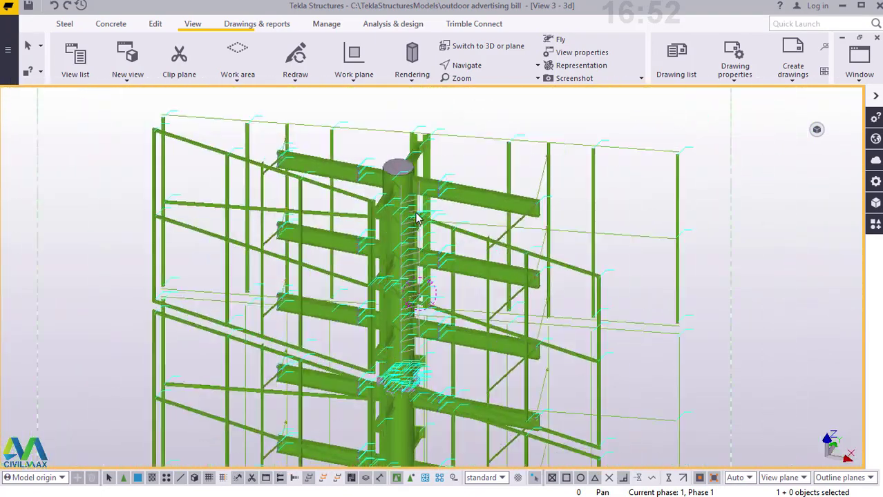
scroll(418, 218, up, 6)
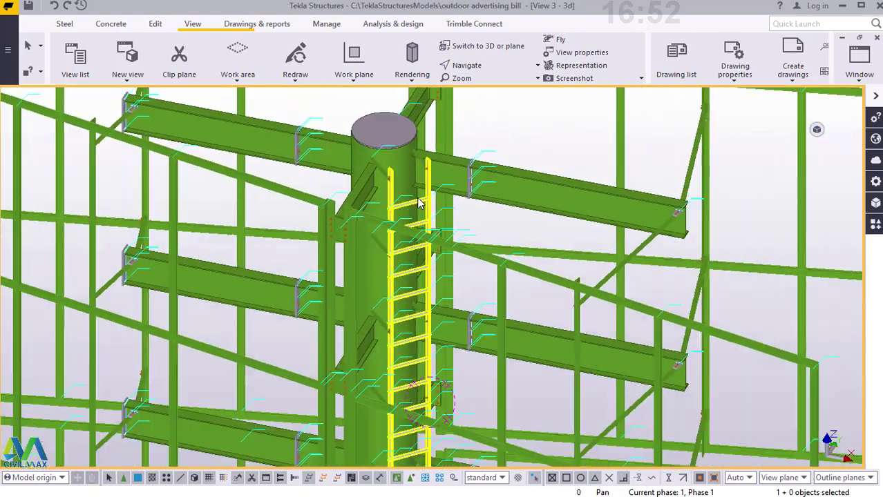
- Copy the ladder component linearly with dX 0.00, dY 0.00, dZ -5000.00 and one copy, and end the command
scroll(418, 204, up, 5)
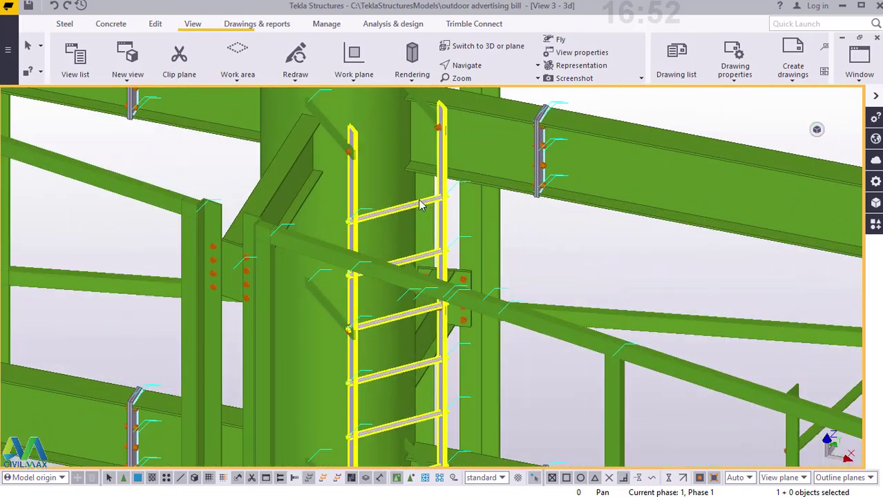
scroll(421, 206, up, 1)
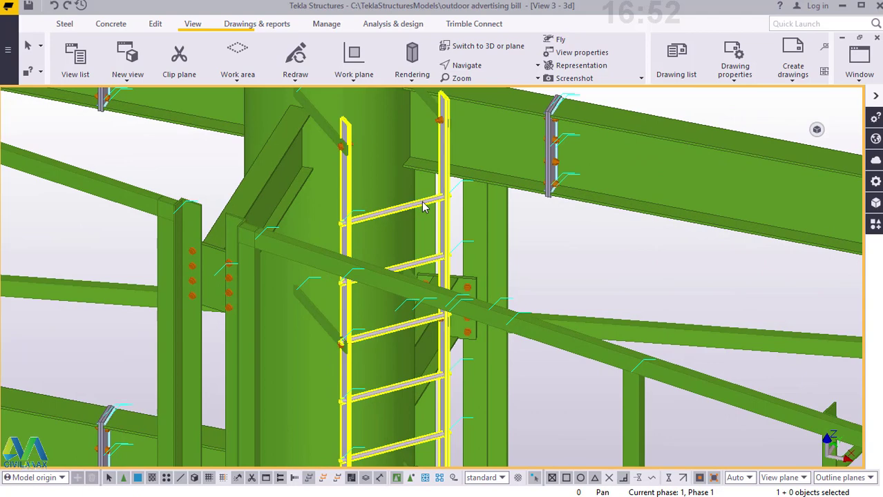
right_click(424, 207)
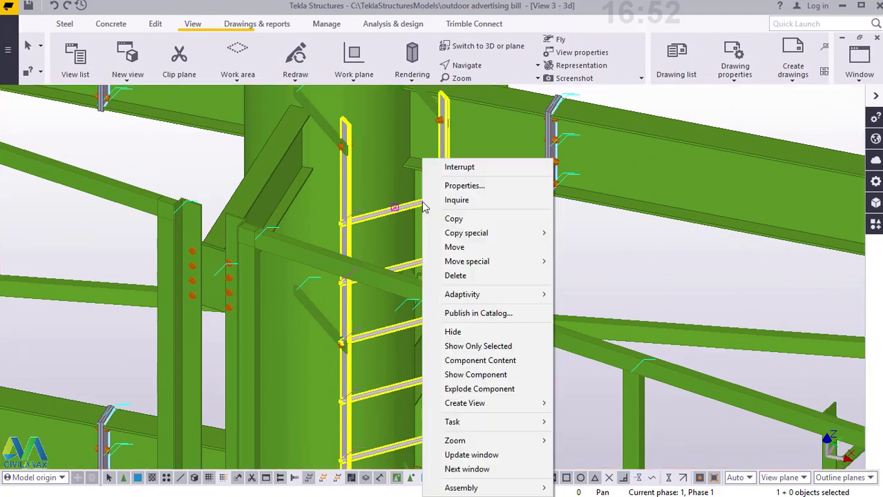
mouse_move(483, 233)
click(572, 235)
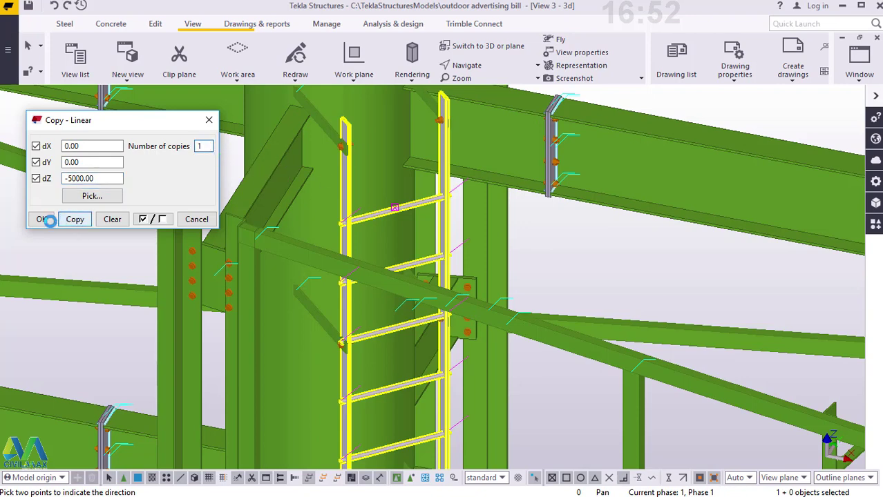
click(42, 220)
right_click(576, 244)
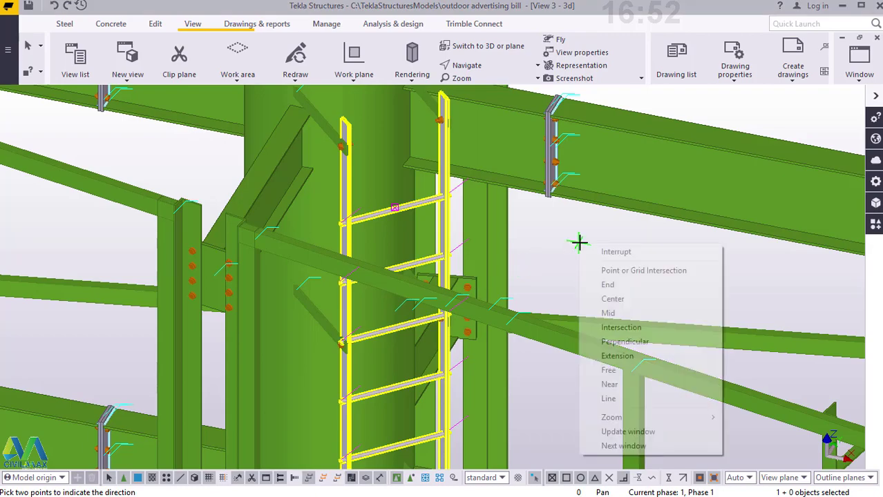
click(584, 248)
- Examine the original and copied ladders along the column, especially where they meet at the flanged column joint
scroll(436, 197, down, 10)
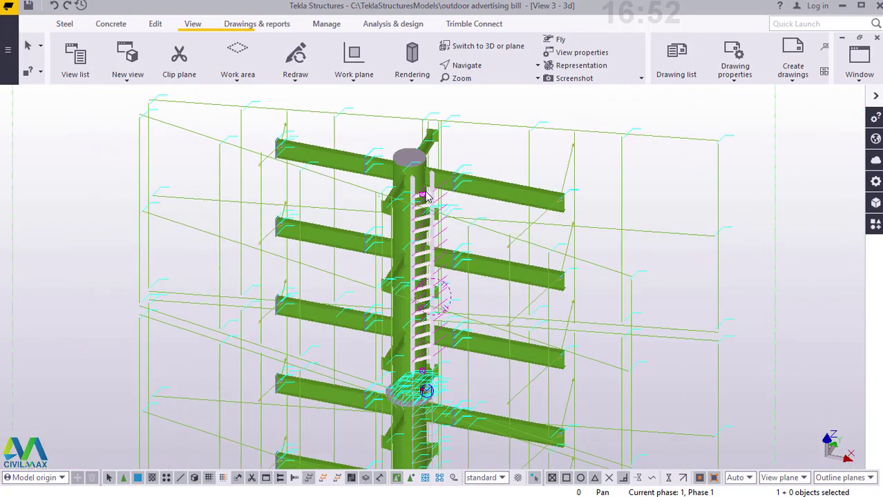
scroll(417, 395, up, 6)
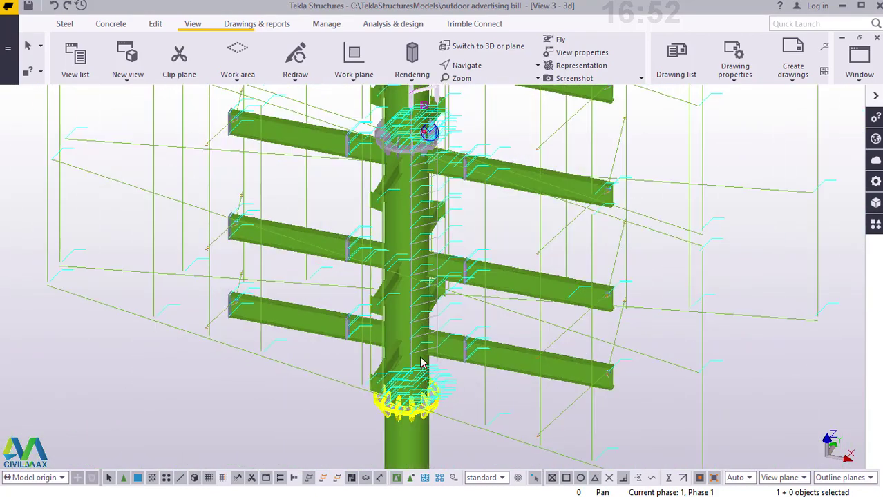
scroll(412, 204, up, 2)
scroll(412, 204, down, 3)
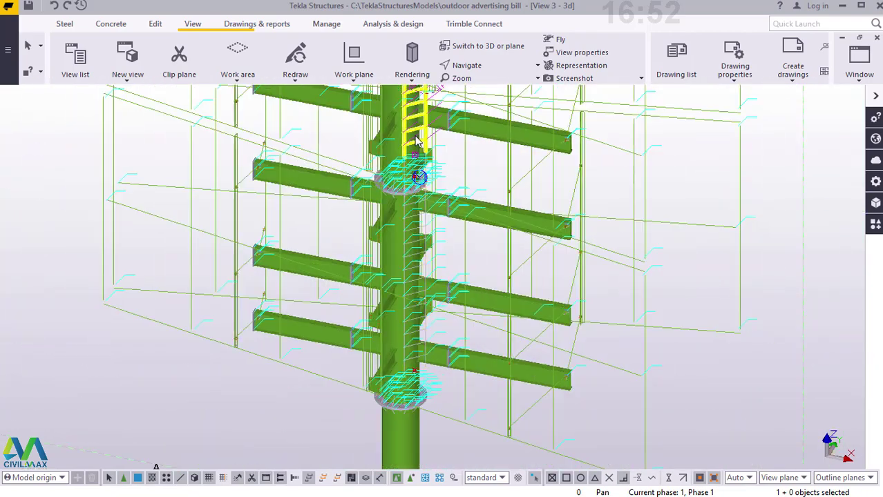
scroll(405, 205, up, 5)
scroll(404, 205, down, 6)
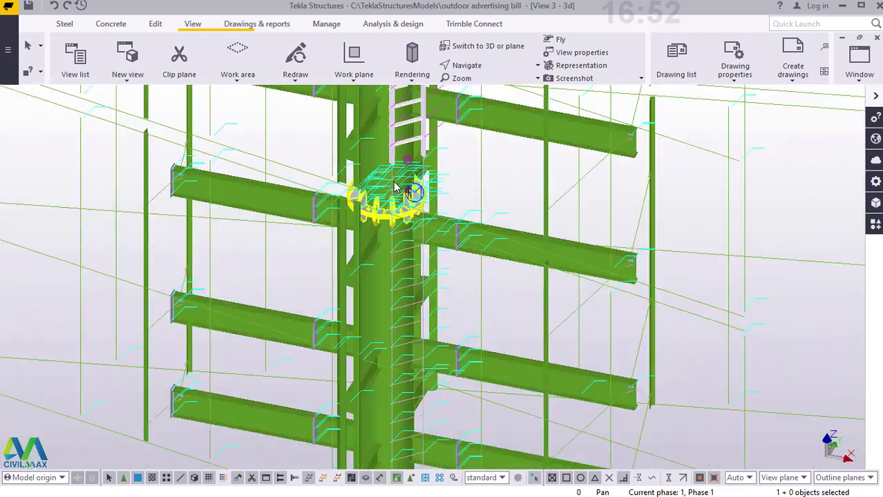
scroll(409, 391, up, 4)
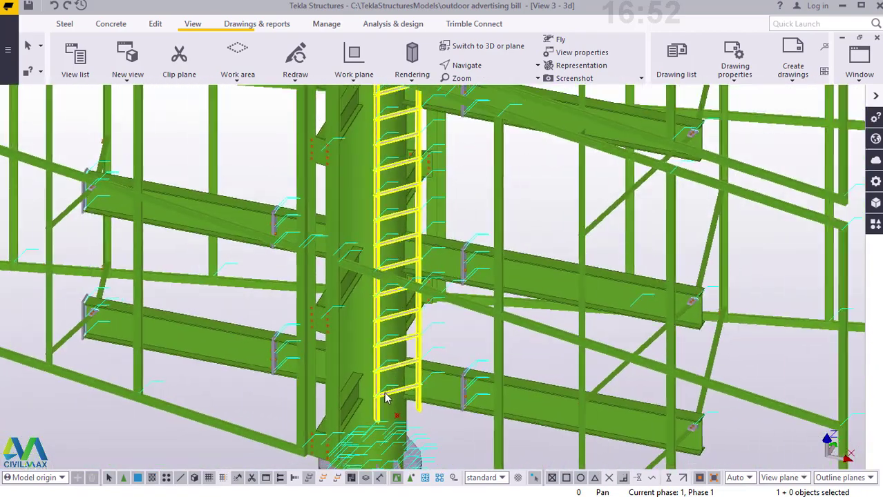
scroll(387, 398, down, 5)
scroll(378, 184, up, 3)
scroll(378, 183, up, 4)
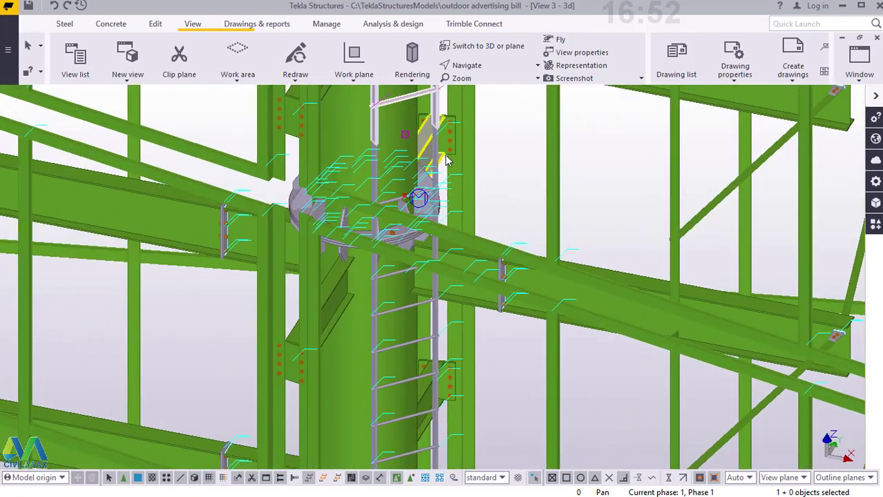
- Bring up the editing commands for the copied lower ladder at the flanged column joint
scroll(413, 185, up, 5)
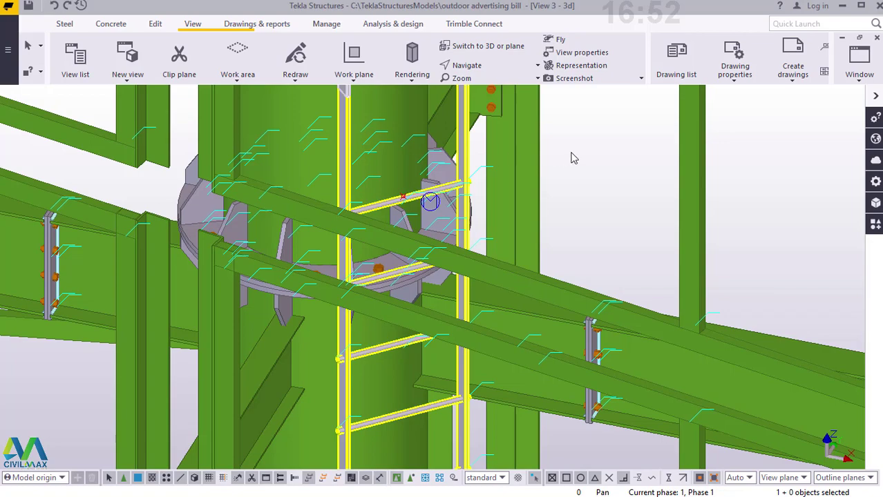
ctrl+middle_drag(404, 239, 517, 142)
right_click(525, 143)
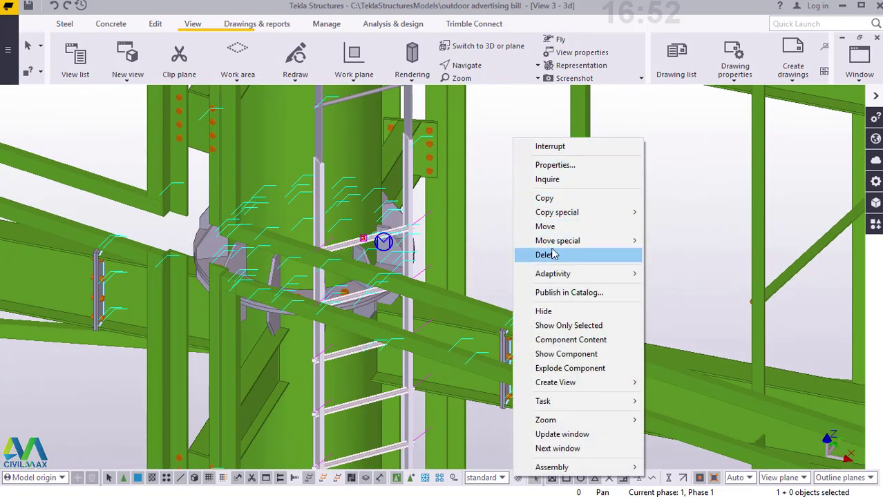
click(545, 226)
scroll(313, 163, up, 8)
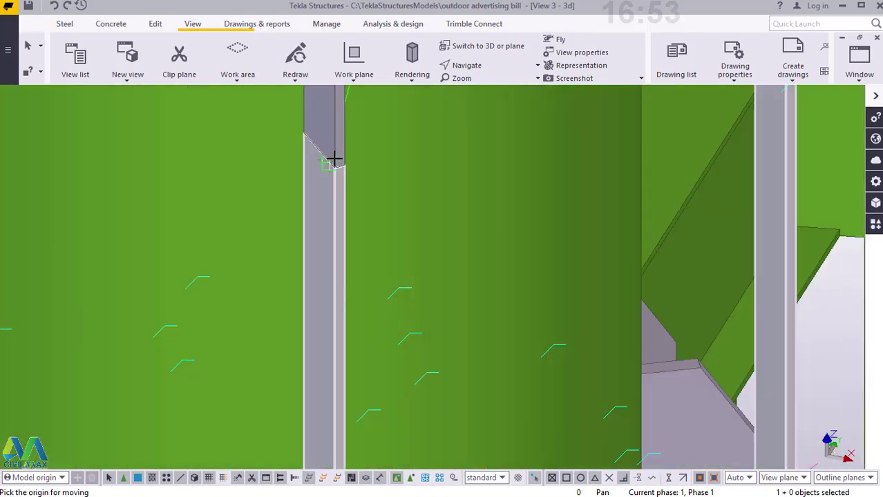
scroll(335, 159, up, 1)
right_click(442, 143)
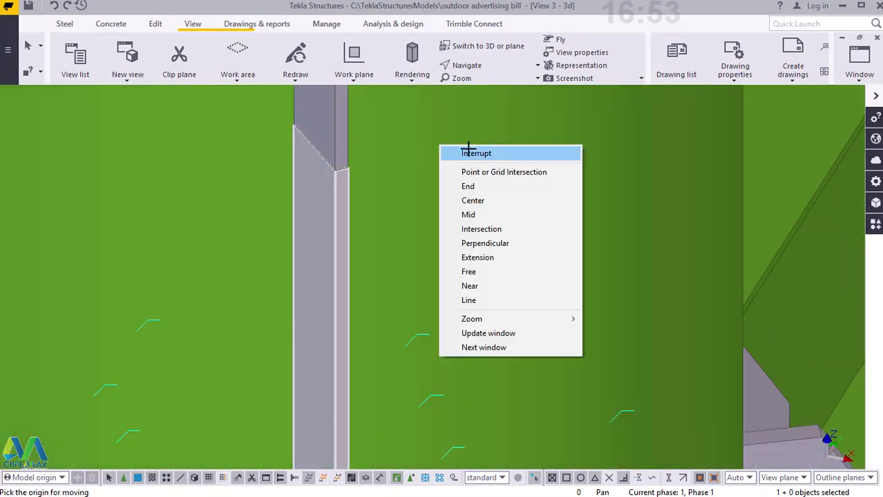
click(468, 151)
- Undo the last copy of the ladder below the upper column flange
click(55, 8)
scroll(380, 349, down, 9)
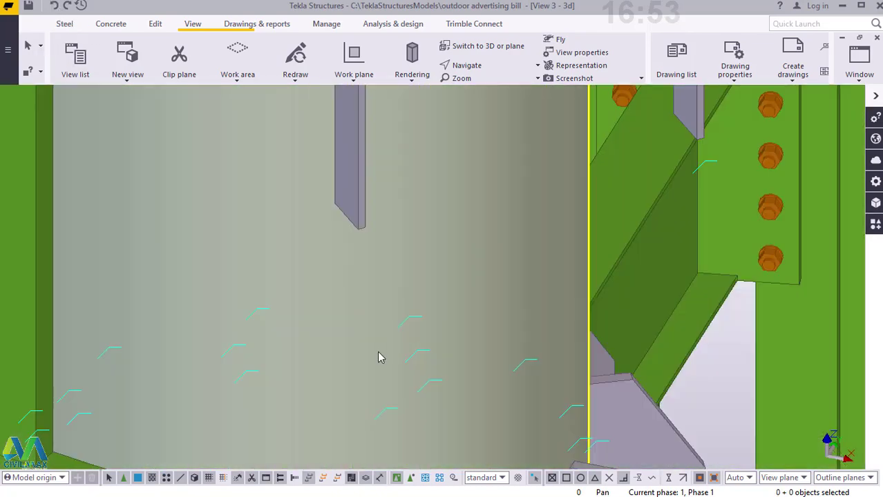
scroll(366, 335, down, 6)
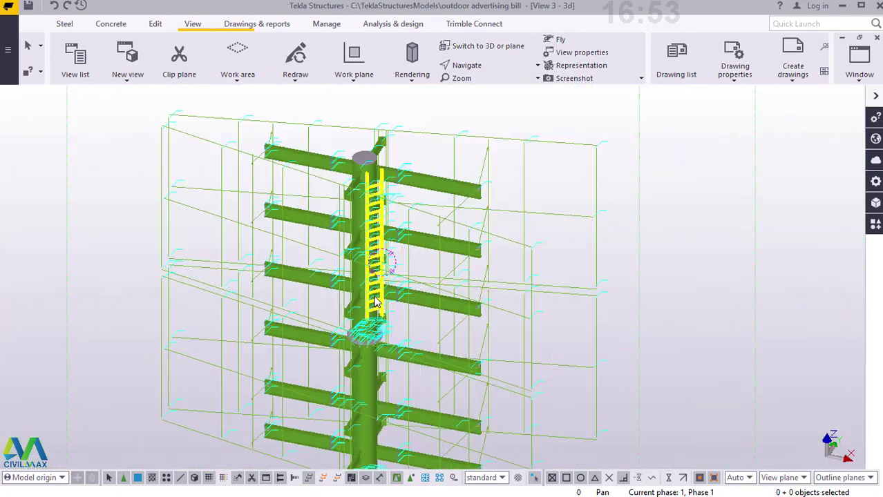
- Copy the upper ladder linearly once with dZ -5500 and dX and dY at 0
scroll(380, 176, up, 5)
scroll(381, 177, up, 2)
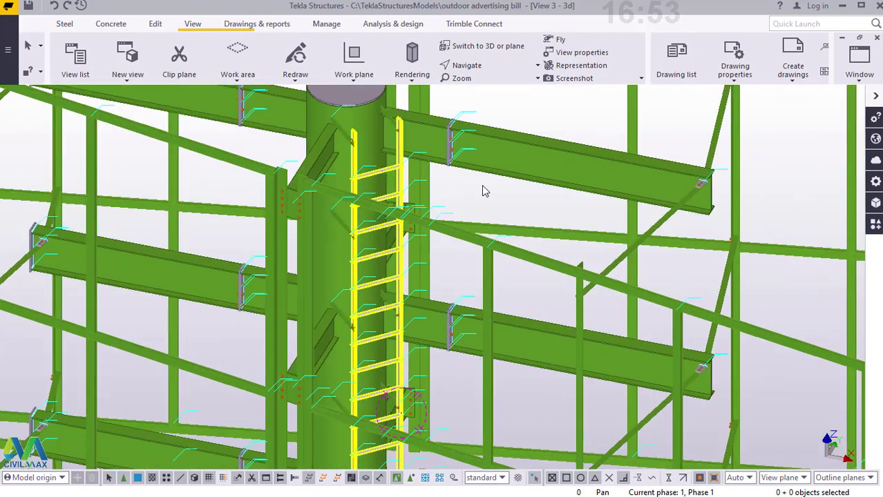
click(506, 192)
right_click(506, 192)
mouse_move(566, 236)
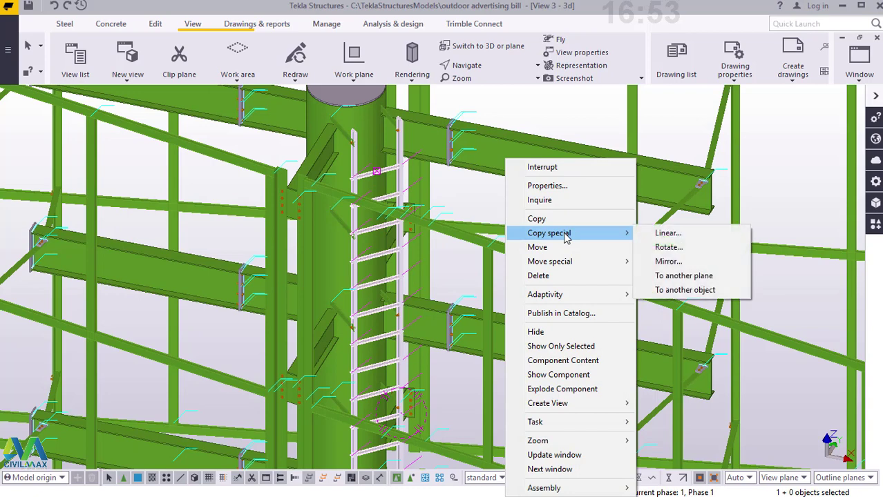
click(667, 233)
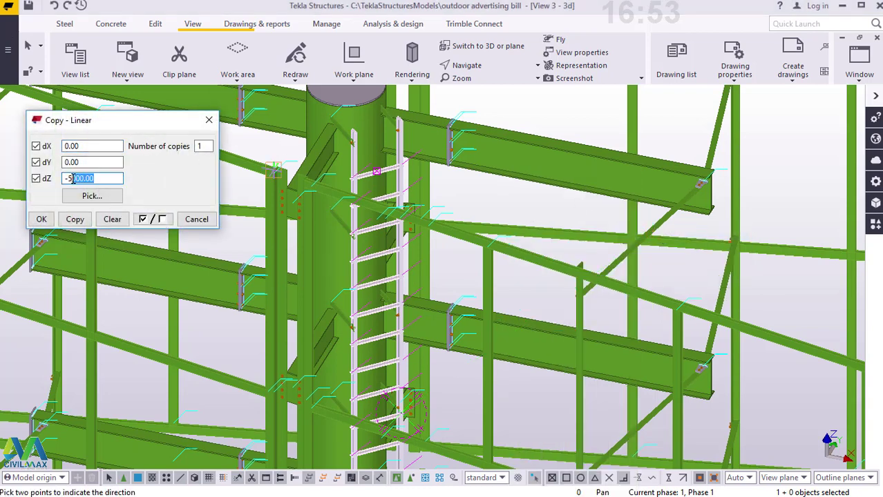
text(-5500)
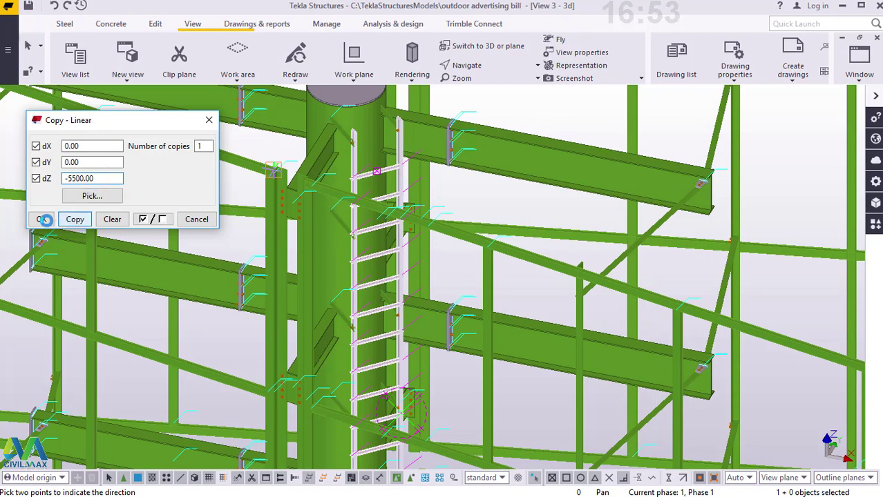
click(43, 220)
right_click(145, 174)
click(158, 181)
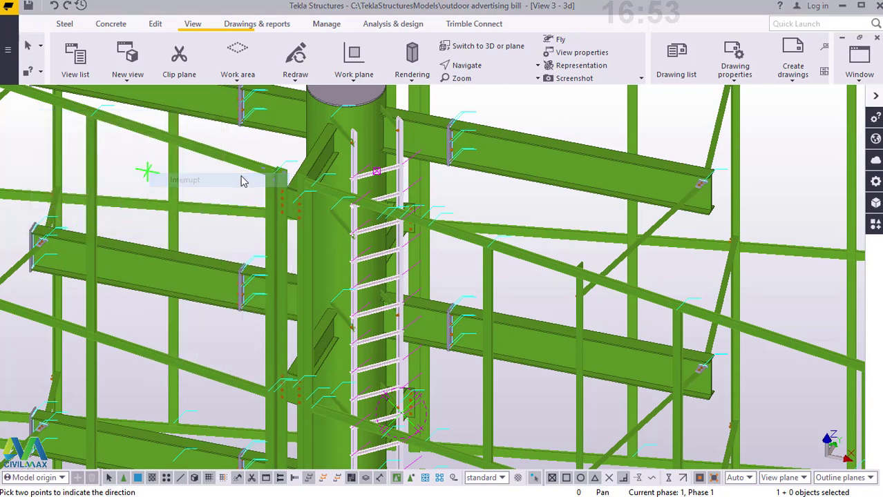
- Examine the copied ladder along the column, checking its ends at the flange joints and the gap to the upper ladder
scroll(242, 180, down, 4)
scroll(243, 179, down, 2)
scroll(243, 245, up, 8)
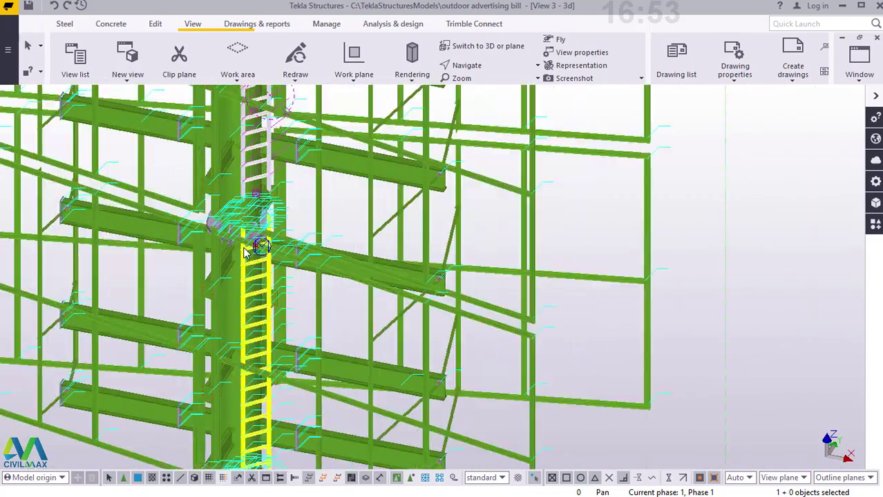
scroll(244, 246, up, 3)
scroll(255, 188, down, 5)
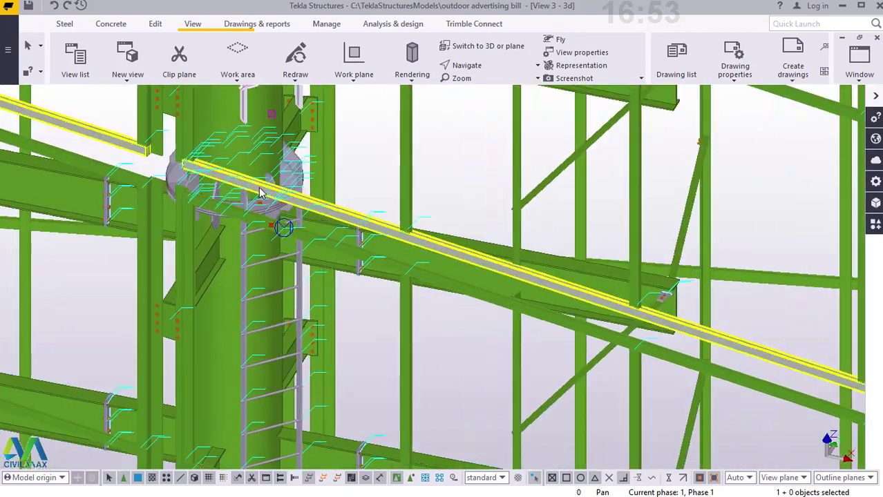
scroll(268, 196, down, 4)
scroll(253, 394, up, 5)
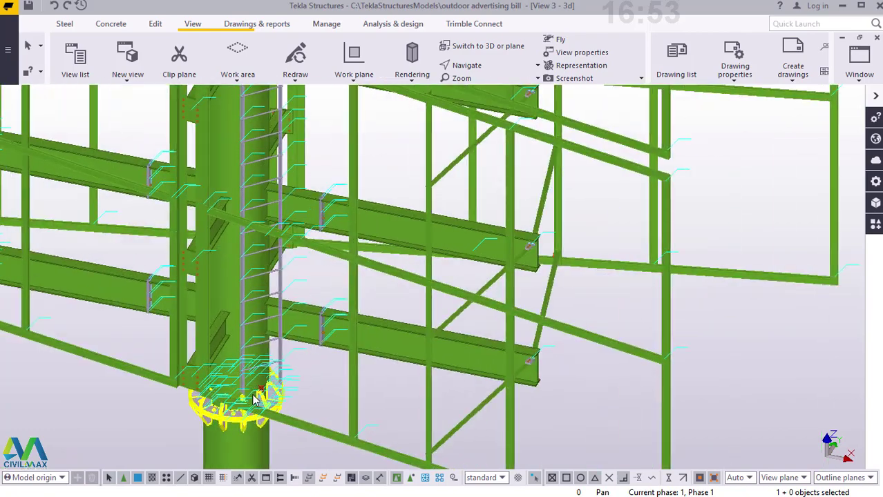
scroll(253, 390, up, 3)
scroll(253, 378, down, 7)
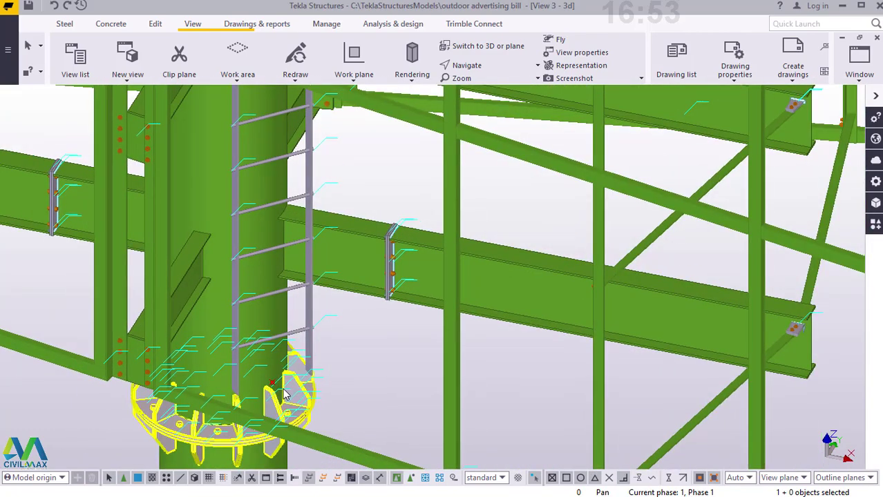
scroll(275, 133, up, 2)
scroll(275, 133, up, 5)
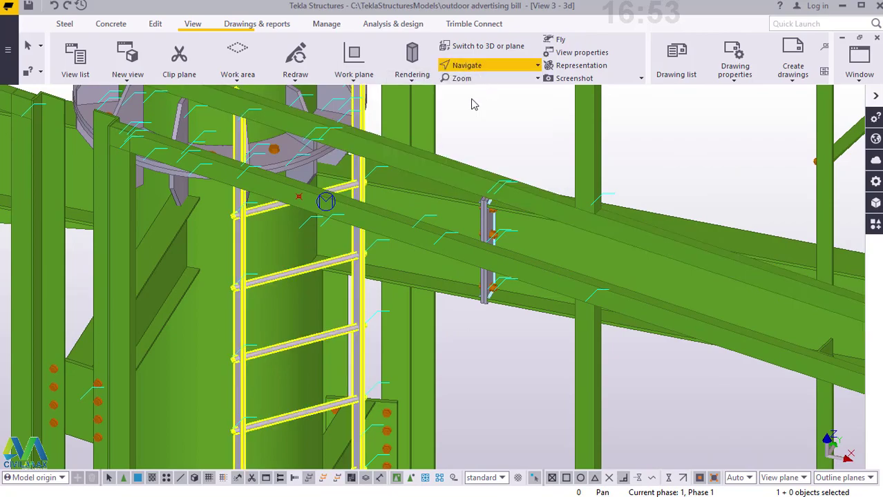
ctrl+middle_drag(275, 152, 277, 177)
scroll(276, 177, up, 2)
scroll(312, 279, down, 8)
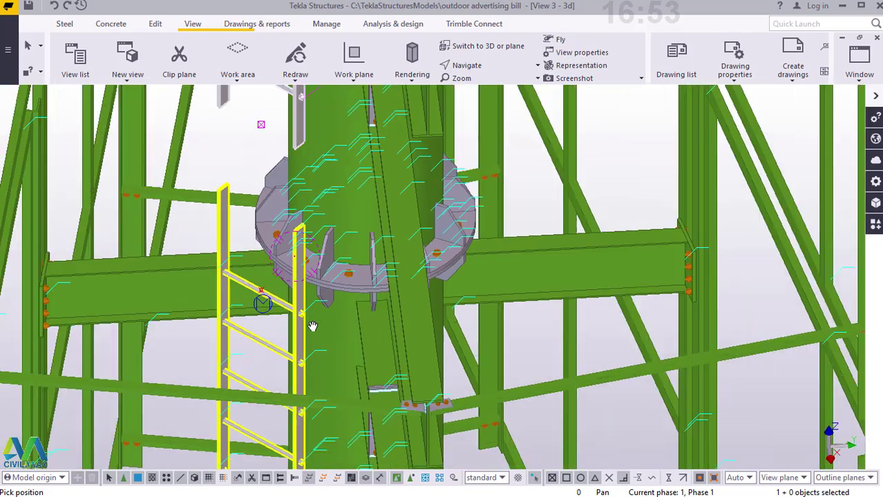
scroll(315, 323, down, 5)
scroll(308, 194, up, 7)
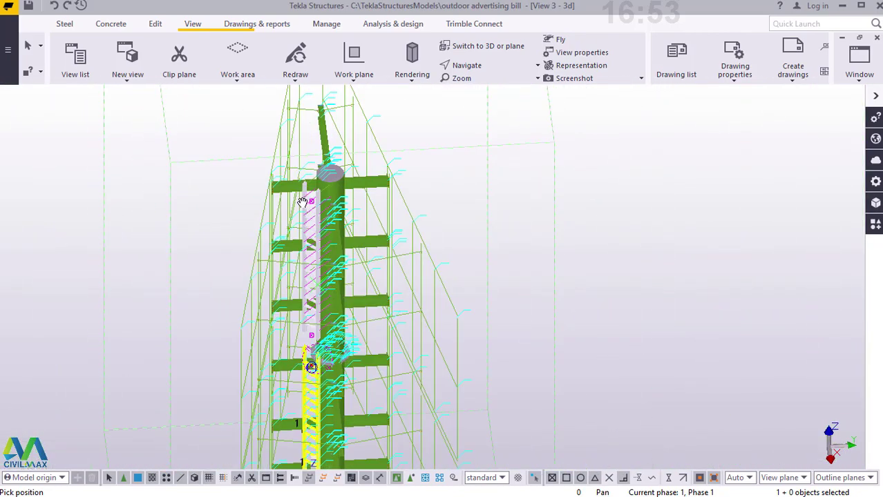
scroll(319, 174, up, 3)
right_click(283, 125)
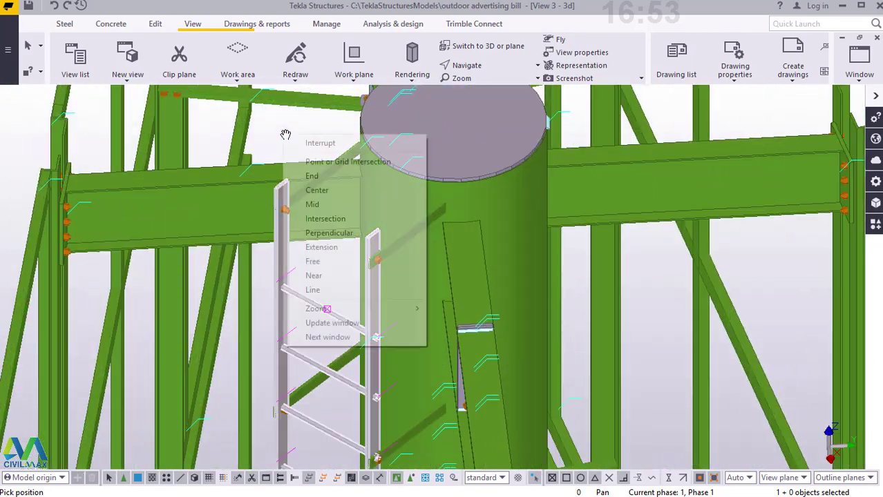
click(312, 139)
- Copy the upper ladder's two top support brackets with their bolts from its stringer top to the matching point 5500 mm lower on the copied ladder
scroll(413, 231, up, 3)
click(413, 228)
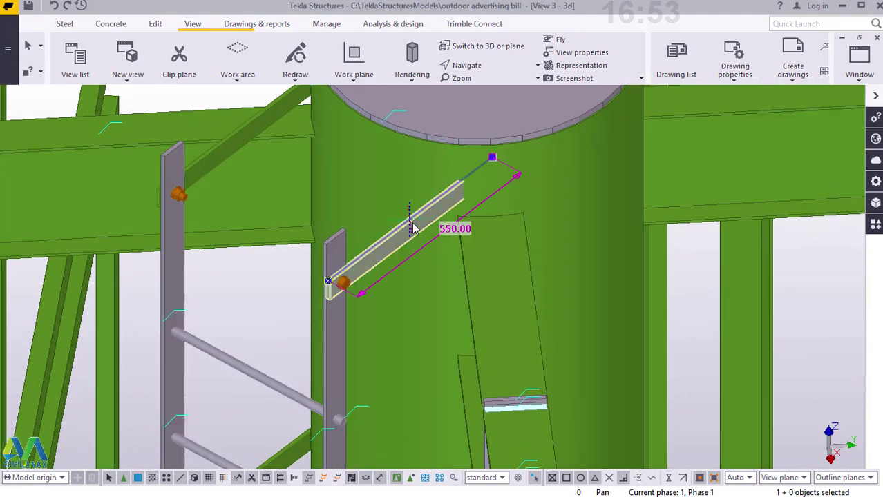
scroll(264, 148, up, 2)
ctrl+click(356, 315)
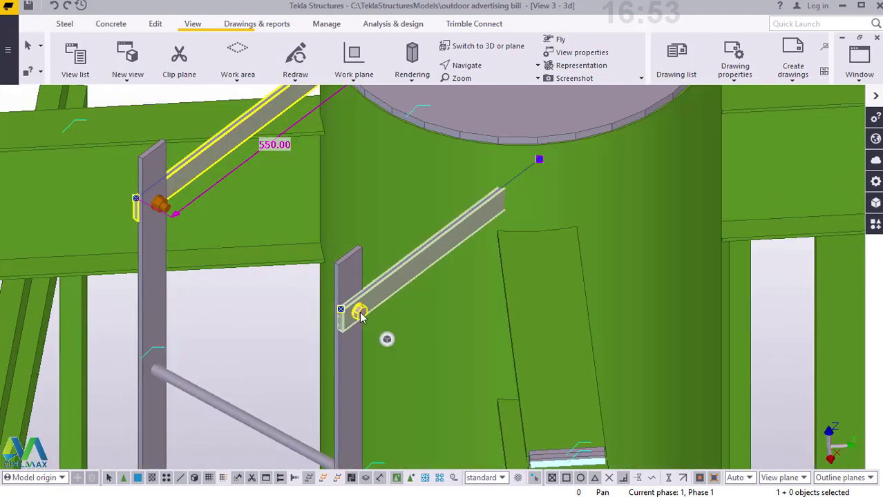
ctrl+click(163, 205)
right_click(166, 207)
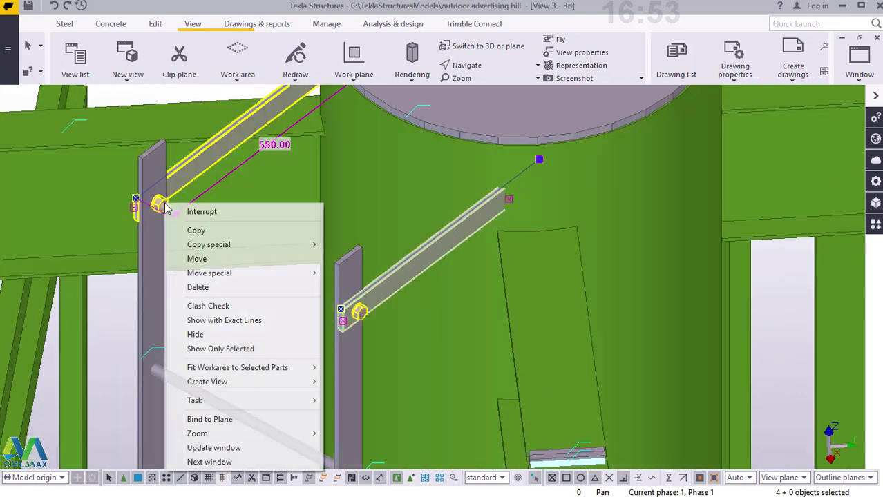
click(196, 229)
scroll(326, 257, up, 6)
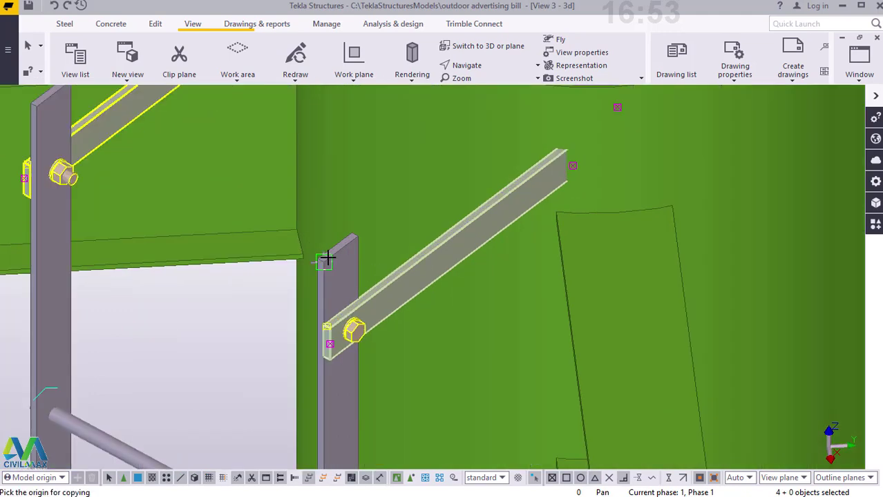
scroll(312, 264, up, 2)
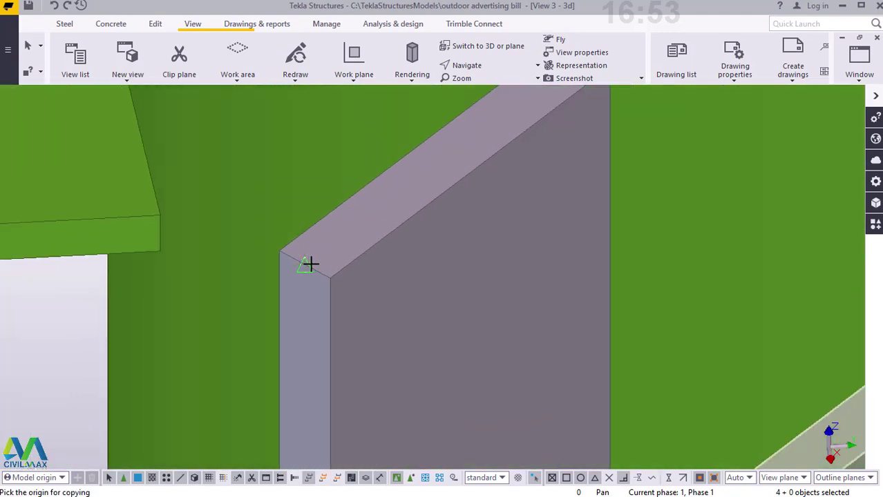
click(364, 221)
scroll(365, 224, down, 8)
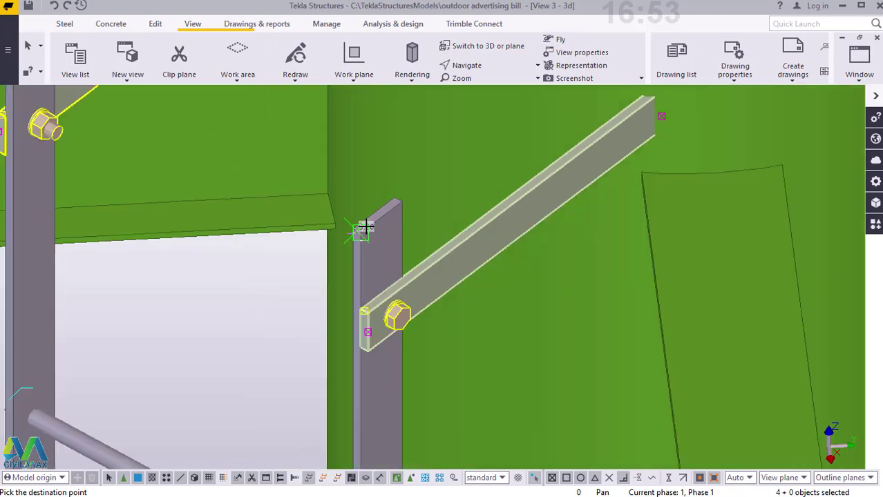
scroll(365, 225, down, 10)
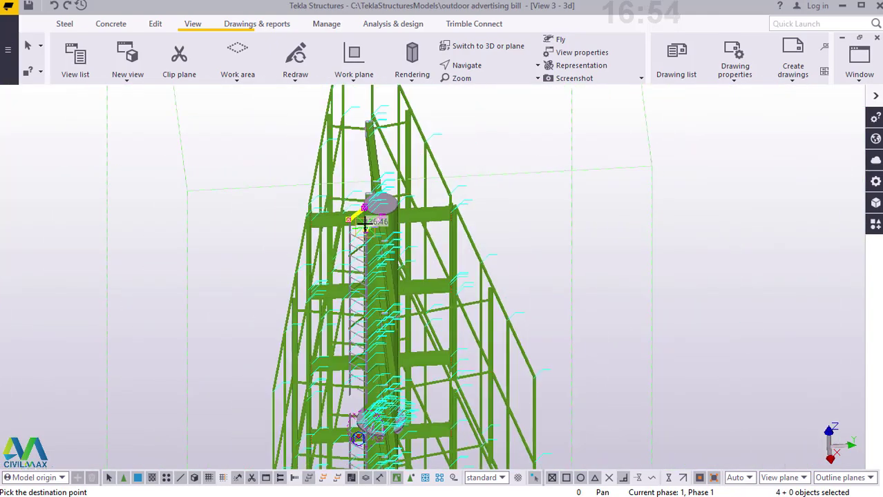
scroll(361, 348, up, 10)
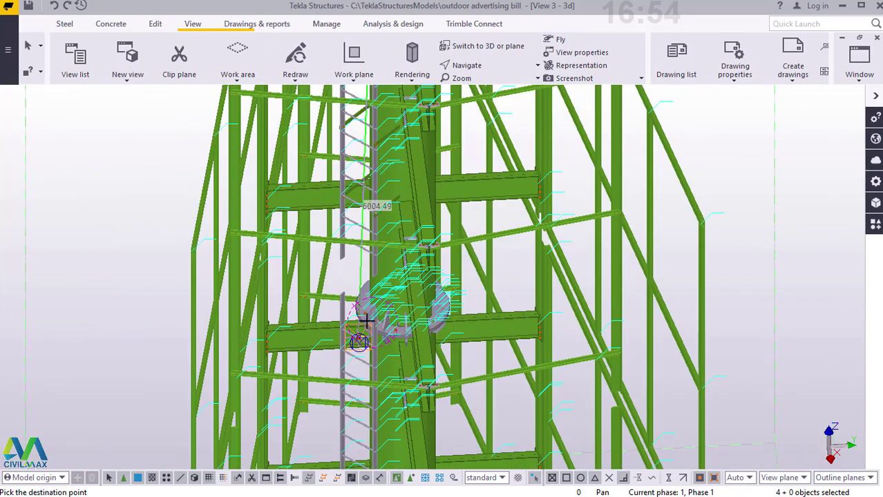
scroll(375, 295, up, 10)
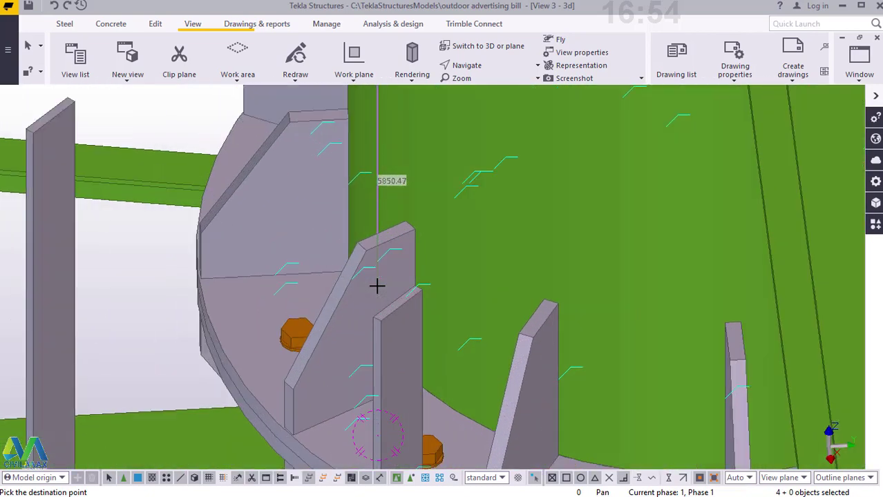
scroll(378, 335, up, 3)
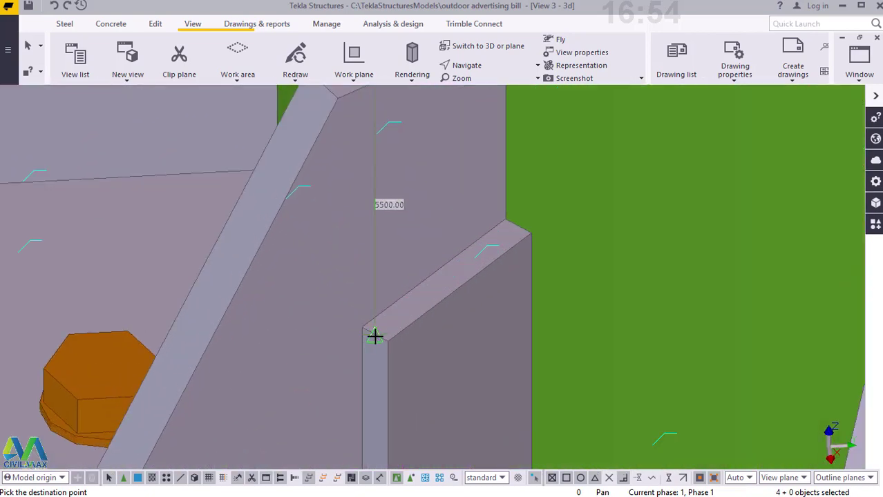
right_click(428, 238)
scroll(434, 237, down, 8)
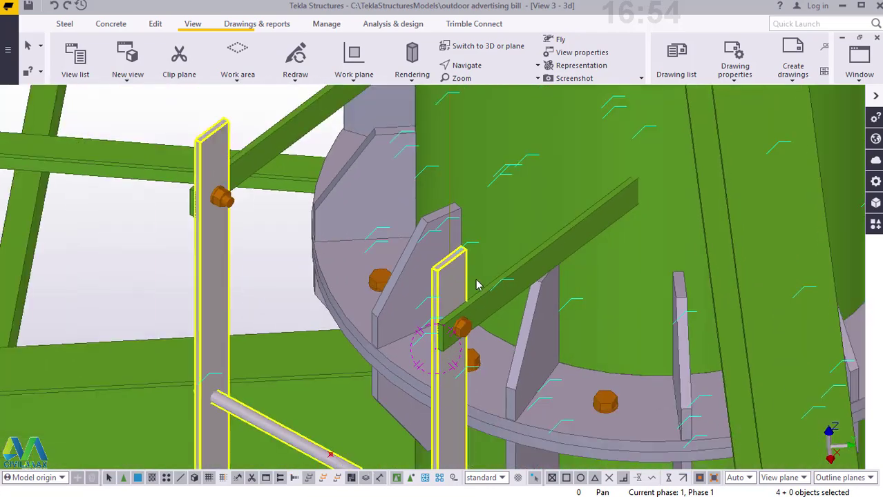
- Move the two copied top support brackets with their bolts linearly by dZ -500, keeping dX and dY at 0
scroll(476, 285, down, 3)
click(559, 244)
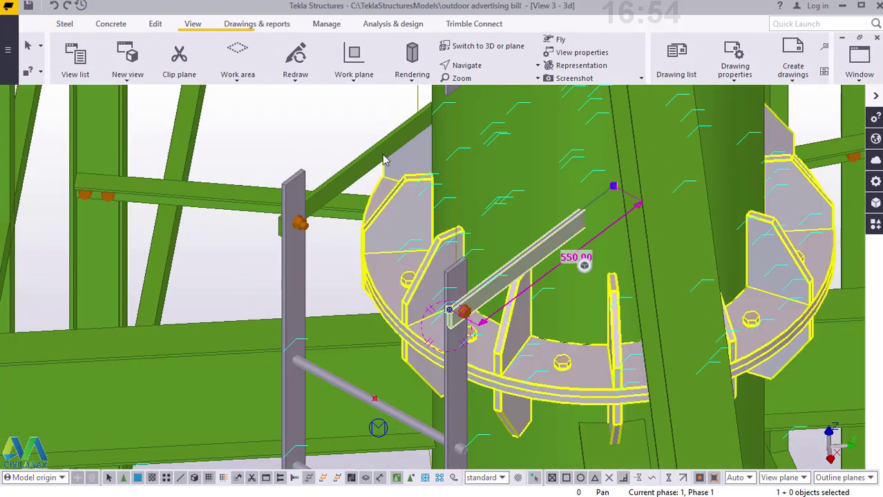
ctrl+click(379, 154)
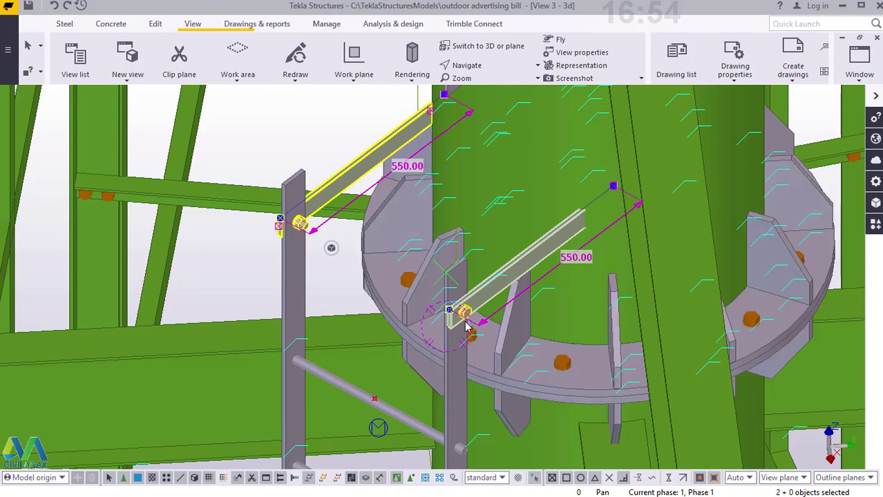
scroll(467, 308, up, 5)
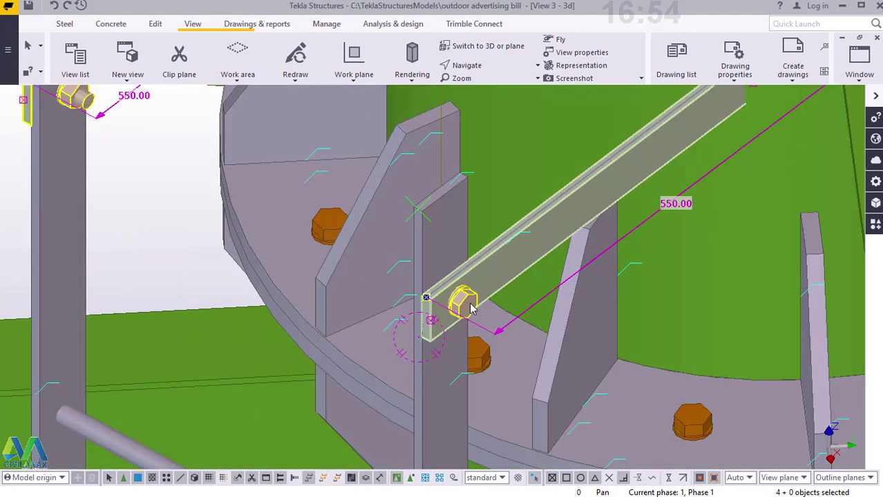
right_click(469, 309)
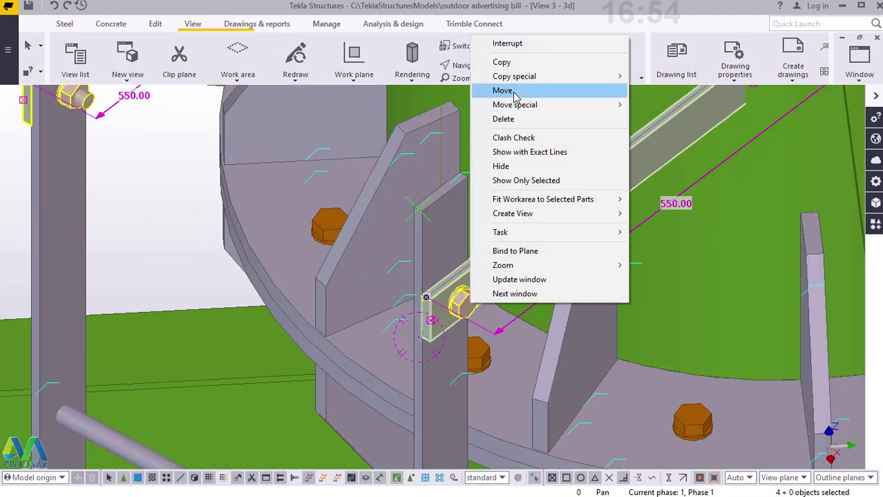
mouse_move(520, 103)
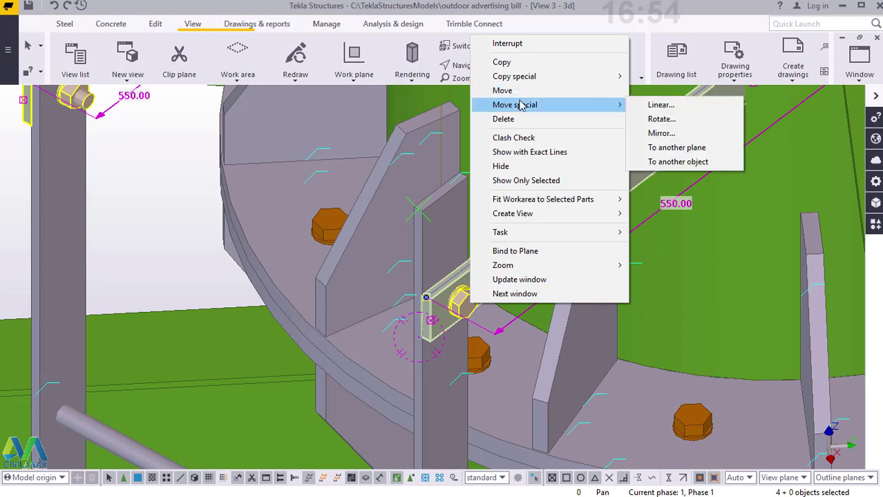
click(656, 106)
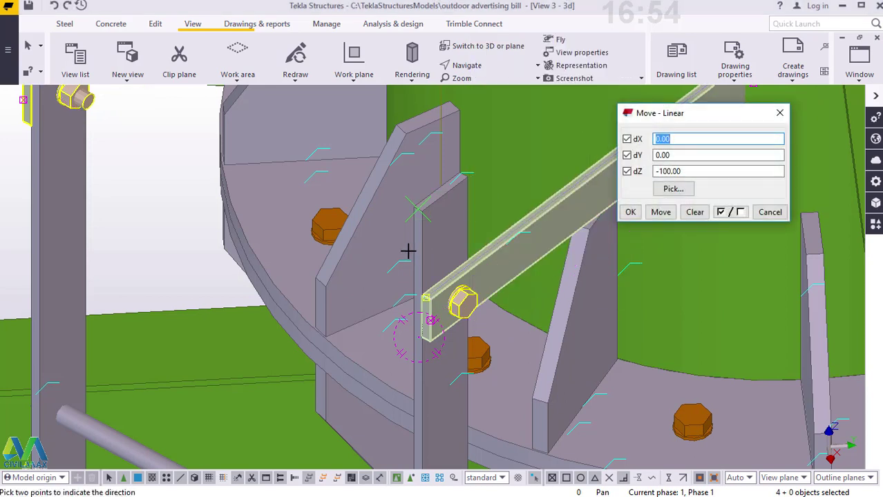
scroll(408, 250, down, 2)
scroll(407, 250, down, 3)
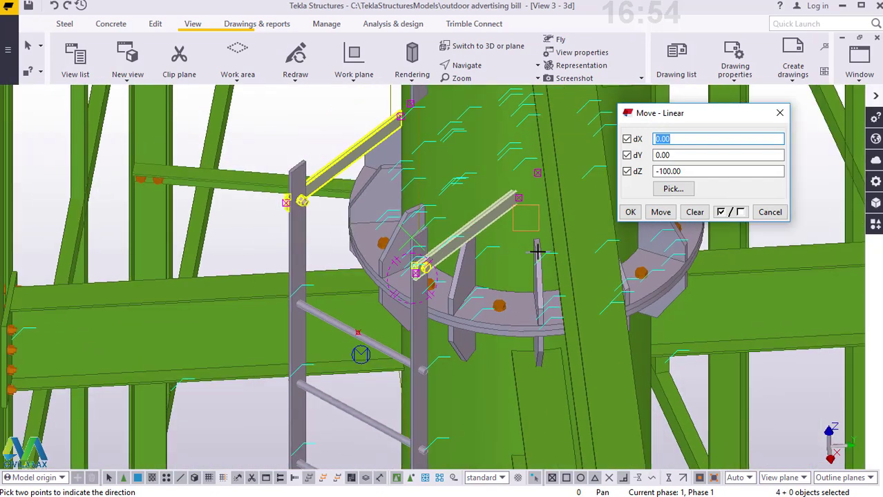
drag(687, 170, 665, 171)
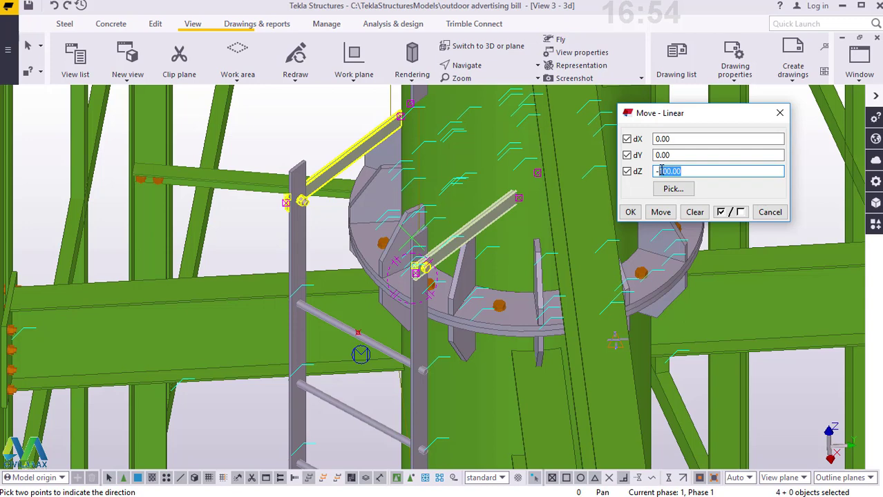
click(660, 212)
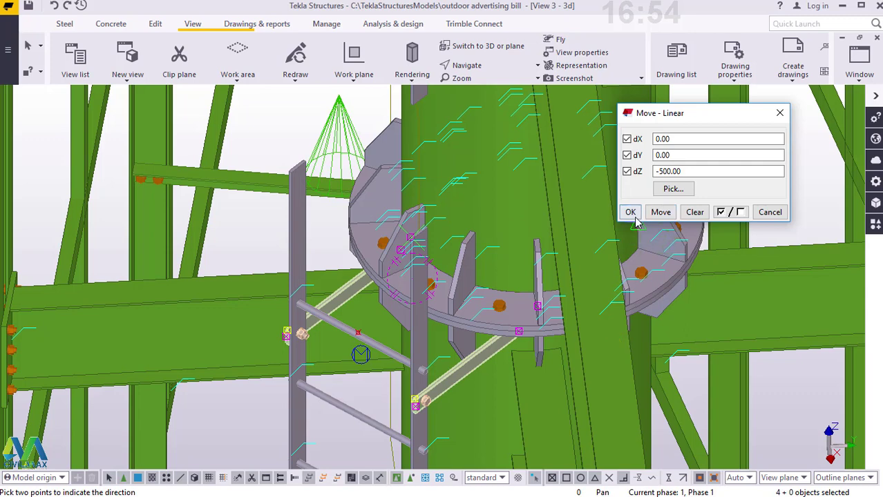
click(632, 215)
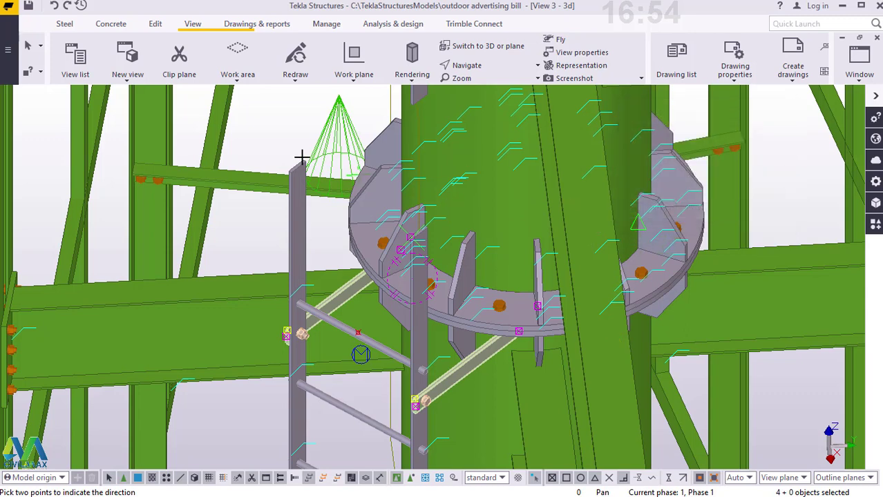
- Check the lowered brackets against the column flange from several angles and undo their 500 mm move
click(475, 69)
click(478, 111)
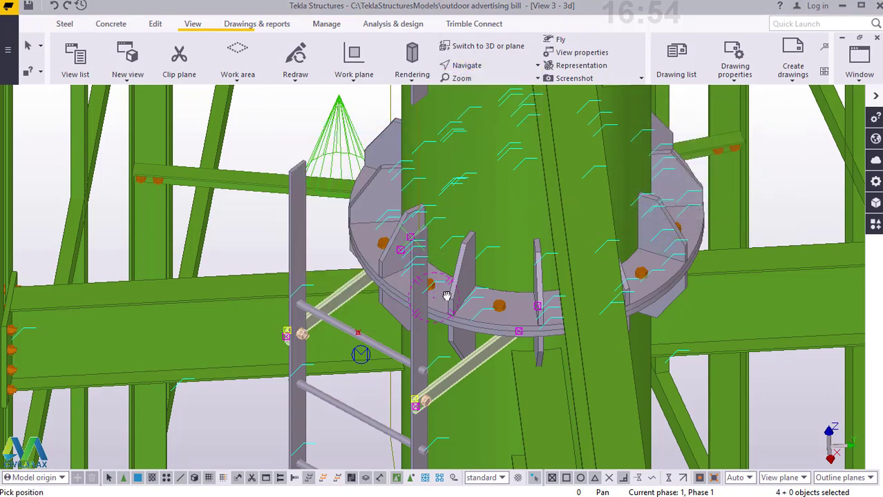
ctrl+middle_drag(447, 296, 608, 198)
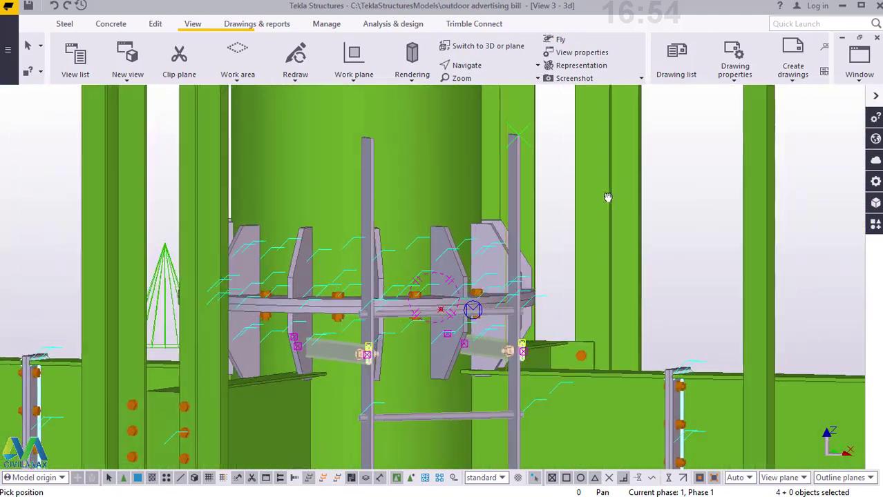
drag(608, 197, 550, 248)
scroll(500, 288, down, 3)
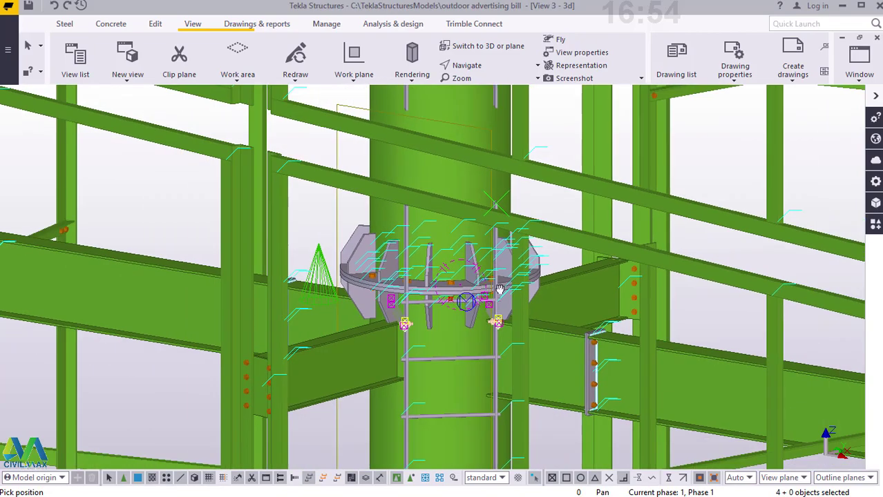
drag(500, 290, 428, 285)
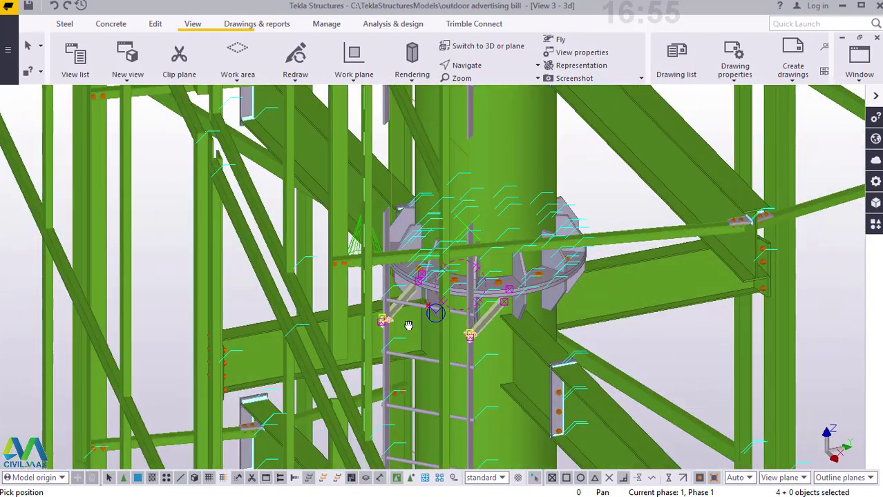
mouse_move(408, 326)
ctrl+middle_down()
mouse_move(528, 317)
mouse_move(510, 306)
mouse_move(437, 336)
ctrl+middle_up()
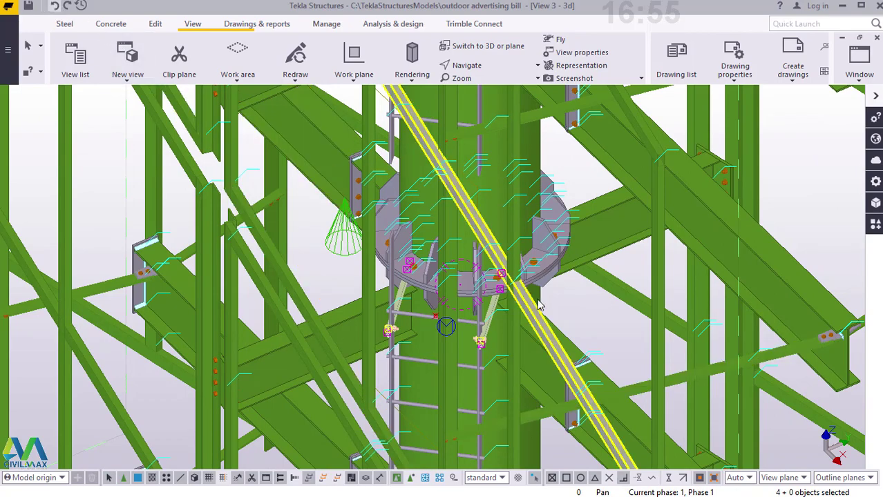
scroll(510, 254, up, 4)
ctrl+middle_drag(510, 252, 474, 209)
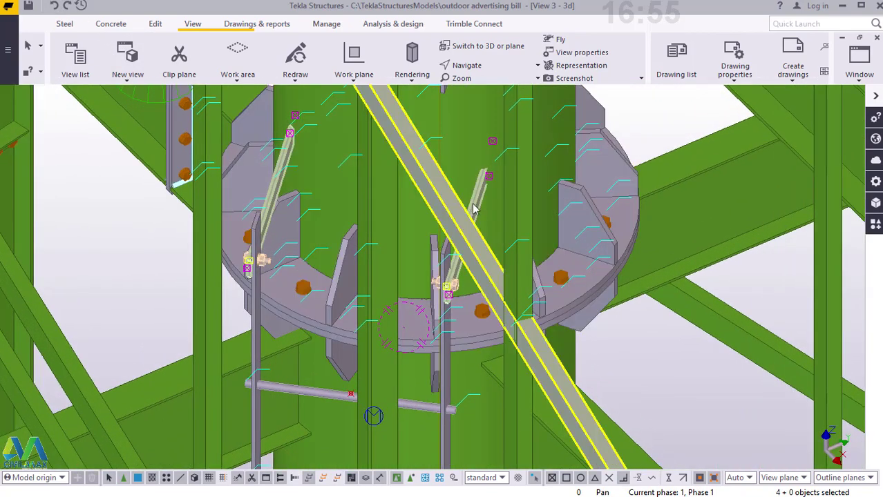
- Move the two support brackets with their bolts linearly by dZ -1000, keeping dX and dY at 0
right_click(653, 109)
mouse_move(720, 181)
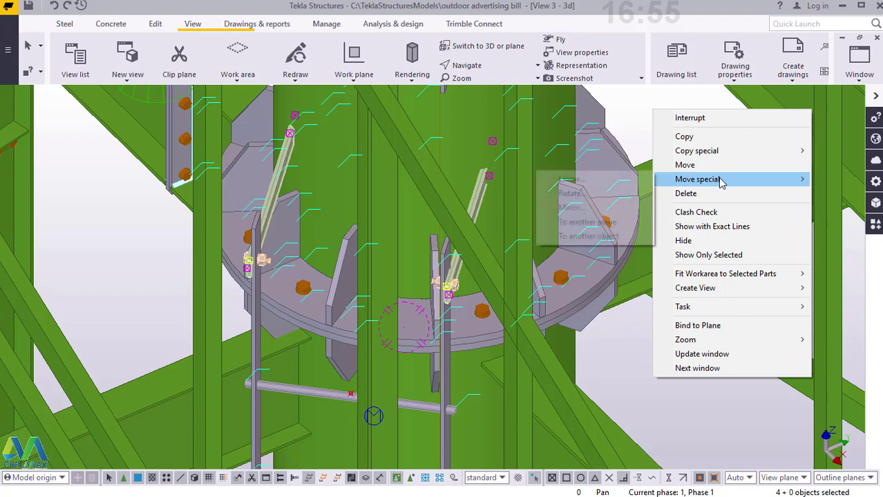
click(591, 180)
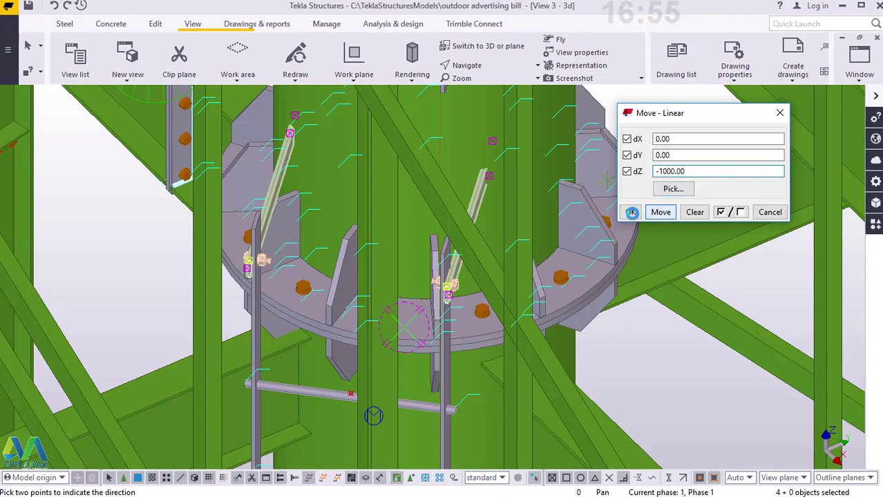
click(631, 212)
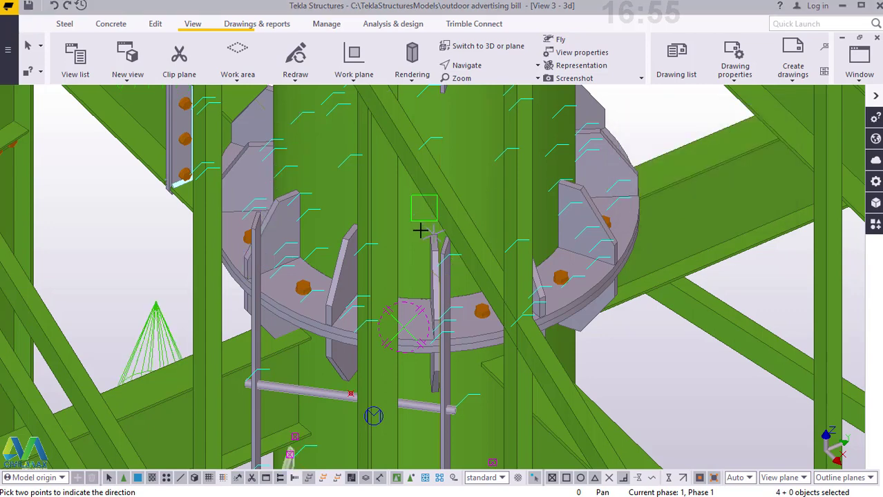
scroll(418, 233, down, 3)
right_click(397, 253)
click(435, 263)
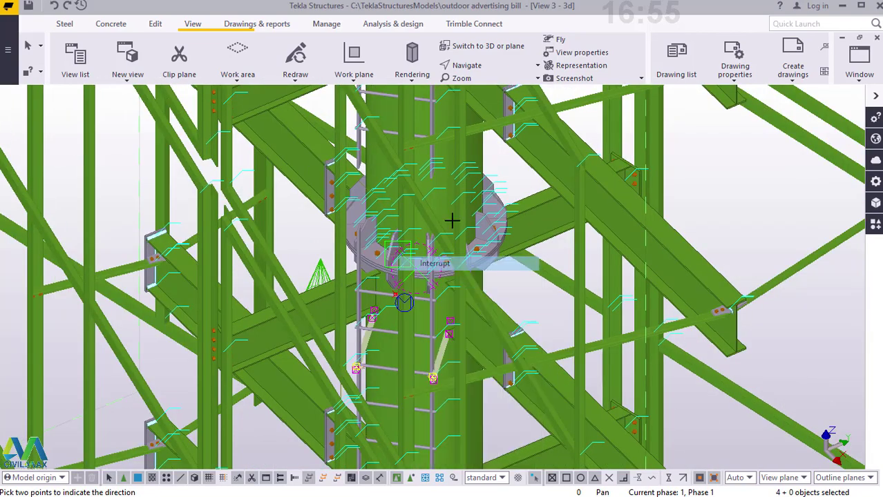
- Examine the moved brackets below the column flange, checking their position against the ladder stringers, rungs and nearby beams
click(474, 69)
click(487, 110)
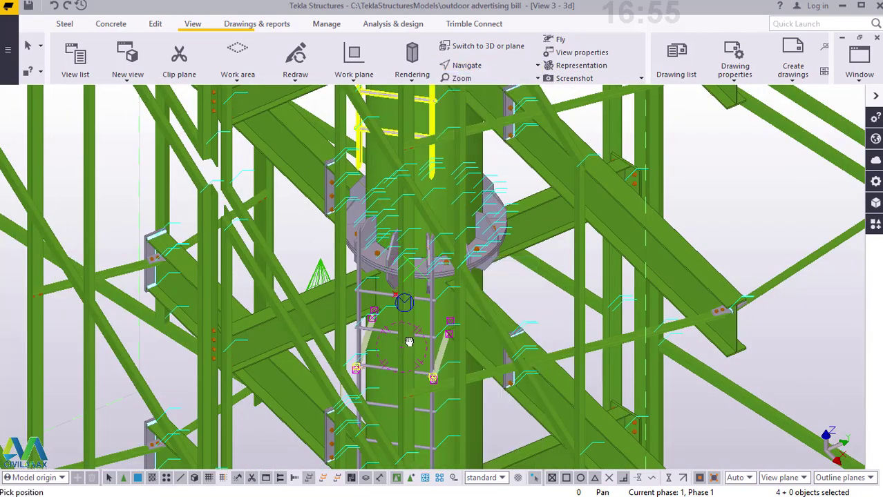
drag(409, 341, 490, 252)
scroll(489, 252, down, 3)
scroll(264, 408, up, 1)
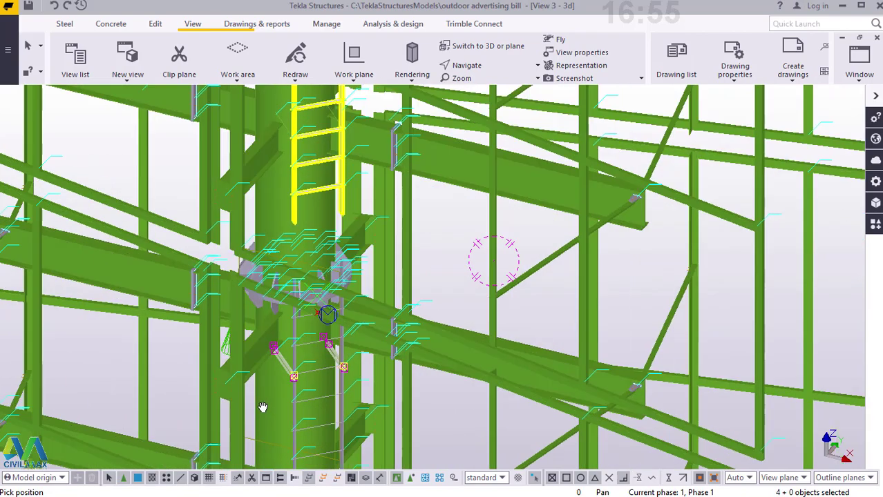
scroll(262, 408, up, 2)
click(482, 69)
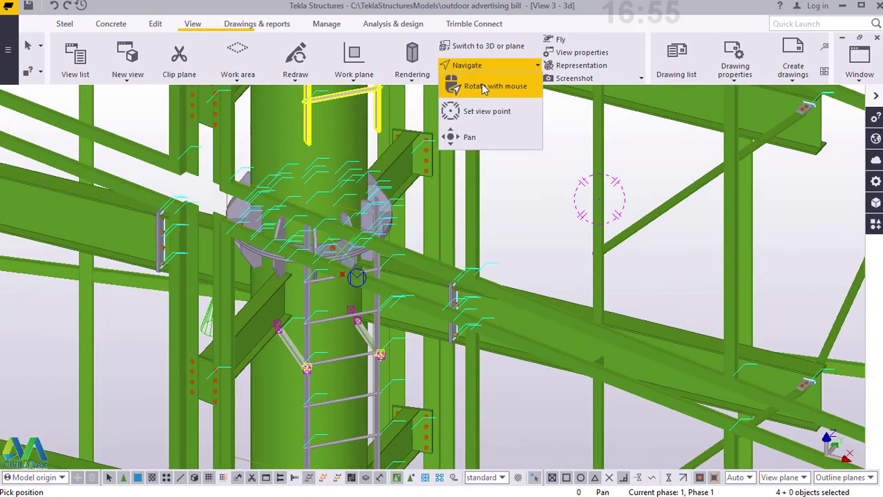
click(483, 87)
drag(332, 349, 411, 315)
right_click(411, 314)
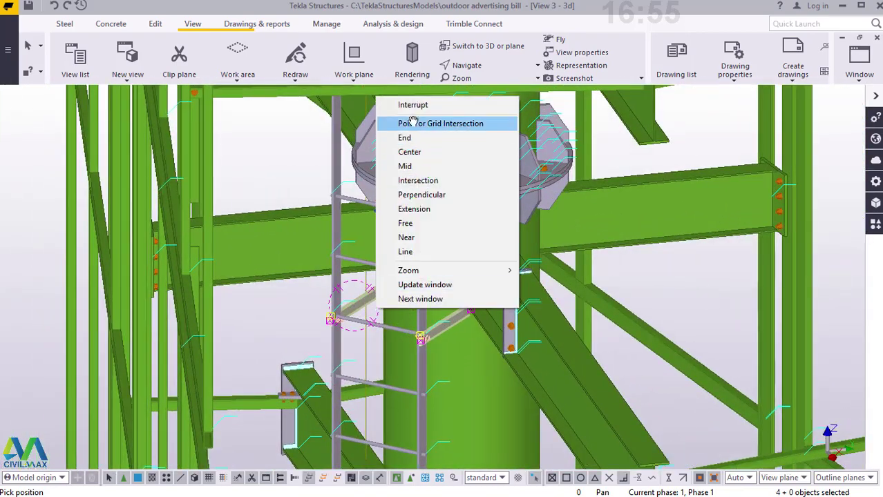
click(413, 123)
- Copy the two support brackets with their bolts linearly 5 times at dZ -700, with dX and dY at 0
right_click(263, 313)
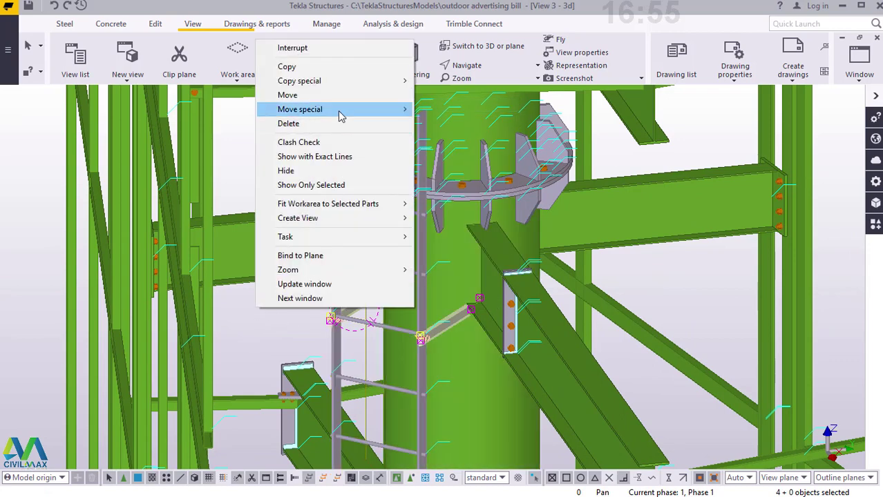
mouse_move(324, 83)
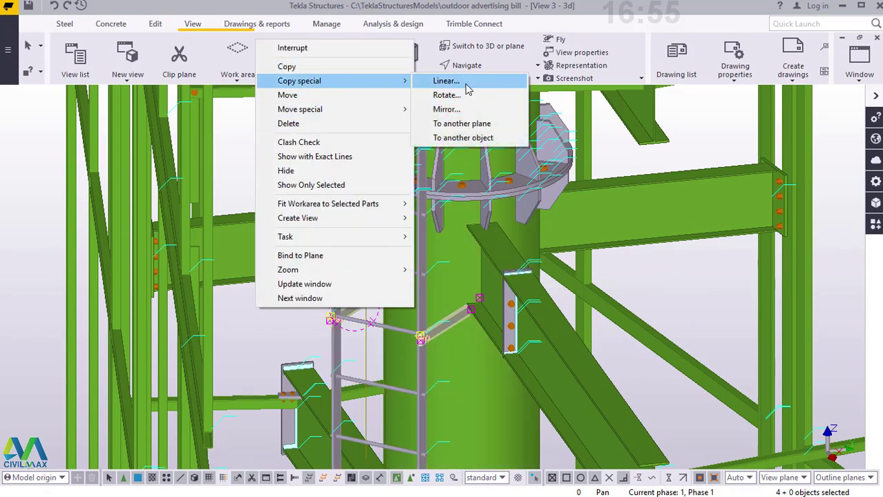
click(466, 82)
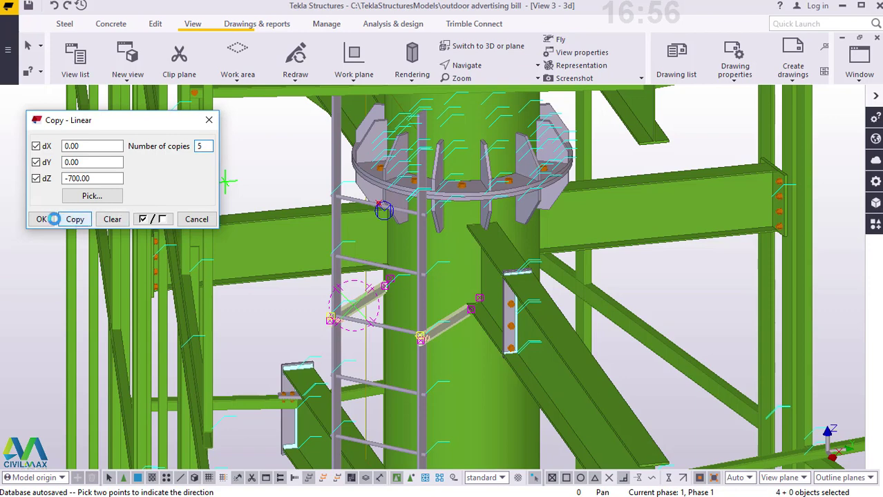
click(43, 221)
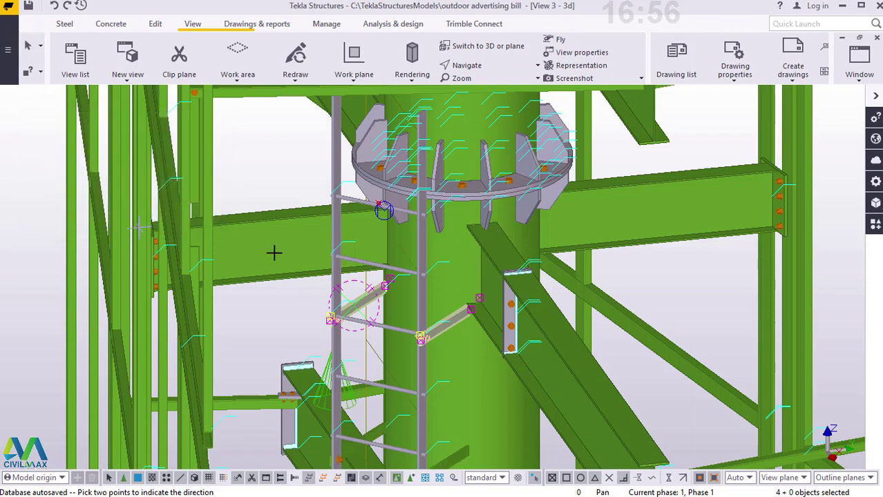
right_click(257, 185)
click(349, 194)
- Examine the copied brackets along the ladder down to the lower column flange, checking their spacing and the ladder's bottom end
scroll(351, 194, down, 6)
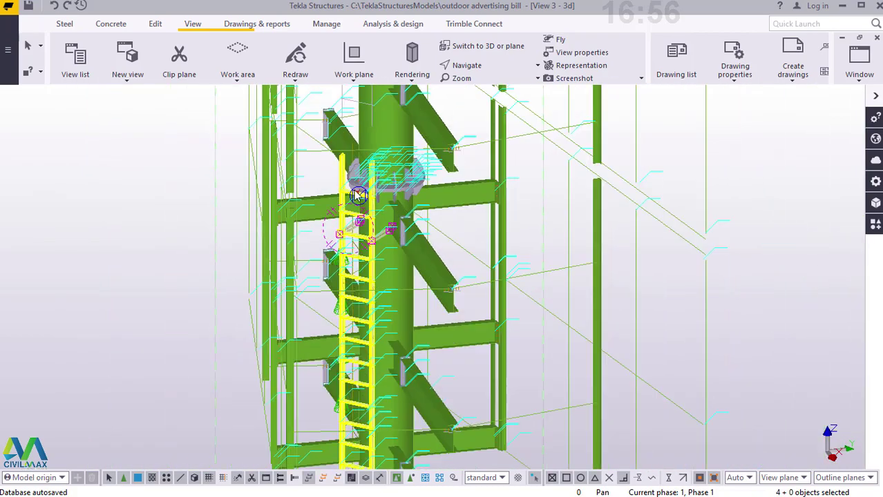
scroll(366, 425, up, 3)
scroll(368, 431, up, 5)
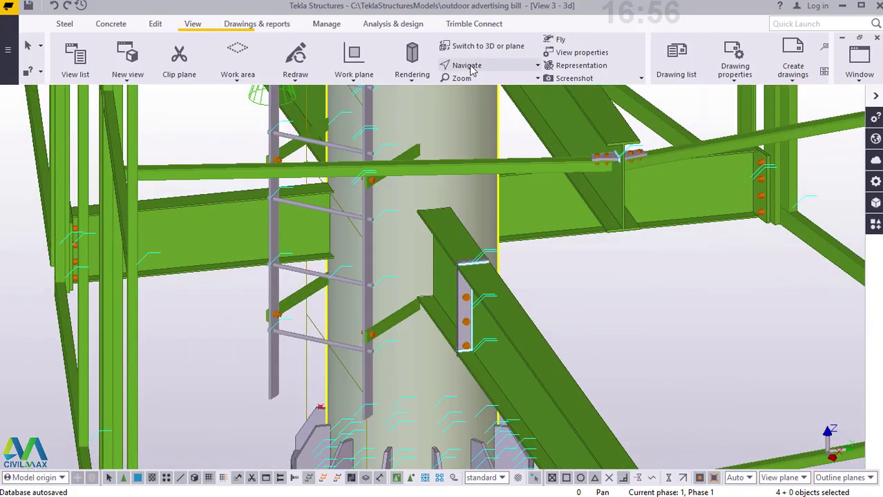
ctrl+middle_drag(398, 294, 520, 296)
scroll(520, 295, down, 6)
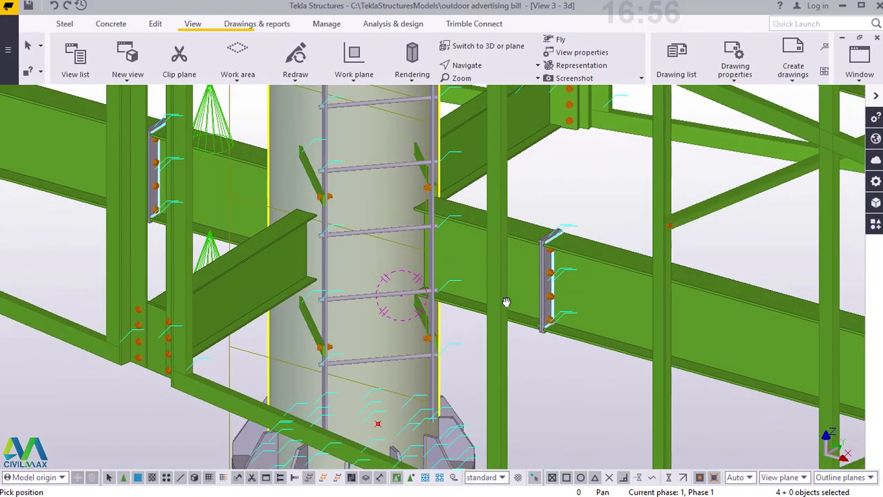
scroll(421, 192, up, 8)
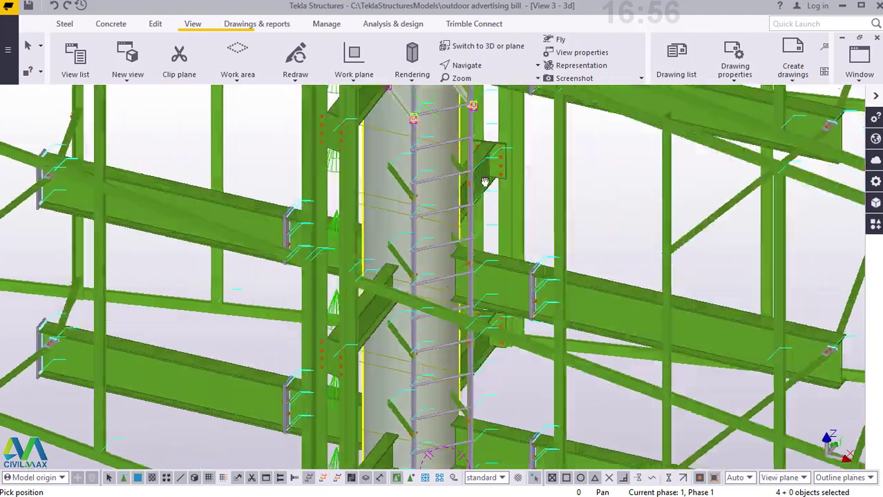
ctrl+middle_drag(485, 181, 468, 179)
scroll(468, 180, down, 5)
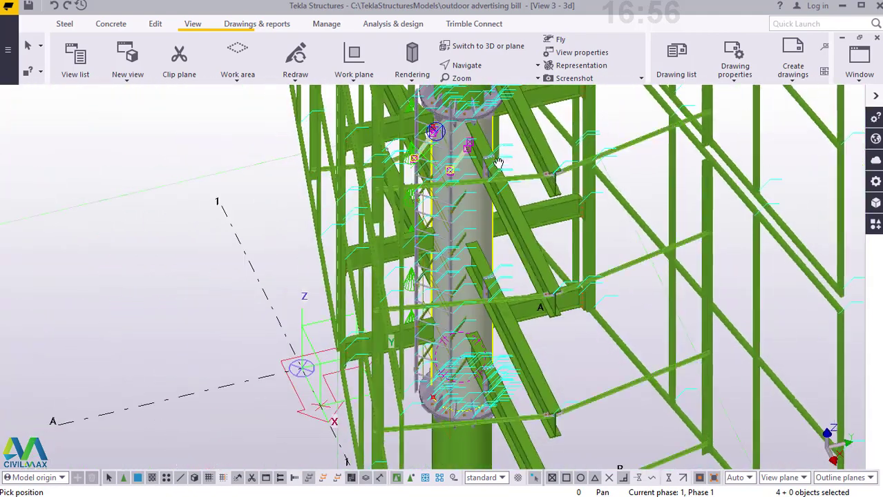
scroll(473, 260, up, 5)
scroll(472, 260, up, 1)
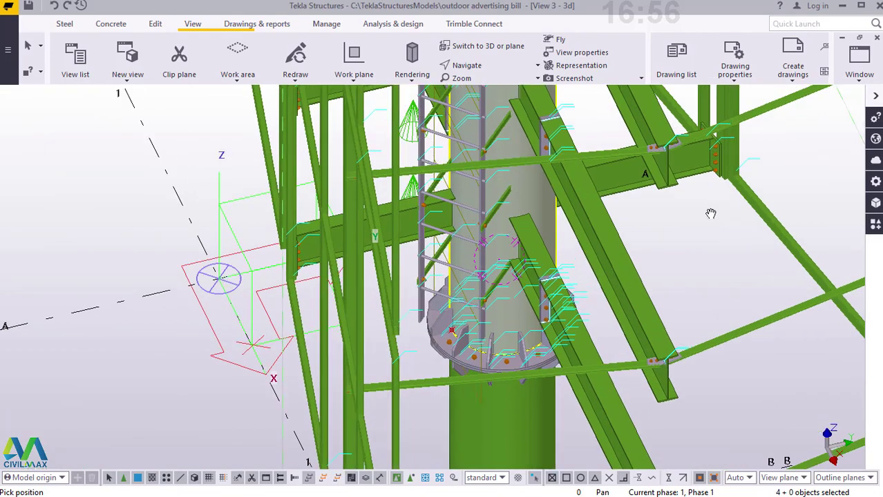
right_click(711, 213)
click(731, 223)
scroll(435, 319, down, 7)
scroll(440, 312, down, 3)
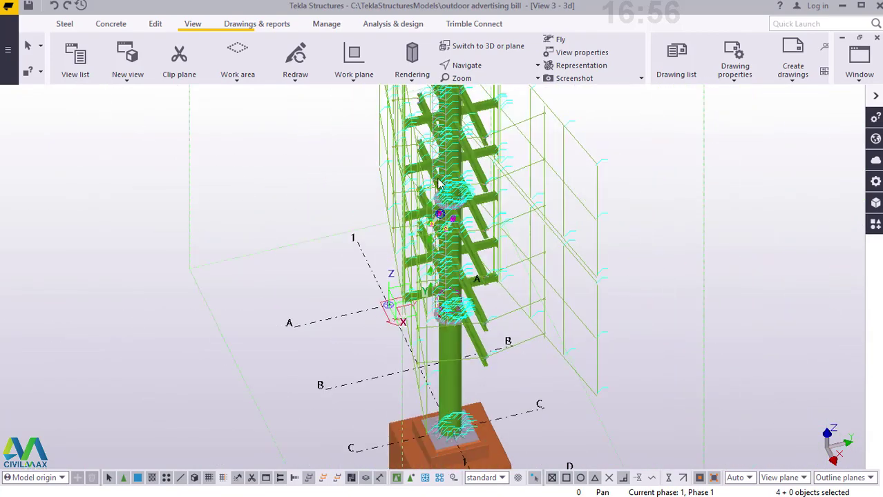
- Copy the ladder just below the upper column flange linearly once at dZ -5500, keeping dX and dY at 0
scroll(442, 262, up, 8)
scroll(468, 276, up, 2)
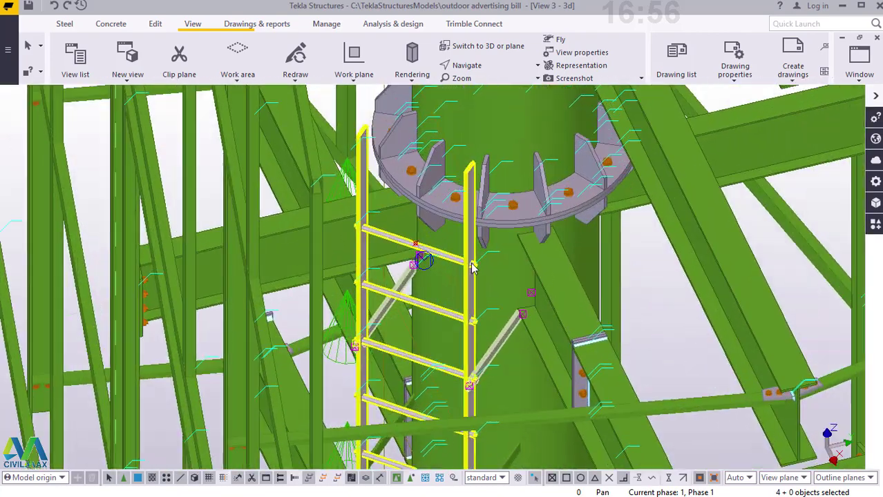
click(472, 268)
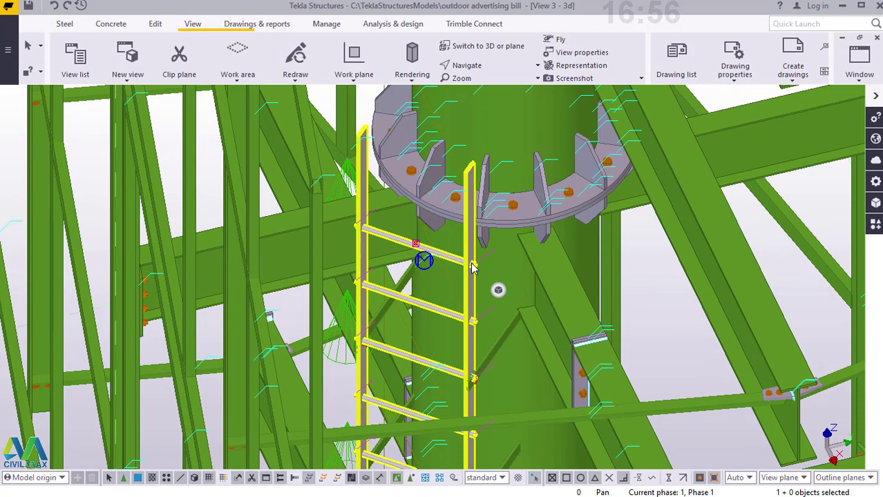
right_click(472, 268)
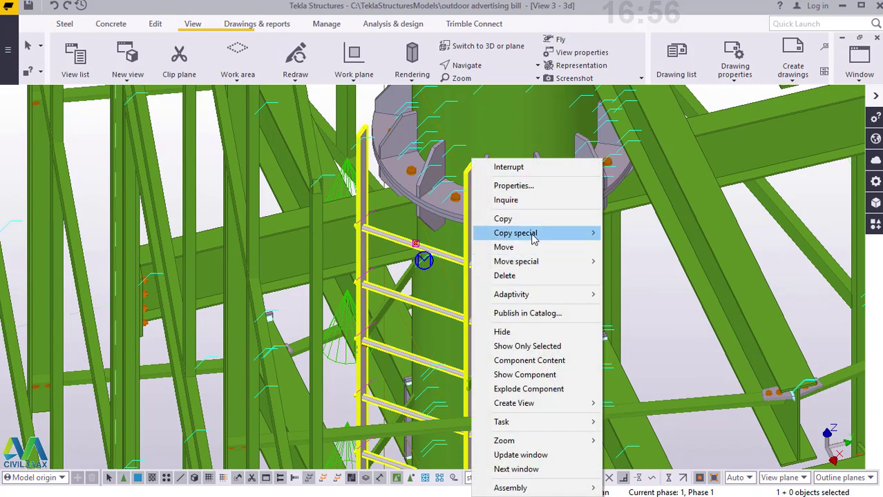
mouse_move(562, 234)
click(632, 234)
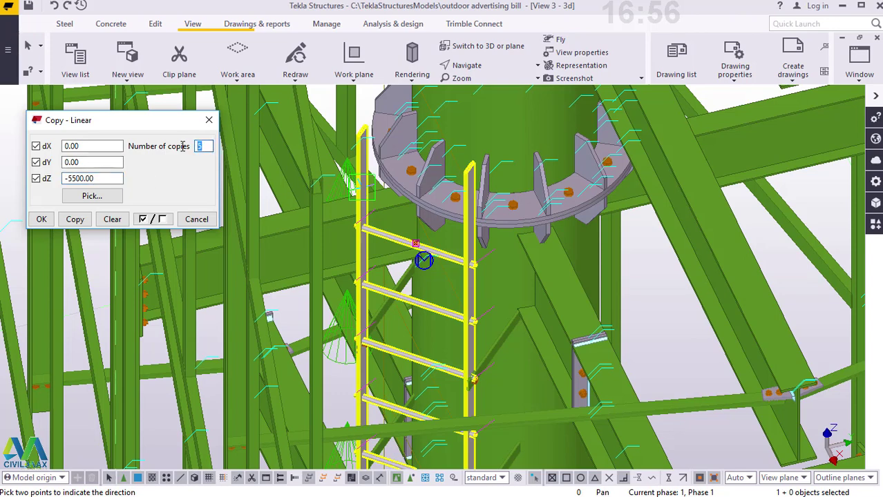
click(41, 219)
right_click(141, 182)
click(166, 190)
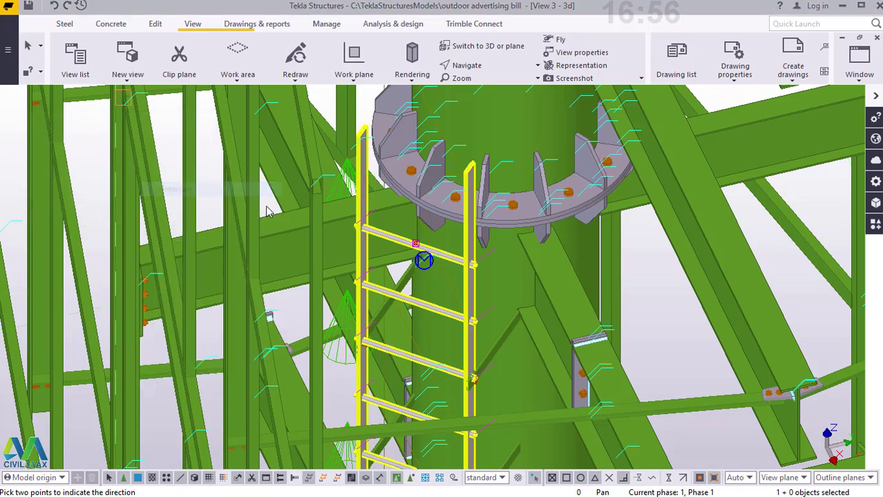
- Examine the copied ladder's lower end at the column base, checking its position against the base plate, stiffeners and foundation
scroll(268, 207, down, 3)
scroll(331, 215, down, 5)
scroll(387, 255, up, 5)
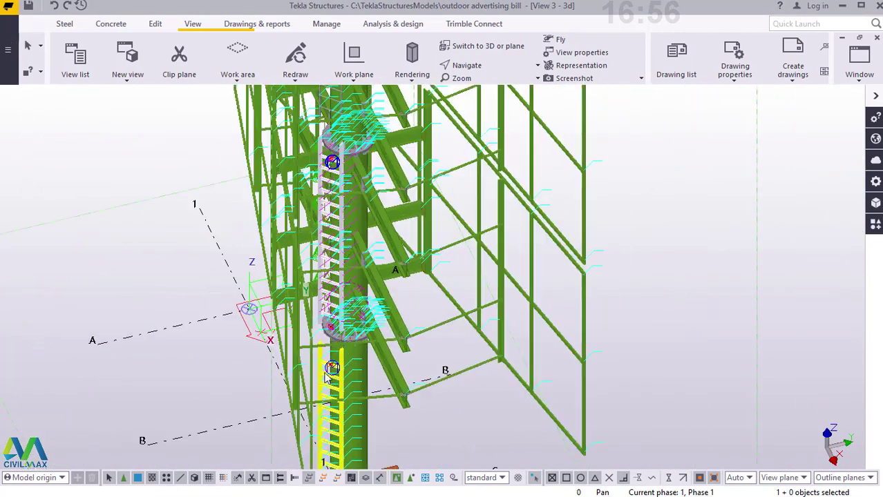
scroll(387, 255, down, 4)
scroll(384, 411, up, 4)
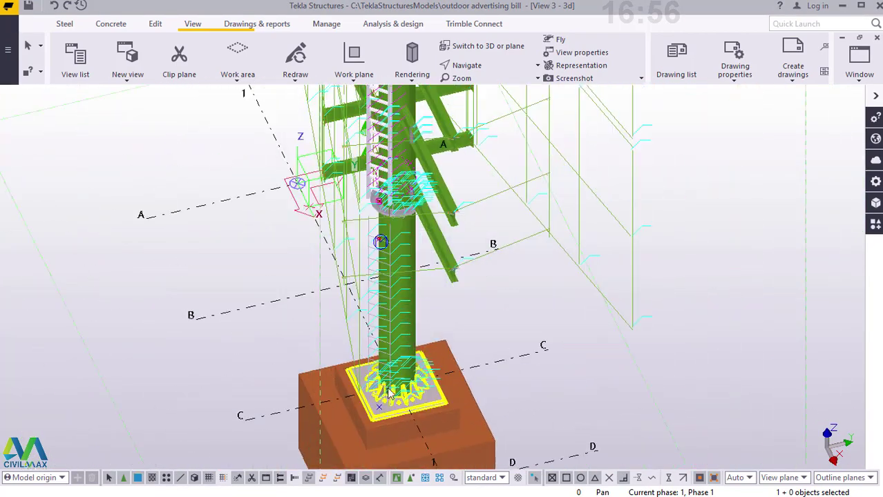
scroll(383, 412, up, 5)
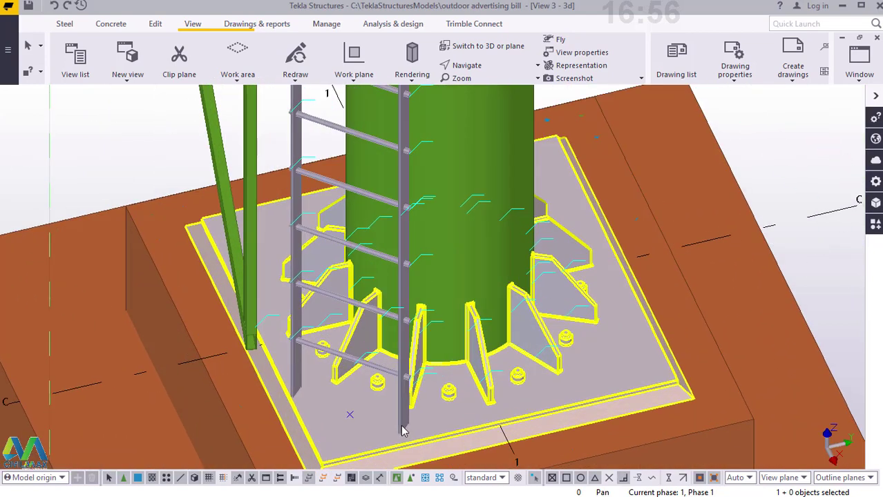
click(404, 415)
click(435, 256)
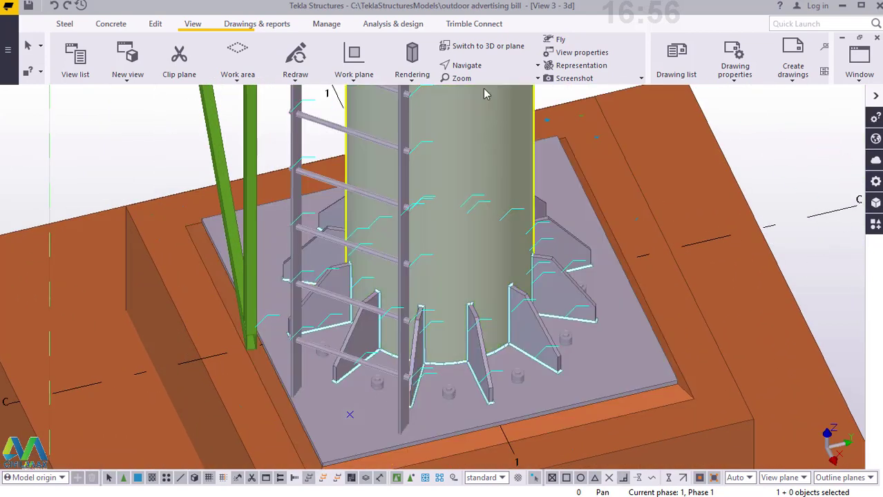
click(476, 68)
click(475, 110)
ctrl+middle_drag(366, 240, 554, 160)
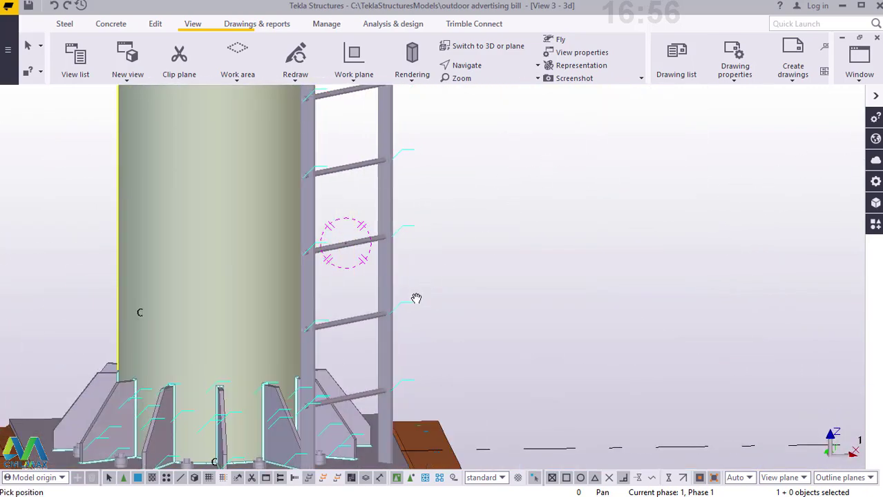
scroll(415, 299, down, 2)
ctrl+middle_drag(406, 267, 490, 195)
right_click(493, 191)
click(544, 198)
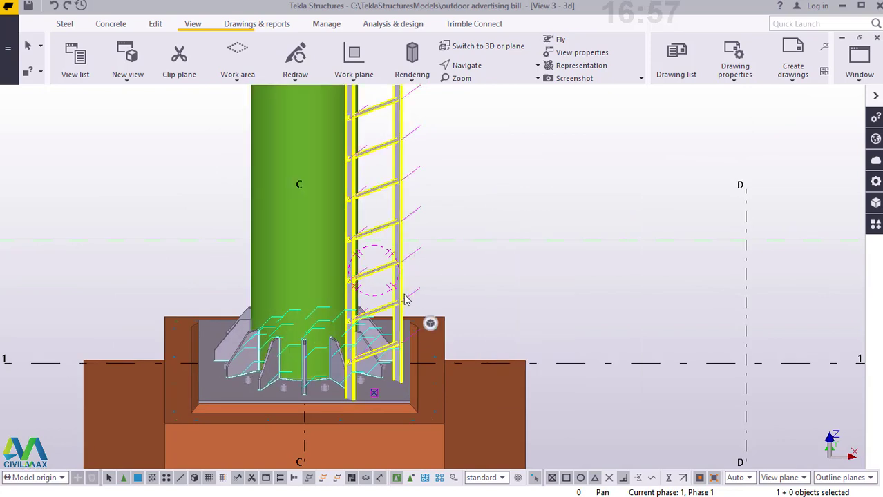
- Display the parts as transparent and examine the copied ladder's upper end from the side, checking its clearance to the lower column flange
key(ctrl+2)
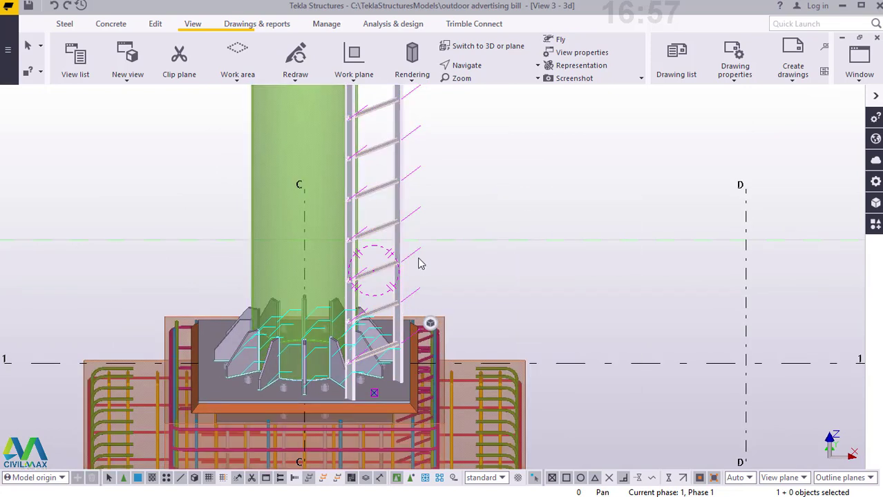
click(465, 65)
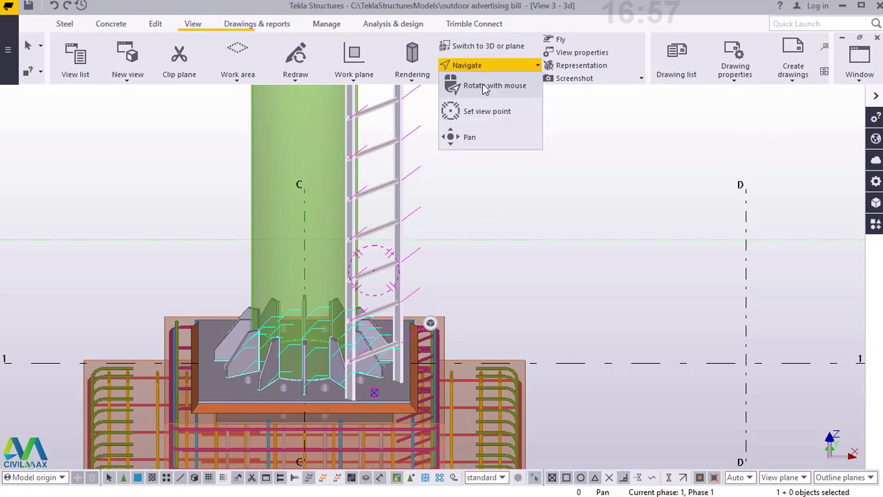
click(477, 85)
drag(390, 399, 365, 399)
scroll(365, 399, down, 3)
drag(366, 263, 250, 250)
scroll(364, 211, up, 7)
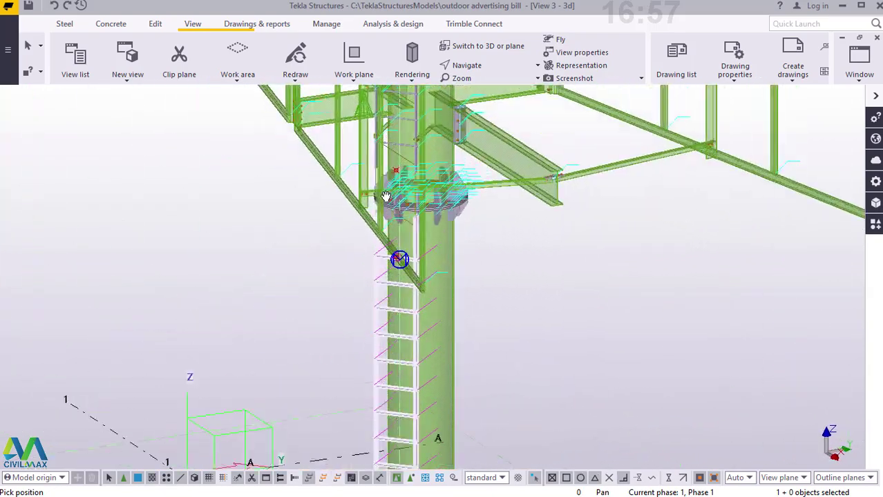
scroll(442, 247, up, 2)
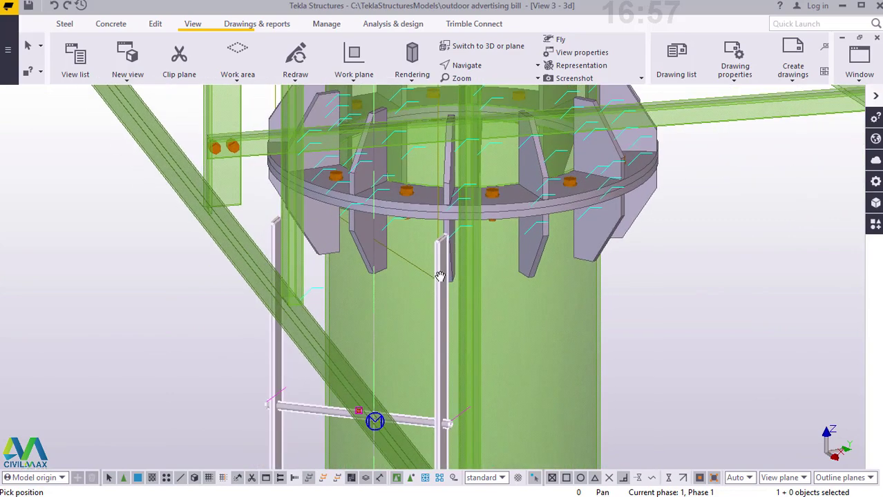
click(475, 66)
ctrl+middle_drag(449, 234, 347, 190)
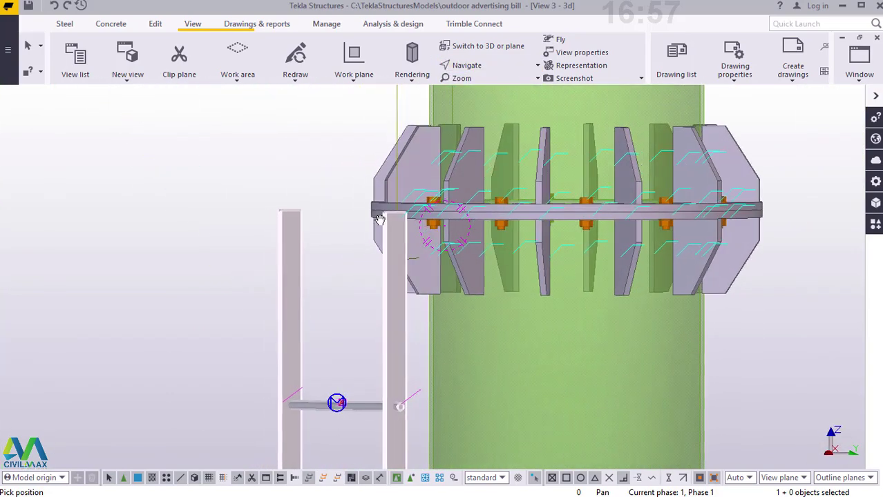
scroll(420, 220, down, 2)
scroll(420, 219, down, 10)
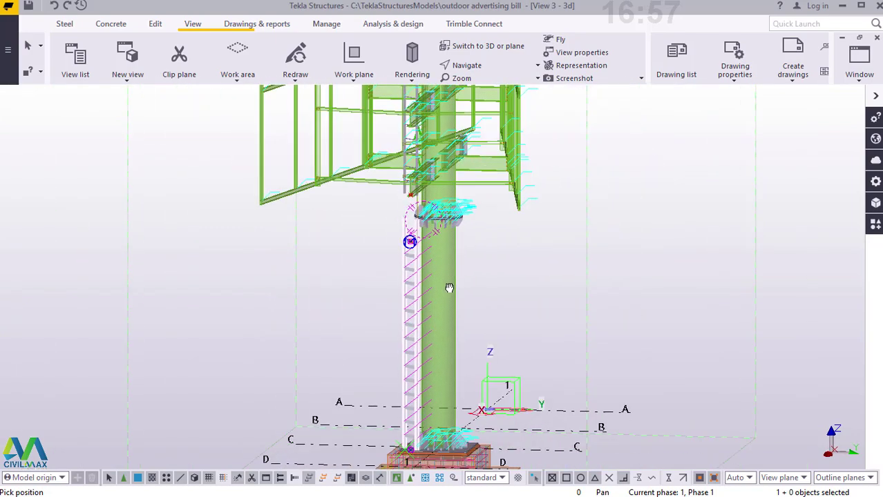
right_click(613, 217)
click(615, 219)
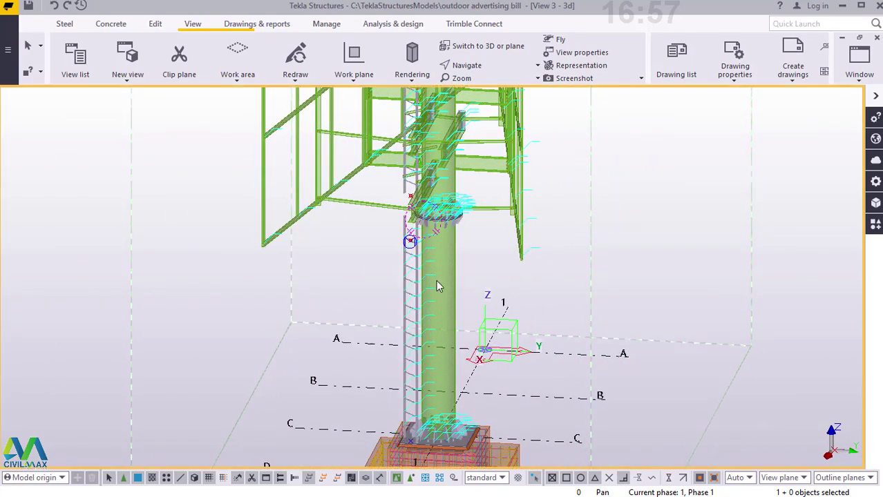
- Examine the gap between the ladder sections at the lower flange and the ladder's brackets up to the top of the column
scroll(404, 275, up, 2)
scroll(421, 204, up, 3)
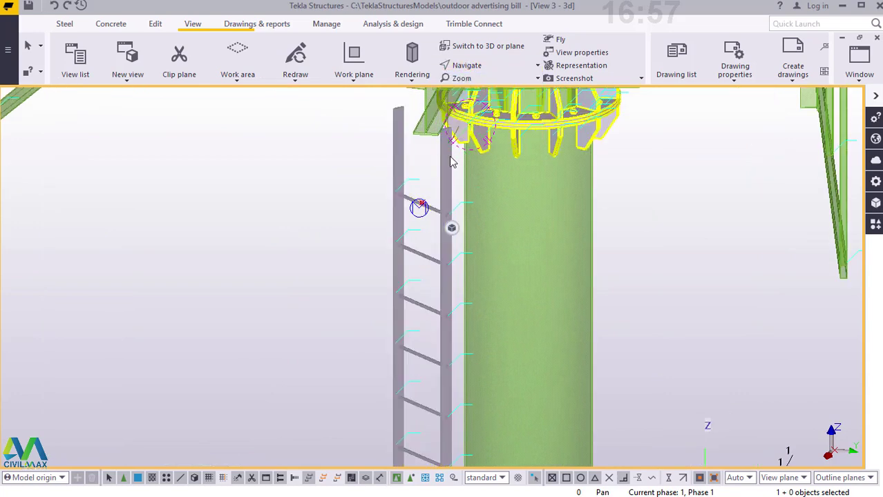
ctrl+middle_drag(473, 162, 469, 236)
scroll(464, 276, down, 4)
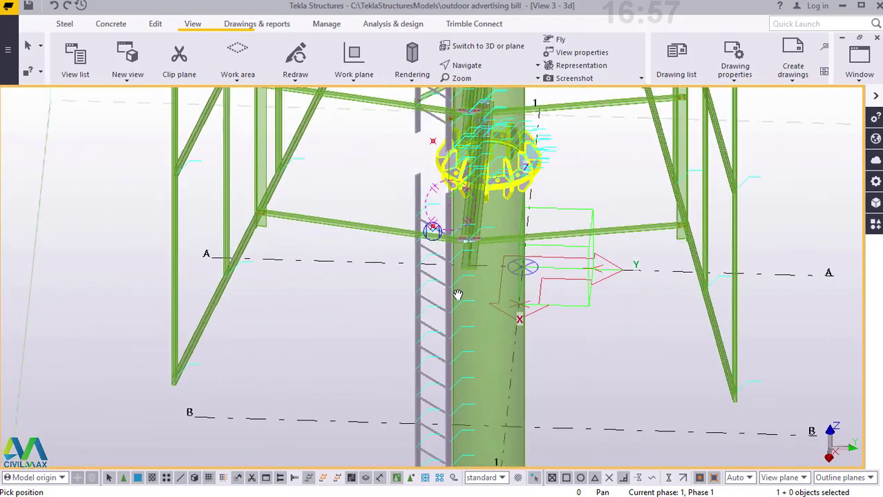
scroll(433, 152, up, 7)
scroll(444, 289, down, 10)
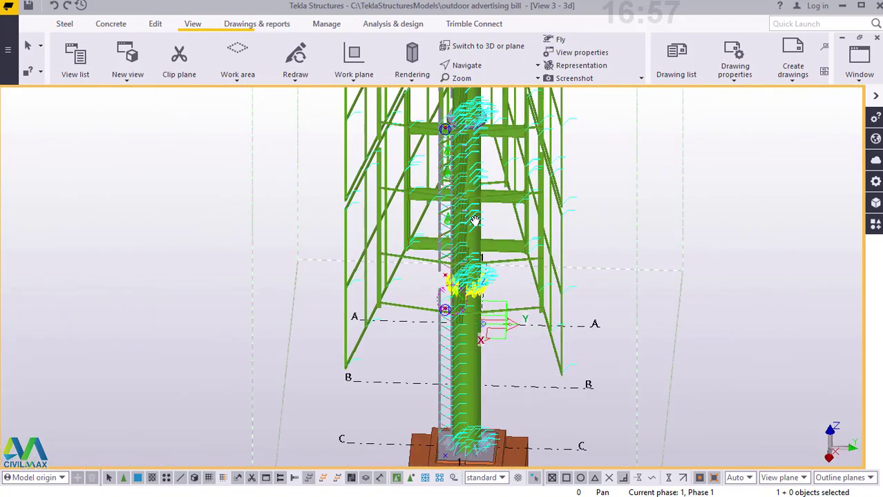
scroll(463, 187, up, 6)
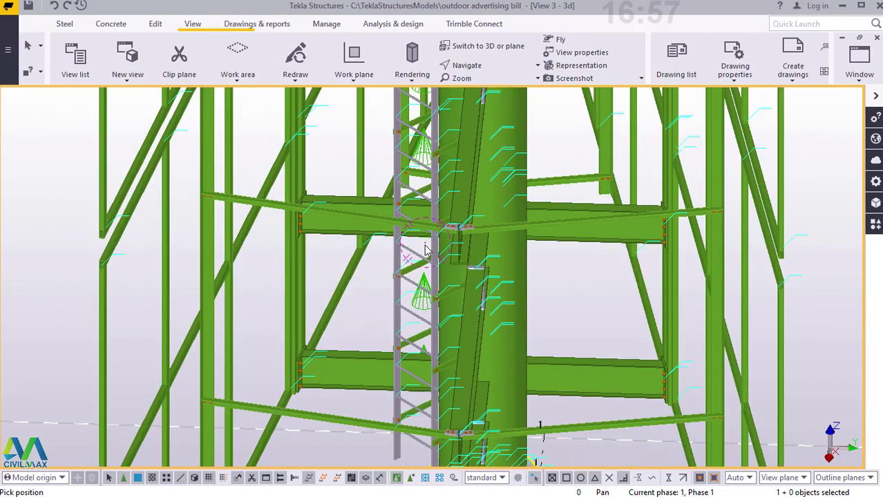
middle_drag(403, 184, 432, 259)
middle_drag(402, 153, 416, 233)
scroll(415, 233, down, 4)
scroll(446, 168, up, 5)
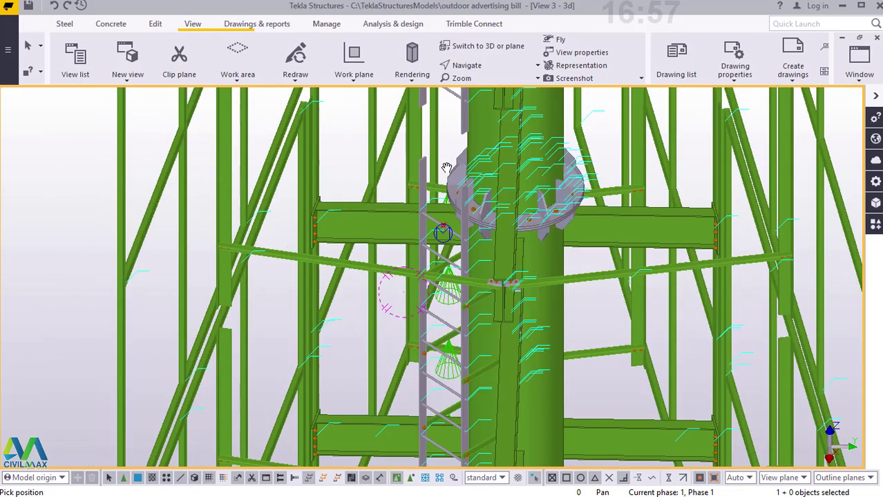
scroll(449, 164, down, 8)
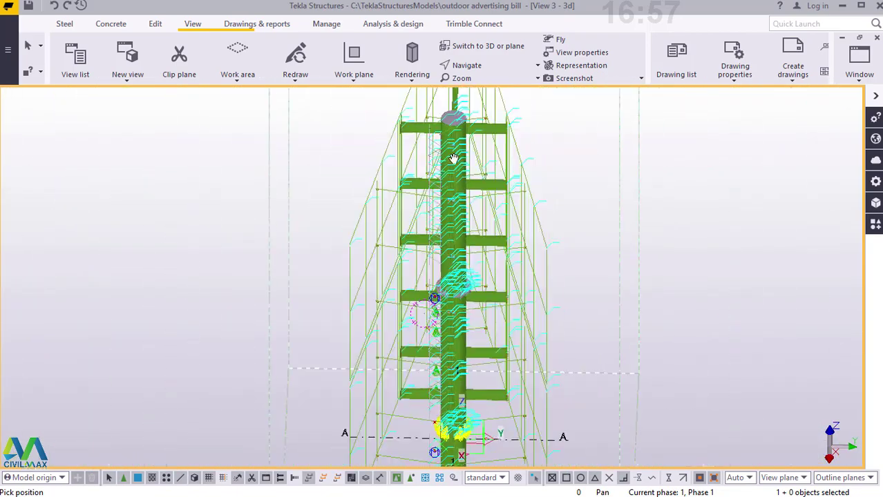
scroll(453, 159, up, 8)
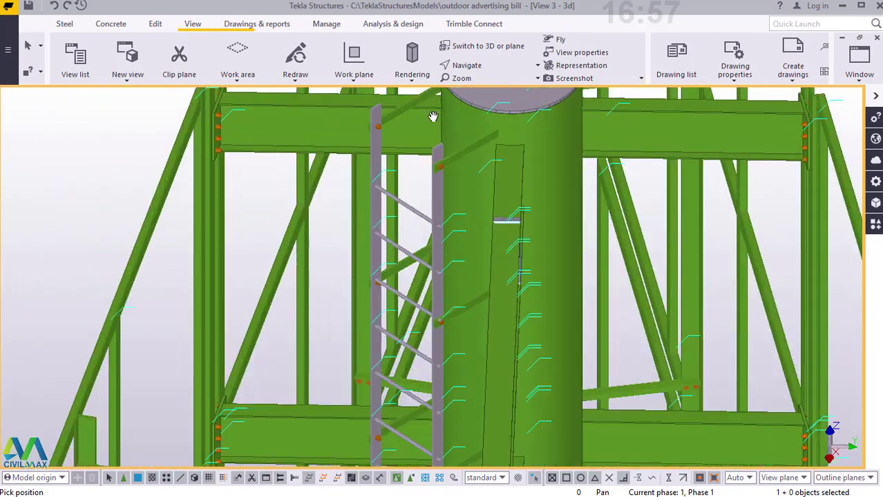
- Copy the upper ladder's two topmost brackets with their bolts from the stringer's top-edge midpoint to the matching point on the lower ladder
right_click(433, 118)
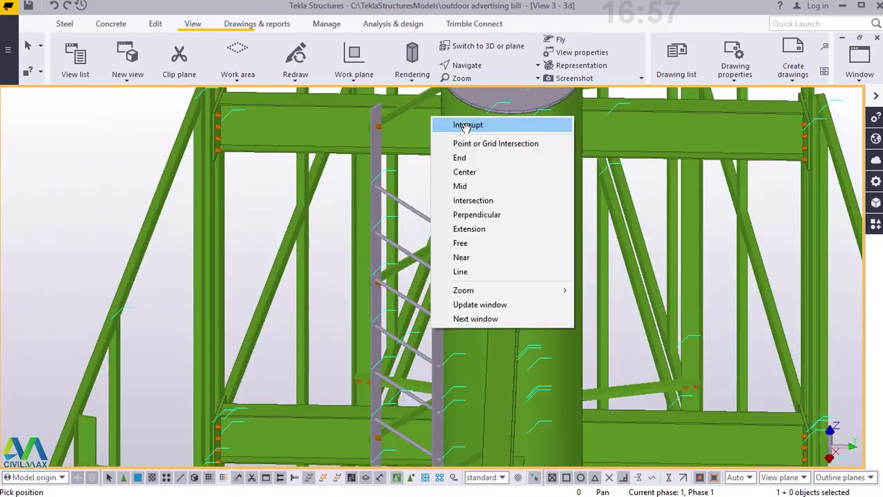
click(465, 125)
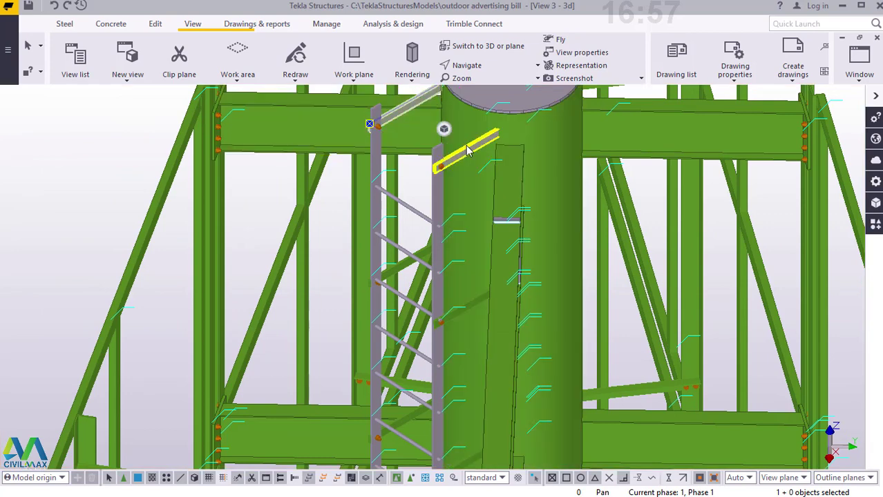
ctrl+click(399, 122)
scroll(397, 120, up, 4)
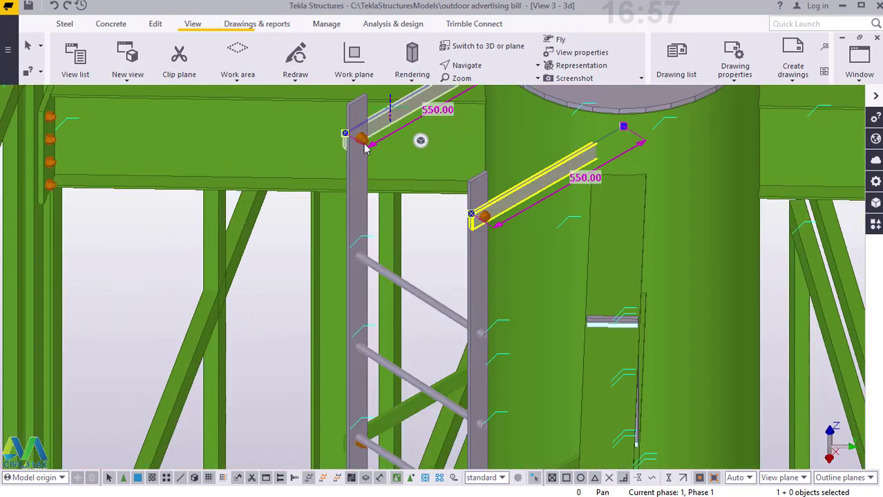
scroll(366, 147, up, 3)
ctrl+click(326, 163)
ctrl+click(591, 331)
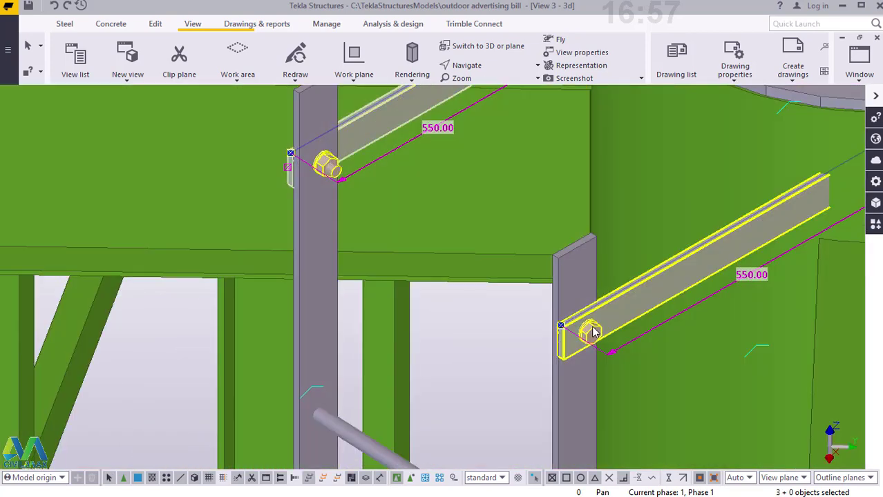
right_click(592, 332)
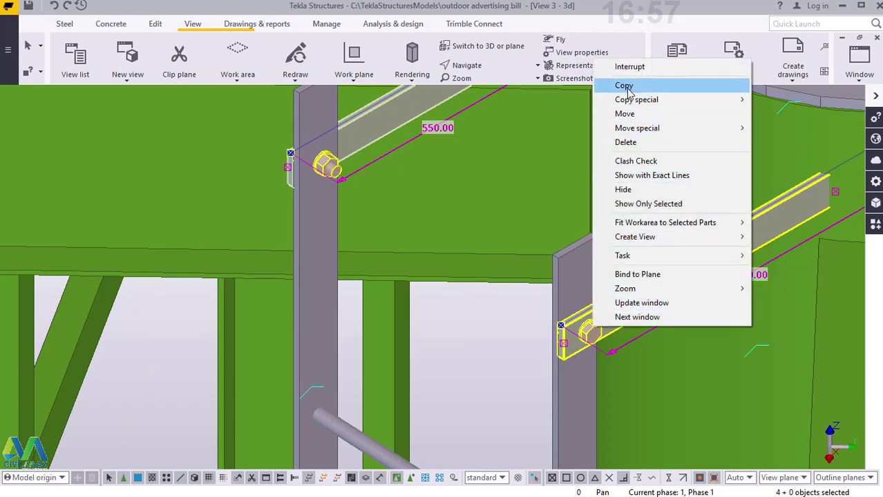
click(625, 85)
scroll(553, 263, up, 1)
scroll(566, 250, up, 3)
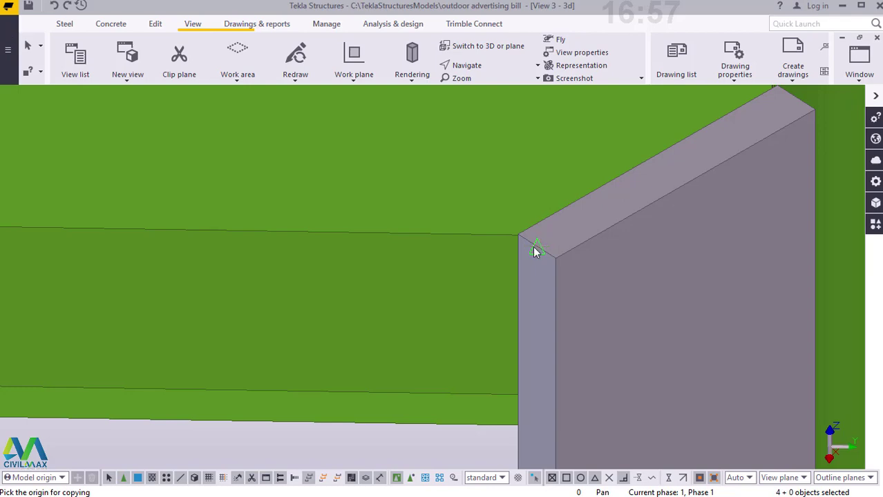
click(536, 251)
scroll(523, 210, down, 6)
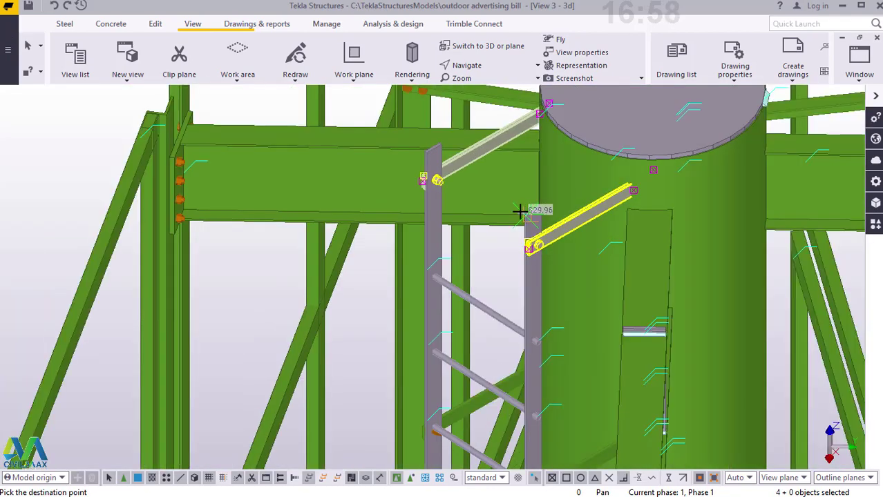
scroll(519, 210, down, 10)
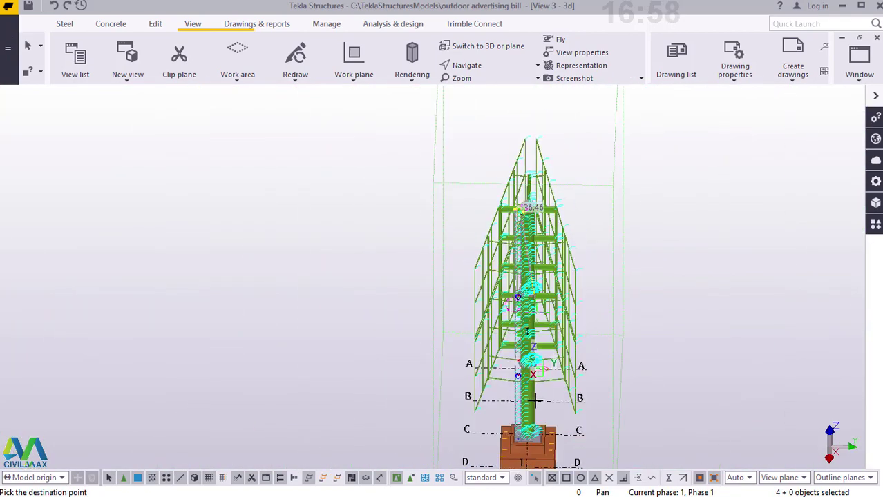
scroll(536, 400, up, 8)
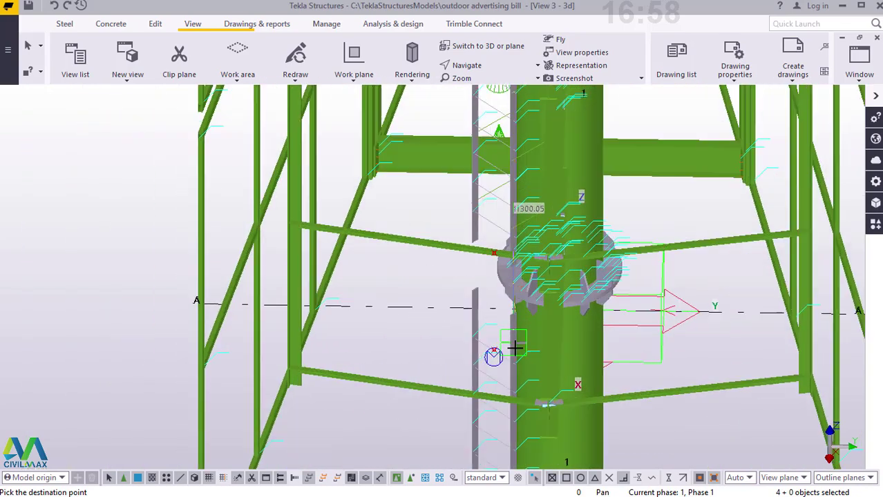
scroll(512, 304, up, 10)
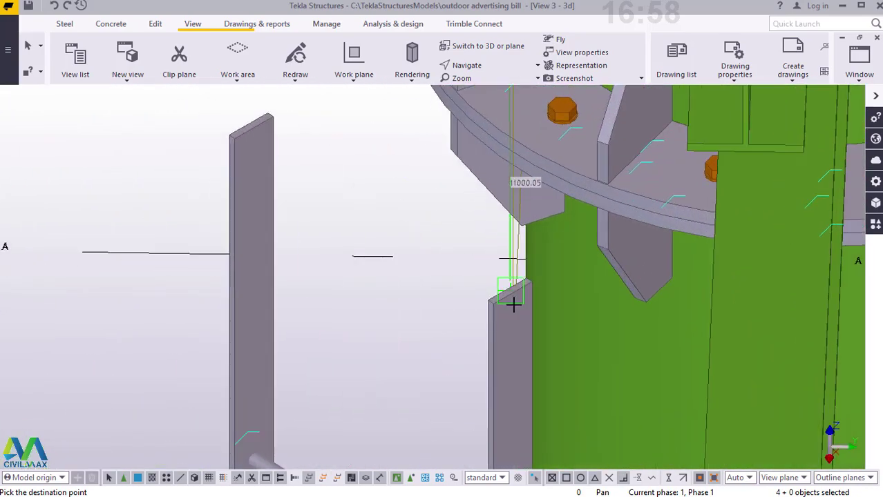
scroll(513, 304, up, 6)
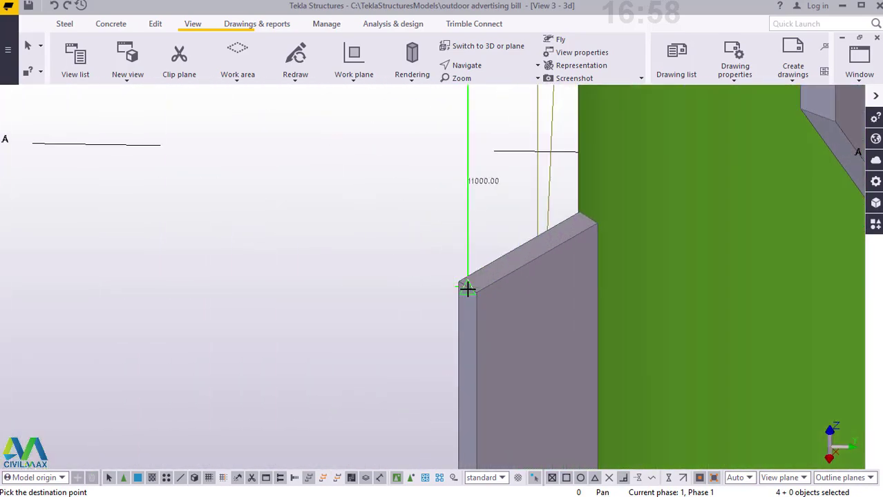
right_click(468, 292)
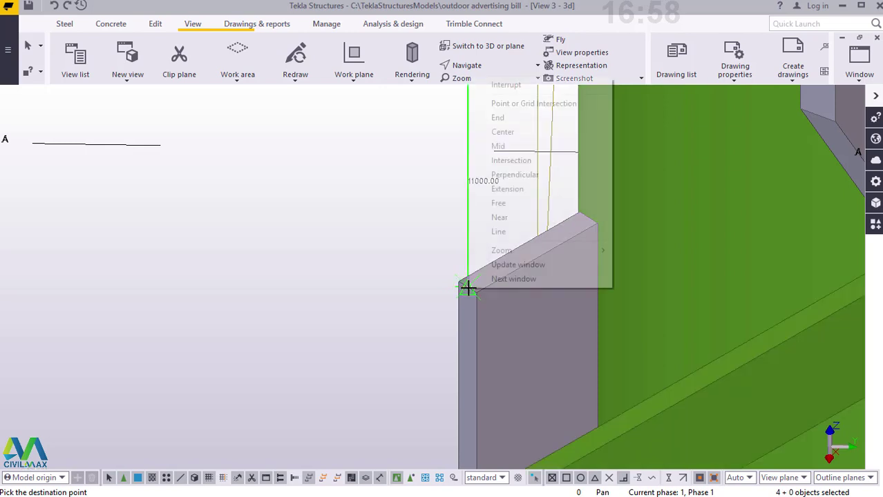
click(498, 85)
- Move the copied brackets and bolts at the top of the lower ladder linearly by dZ -500, with dX and dY at 0
scroll(556, 200, down, 8)
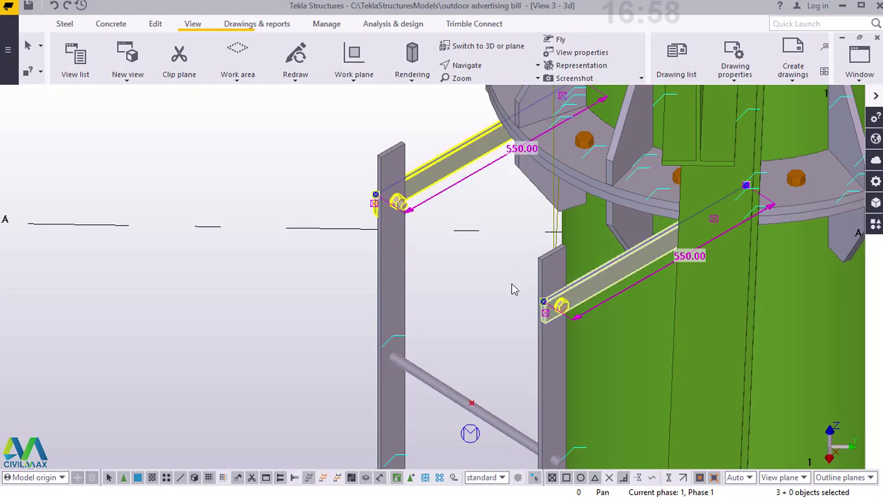
right_click(325, 169)
mouse_move(465, 235)
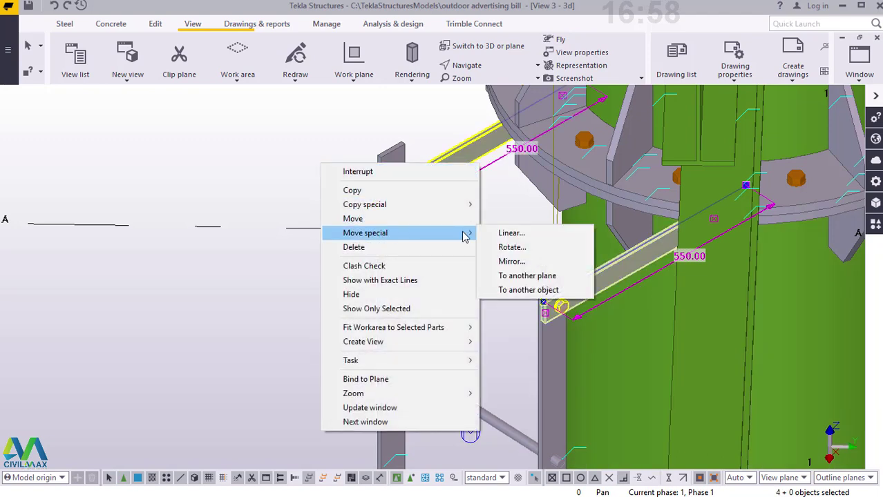
click(512, 234)
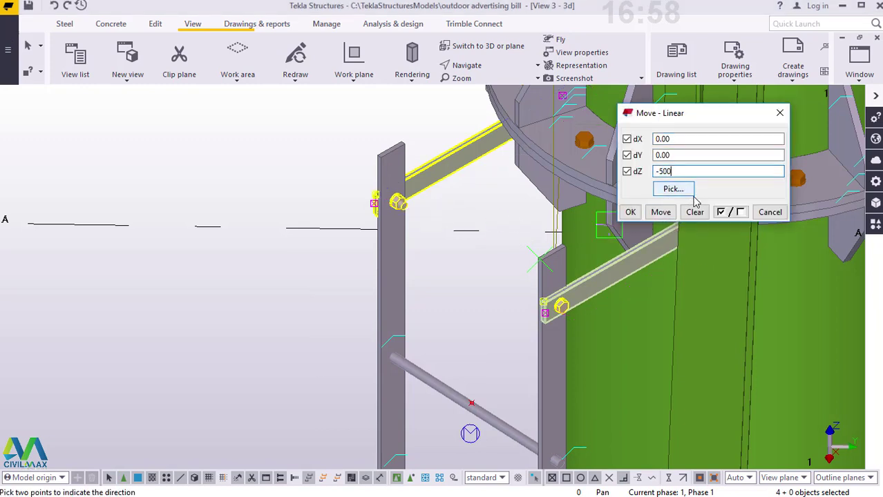
click(661, 212)
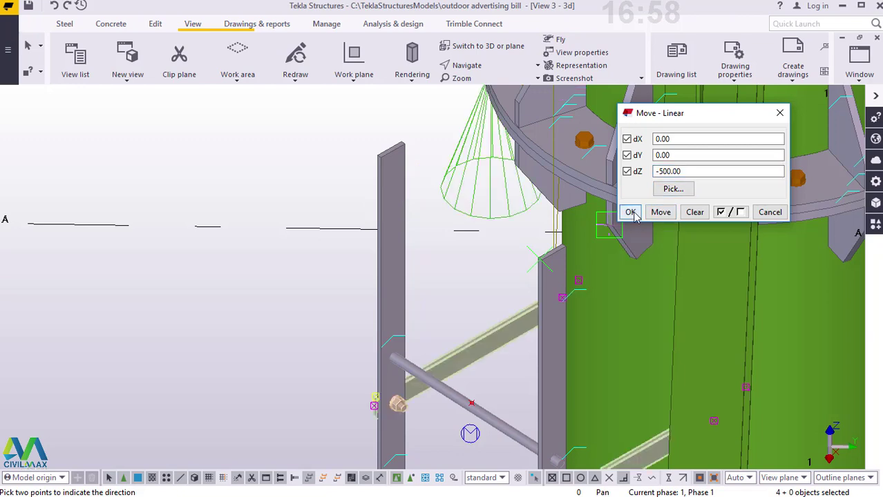
click(633, 214)
right_click(321, 159)
click(367, 170)
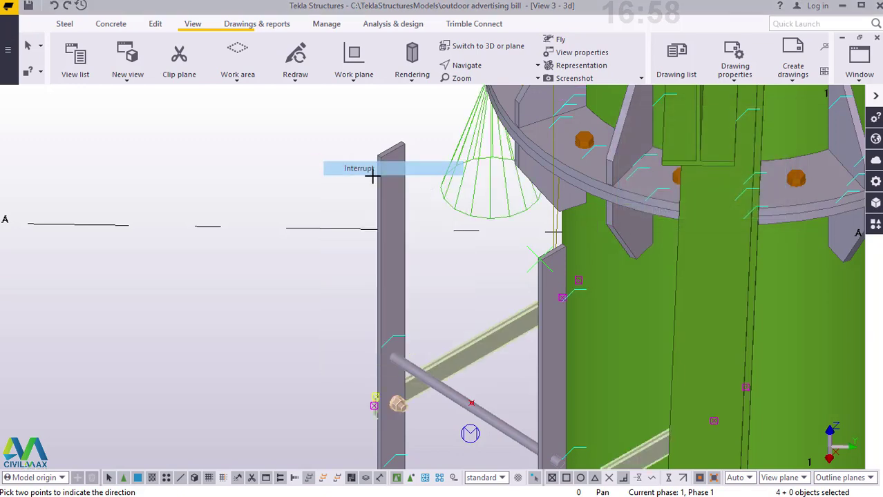
- Copy the lower ladder's bracket pair and bolts linearly five times at dZ -700, keeping dX and dY at 0
scroll(446, 194, down, 3)
scroll(449, 199, down, 5)
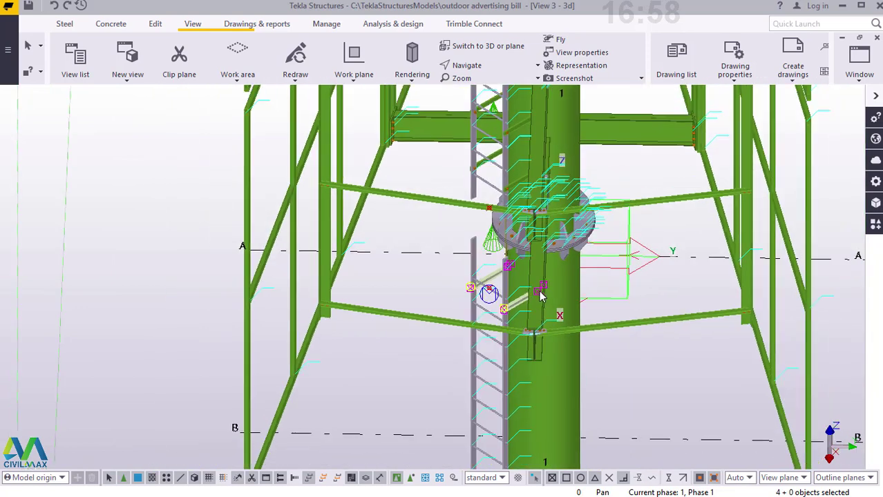
right_click(406, 266)
mouse_move(470, 274)
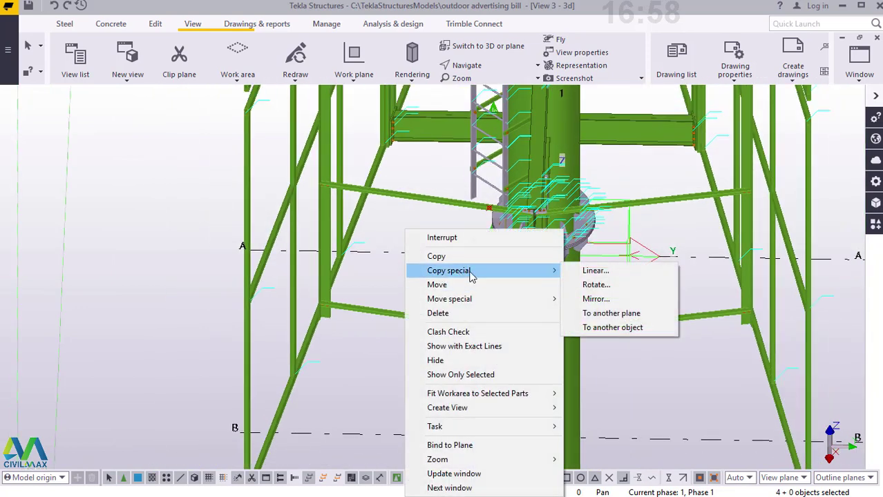
click(586, 273)
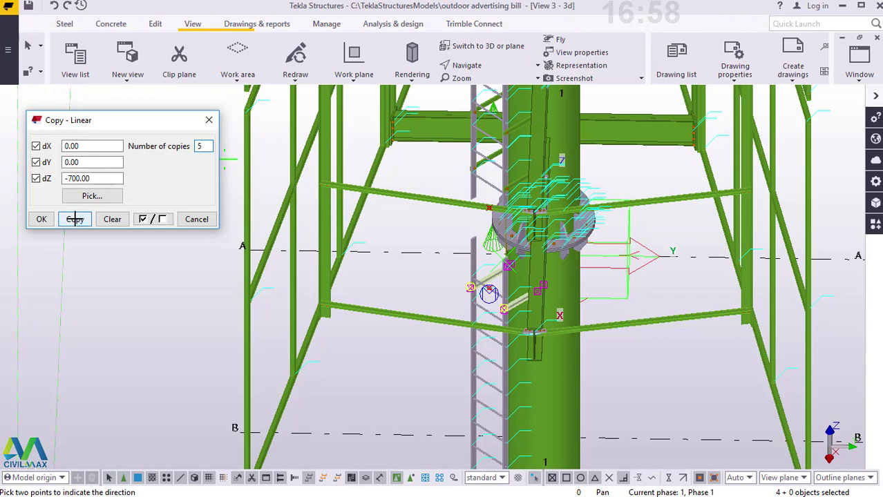
click(41, 219)
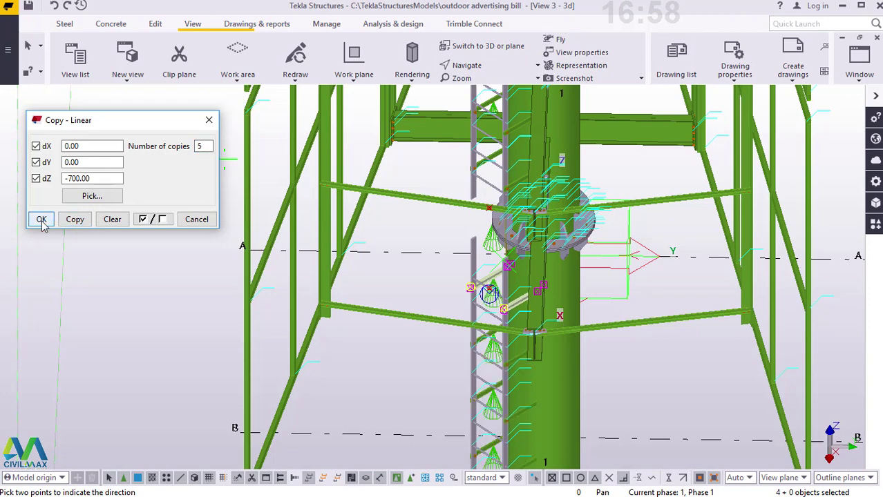
- Examine the repeated brackets down to the column base and display the parts as transparent
scroll(304, 200, down, 5)
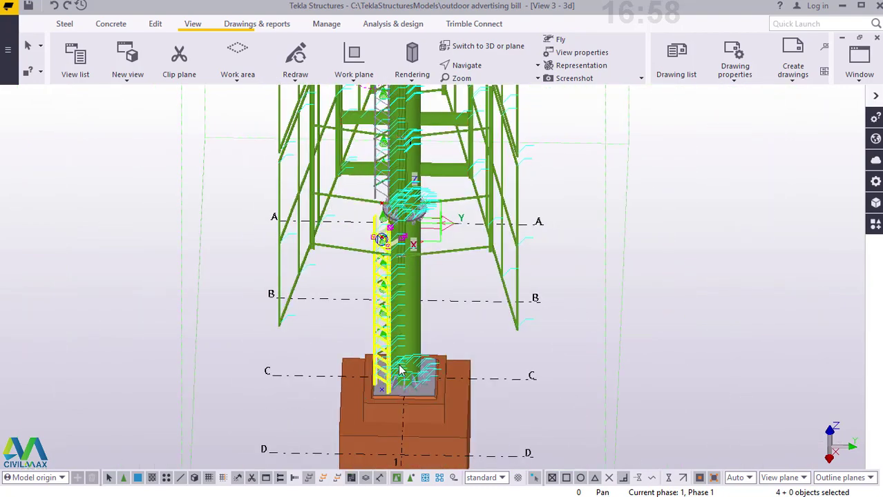
scroll(400, 370, up, 5)
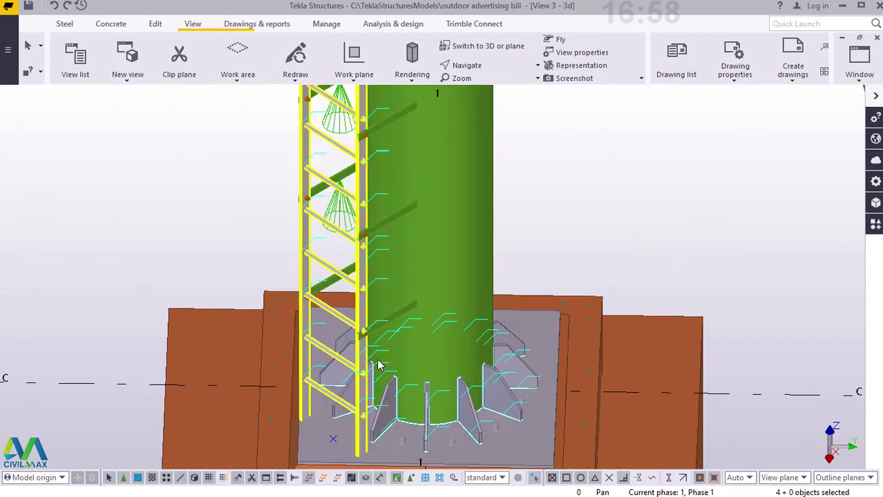
scroll(373, 423, up, 3)
scroll(423, 308, down, 3)
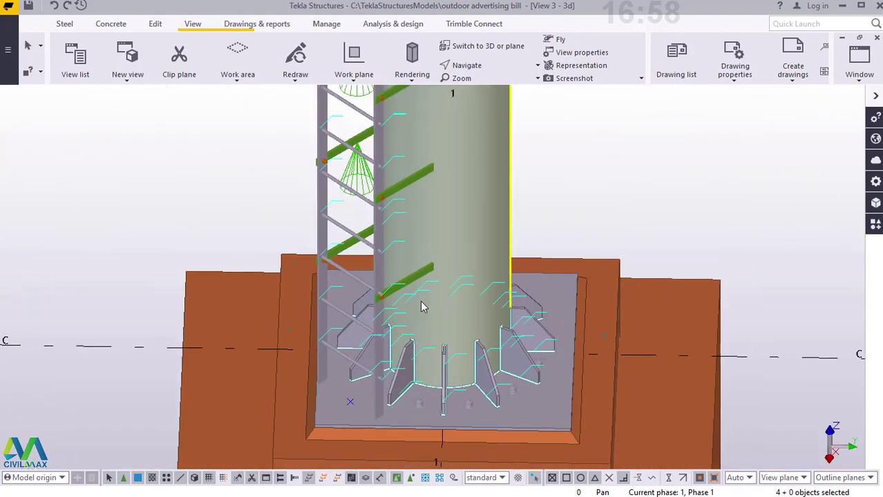
scroll(423, 308, down, 2)
key(ctrl+2)
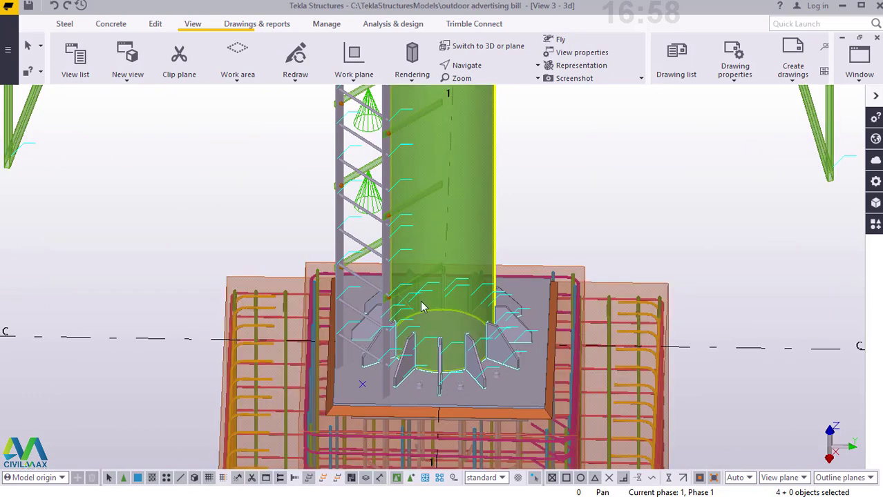
scroll(423, 308, up, 5)
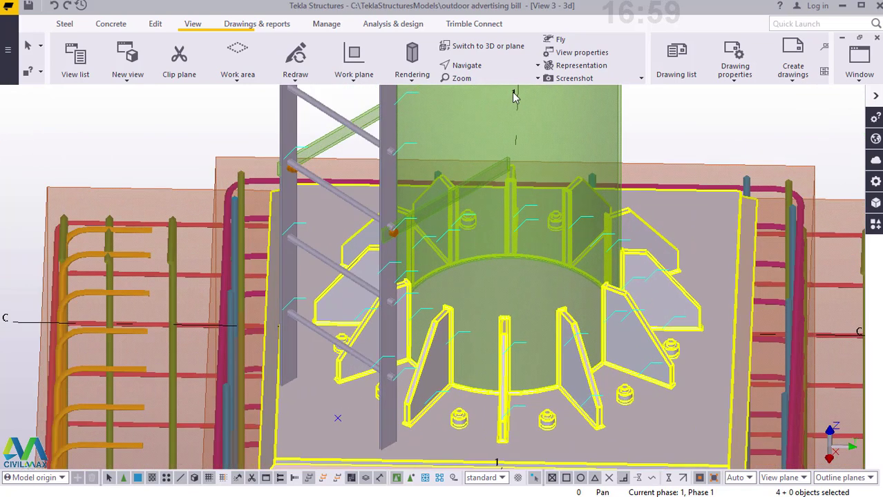
- Examine the lower ladder's foot from the side and from above, checking its position against the base plate, stiffeners and anchor bolts
click(481, 67)
click(467, 138)
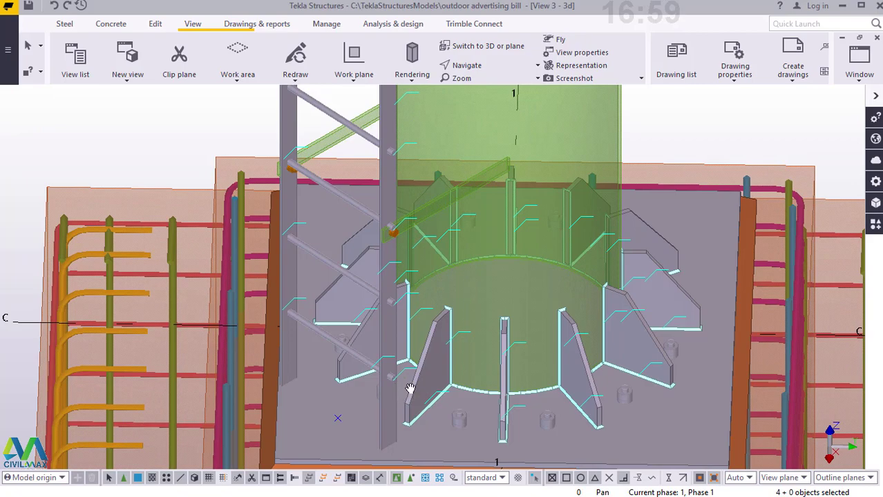
scroll(410, 389, down, 5)
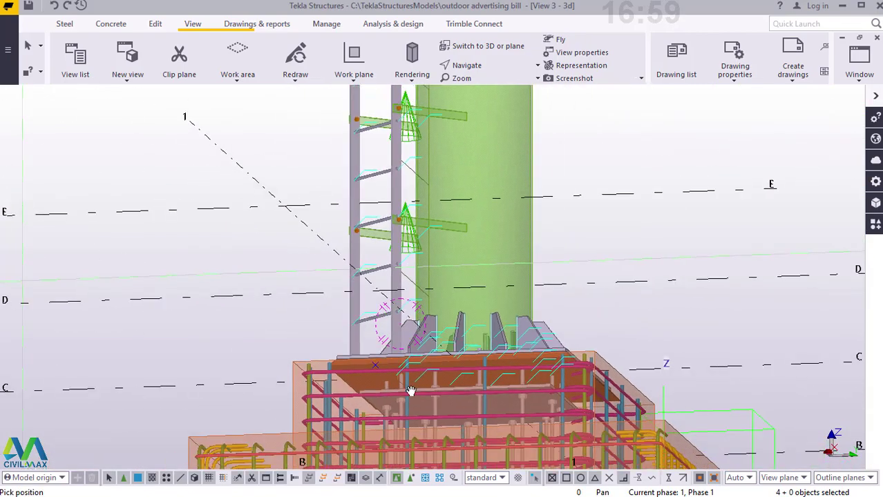
scroll(410, 389, up, 10)
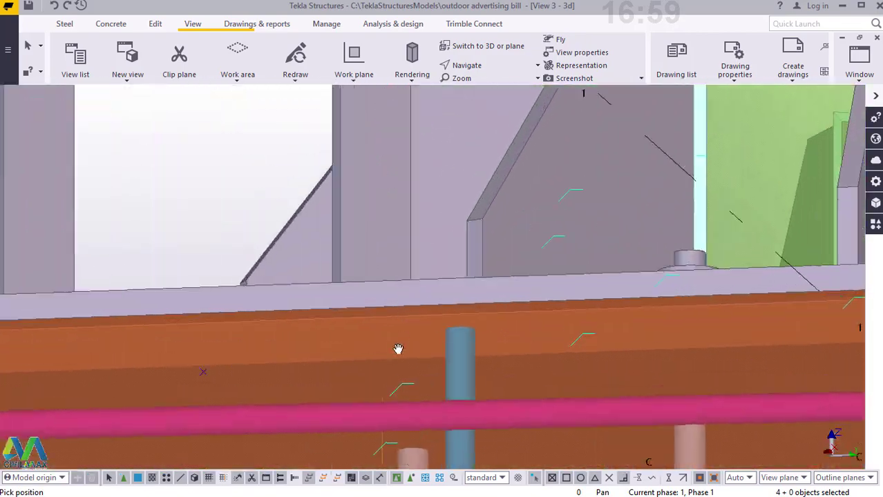
scroll(401, 342, down, 5)
scroll(508, 136, up, 3)
click(475, 65)
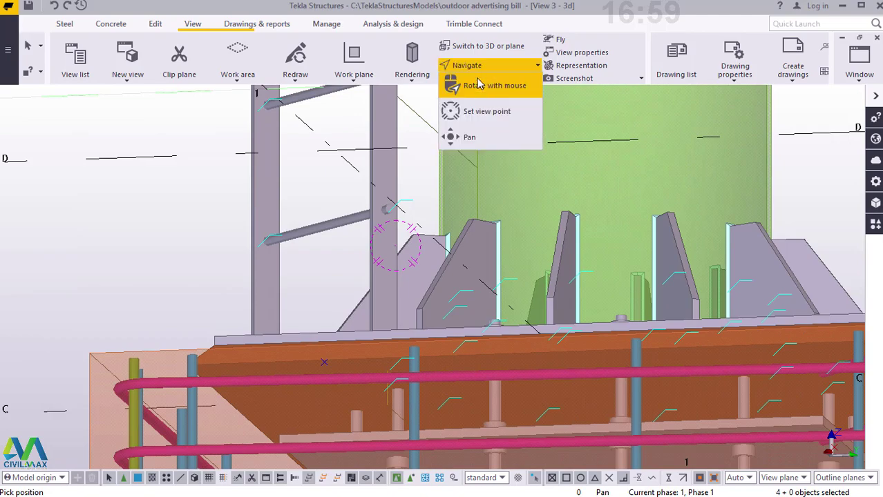
click(487, 84)
ctrl+middle_drag(388, 191, 437, 241)
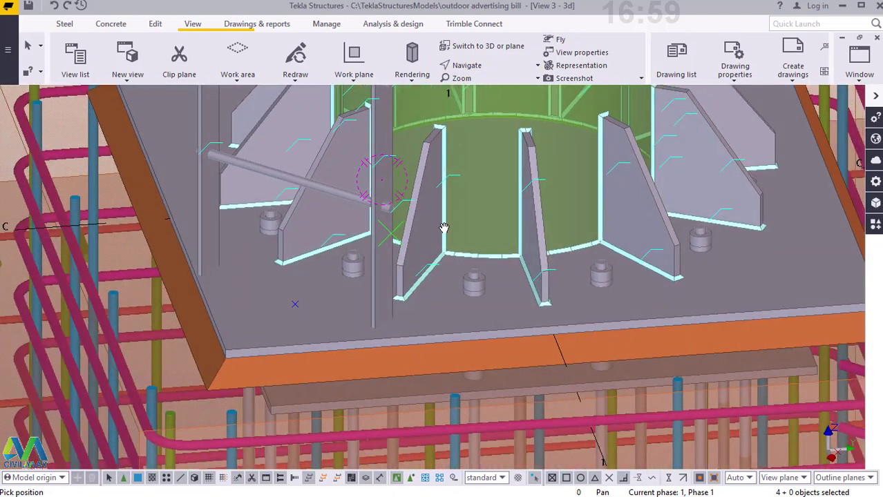
scroll(429, 231, up, 3)
scroll(348, 375, down, 3)
scroll(347, 373, down, 6)
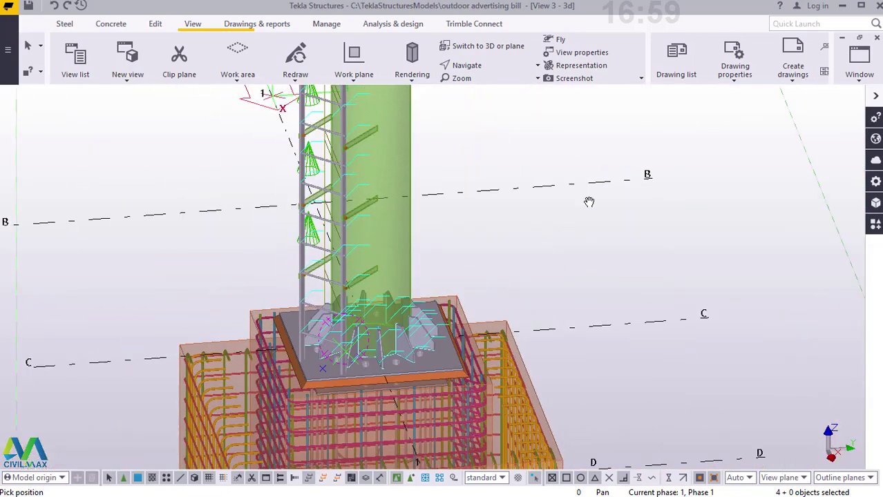
right_click(587, 200)
click(591, 209)
scroll(435, 311, down, 2)
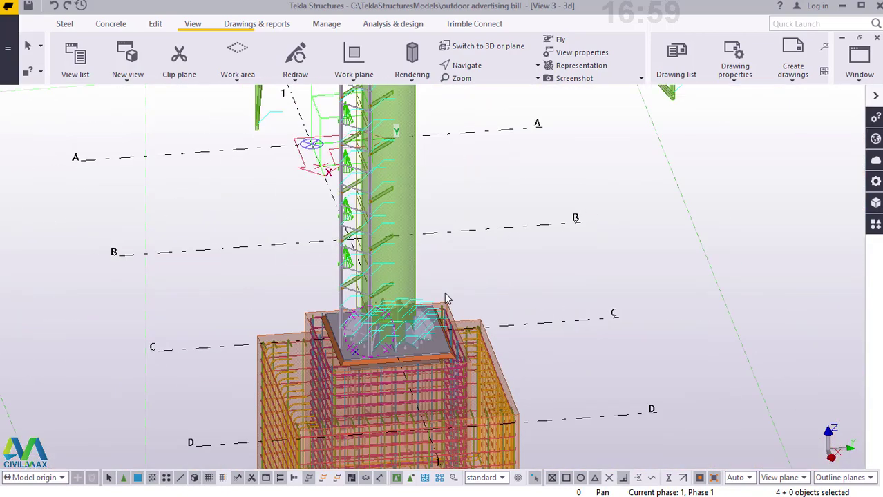
- Display the column, foundation and other parts as solid rendered objects again
key(ctrl+4)
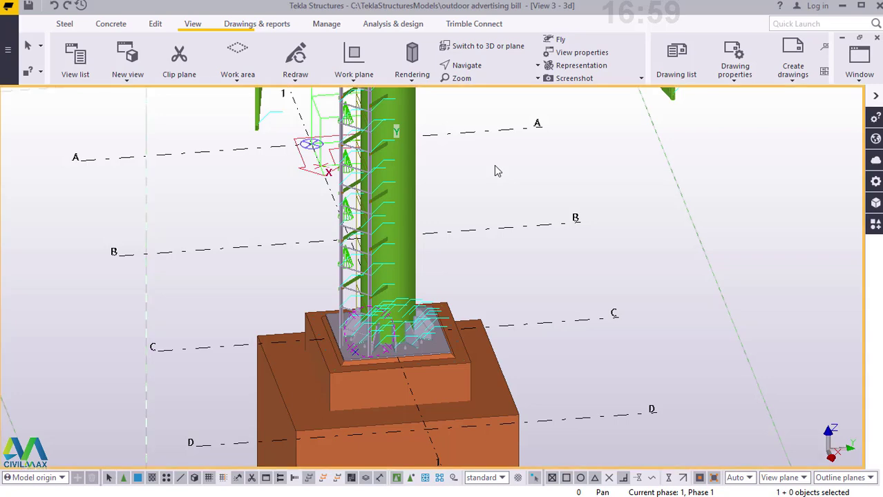
right_click(494, 169)
click(541, 240)
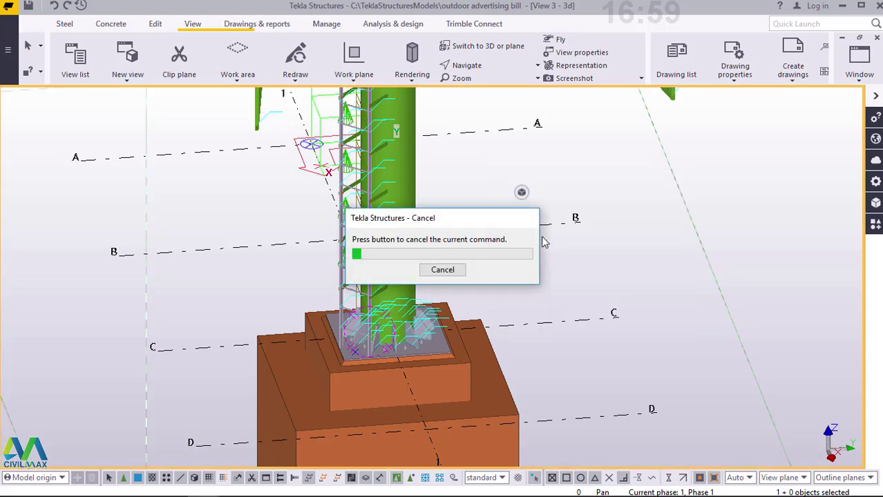
- Examine where the upper and lower ladder sections meet beside the column's flanged splice, including the gap between their rails
scroll(392, 330, down, 2)
scroll(392, 330, down, 1)
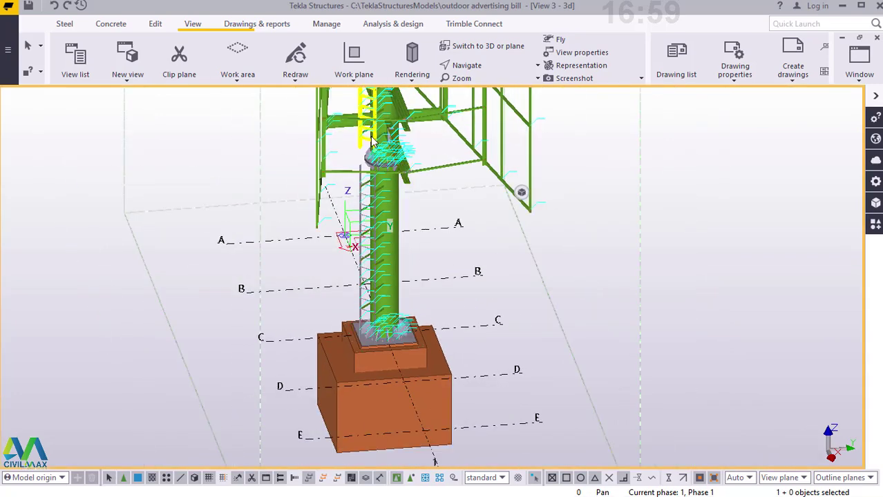
scroll(374, 136, up, 3)
click(475, 67)
click(480, 85)
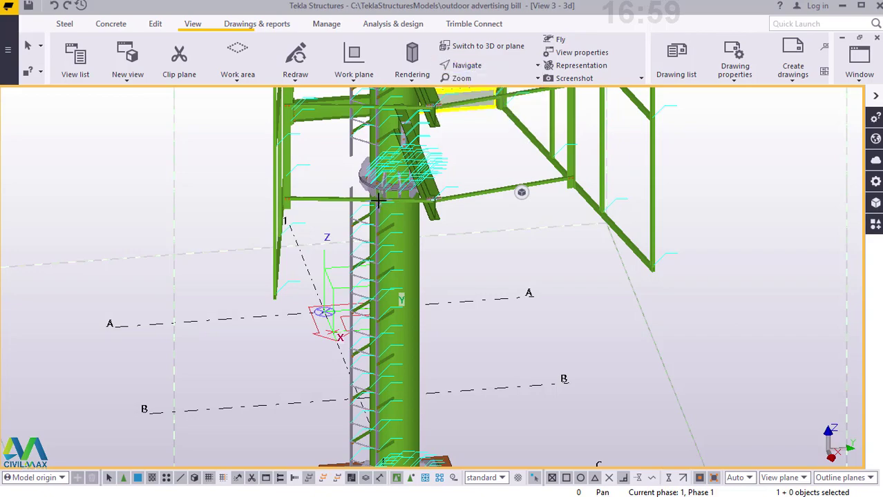
drag(395, 207, 561, 186)
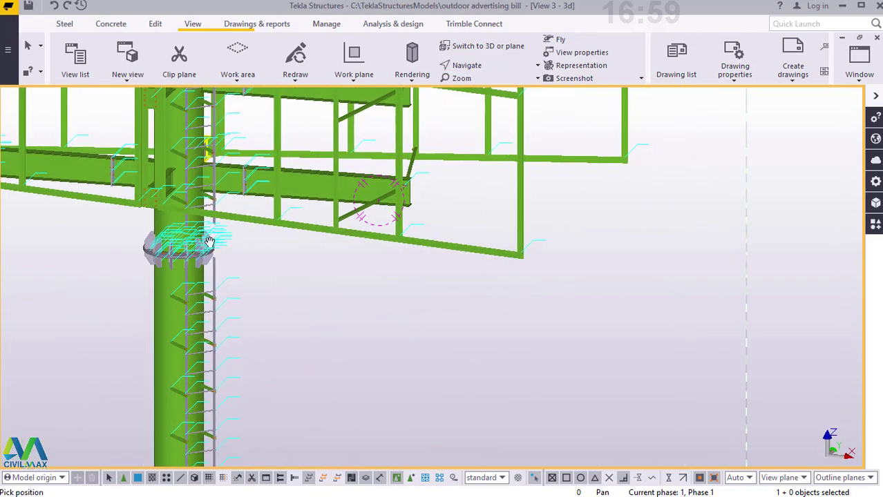
scroll(210, 242, up, 2)
scroll(157, 293, up, 8)
scroll(334, 255, down, 5)
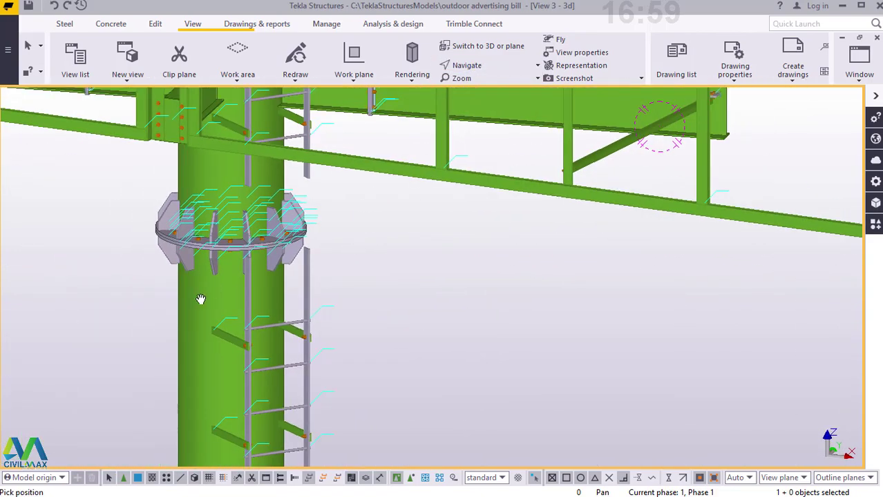
scroll(201, 298, up, 5)
scroll(295, 174, down, 5)
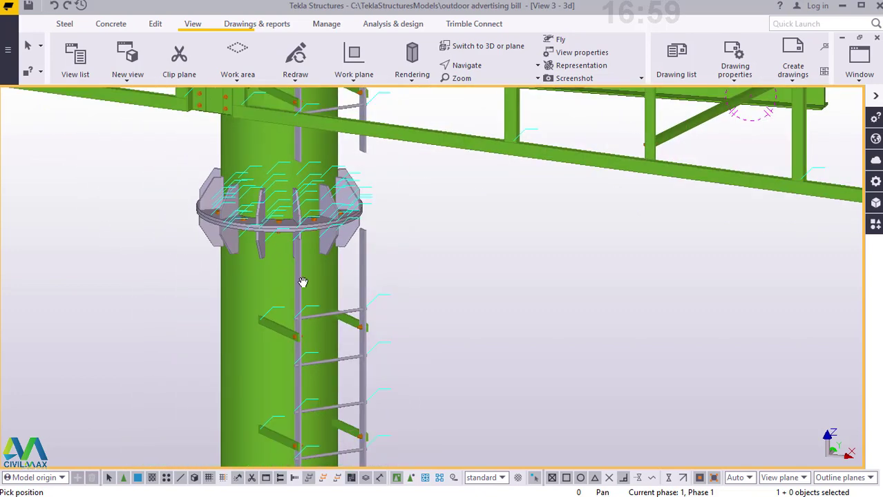
right_click(369, 237)
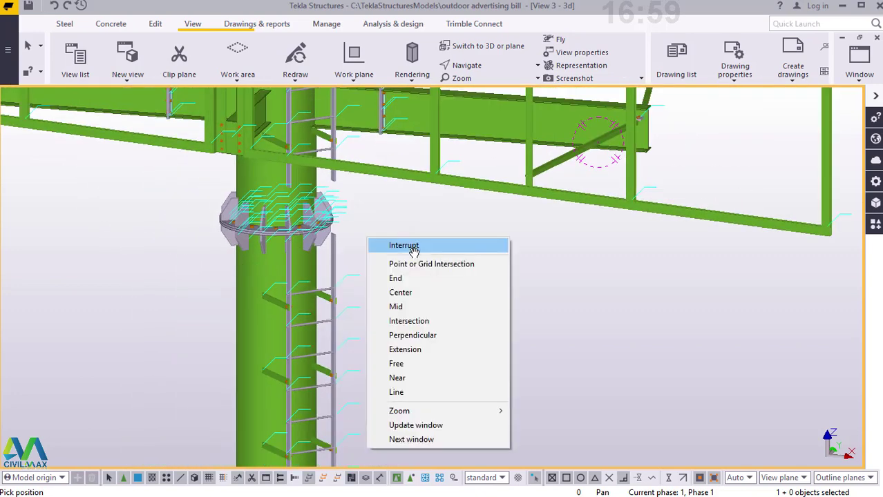
click(413, 248)
- Inspect the upper ladder's bolted brackets and lower end, and the lower ladder from above down to the base plate
click(244, 275)
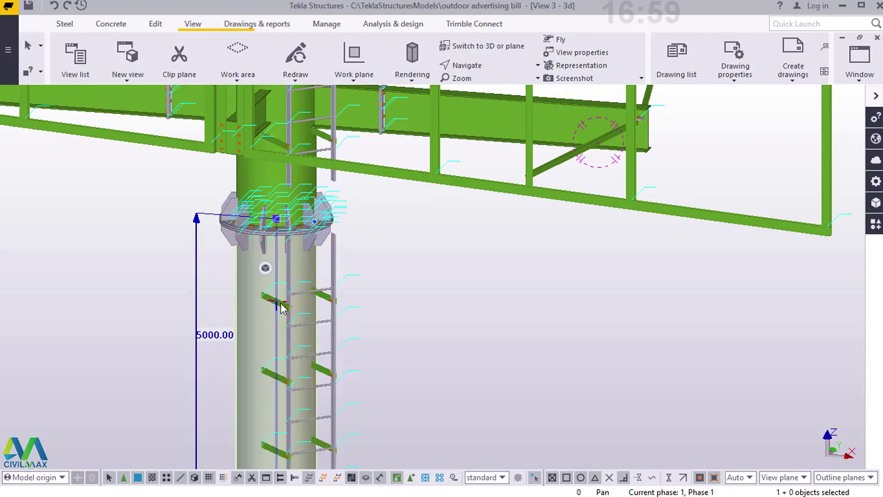
scroll(281, 304, up, 3)
scroll(297, 363, down, 4)
scroll(314, 165, up, 4)
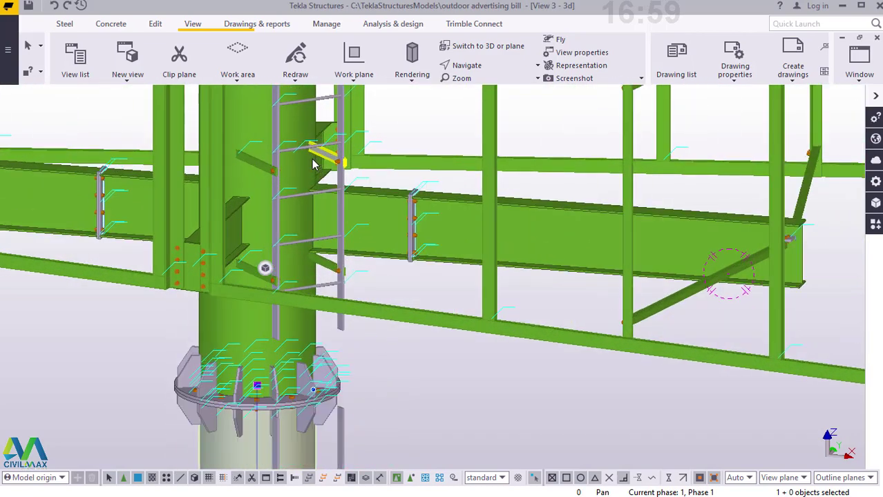
click(271, 150)
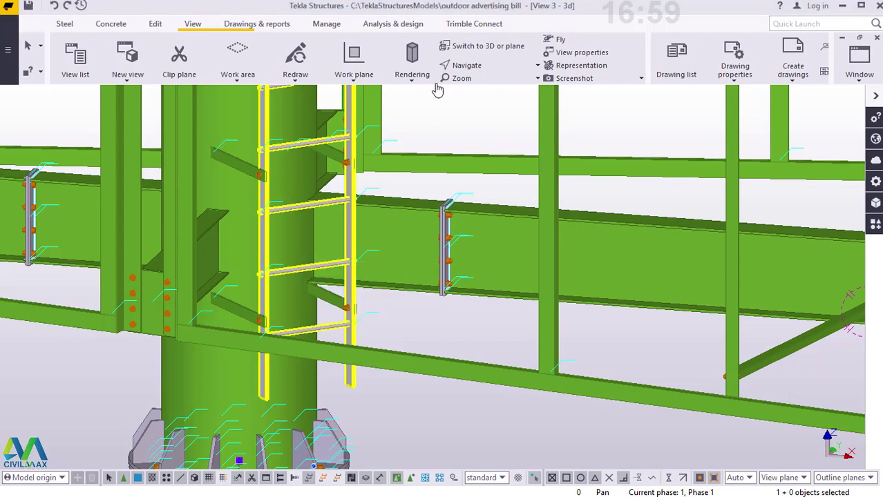
click(464, 65)
click(477, 87)
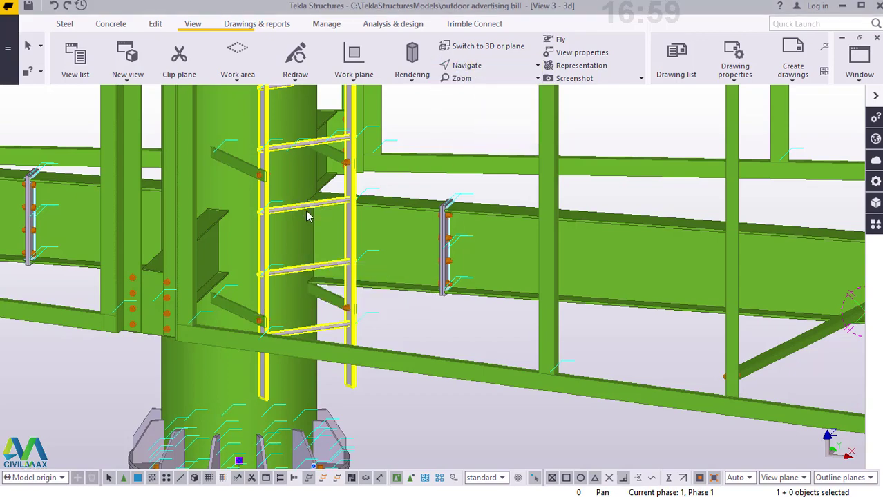
scroll(308, 216, down, 10)
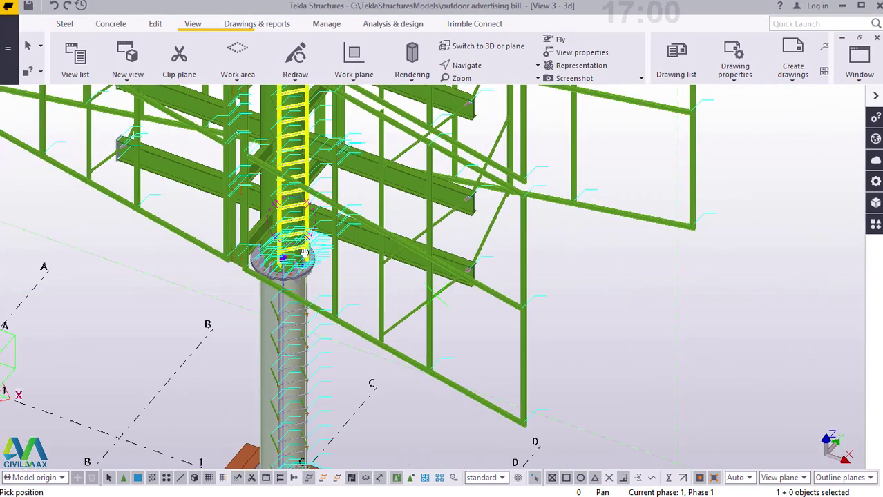
scroll(306, 304, up, 8)
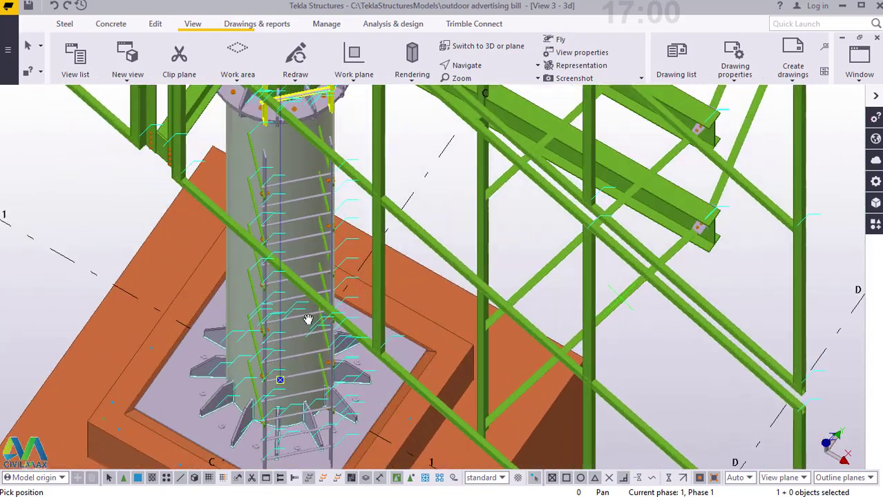
scroll(307, 320, up, 3)
right_click(344, 196)
click(374, 209)
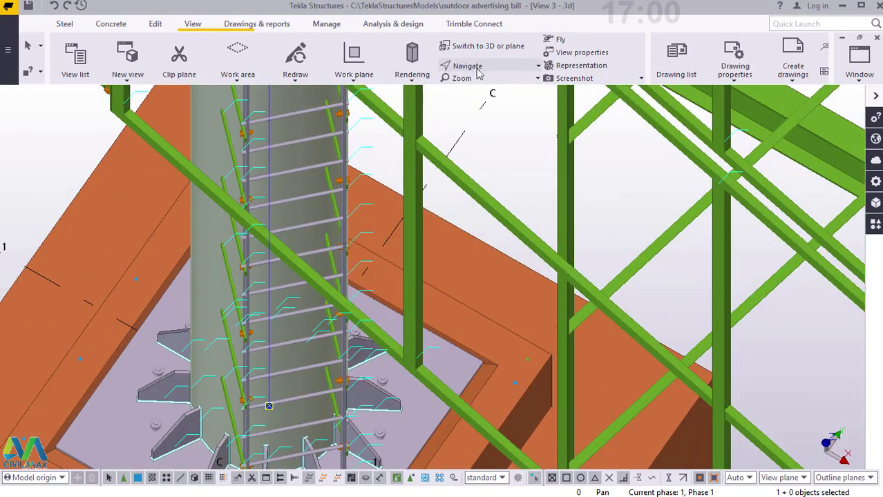
- Examine the ladder, its bracket bolts and the column's splice flange from underneath
click(479, 73)
click(469, 111)
ctrl+middle_drag(306, 316, 302, 137)
scroll(322, 254, down, 6)
ctrl+middle_drag(332, 222, 327, 147)
right_click(470, 212)
click(506, 218)
scroll(324, 186, up, 2)
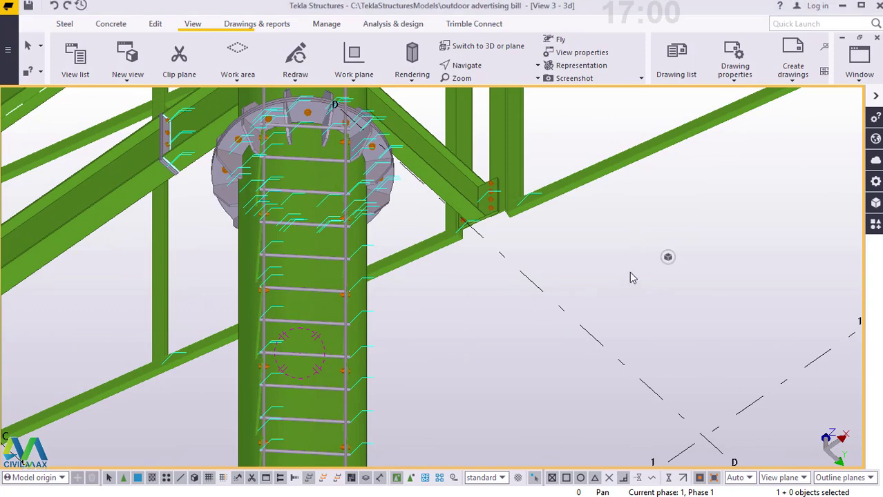
- Set the 3D view's projection to Perspective and apply the change
double_click(620, 247)
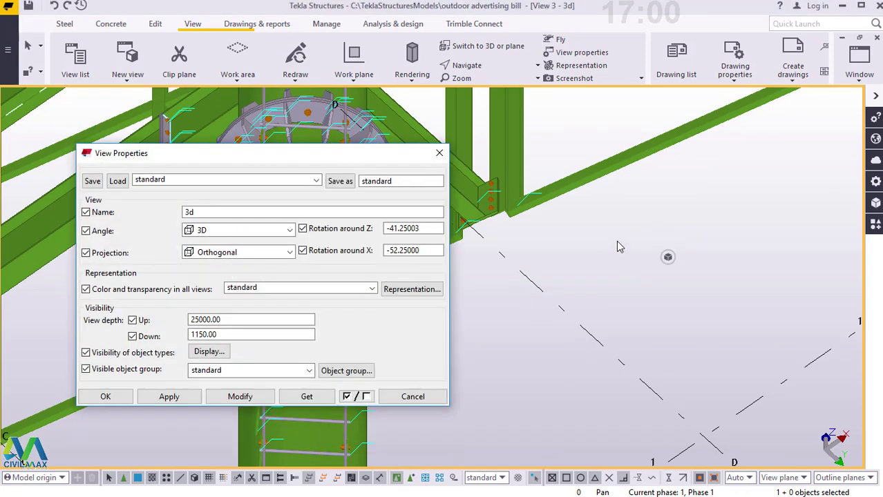
click(289, 254)
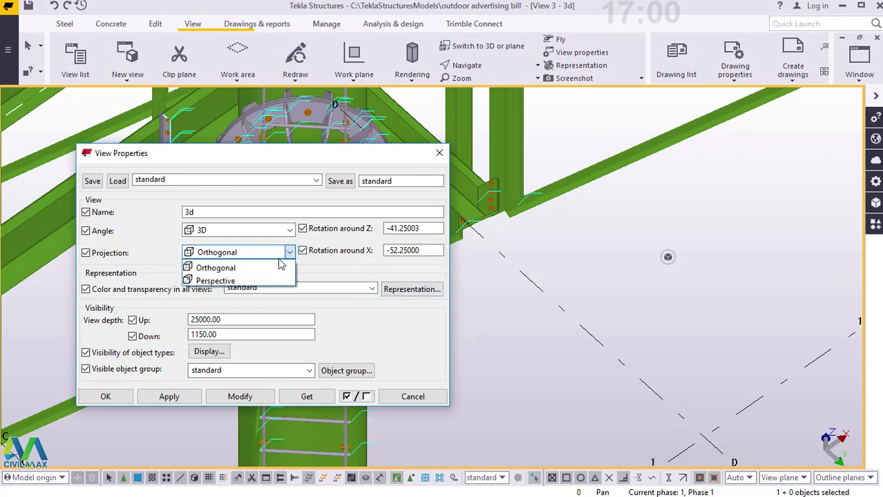
click(221, 280)
click(241, 400)
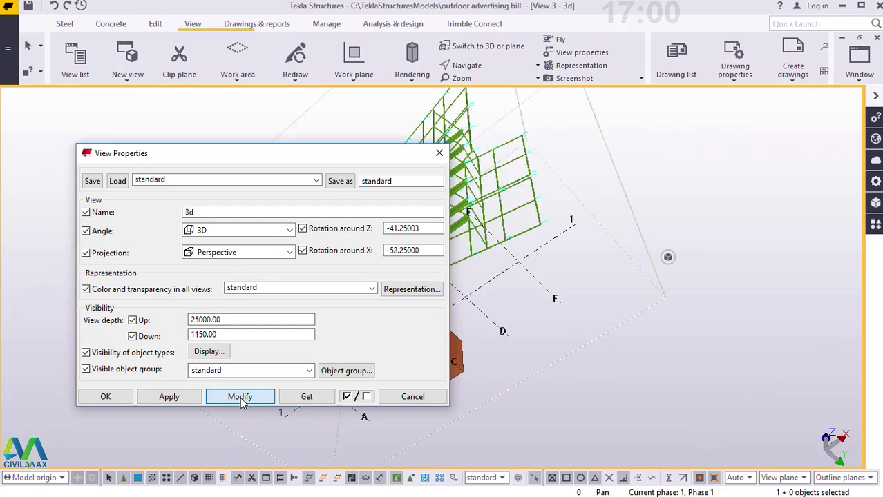
click(155, 399)
click(104, 400)
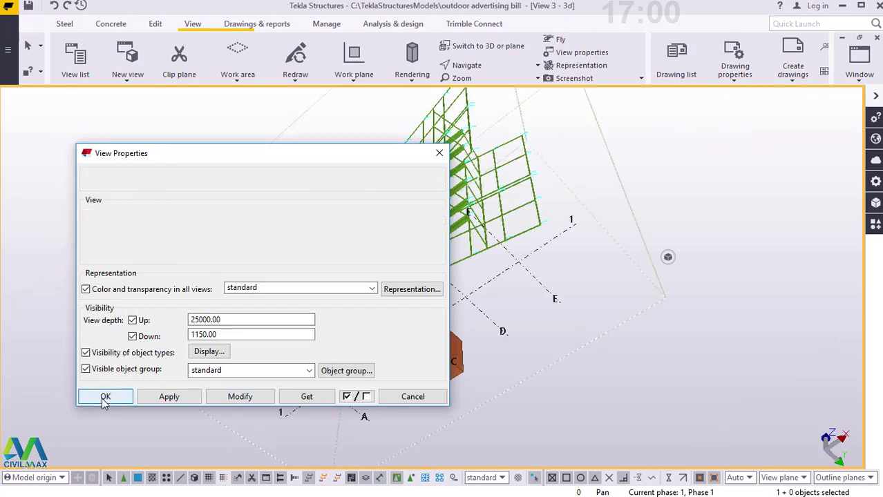
- Look up along the ladder in perspective, checking the rungs, rails and bolted brackets past the splice flanges
click(480, 68)
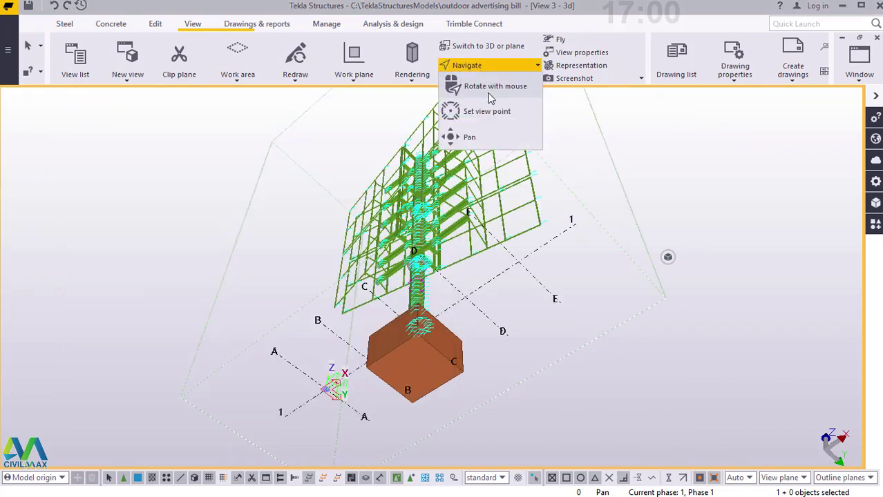
click(490, 93)
scroll(427, 284, up, 10)
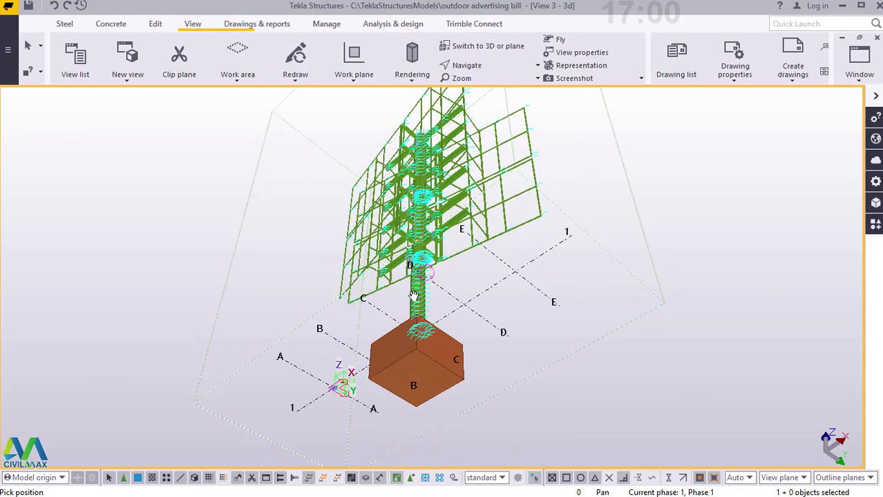
scroll(477, 235, up, 10)
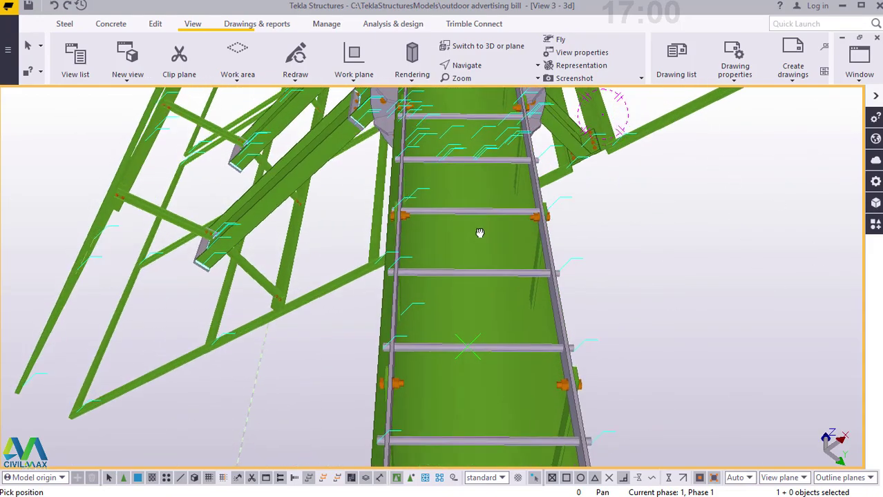
scroll(489, 184, up, 10)
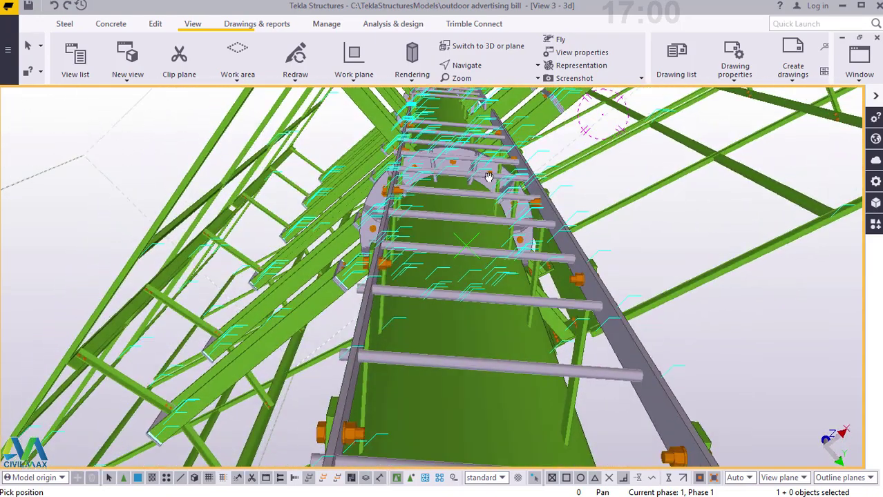
ctrl+middle_drag(489, 168, 488, 166)
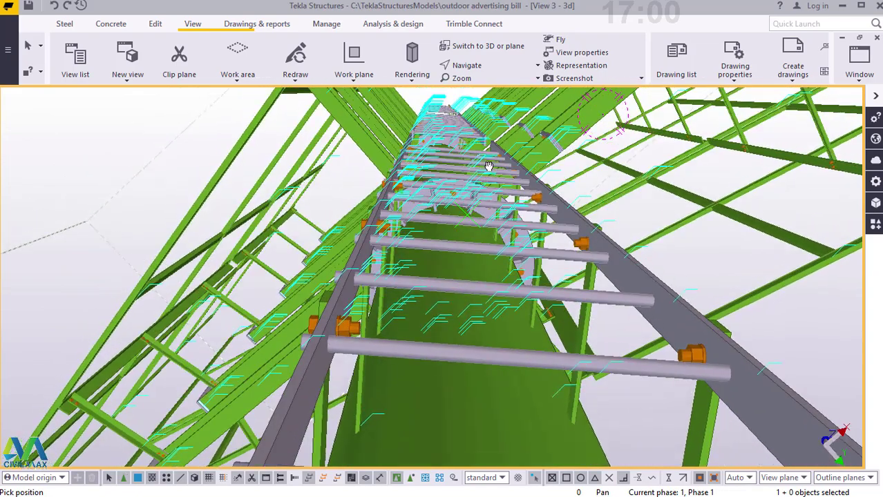
scroll(489, 164, up, 3)
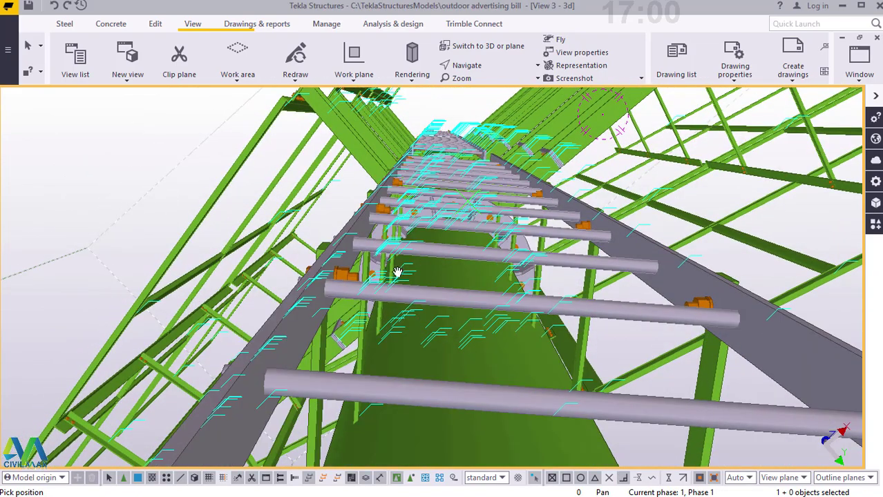
scroll(459, 126, up, 10)
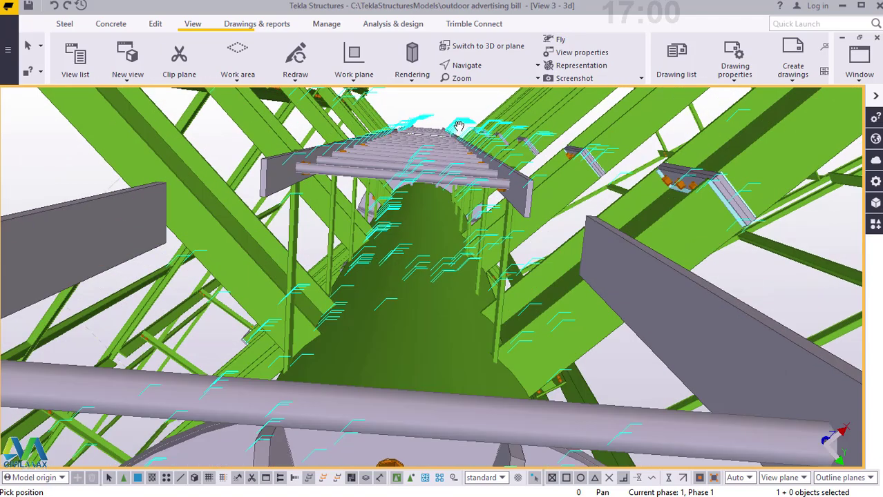
- Follow the upper ladder section to its top end and examine it against the column head and billboard frame
scroll(431, 125, down, 5)
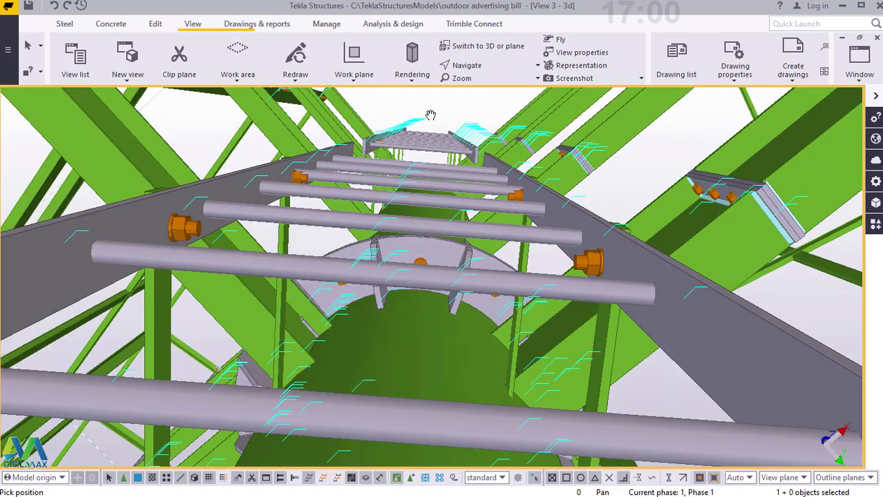
scroll(431, 114, down, 8)
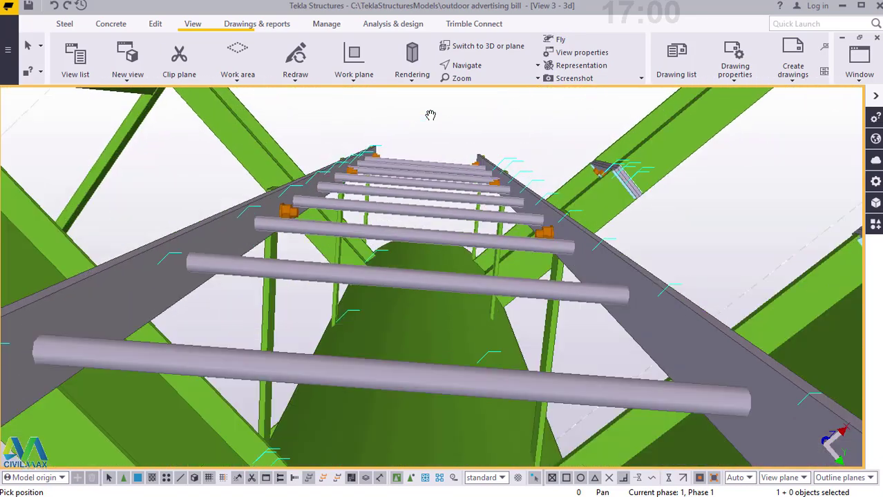
scroll(430, 114, up, 10)
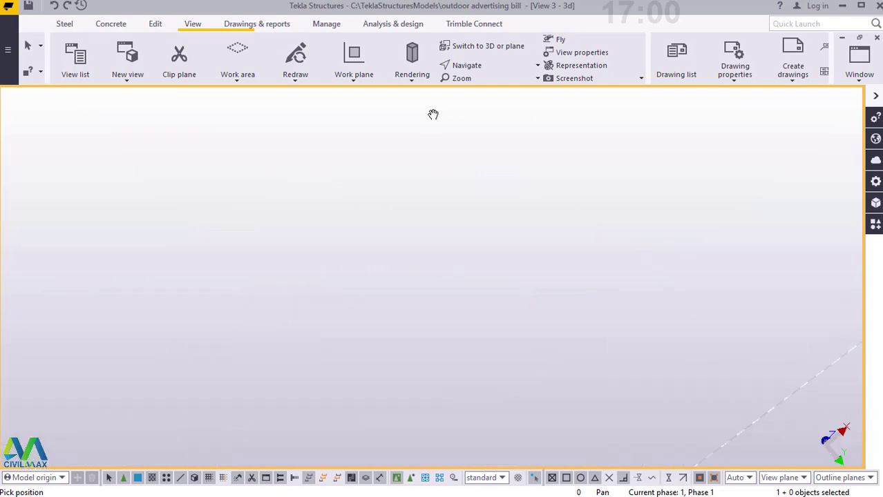
scroll(432, 121, down, 3)
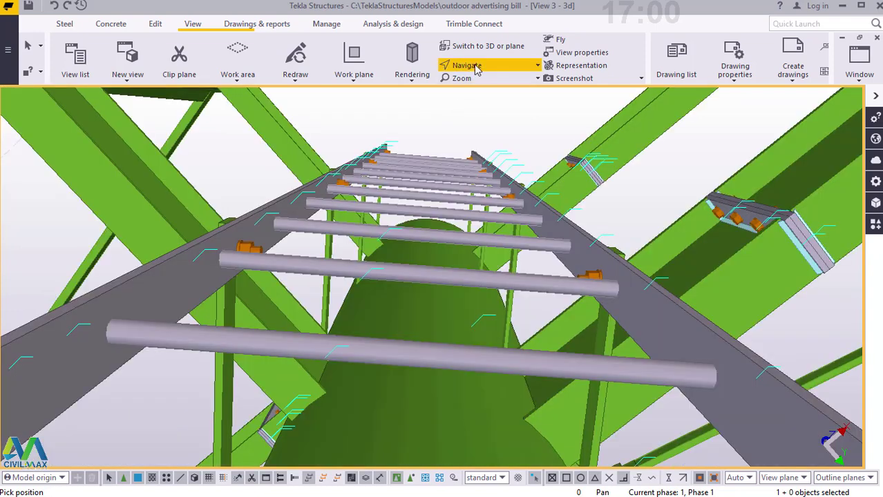
scroll(447, 149, down, 10)
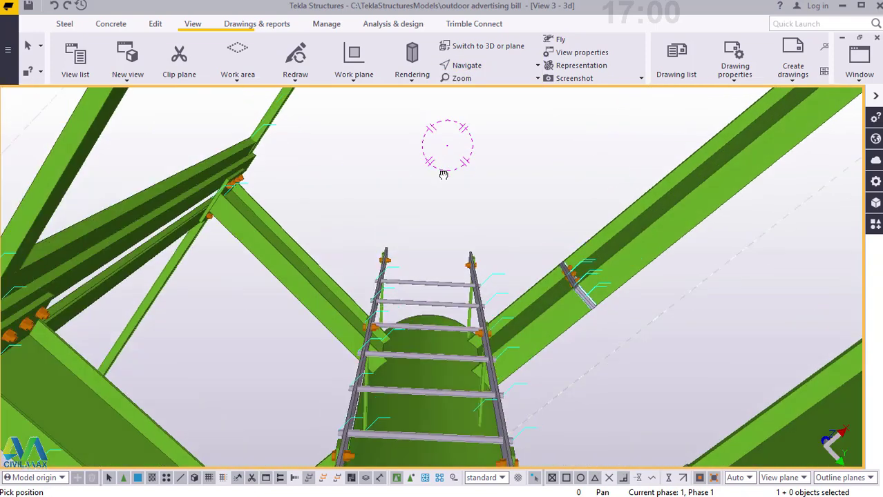
scroll(436, 236, down, 10)
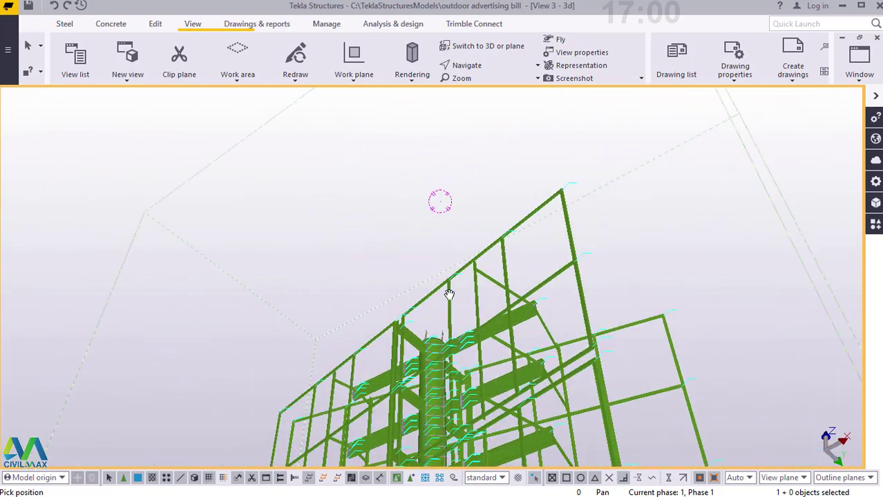
scroll(486, 443, up, 10)
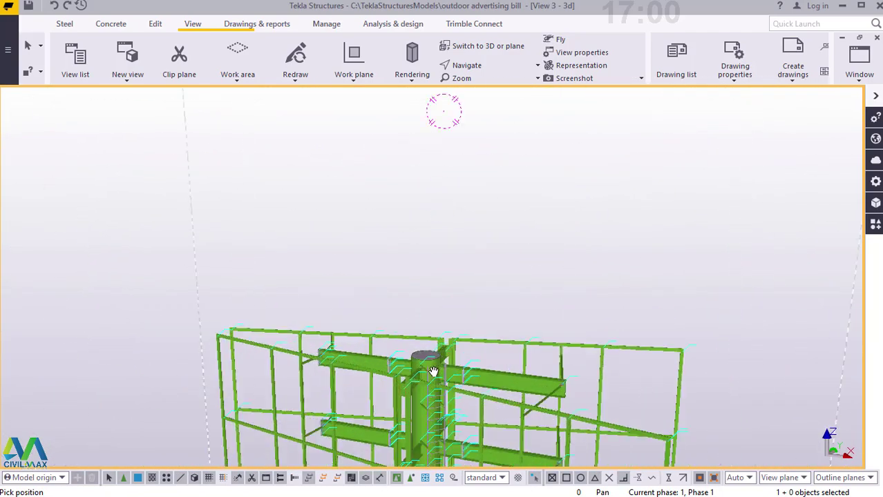
- Switch the 3D view to plane view and examine the column head, cross beams and billboard frame from above
click(485, 55)
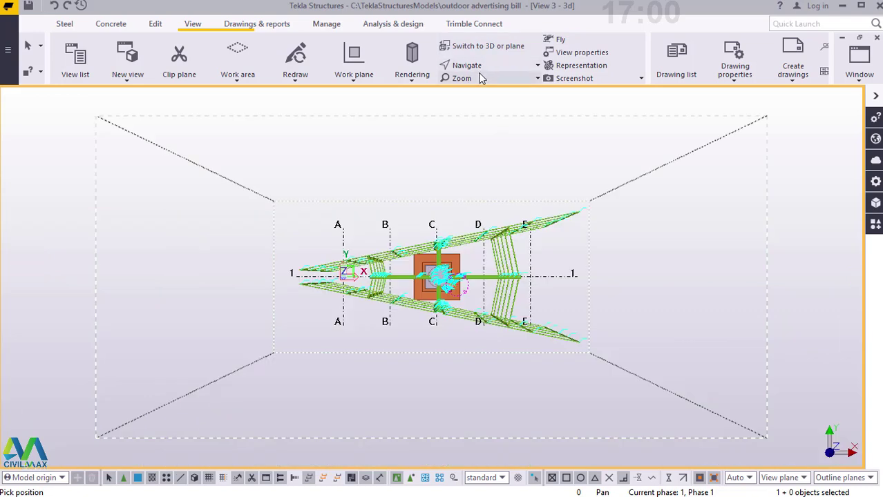
scroll(468, 269, up, 2)
scroll(426, 290, up, 2)
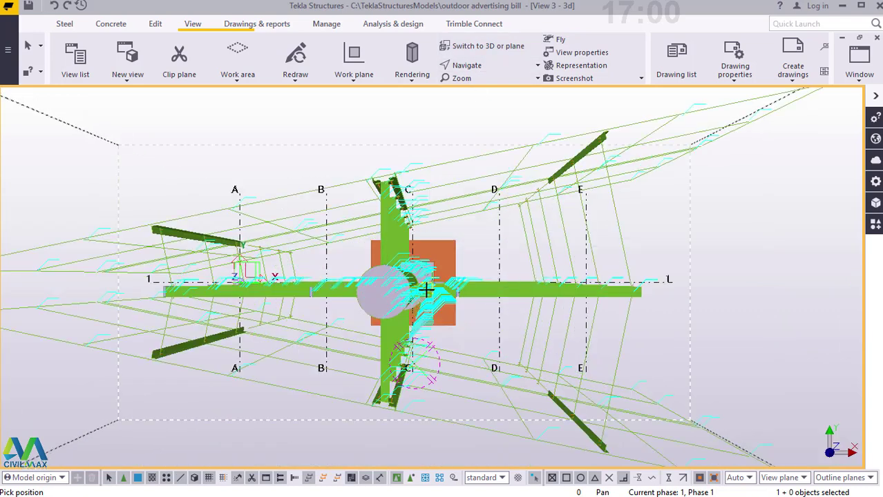
scroll(403, 294, up, 5)
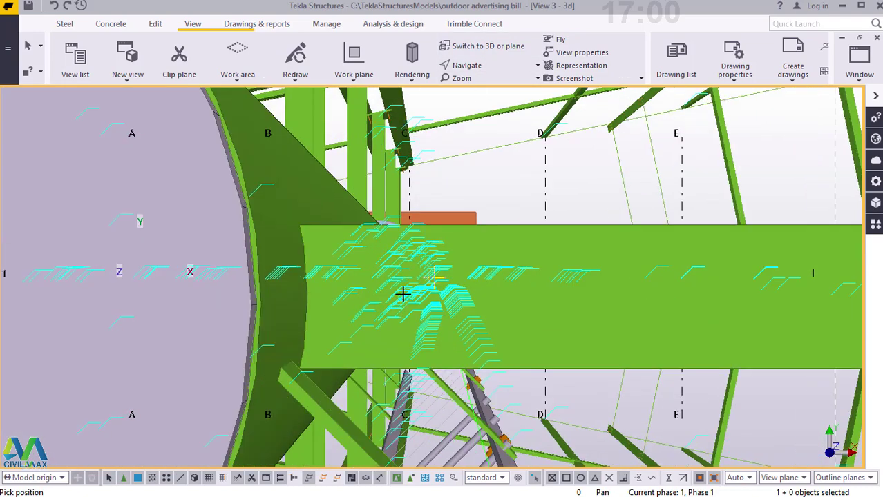
scroll(412, 286, down, 6)
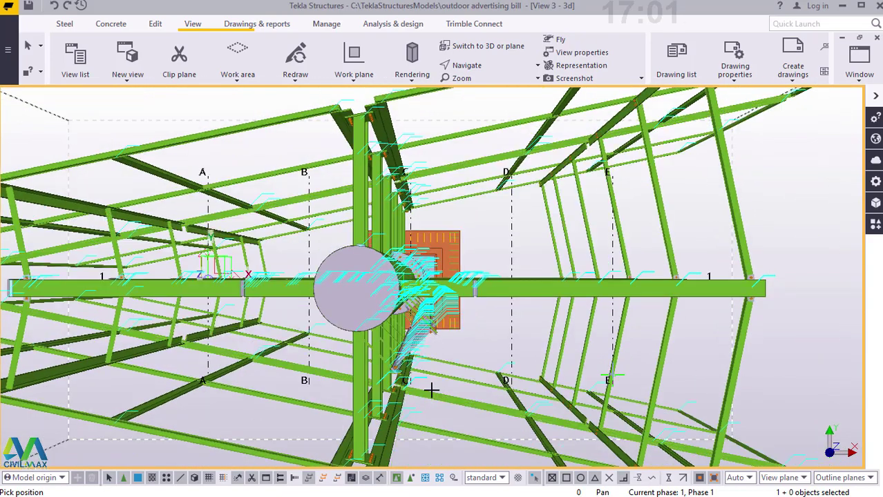
scroll(429, 362, up, 1)
ctrl+middle_drag(429, 362, 408, 269)
scroll(411, 262, up, 1)
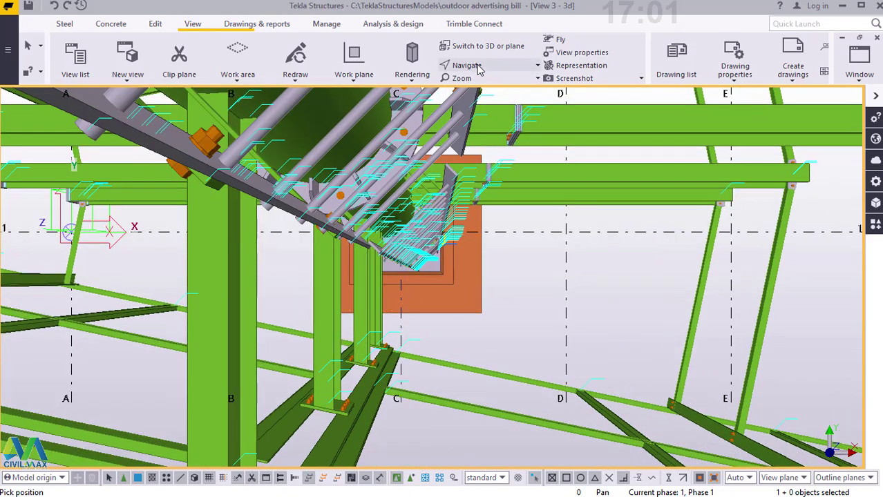
- Look down along the ladder rungs, bracket bolts and splice flange towards the foundation, ending on the whole model
scroll(433, 241, up, 1)
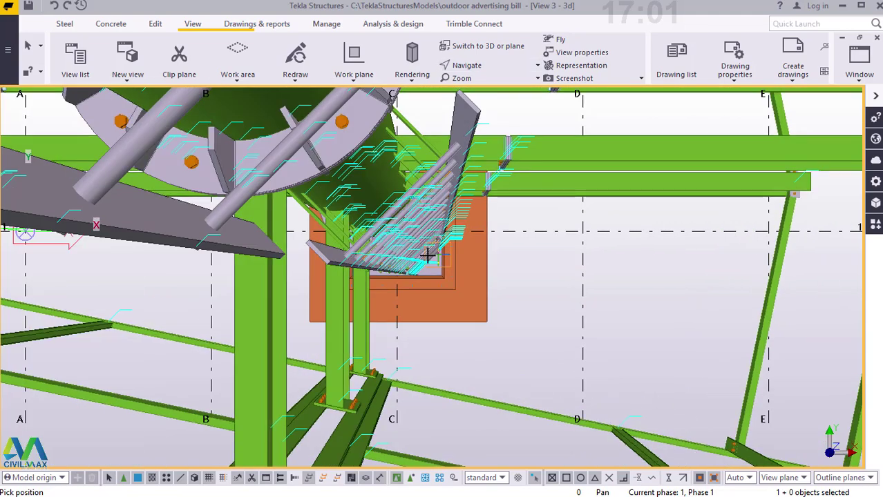
scroll(429, 256, up, 1)
scroll(432, 268, up, 4)
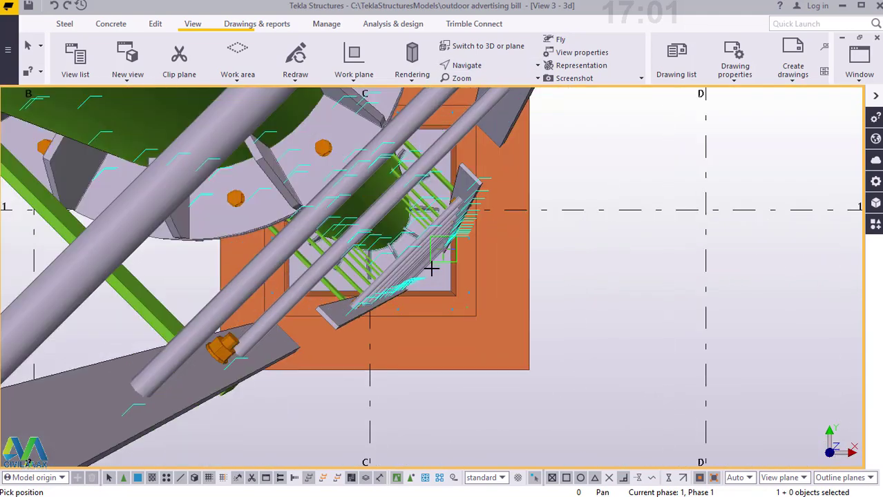
scroll(431, 268, up, 1)
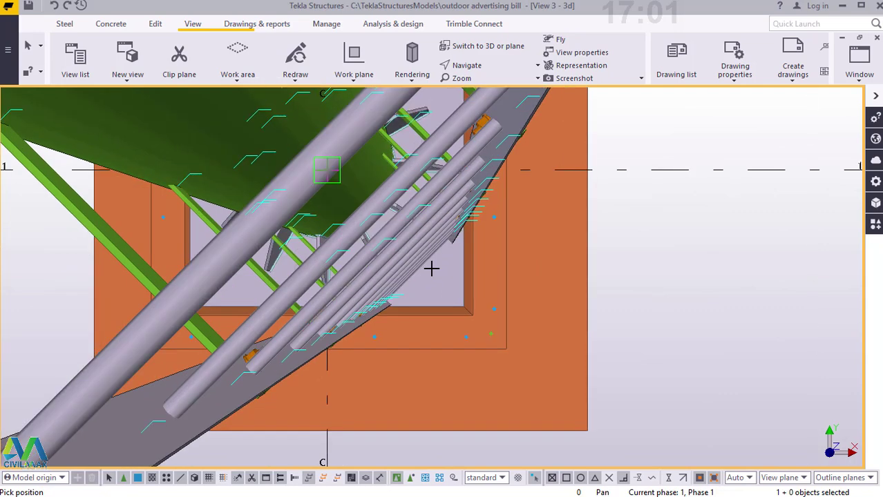
scroll(435, 271, down, 1)
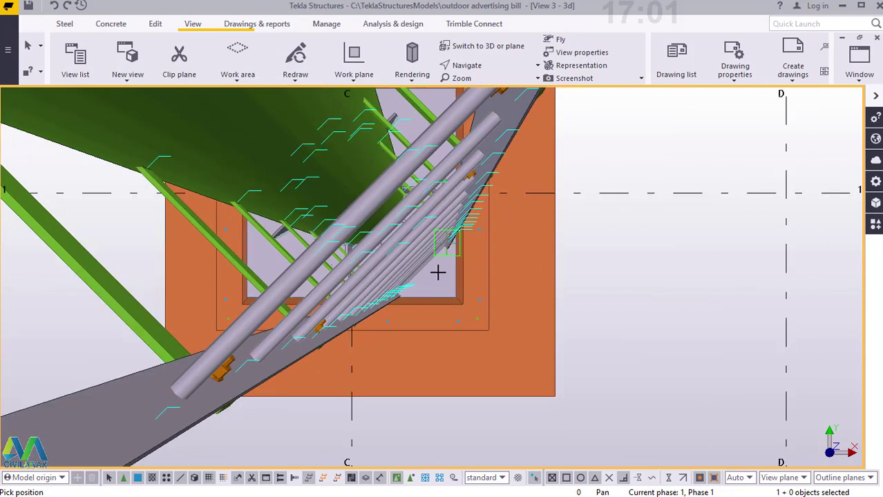
scroll(438, 273, down, 3)
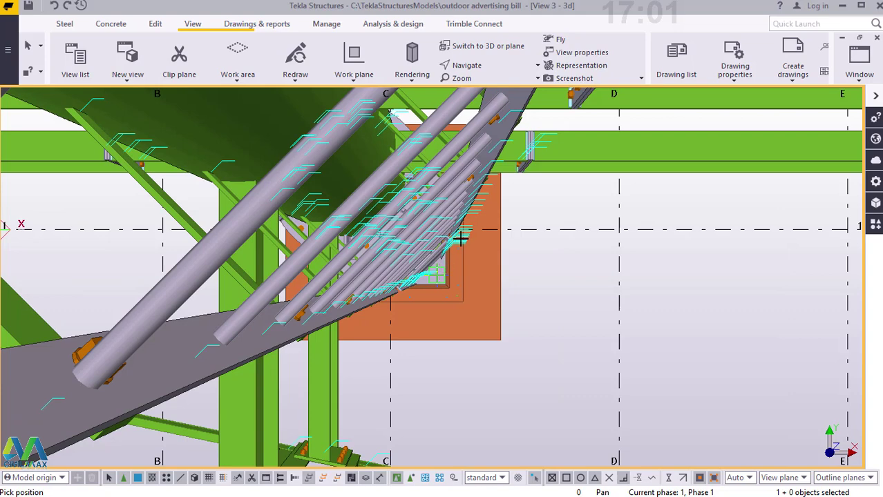
key(Home)
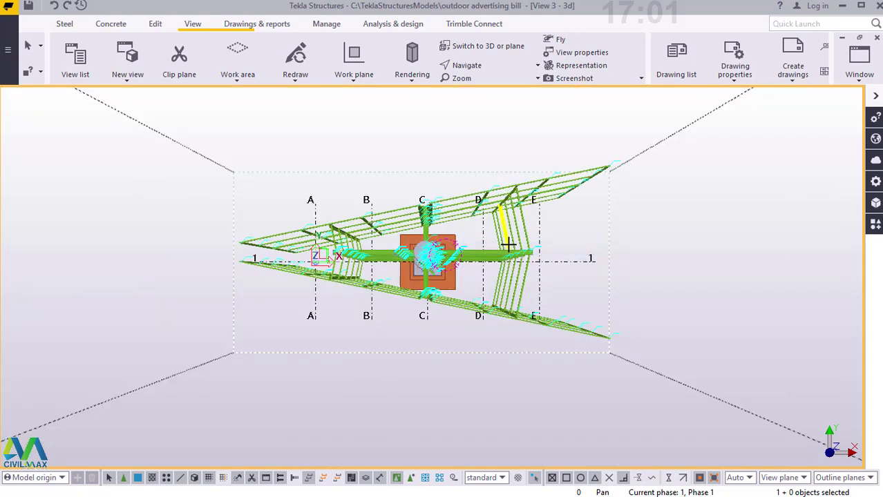
- Return the plane view to 3D and examine the ladder's rungs, rails and bolted brackets on the upper column
click(860, 66)
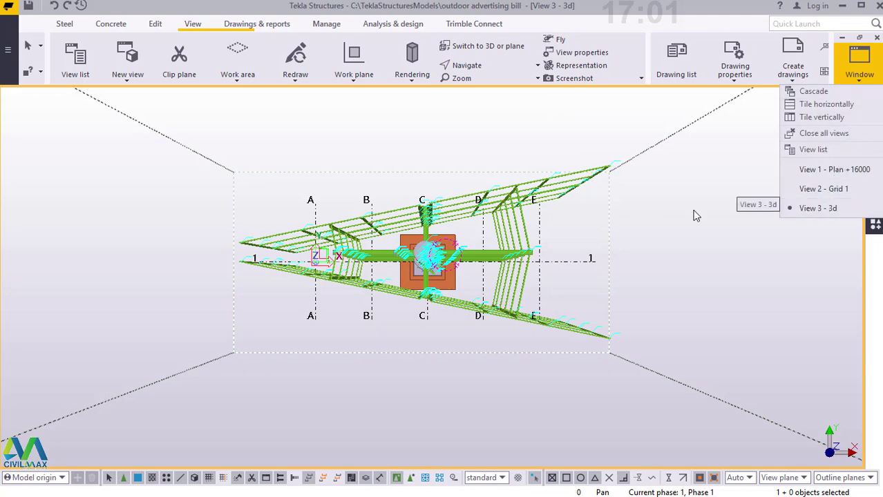
click(482, 45)
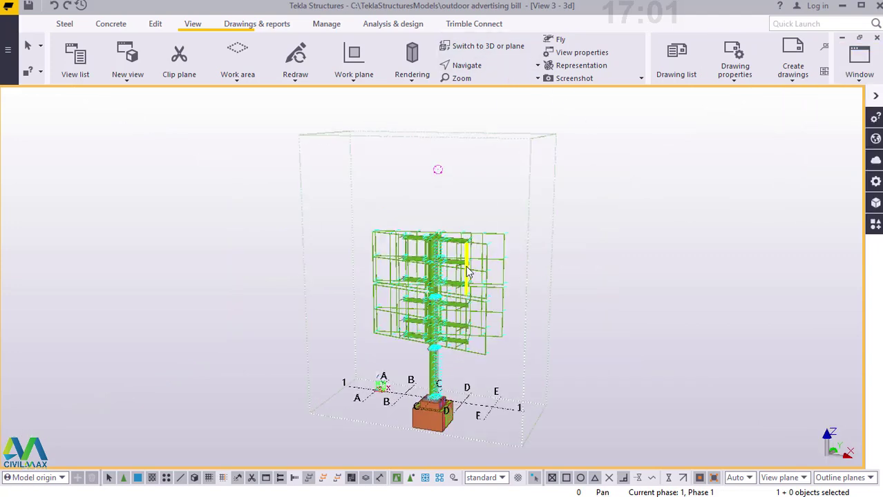
scroll(469, 263, up, 5)
right_click(492, 151)
click(512, 147)
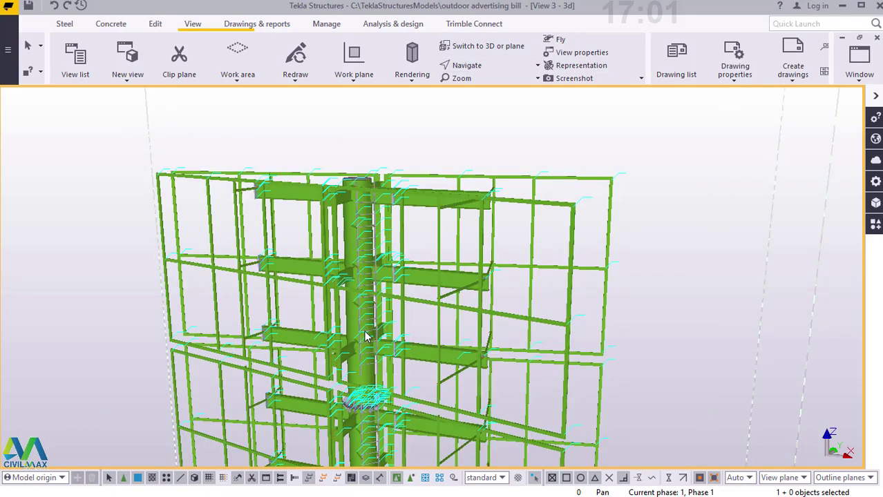
scroll(361, 302, up, 4)
scroll(363, 294, up, 5)
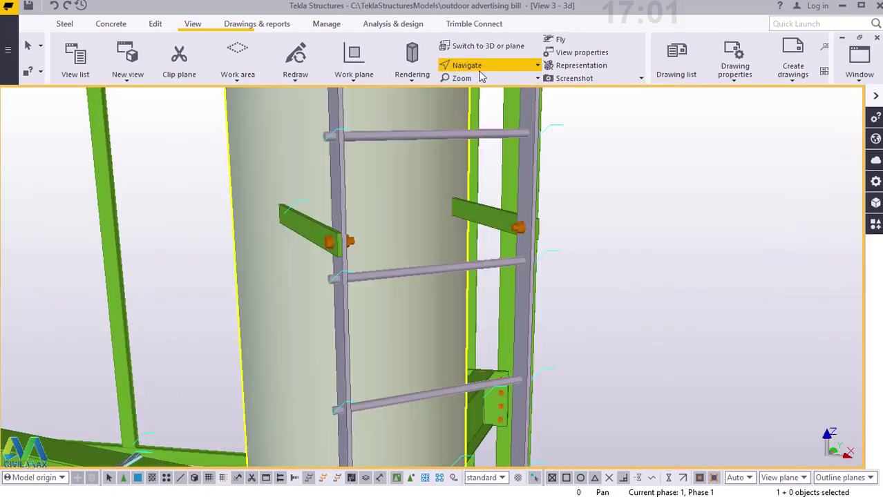
- Examine the column head, the bolted beam splices and the ladder's upper brackets from above
ctrl+middle_drag(409, 232, 509, 331)
scroll(508, 325, down, 6)
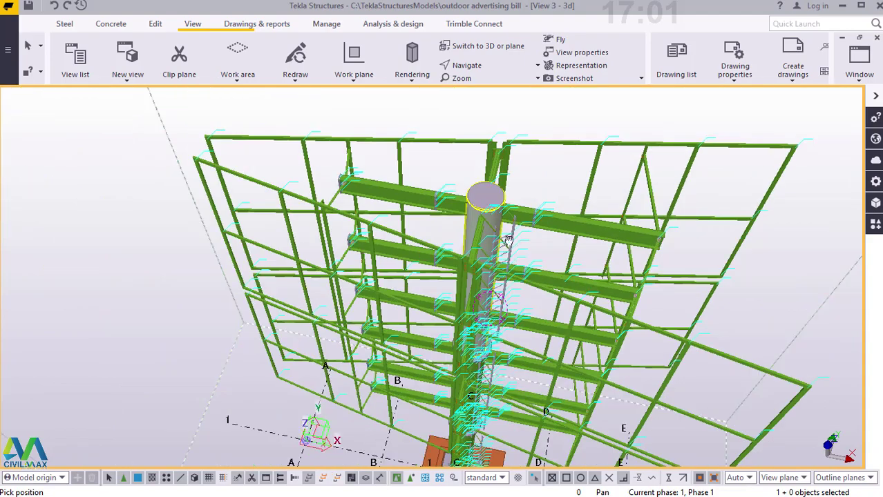
ctrl+middle_drag(506, 241, 601, 245)
scroll(469, 239, up, 10)
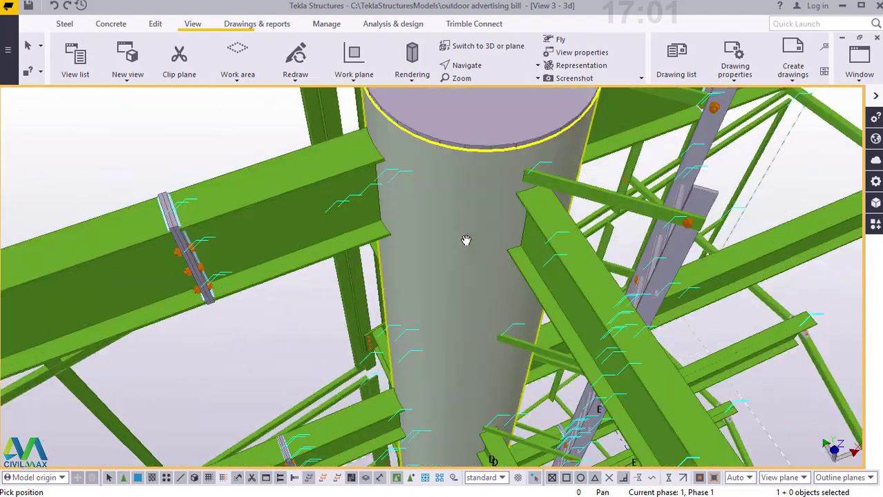
scroll(483, 237, down, 10)
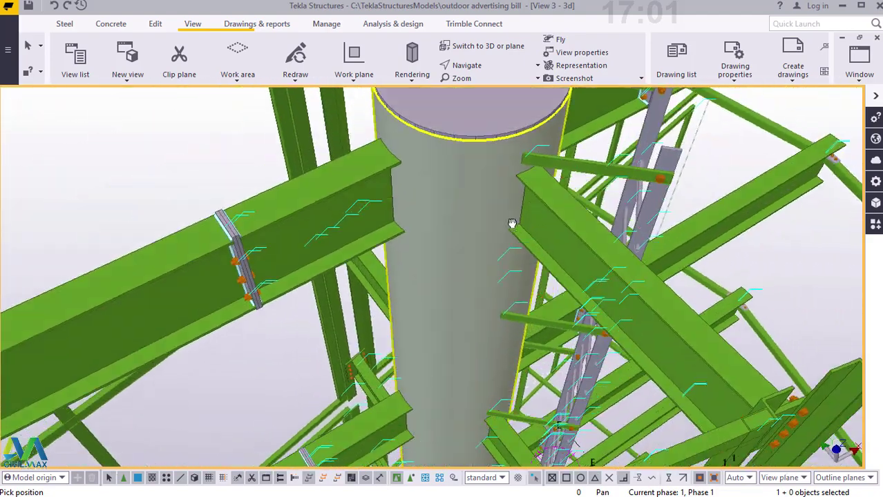
scroll(506, 227, down, 5)
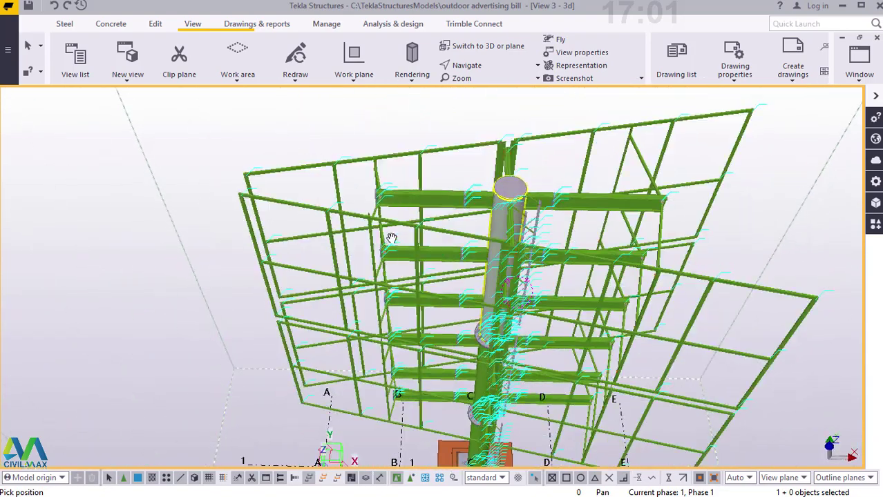
scroll(438, 194, up, 4)
scroll(286, 263, down, 5)
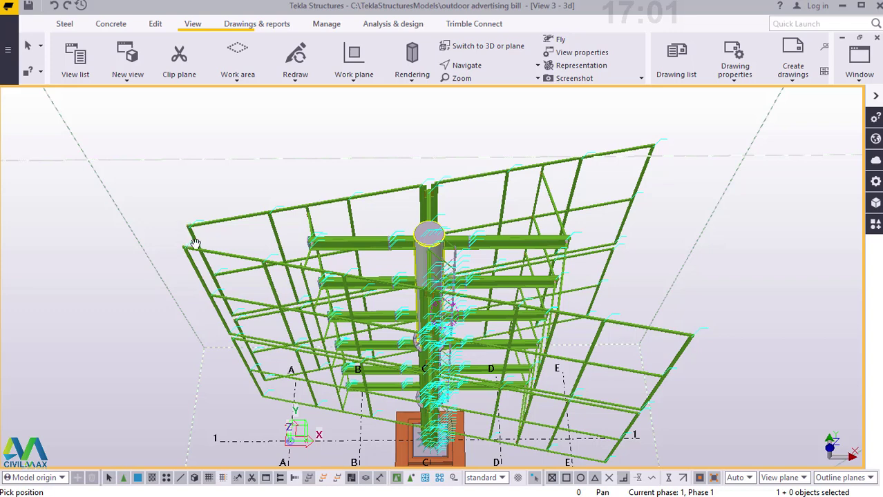
scroll(232, 345, up, 1)
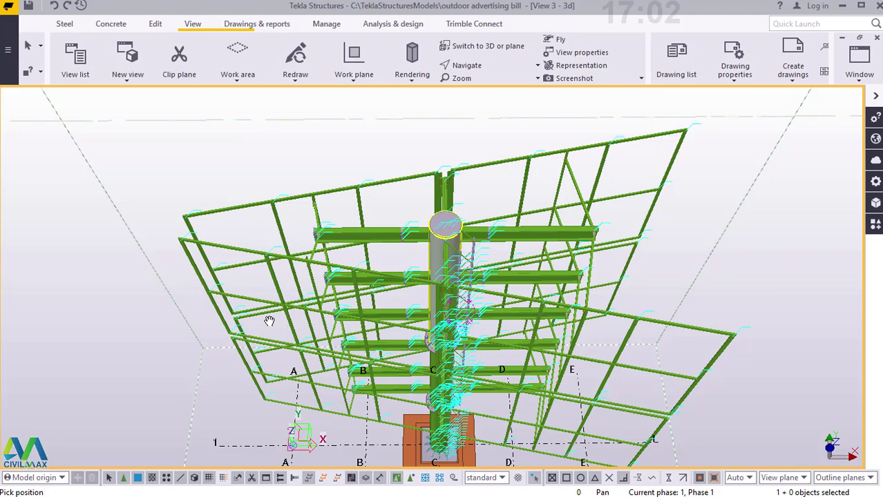
- View the whole billboard from its other side and examine the panel frame edge between the upper and lower panels
click(486, 67)
click(492, 87)
drag(453, 246, 470, 177)
scroll(449, 217, down, 5)
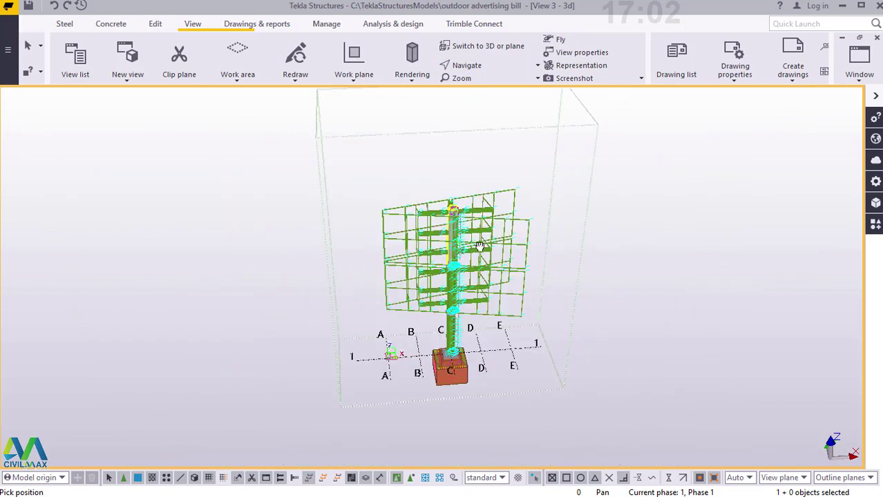
scroll(396, 268, up, 10)
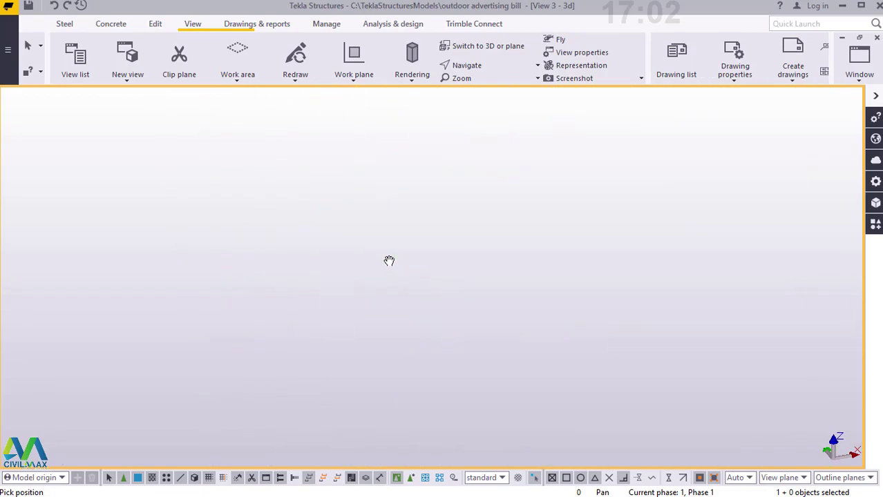
scroll(386, 267, down, 3)
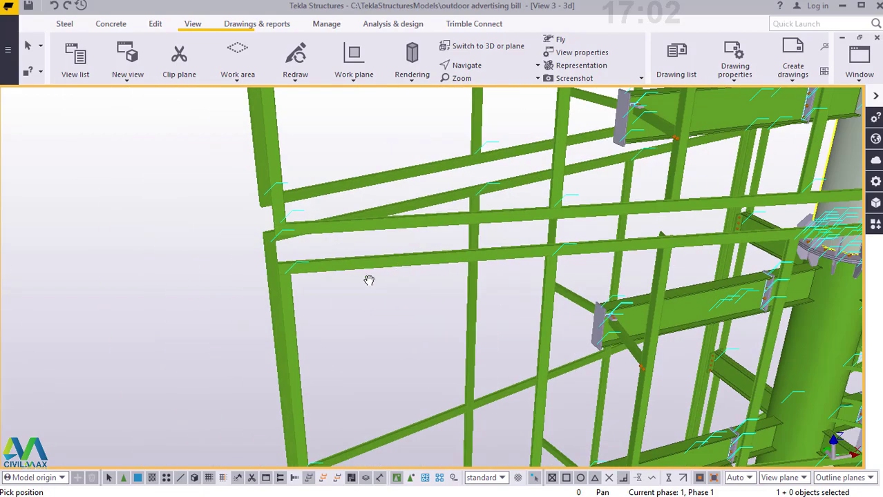
scroll(369, 280, down, 5)
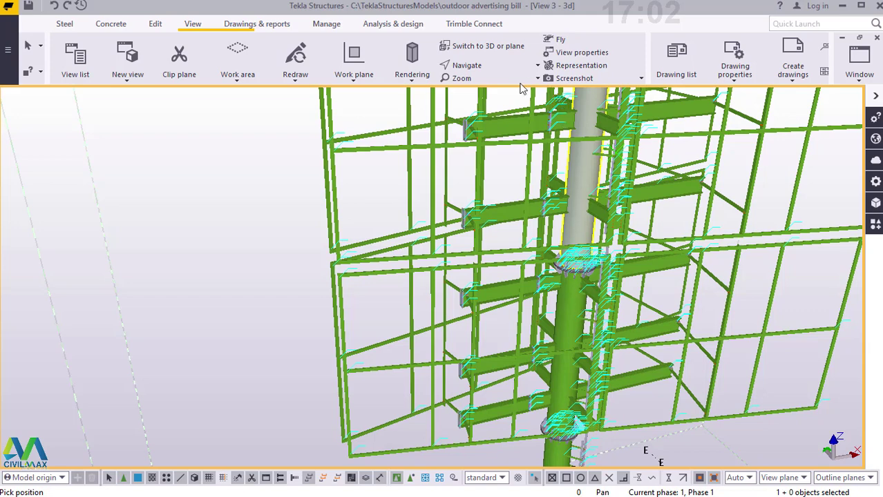
- Rotate the billboard back to the ladder side and examine the lower panel frames, cross beams and splice flange
click(467, 65)
click(478, 110)
scroll(368, 348, down, 4)
ctrl+middle_drag(476, 345, 404, 300)
scroll(403, 300, down, 1)
scroll(539, 390, up, 10)
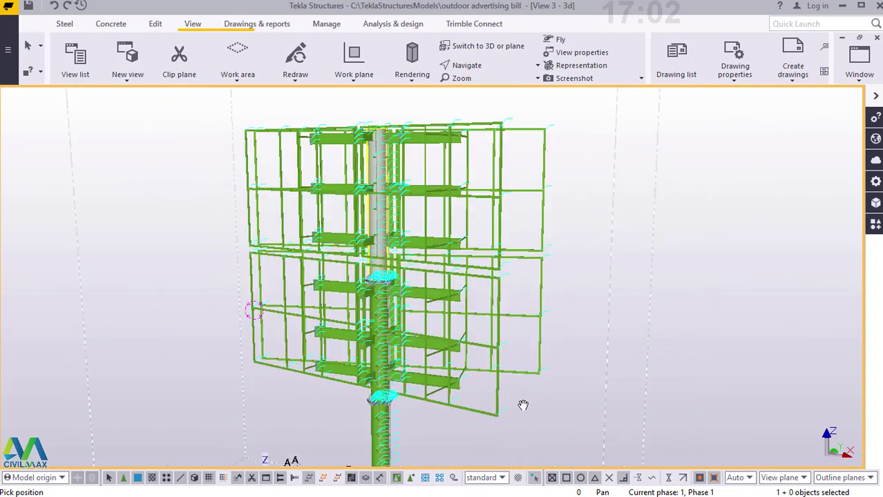
scroll(510, 420, down, 5)
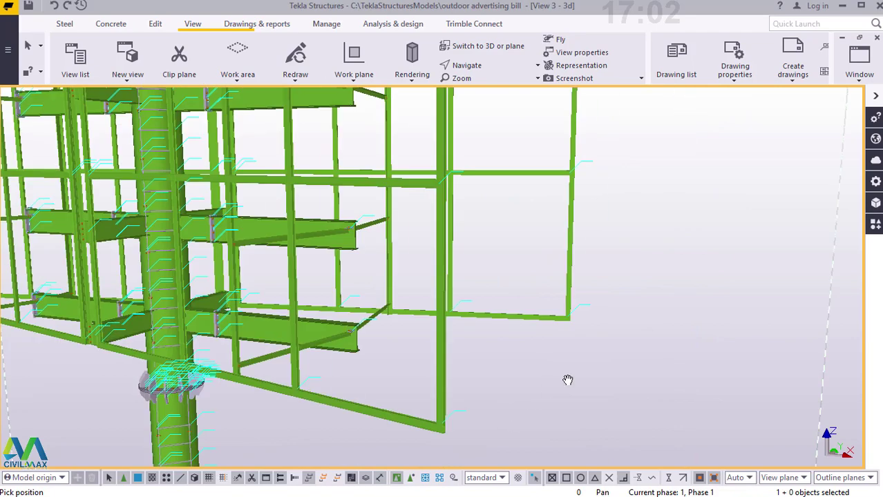
- Set the 3D view's projection to Orthogonal in its view properties and apply the change
right_click(562, 170)
click(568, 177)
double_click(663, 182)
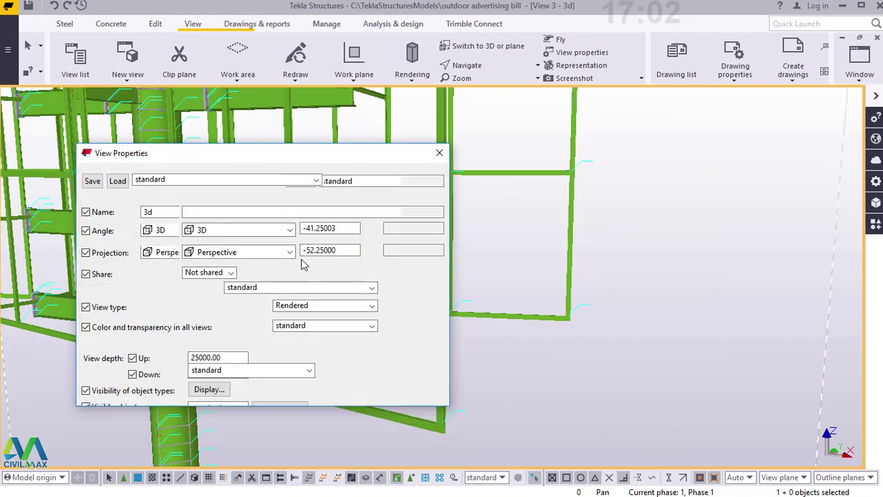
click(234, 253)
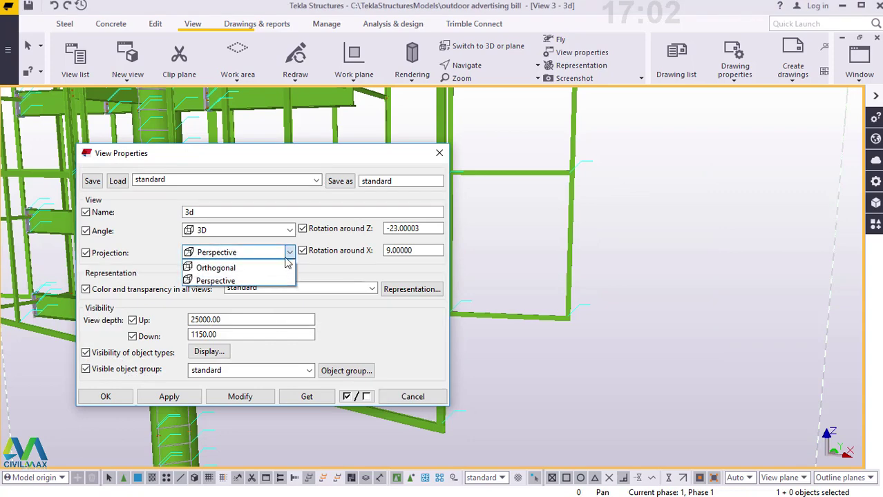
click(221, 268)
click(238, 398)
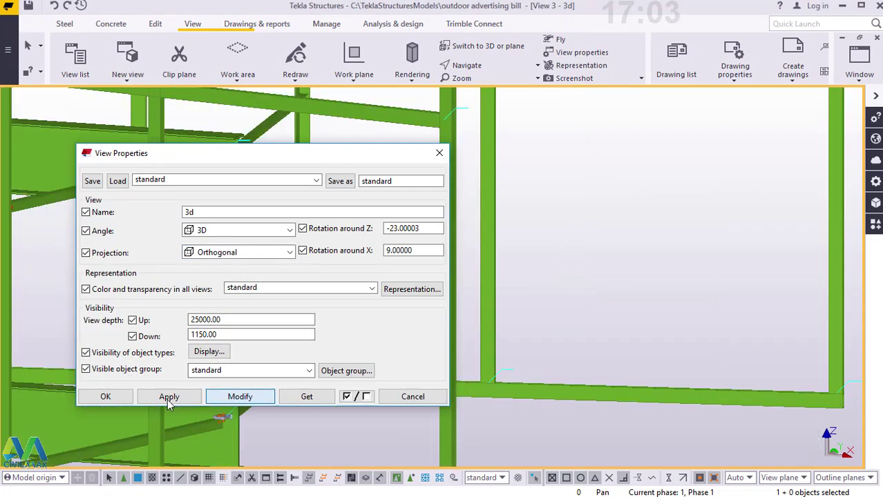
click(113, 398)
- Examine the lower outer corner of the billboard's panel frame, where the vertical member meets the bottom rail
scroll(512, 252, up, 2)
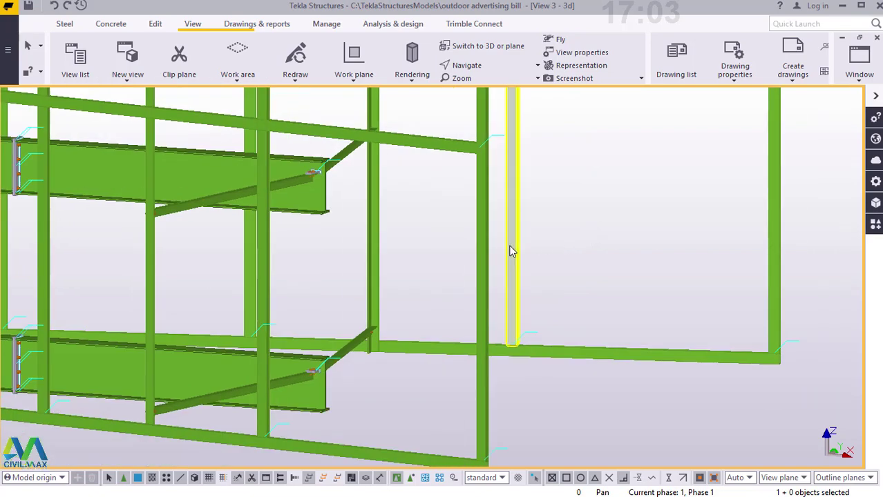
scroll(511, 251, down, 2)
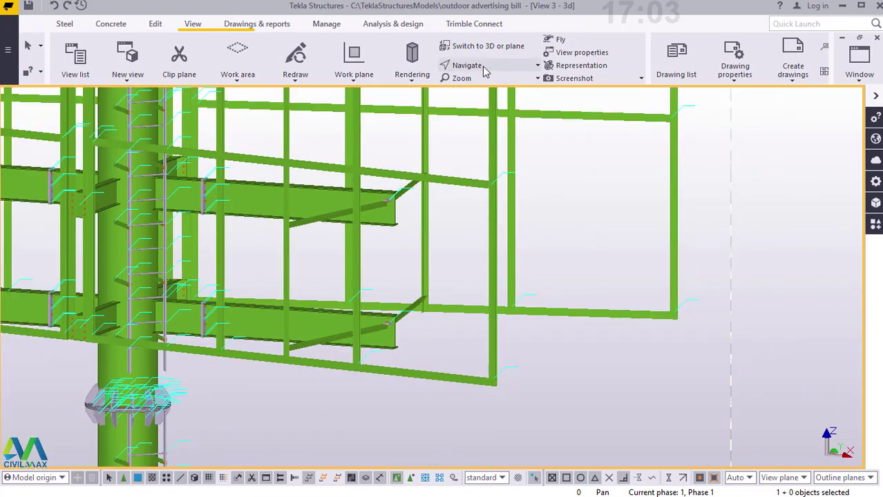
click(484, 70)
click(468, 136)
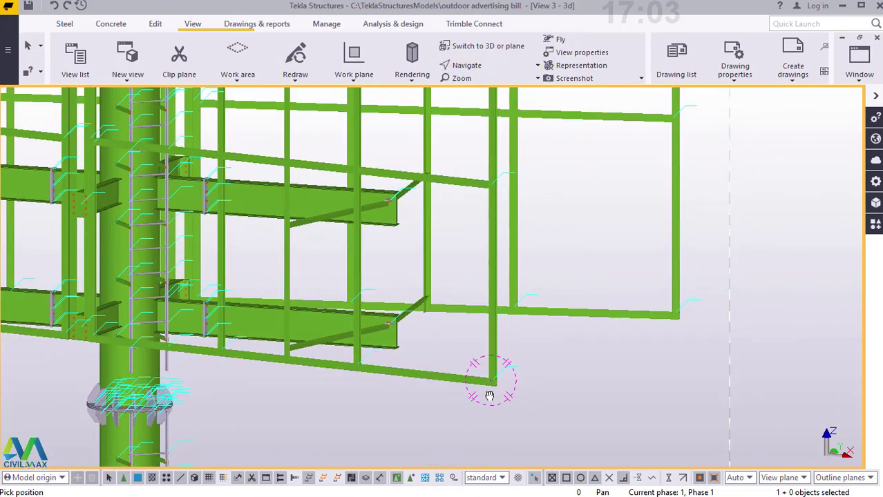
ctrl+middle_drag(489, 396, 425, 389)
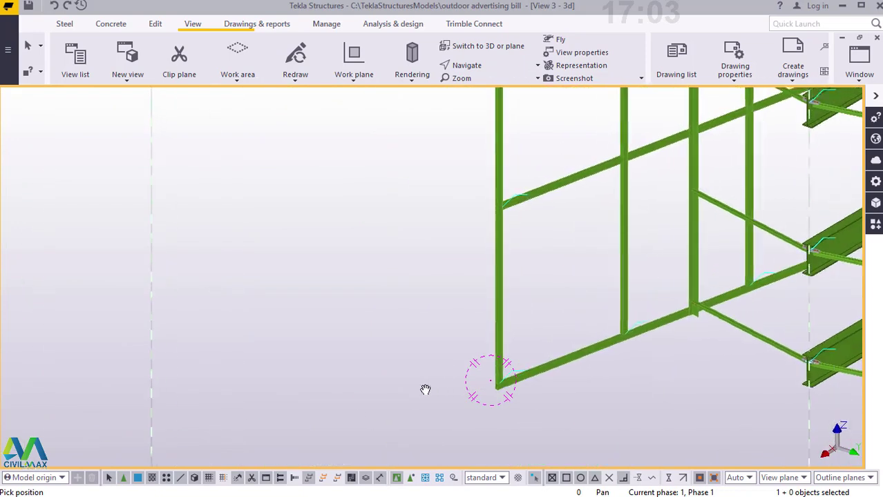
scroll(526, 384, up, 8)
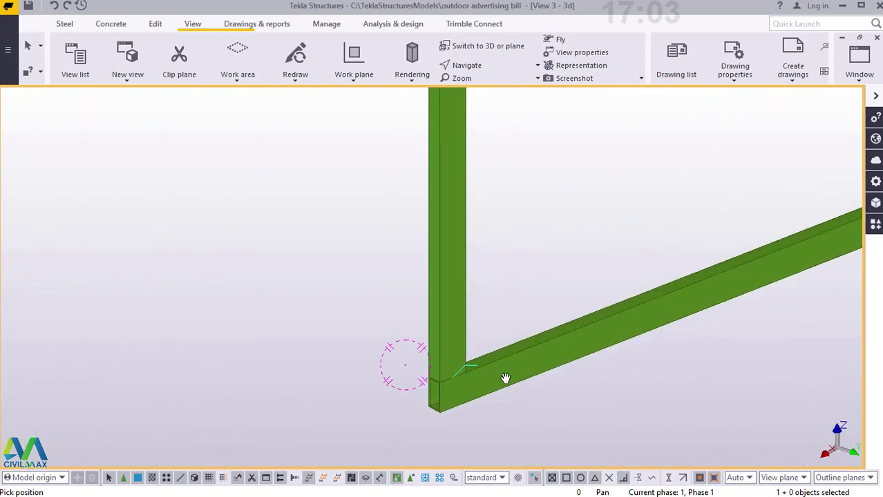
- Start a steel beam at the lower outer corner of the near panel frame, where the vertical member meets the bottom rail
scroll(505, 379, up, 3)
right_click(514, 178)
click(546, 184)
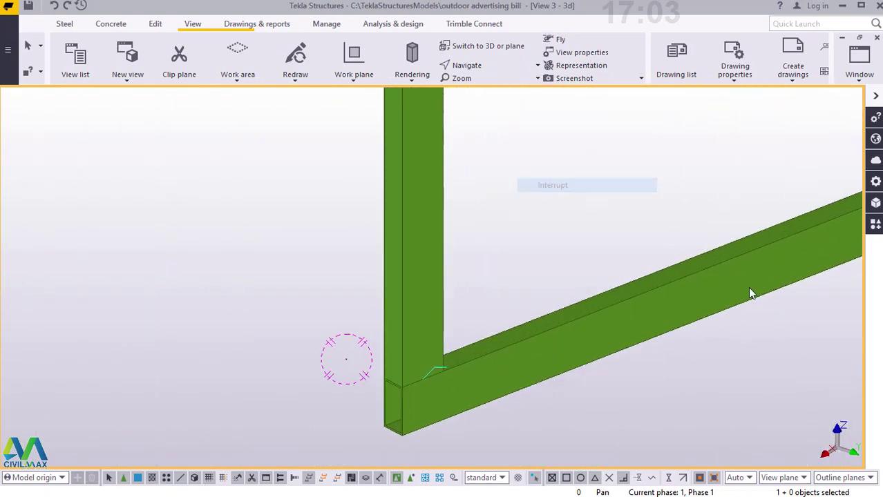
click(70, 26)
click(109, 80)
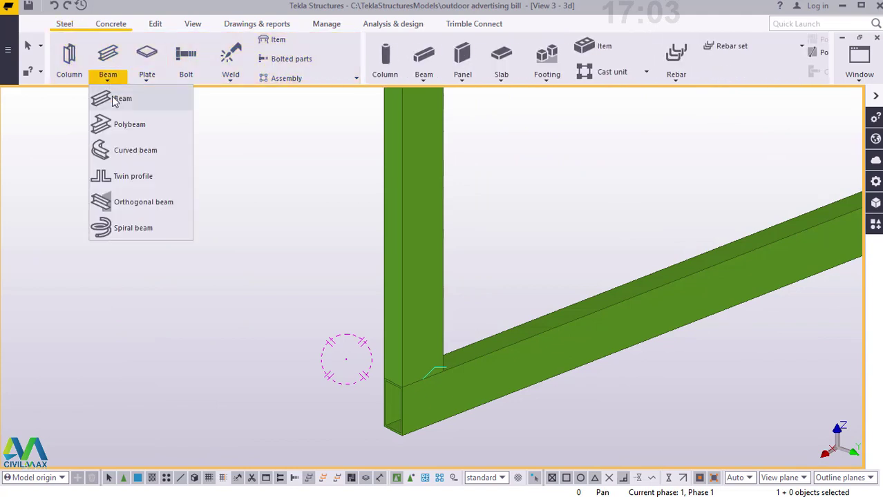
click(115, 101)
scroll(418, 381, up, 4)
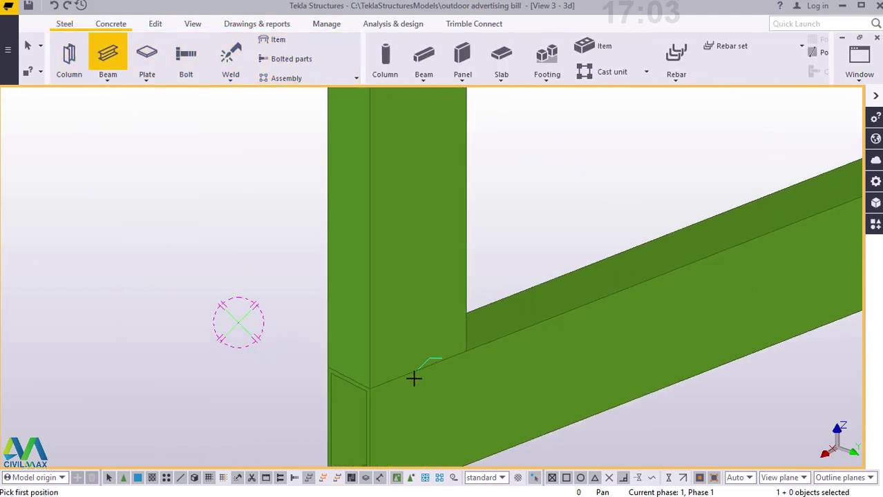
click(418, 373)
- End the steel beam on the top edge of the other panel frame's bottom rail, at its lower outer corner, viewed from the opposite side
scroll(304, 259, down, 6)
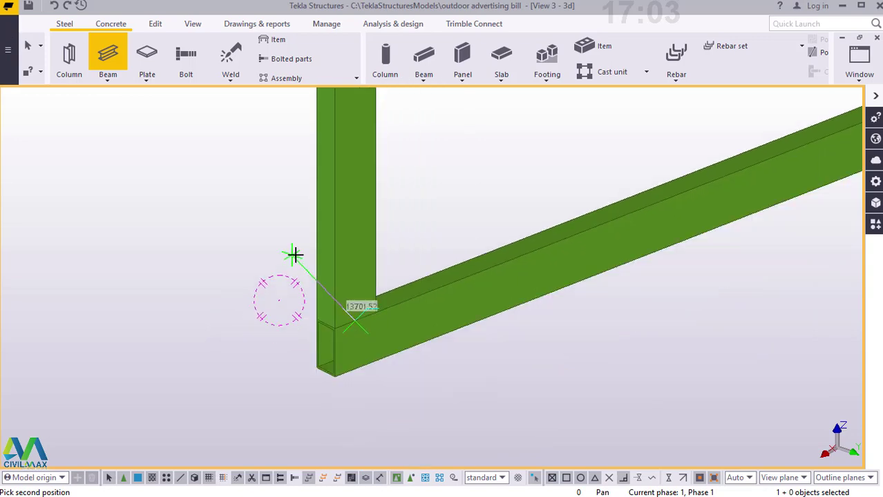
scroll(318, 259, down, 3)
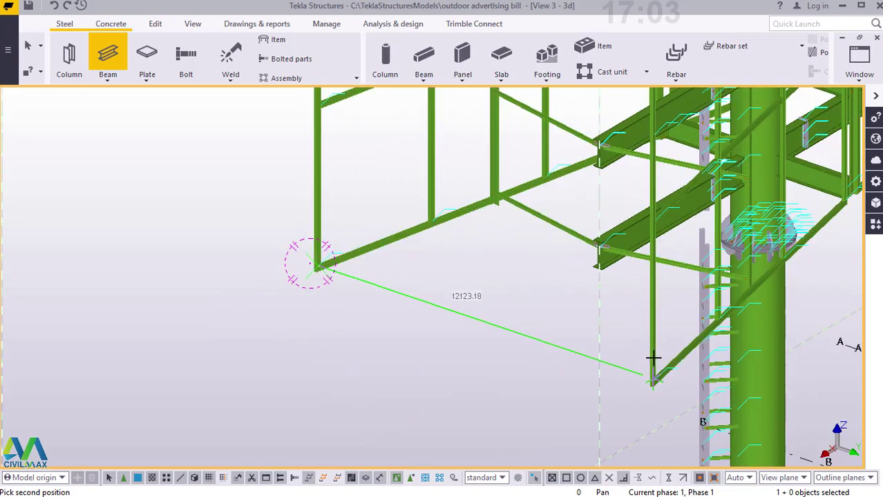
scroll(658, 387, up, 4)
scroll(656, 388, up, 2)
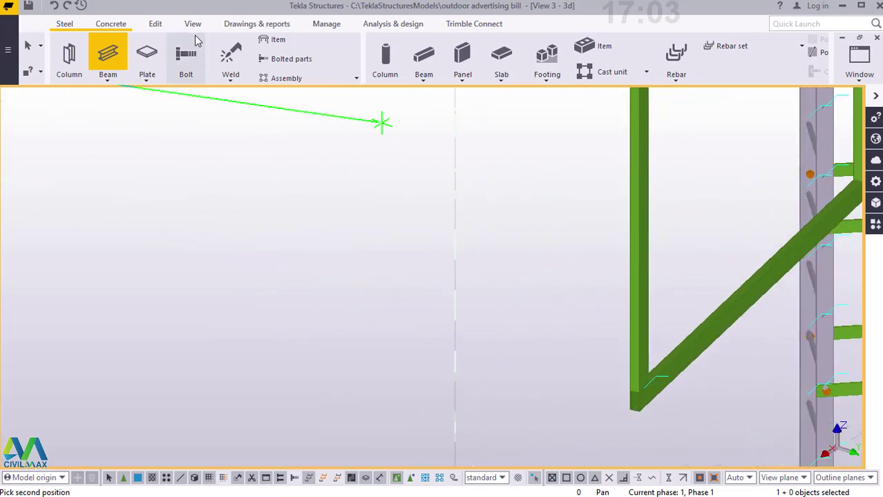
click(193, 24)
click(480, 68)
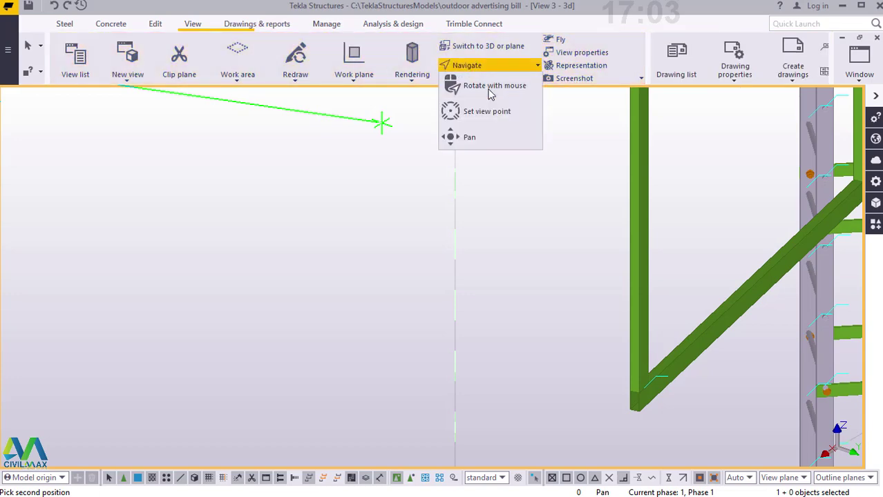
click(491, 91)
click(635, 395)
drag(636, 391, 791, 383)
scroll(650, 398, up, 2)
right_click(494, 151)
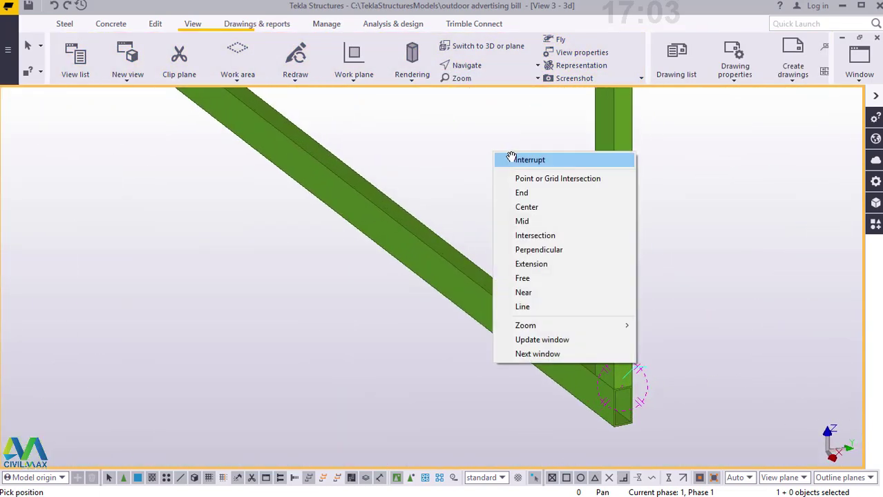
click(511, 158)
scroll(649, 413, up, 2)
scroll(597, 401, up, 2)
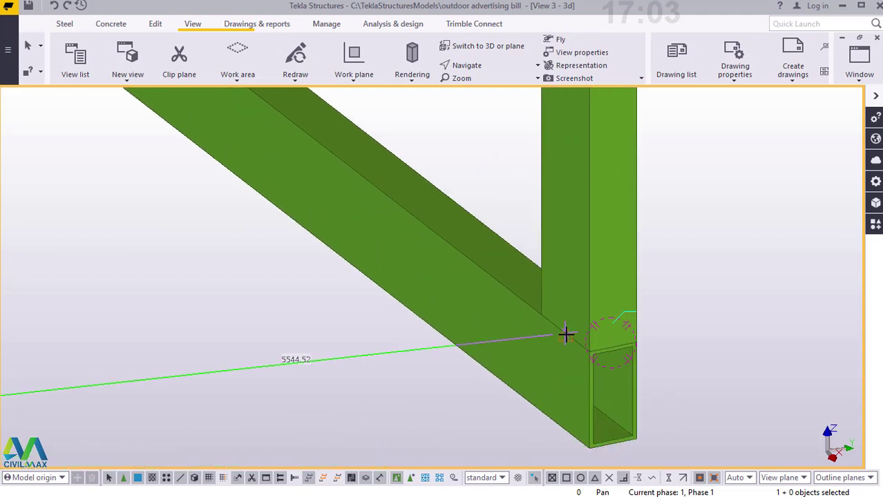
click(569, 336)
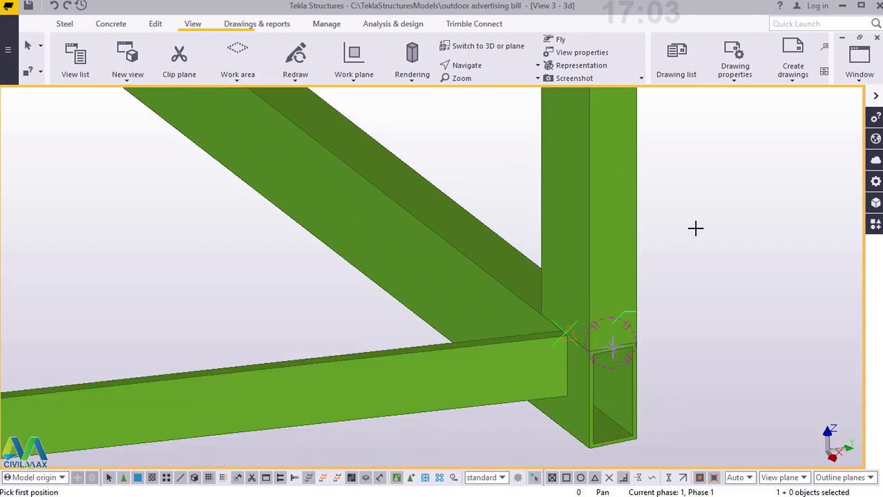
right_click(722, 206)
click(727, 212)
scroll(661, 273, down, 2)
click(620, 315)
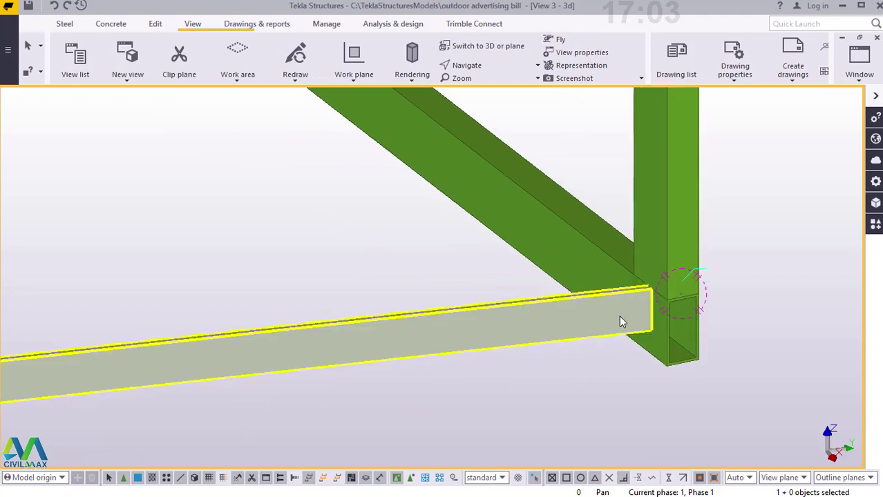
scroll(637, 291, up, 3)
scroll(660, 276, down, 2)
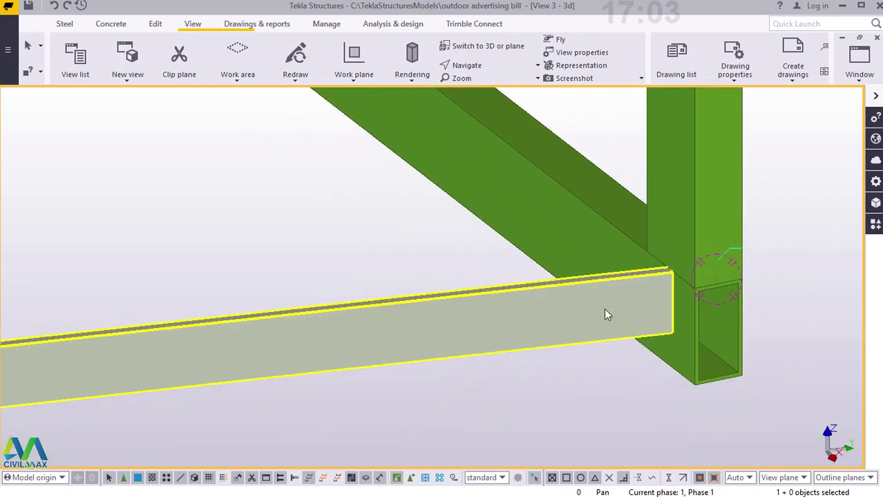
double_click(519, 315)
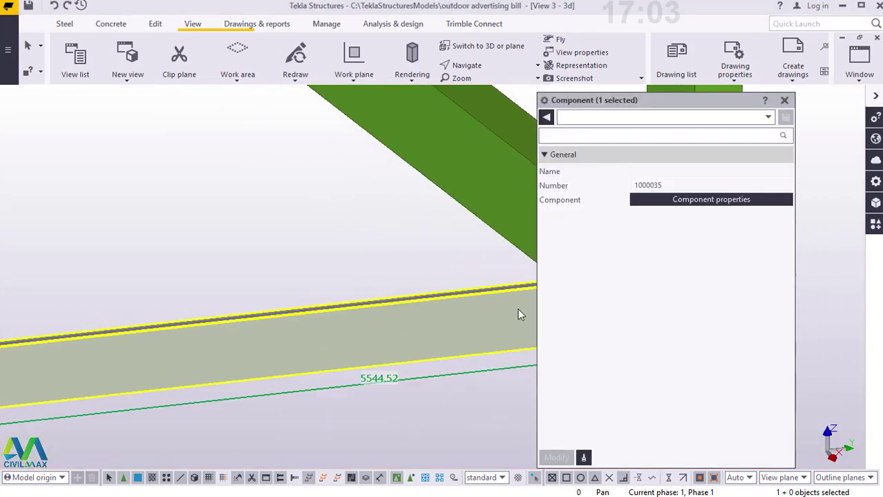
click(785, 101)
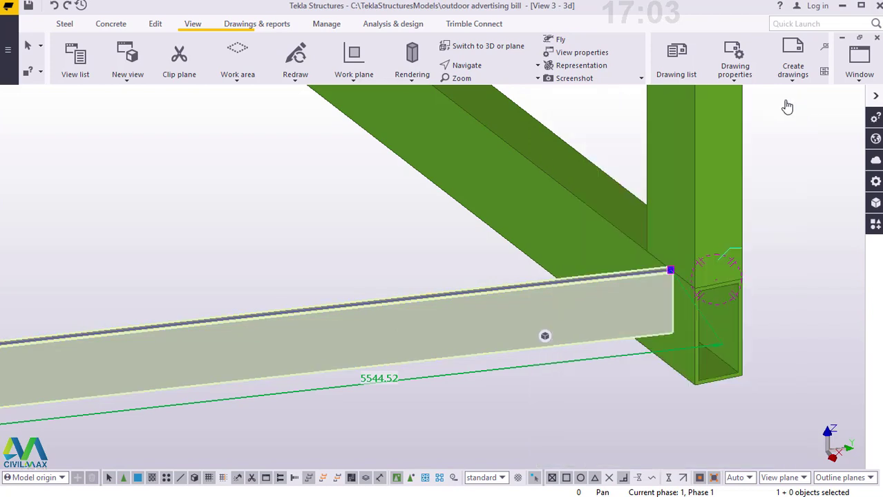
- Change the new connecting beam's profile to the rectangular hollow section RHS80*40*3.0 and apply the modification
double_click(585, 305)
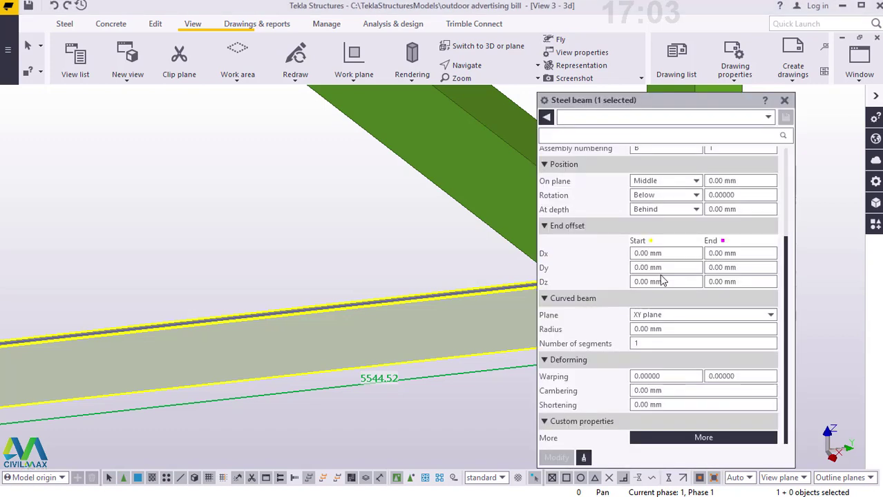
scroll(684, 230, up, 4)
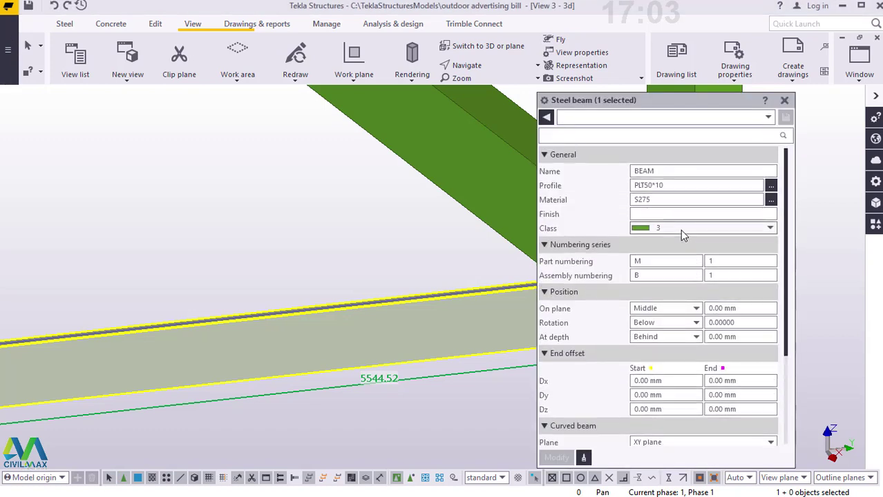
click(771, 186)
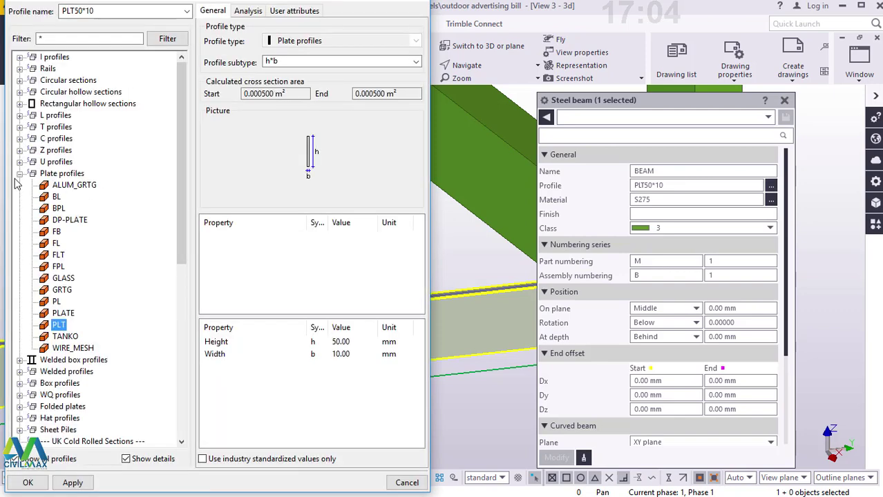
click(19, 174)
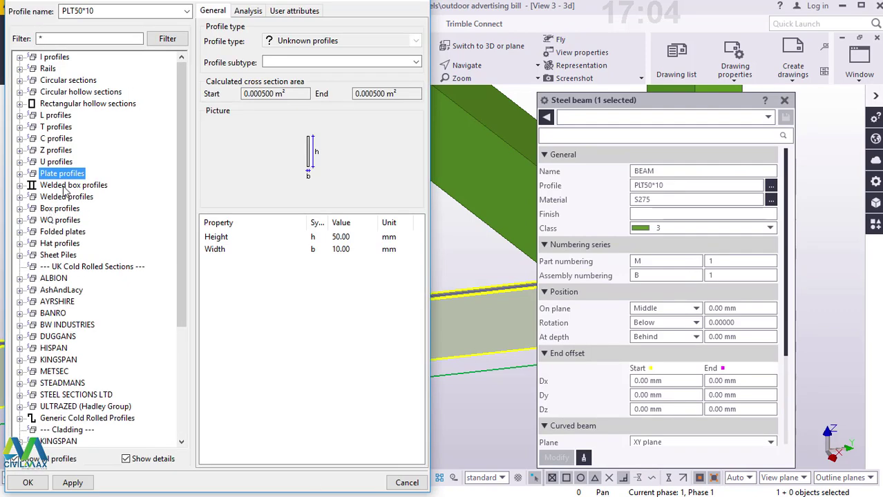
click(20, 104)
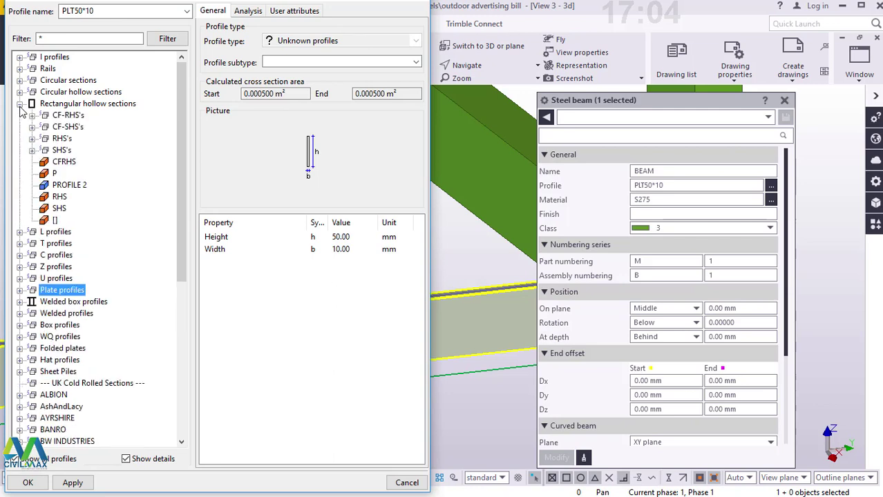
click(31, 139)
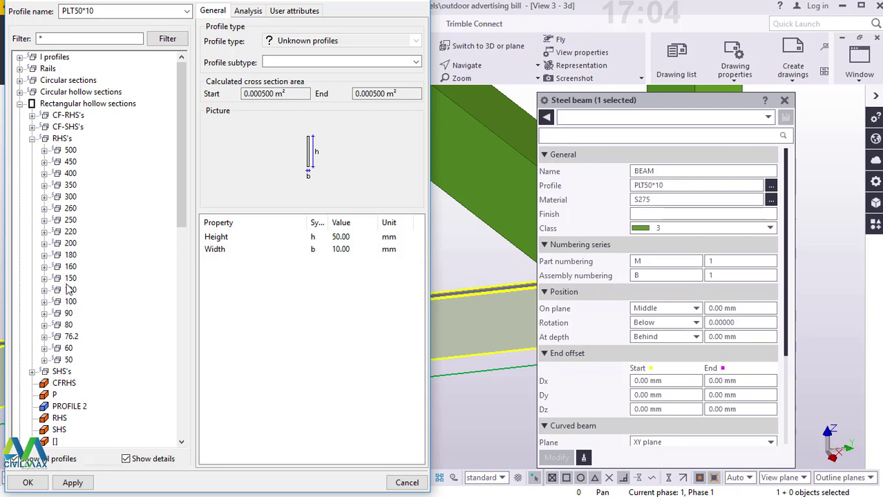
click(44, 324)
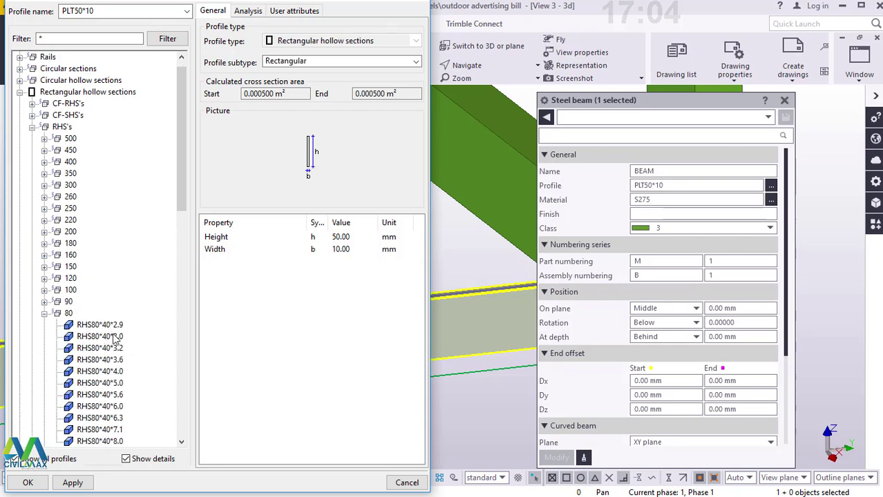
click(114, 337)
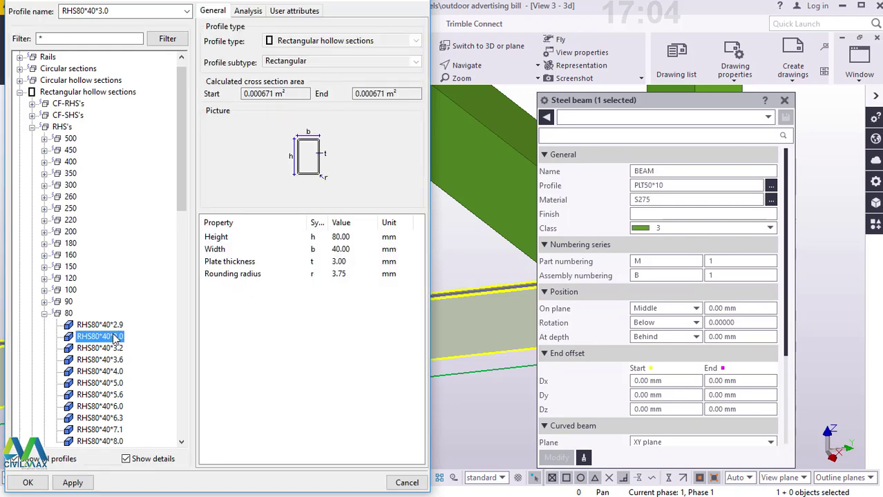
click(79, 485)
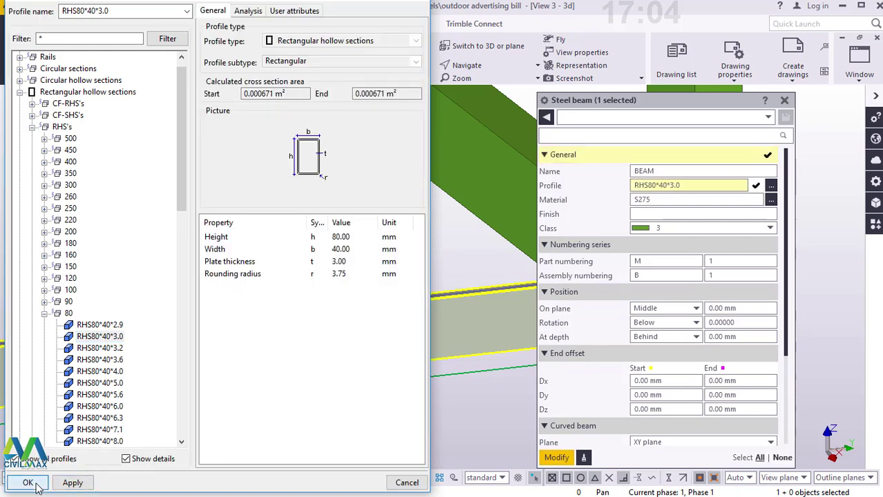
click(38, 485)
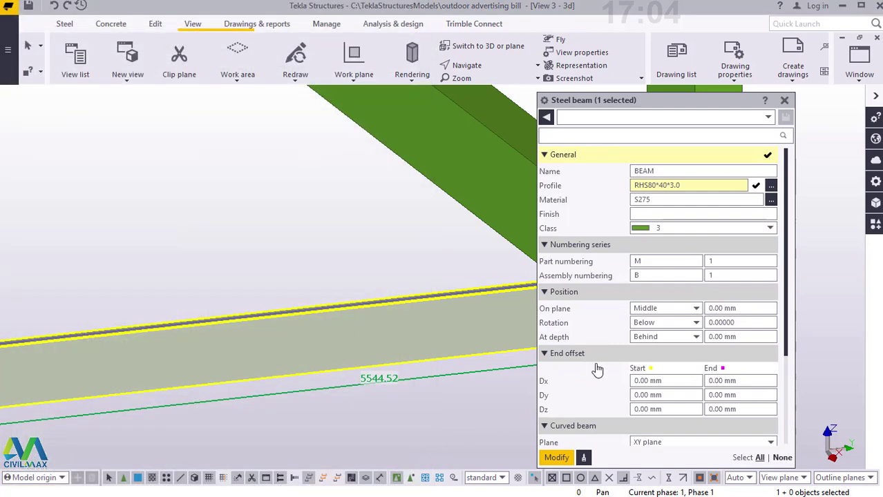
click(556, 457)
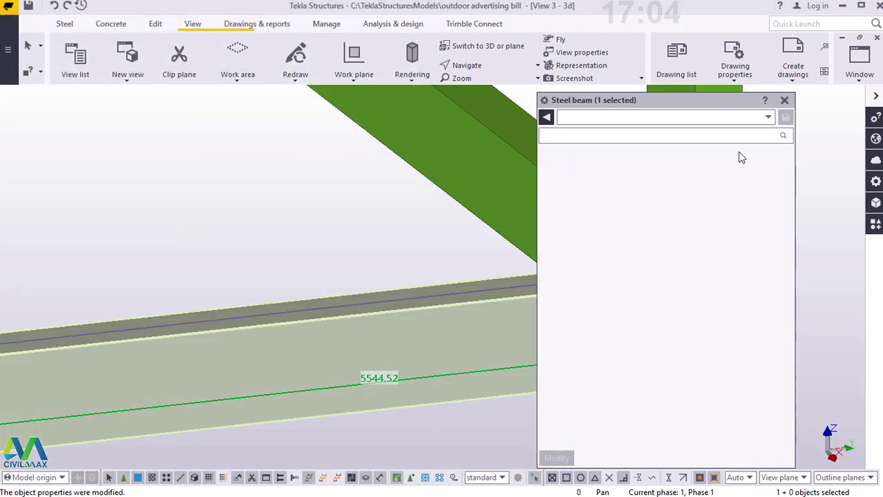
click(784, 101)
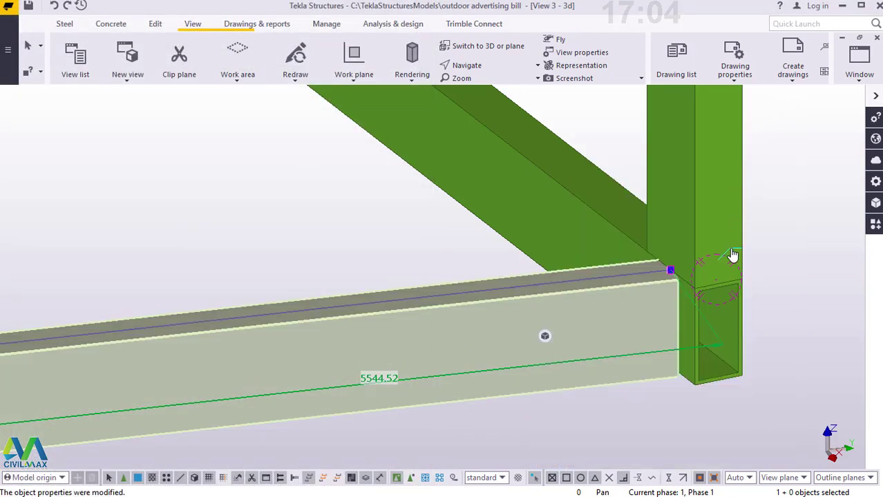
click(779, 191)
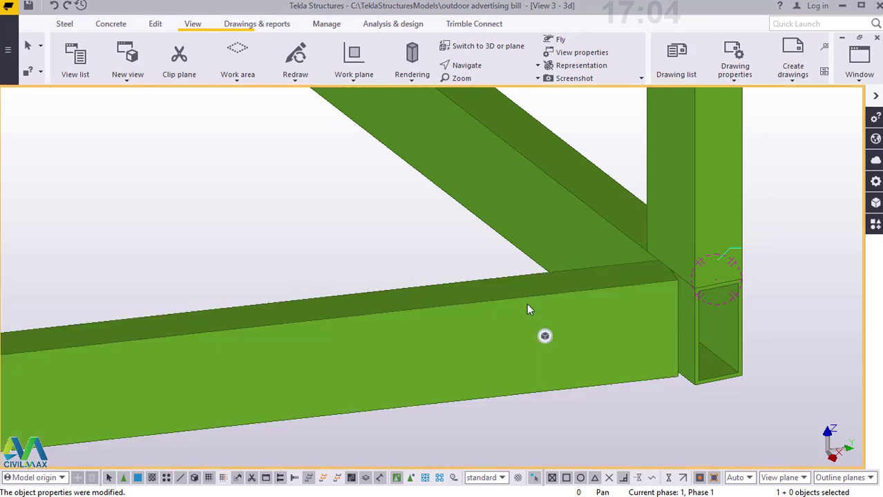
- Move the connecting beam from its upper outer end corner to the upper outer corner of the bottom rail's open end
scroll(553, 297, down, 5)
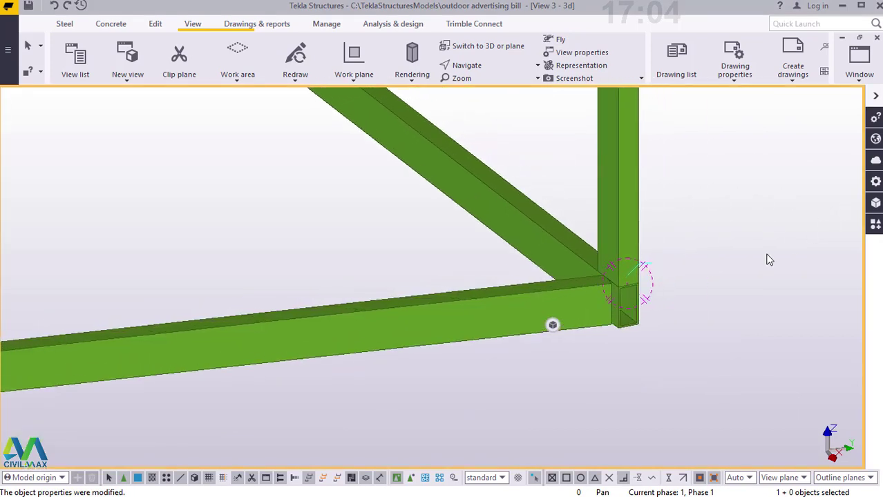
scroll(653, 297, up, 4)
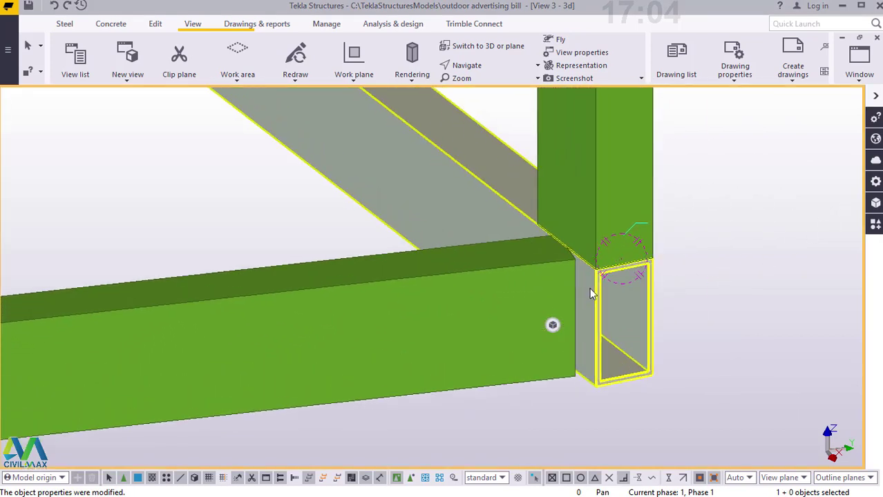
scroll(592, 294, up, 4)
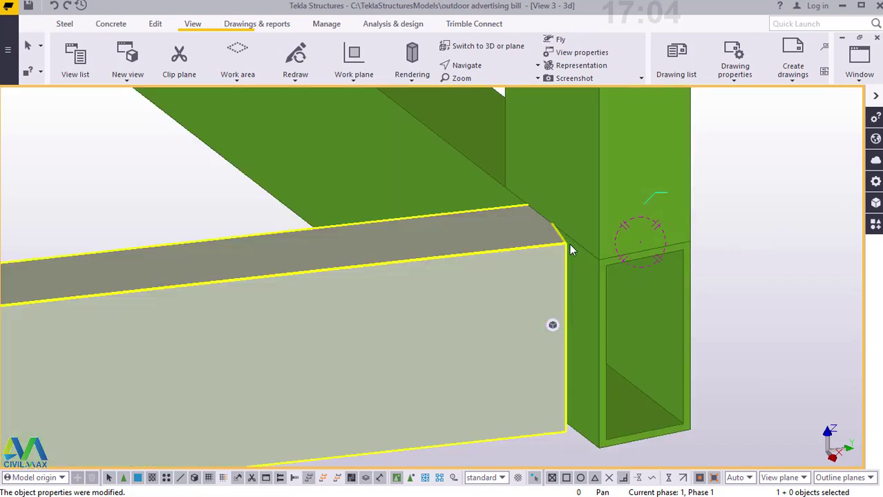
scroll(569, 246, up, 2)
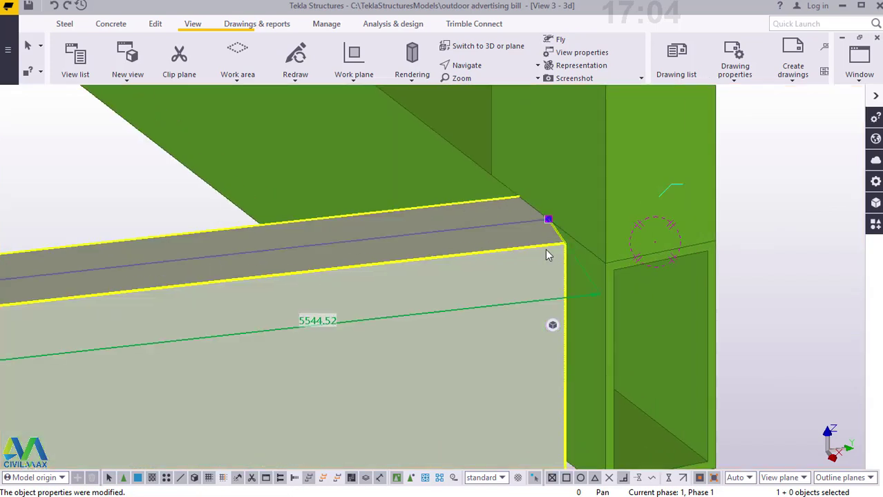
right_click(548, 252)
click(578, 252)
scroll(568, 246, up, 3)
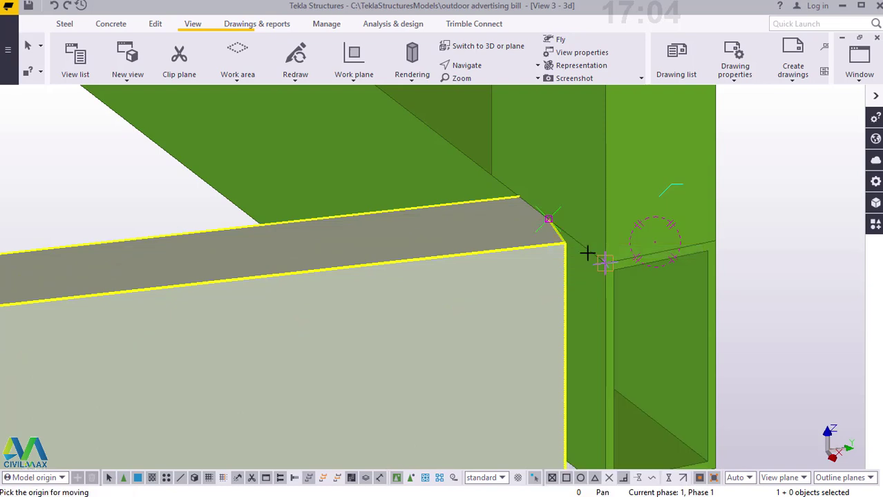
click(558, 241)
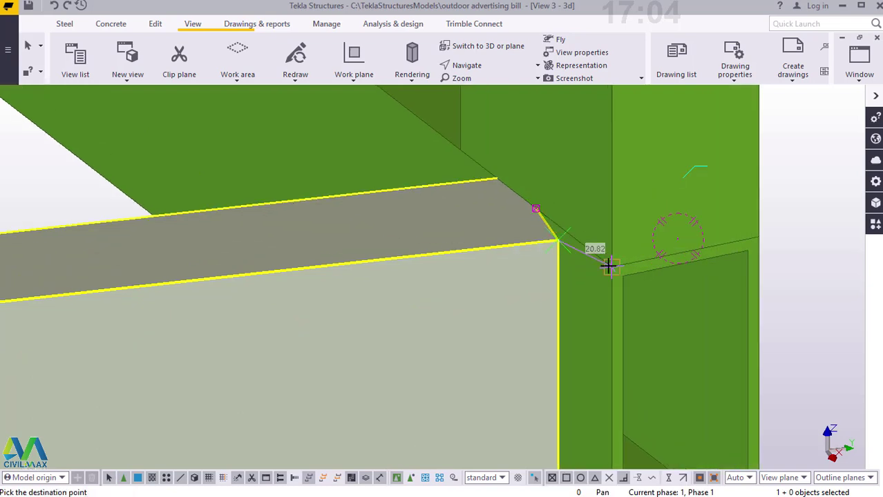
click(611, 271)
scroll(518, 237, down, 4)
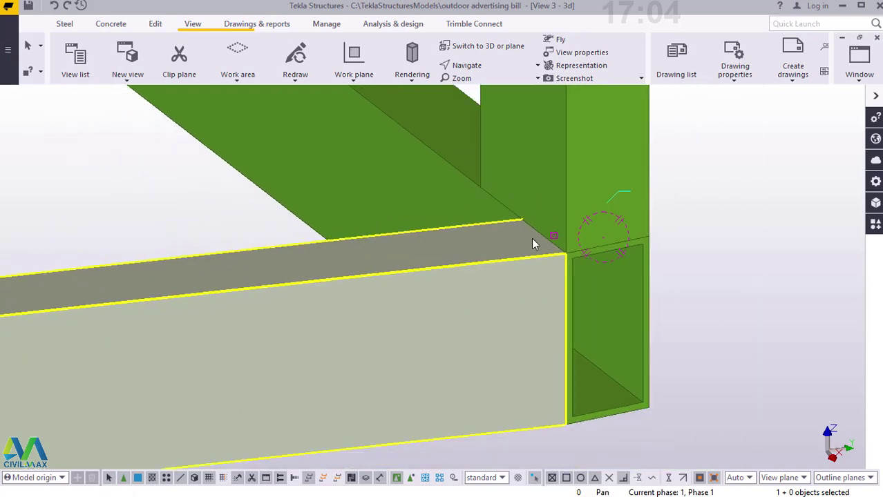
click(719, 200)
- Apply the Stanchion weld (85) component between the bottom rail and the connecting beam at the beam's first end
click(874, 225)
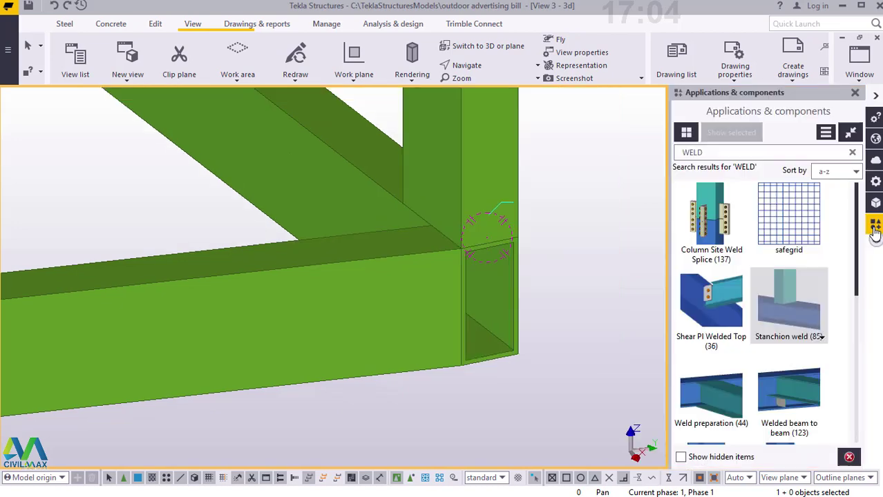
double_click(796, 323)
scroll(484, 290, up, 3)
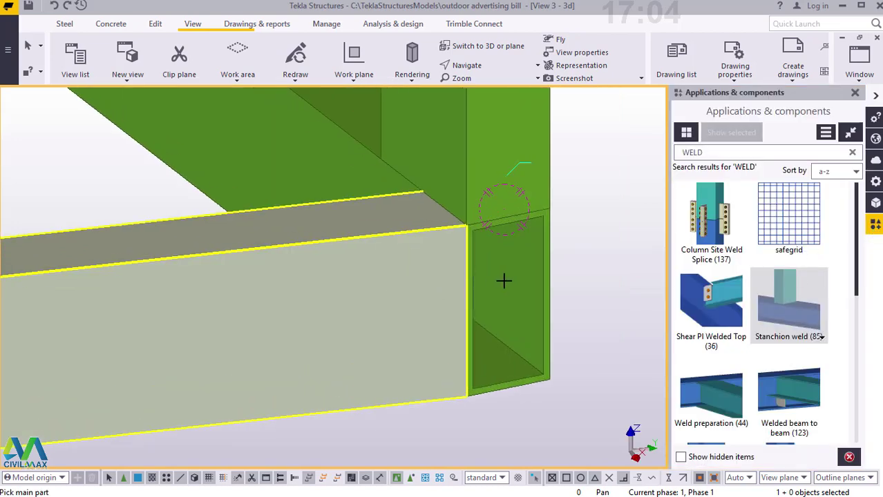
click(434, 279)
click(432, 273)
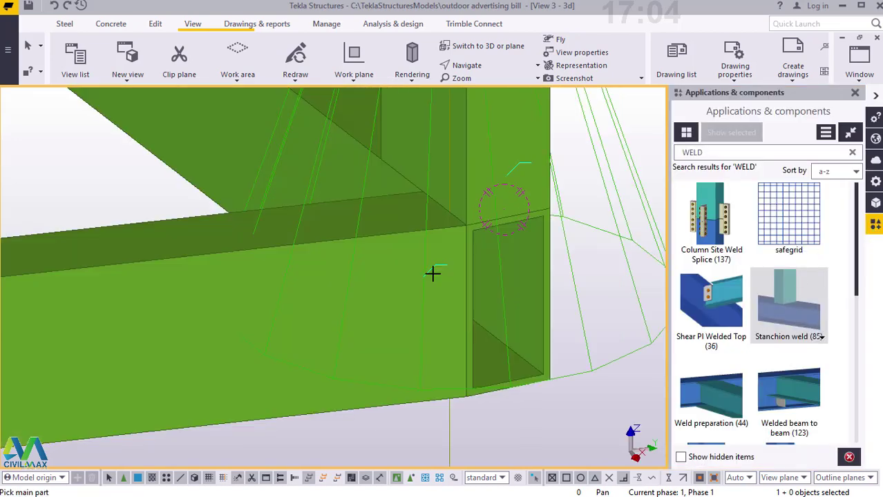
- Try to apply the Stanchion weld (85) component at the connecting beam's opposite end
scroll(503, 270, down, 6)
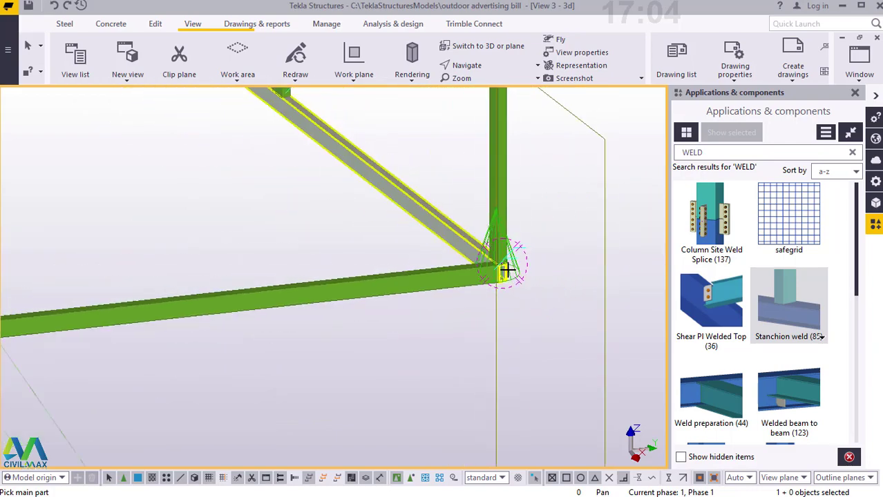
scroll(509, 270, down, 3)
scroll(176, 326, up, 2)
scroll(55, 302, up, 8)
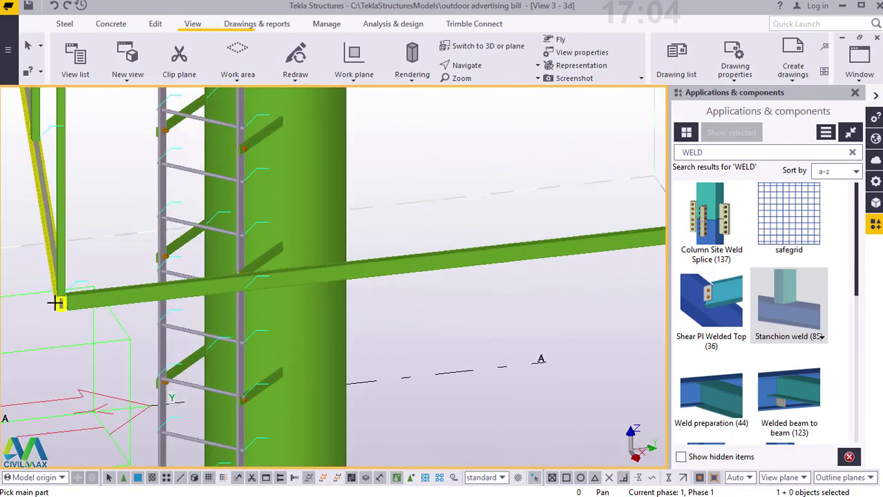
scroll(55, 301, up, 8)
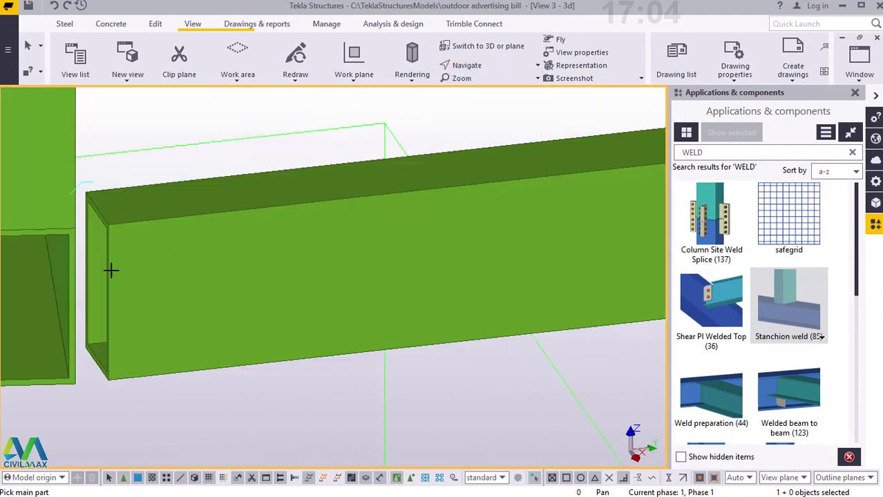
click(58, 273)
ctrl+middle_drag(74, 270, 5, 266)
scroll(377, 293, down, 3)
ctrl+middle_drag(213, 284, 119, 289)
scroll(97, 258, up, 2)
right_click(140, 231)
click(171, 240)
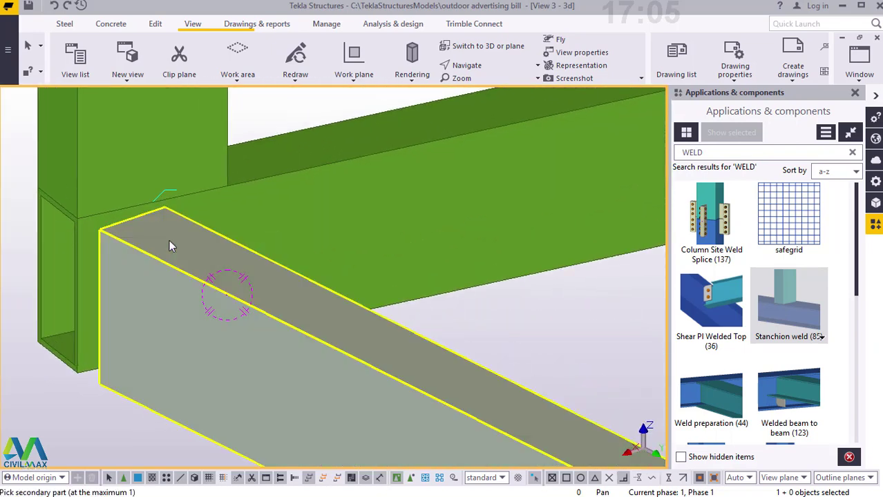
click(170, 243)
right_click(264, 237)
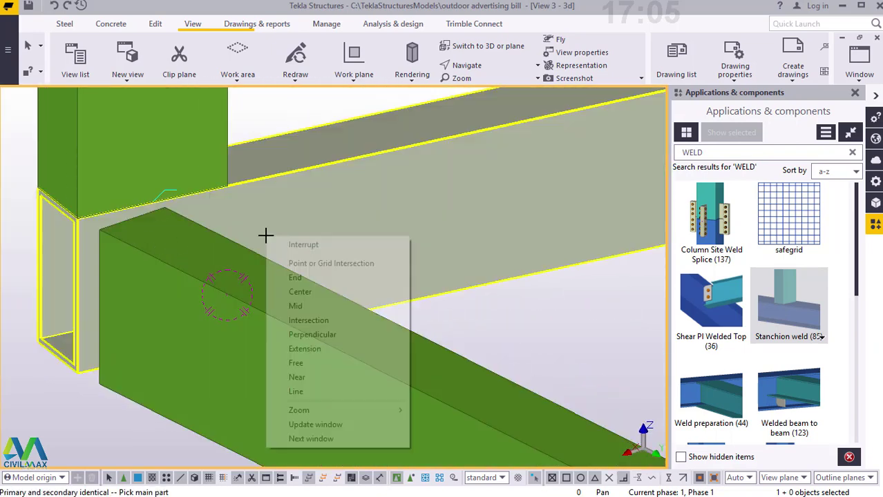
click(305, 245)
click(158, 257)
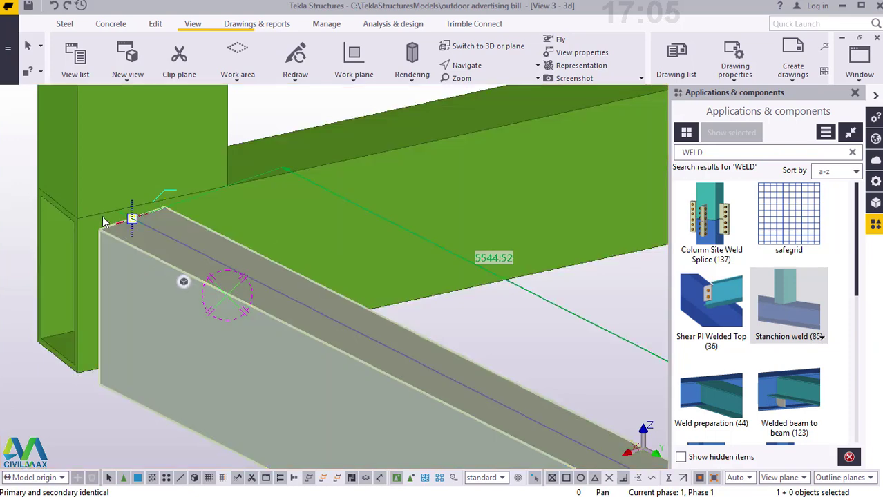
click(346, 124)
click(338, 115)
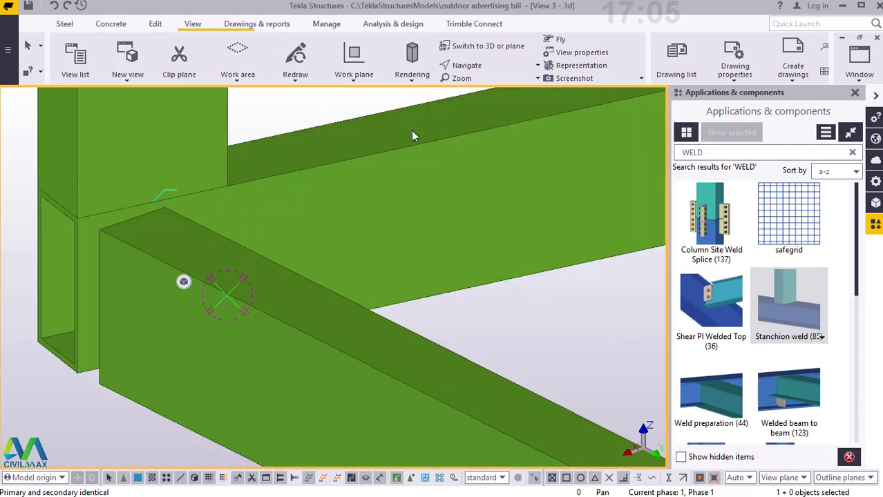
- Apply Stanchion weld (85) at the connecting beam's opposite end, with the bottom rail as main part and the beam as secondary part
click(799, 296)
click(128, 237)
click(83, 232)
click(787, 322)
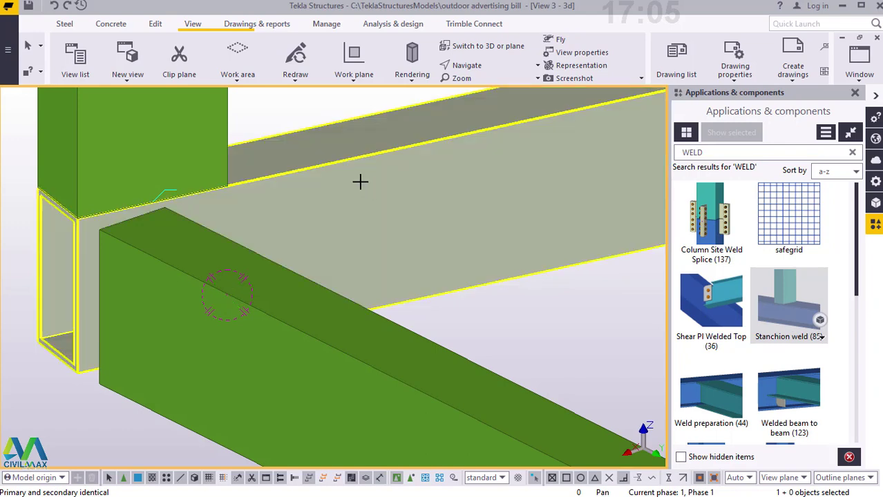
click(233, 223)
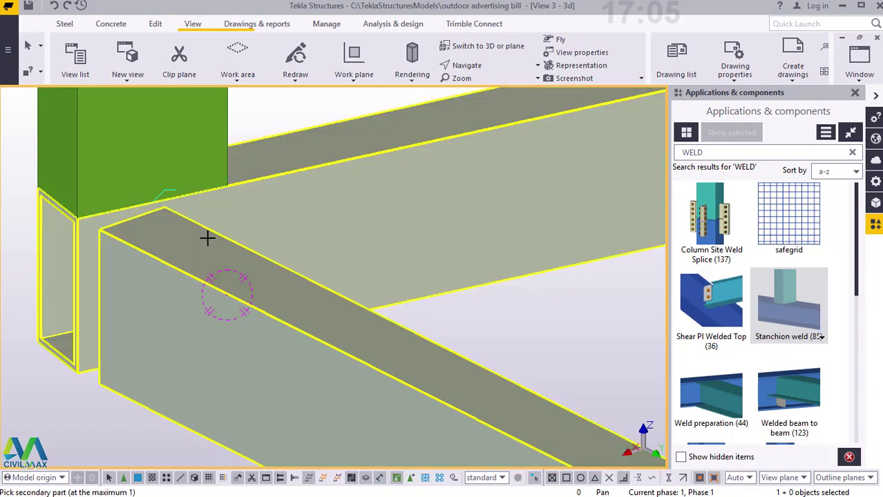
click(207, 238)
right_click(229, 227)
click(287, 240)
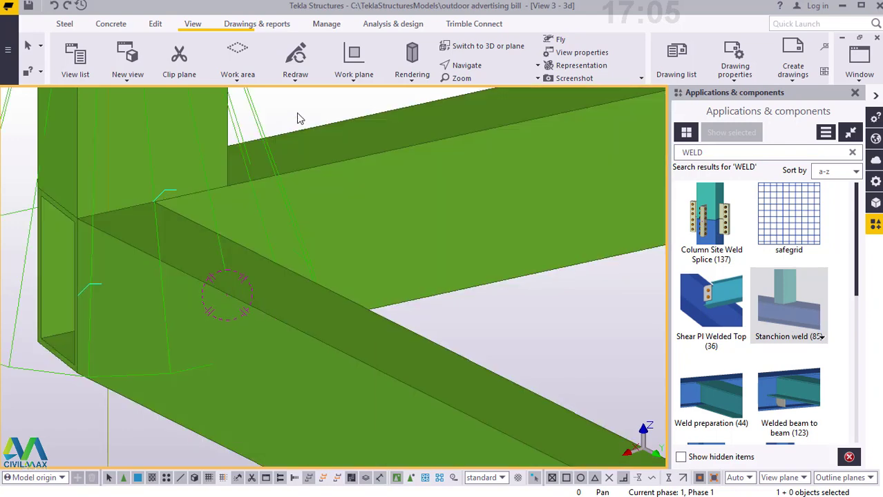
right_click(297, 118)
click(342, 188)
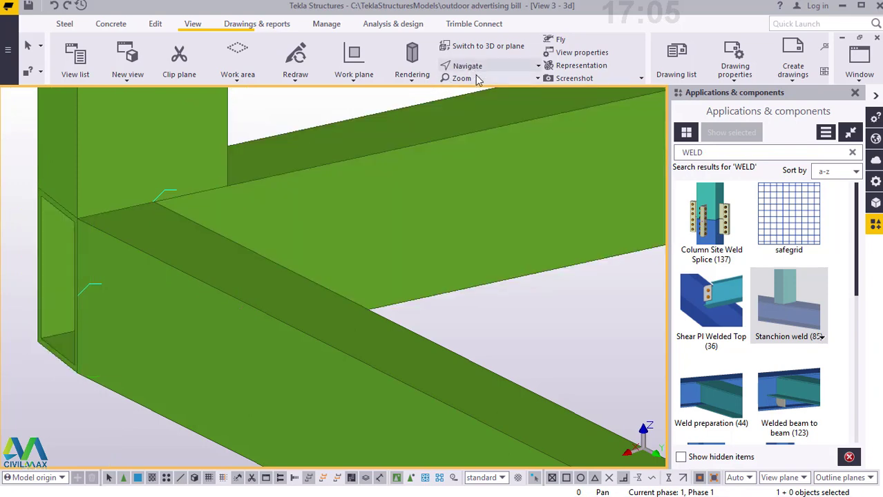
- Start copying the connecting beam, with the origin where the outer vertical member's inner edge meets the bottom rail's top edge
scroll(182, 244, down, 5)
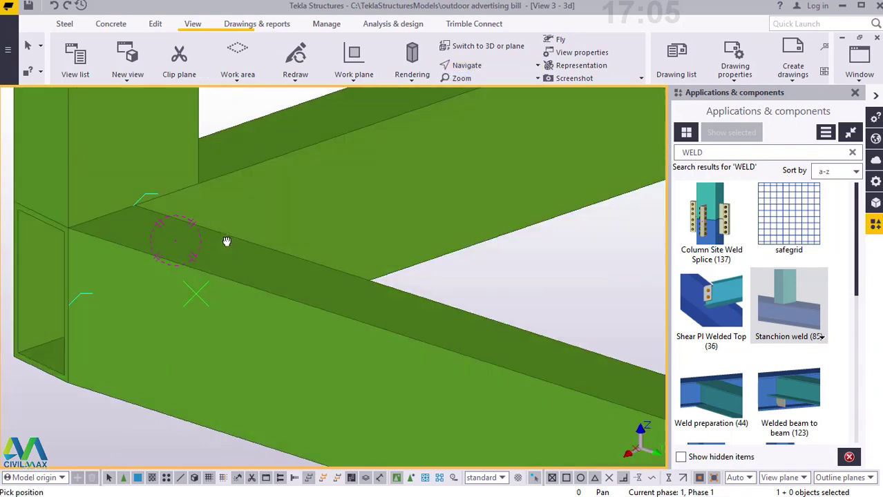
scroll(160, 287, down, 6)
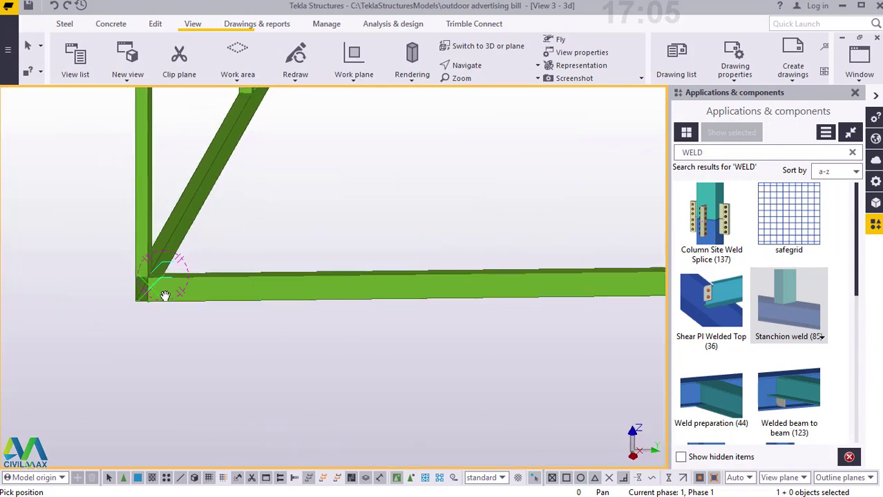
mouse_move(212, 322)
ctrl+middle_down()
mouse_move(233, 292)
mouse_move(138, 276)
mouse_move(263, 341)
mouse_move(247, 206)
mouse_move(255, 346)
mouse_move(222, 375)
mouse_move(173, 390)
mouse_move(215, 391)
ctrl+middle_up()
scroll(215, 391, up, 4)
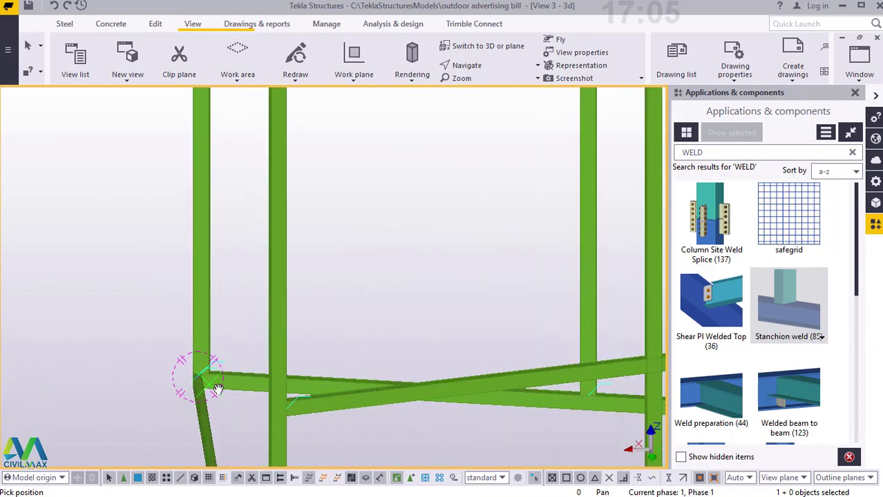
right_click(252, 198)
click(277, 206)
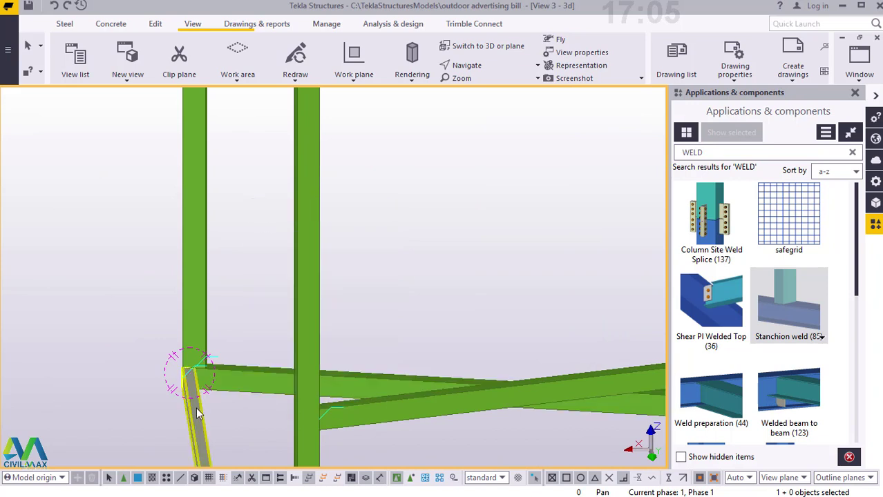
right_click(247, 214)
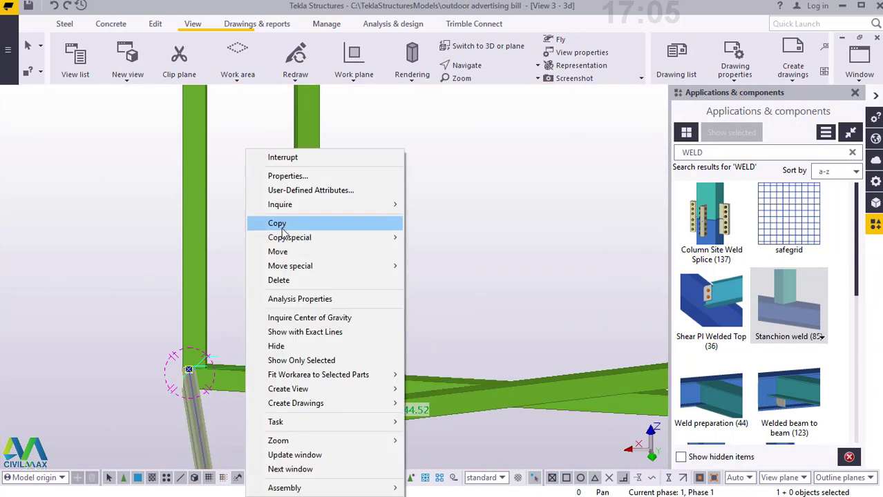
click(278, 226)
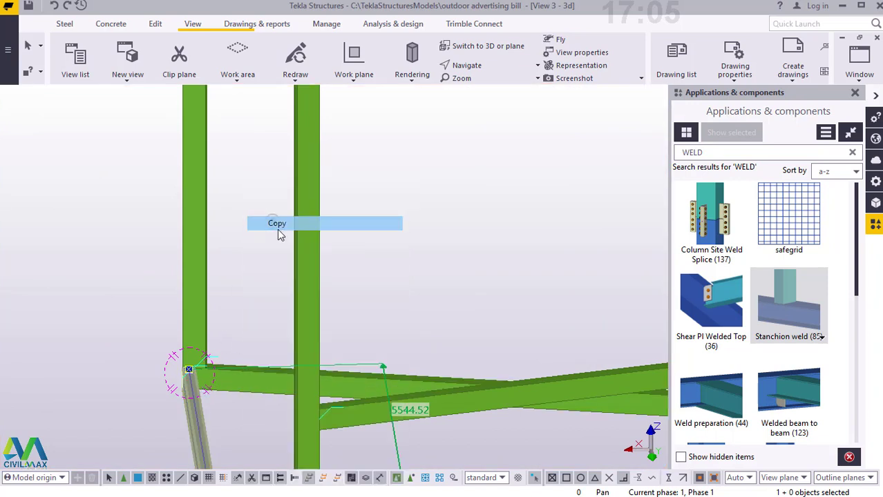
scroll(201, 368, up, 6)
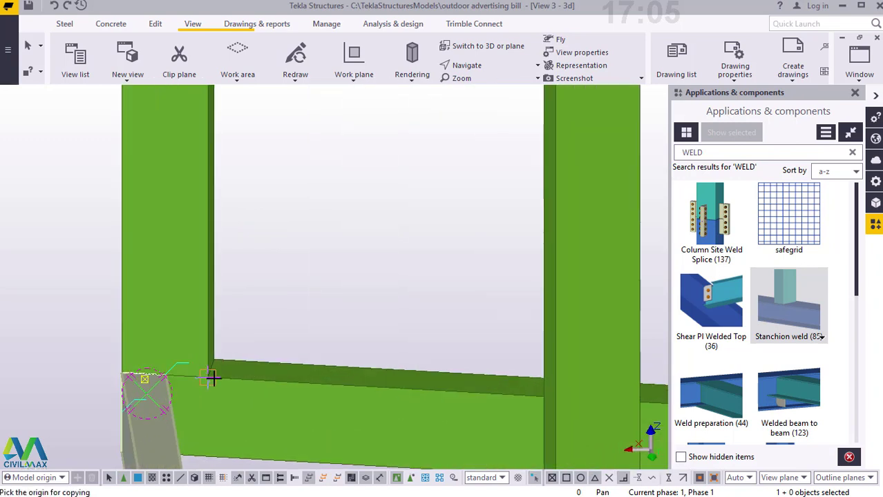
scroll(209, 376, up, 2)
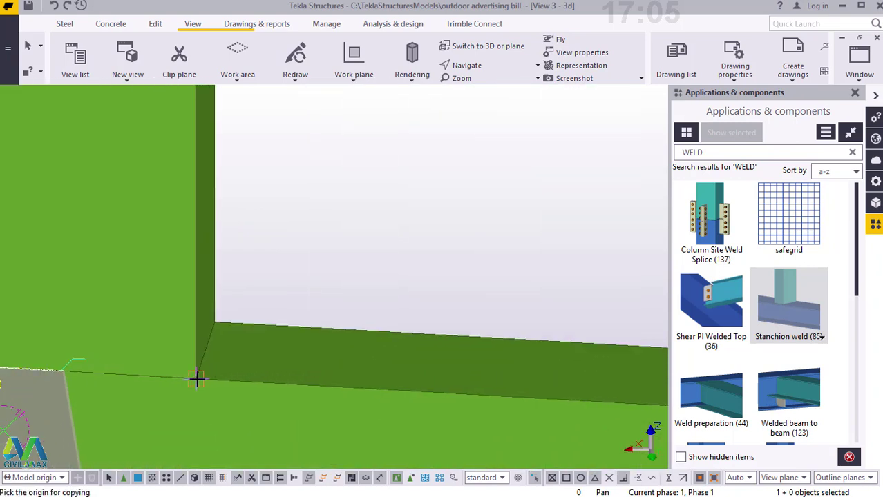
click(206, 375)
- Place a copy of the connecting beam 2405 mm above the origin, where the middle rail's top edge meets the outer vertical member
scroll(207, 373, down, 5)
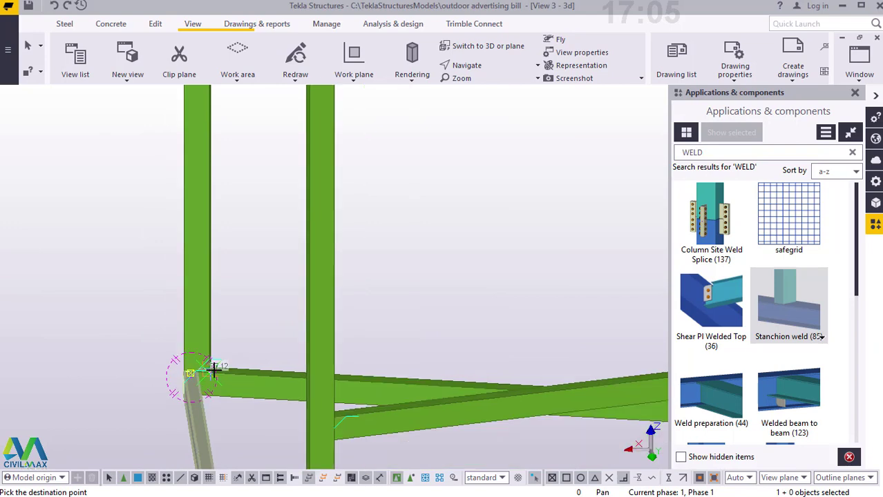
scroll(217, 369, down, 3)
scroll(212, 193, up, 6)
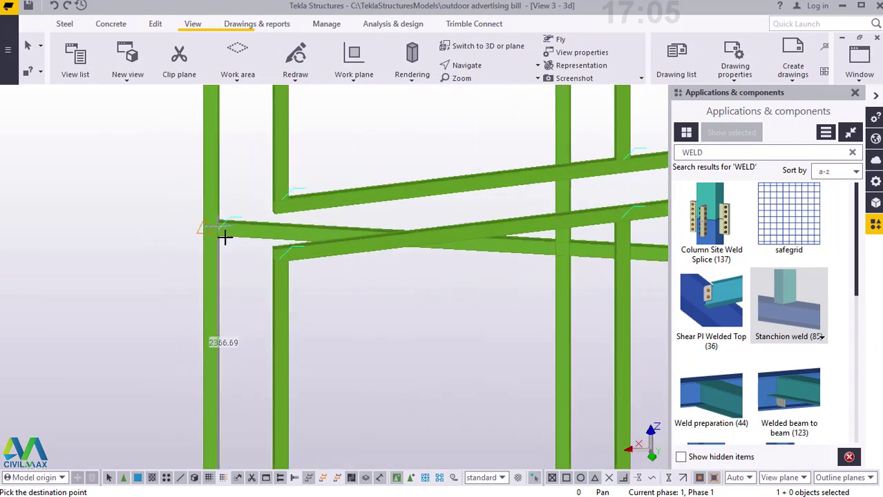
scroll(217, 211, up, 6)
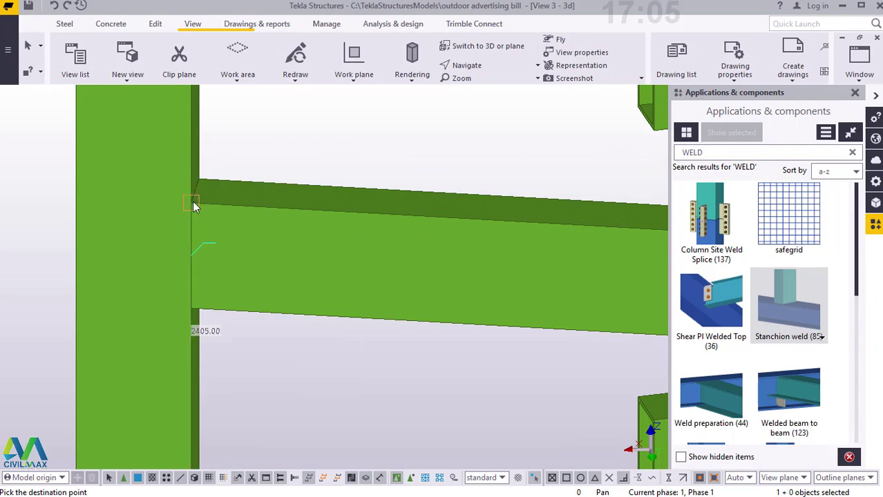
scroll(238, 347, down, 2)
- Place another copy of the connecting beam 4810 mm above the origin, on the top edge of the lower panel's top rail
scroll(237, 346, down, 6)
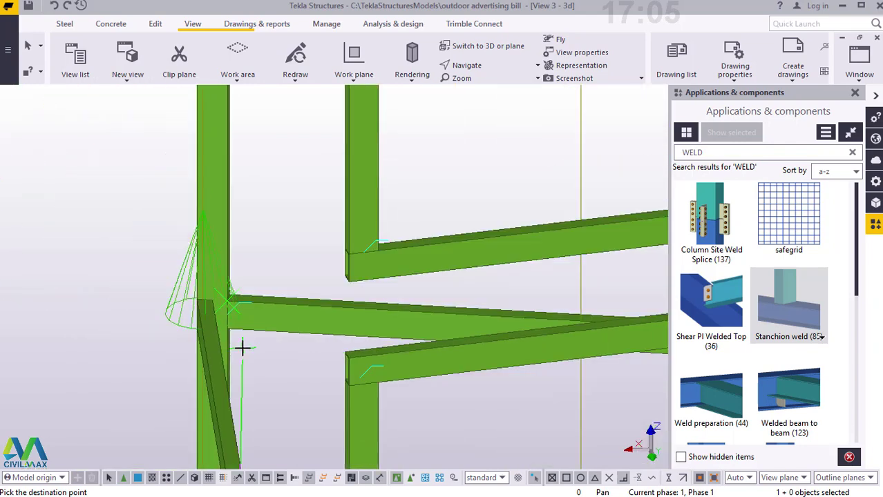
scroll(236, 210, up, 6)
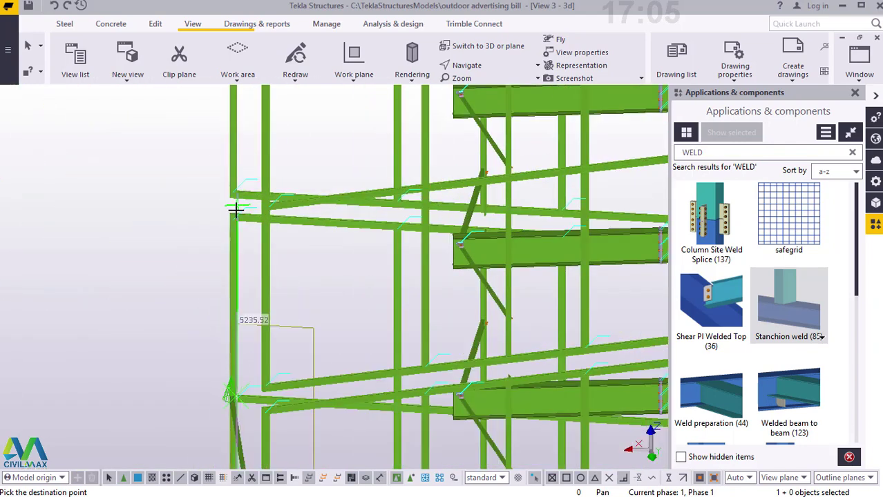
scroll(237, 214, up, 4)
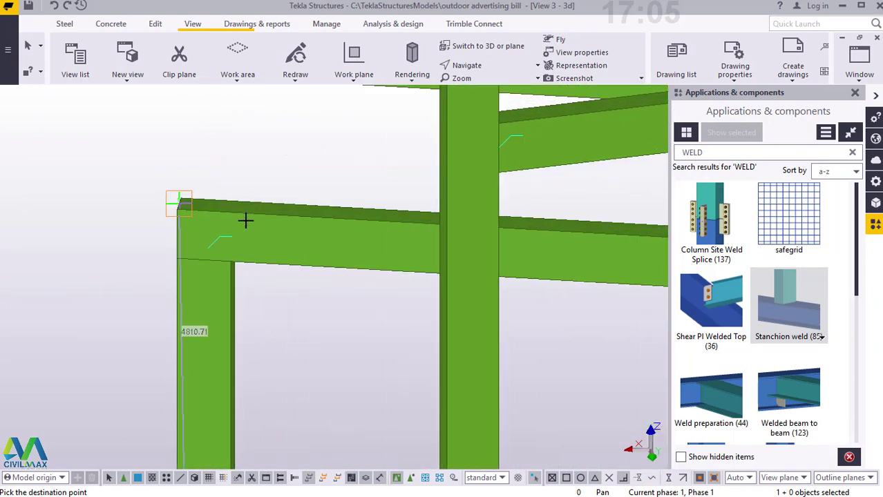
scroll(221, 208, down, 5)
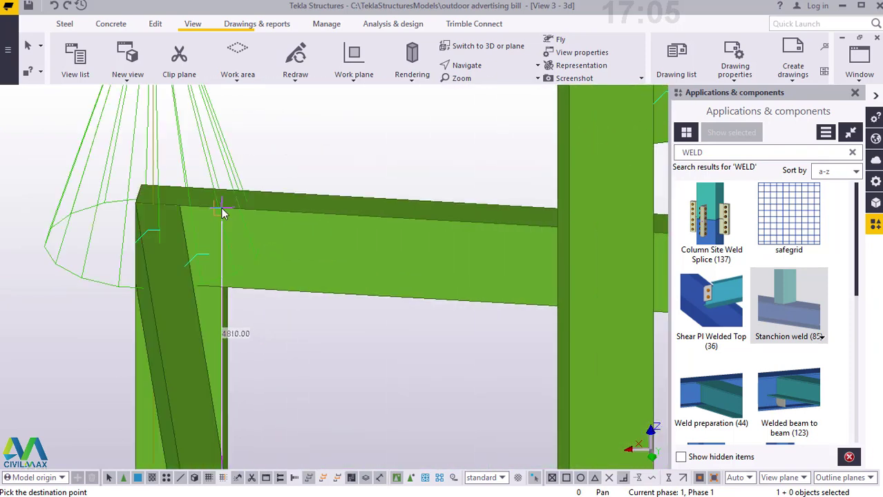
- Place a further copy of the connecting beam 5110 mm above the origin, on the top edge of the next panel's bottom rail
scroll(245, 303, down, 4)
scroll(247, 225, up, 7)
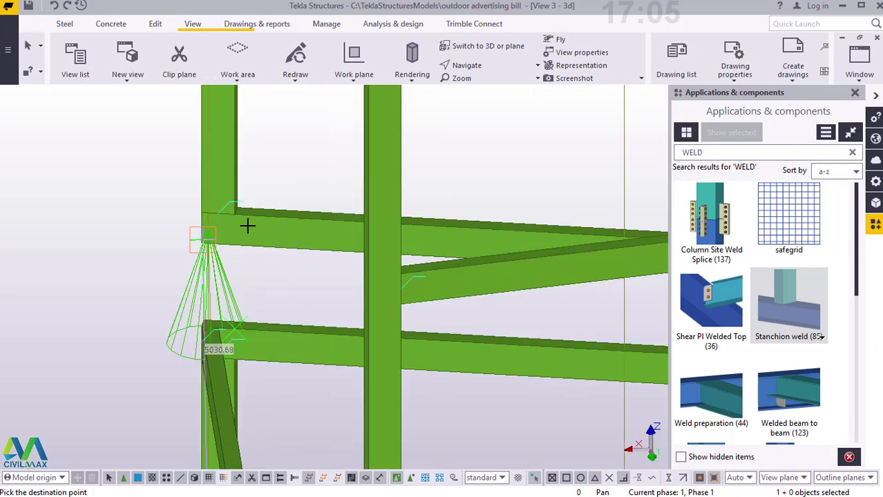
scroll(234, 209, up, 2)
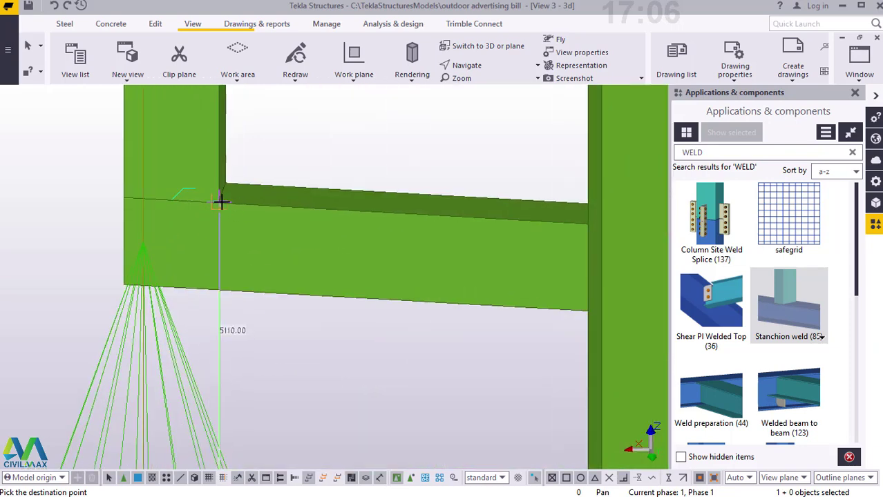
scroll(221, 202, down, 4)
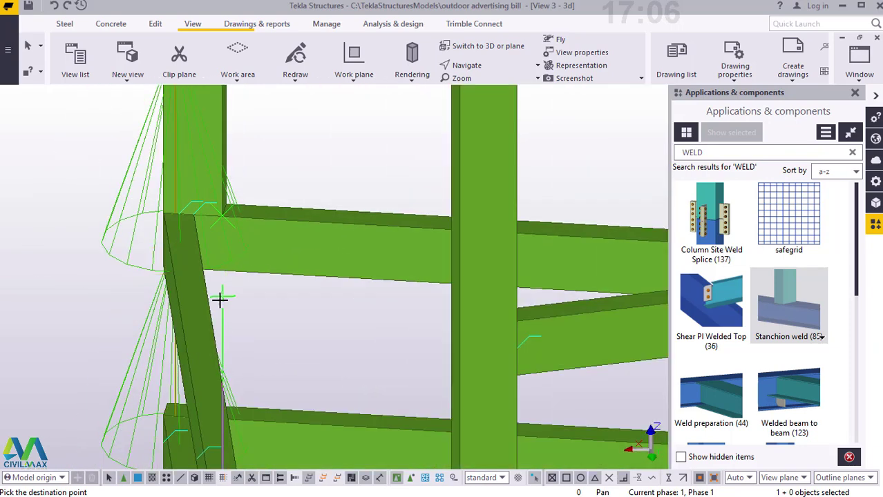
- Place a copy of the connecting beam 7515 mm above the origin, where the upper panel's middle rail top edge meets the outer vertical member
scroll(233, 300, down, 6)
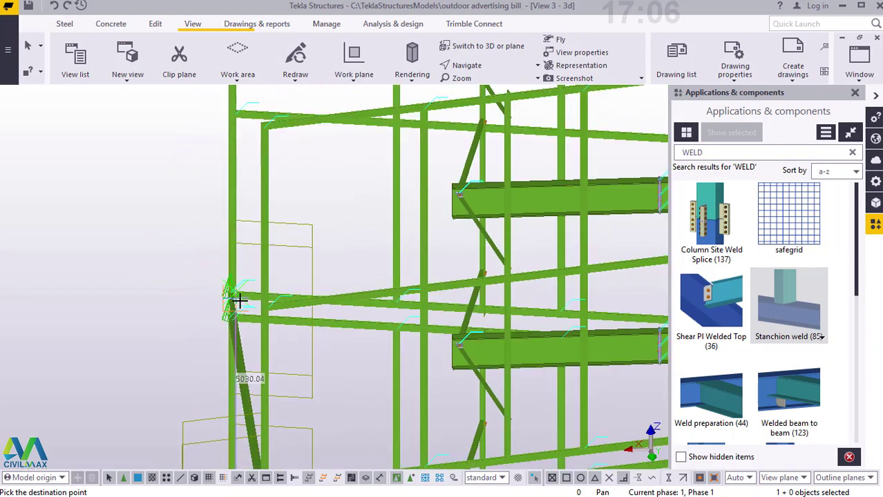
scroll(241, 297, down, 2)
scroll(238, 277, up, 5)
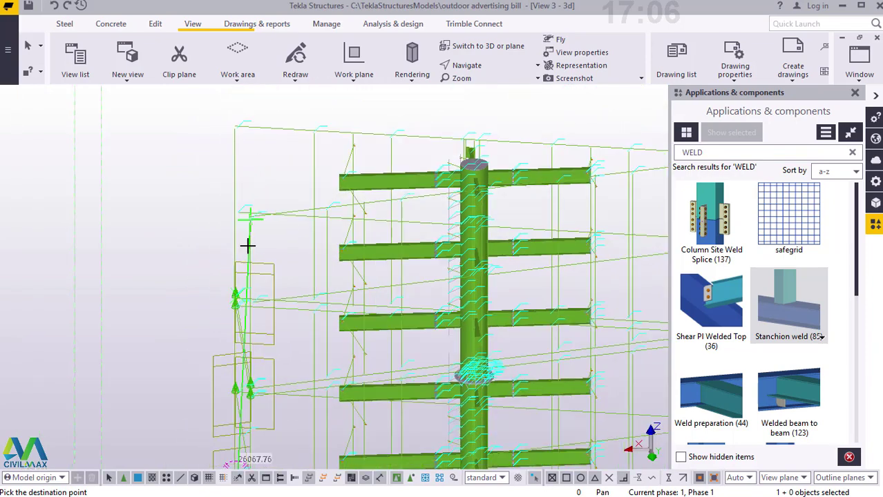
scroll(246, 138, up, 5)
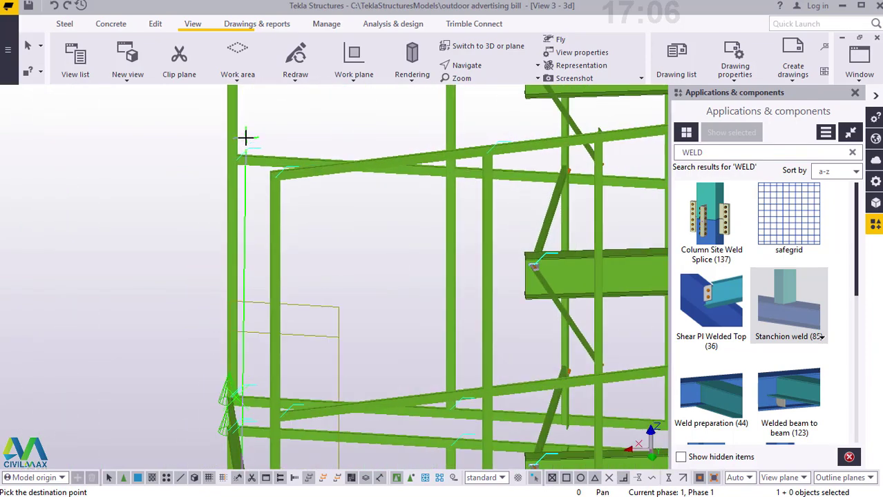
scroll(237, 156, up, 3)
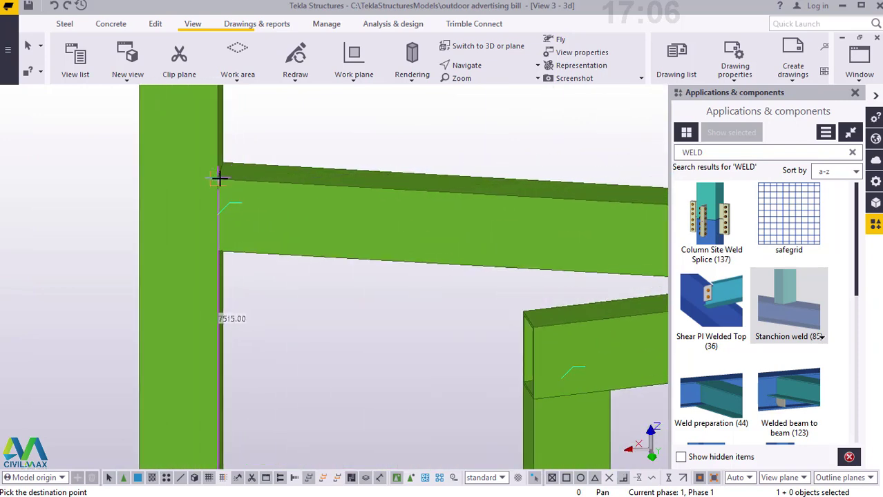
- Place the last copy of the connecting beam 9917 mm above the origin, on the upper panel's top rail, and end the copying
scroll(219, 178, down, 5)
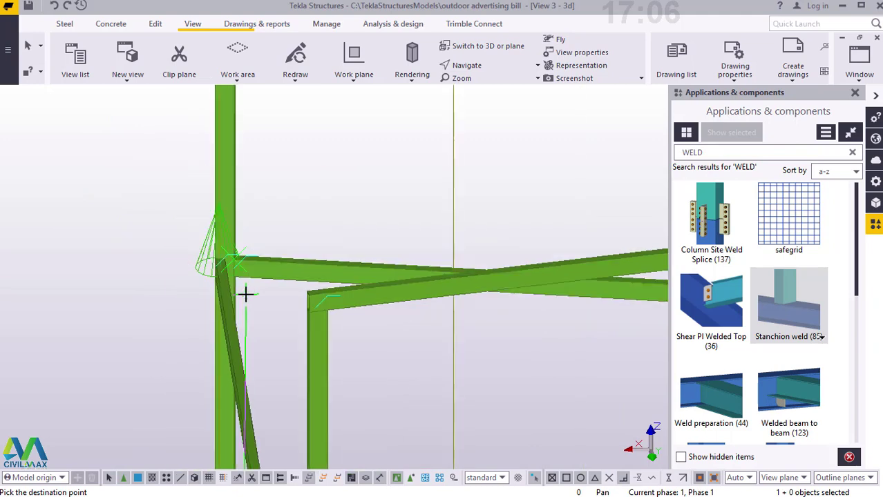
scroll(245, 295, down, 4)
scroll(240, 182, up, 4)
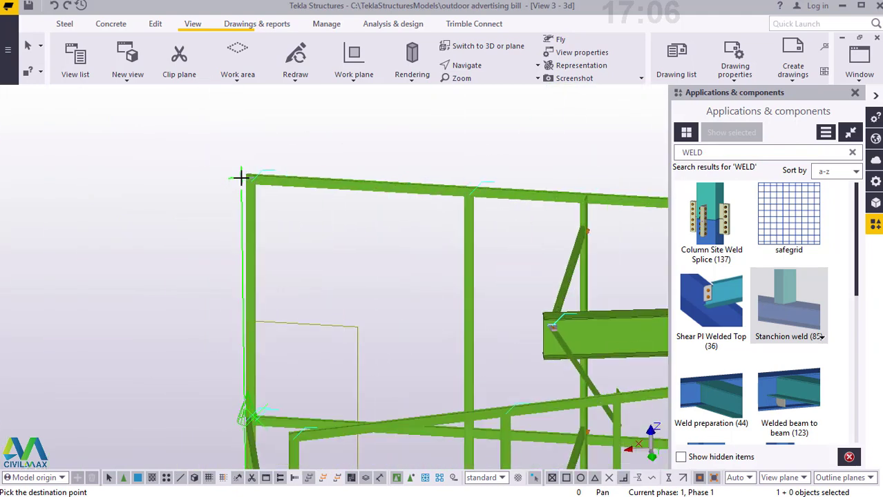
scroll(241, 178, up, 2)
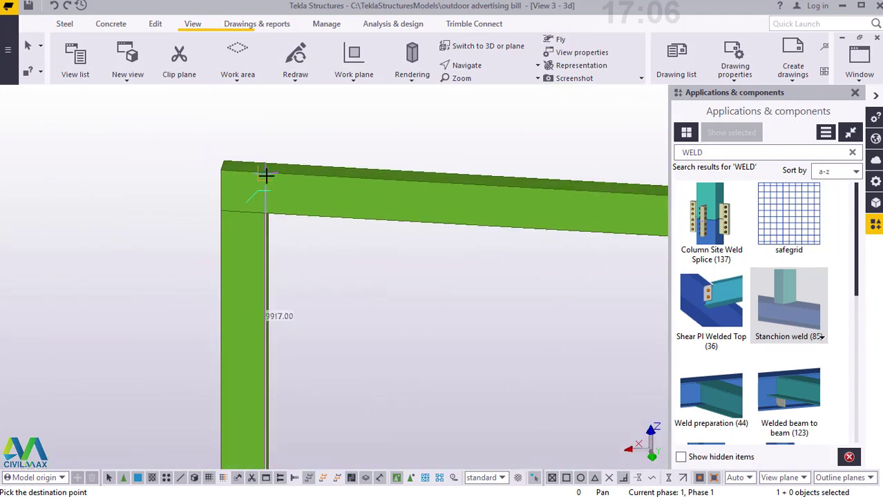
right_click(319, 135)
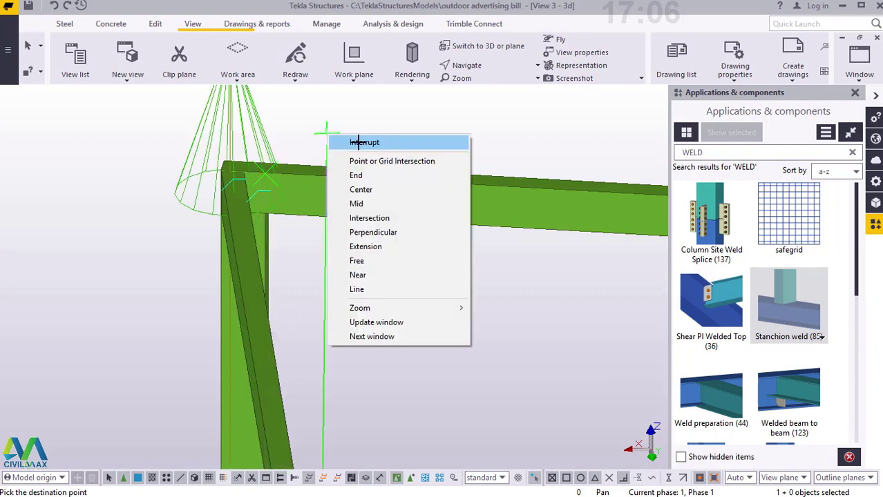
click(328, 141)
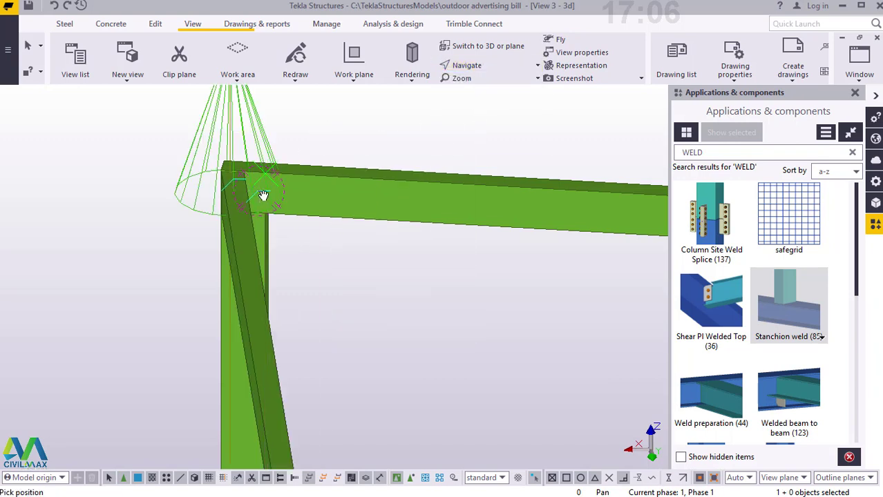
- Examine the copied connecting beams and their joints with the panel frames from several sides and at different rail levels
ctrl+middle_drag(270, 198, 510, 159)
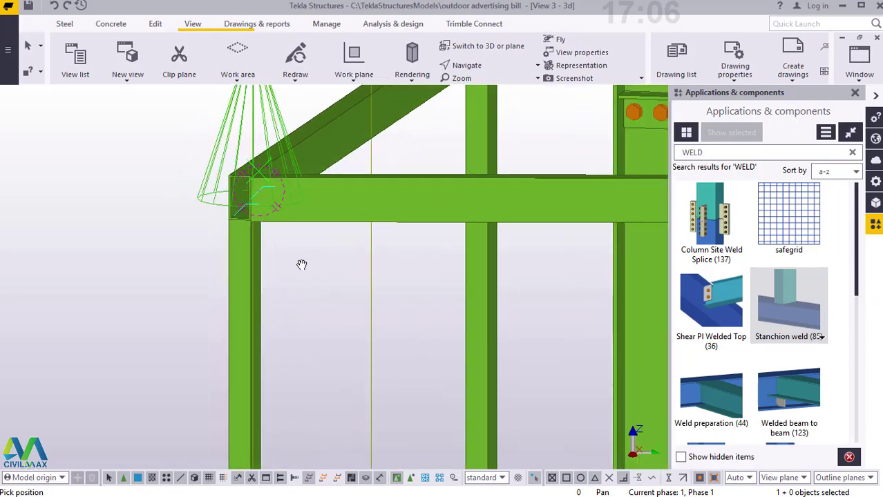
scroll(301, 264, down, 4)
scroll(304, 265, down, 4)
ctrl+middle_drag(368, 284, 326, 455)
scroll(327, 454, up, 3)
scroll(319, 316, down, 3)
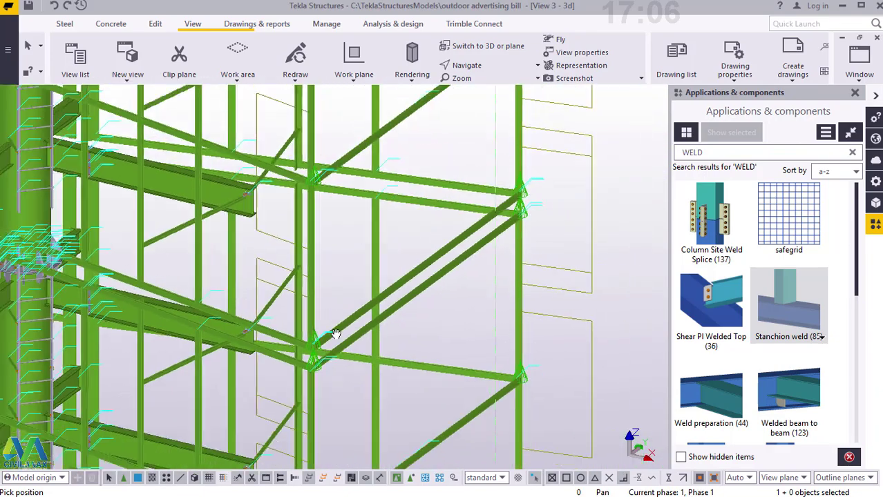
scroll(341, 365, up, 2)
scroll(292, 303, down, 3)
right_click(509, 252)
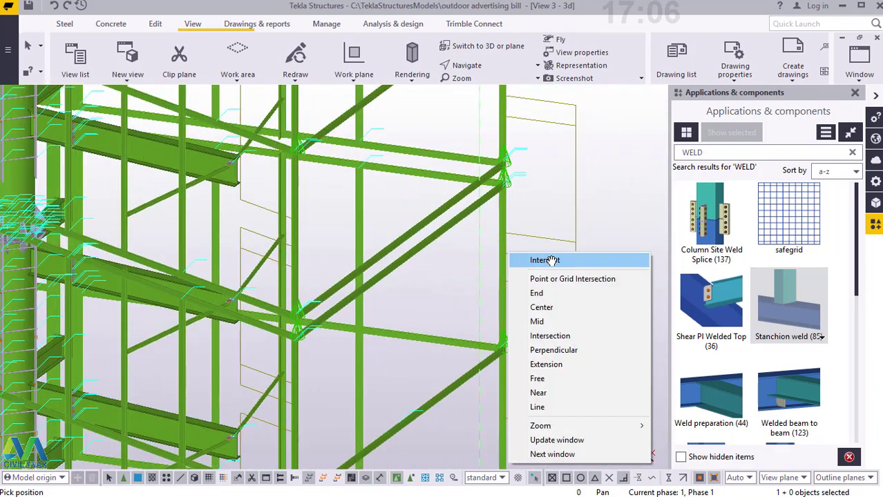
click(548, 259)
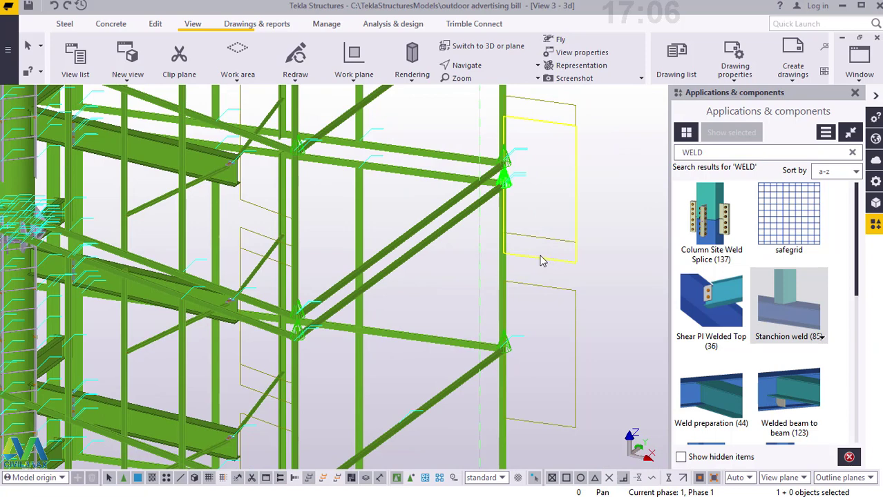
- Redraw the 3D view to clear the temporary graphics around the connecting beams
right_click(445, 289)
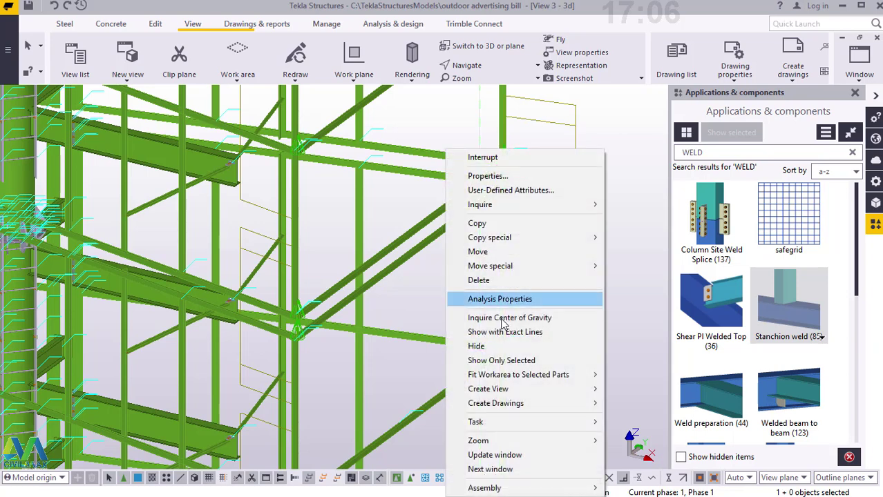
click(429, 302)
right_click(430, 291)
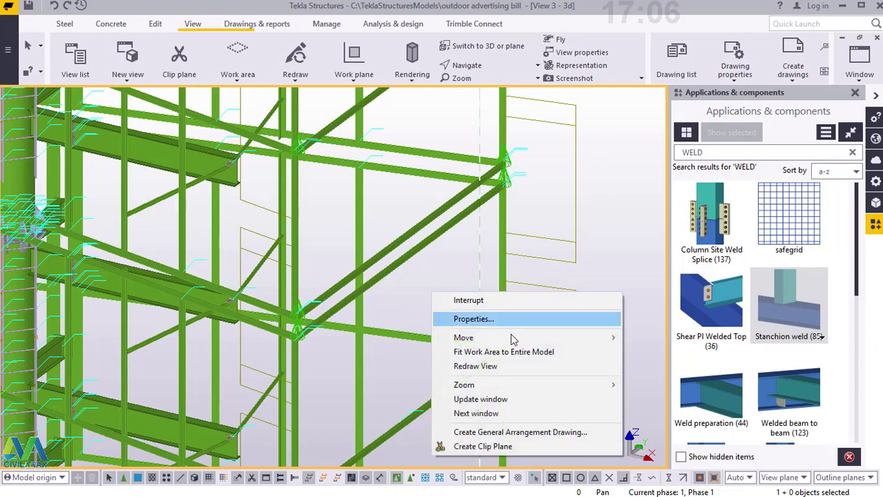
click(483, 367)
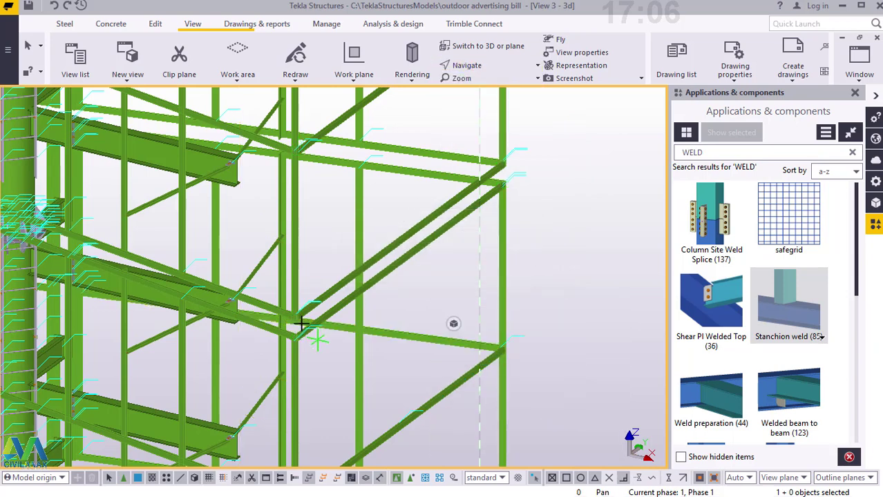
- Start a new steel beam where the intermediate vertical member meets the panel's bottom rail
mouse_move(312, 328)
ctrl+middle_down()
mouse_move(310, 198)
mouse_move(249, 198)
mouse_move(169, 227)
mouse_move(194, 266)
mouse_move(251, 321)
mouse_move(233, 357)
mouse_move(424, 438)
ctrl+middle_up()
scroll(415, 398, up, 8)
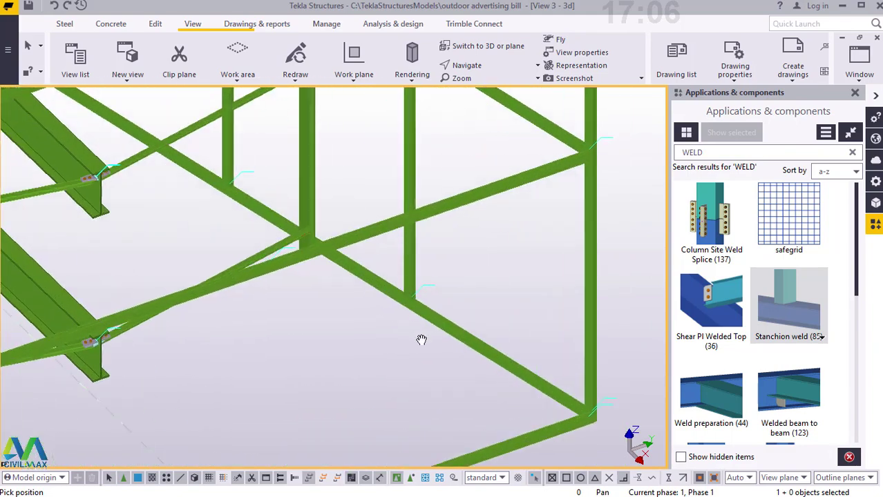
middle_drag(313, 239, 339, 265)
scroll(334, 258, up, 4)
scroll(333, 257, down, 2)
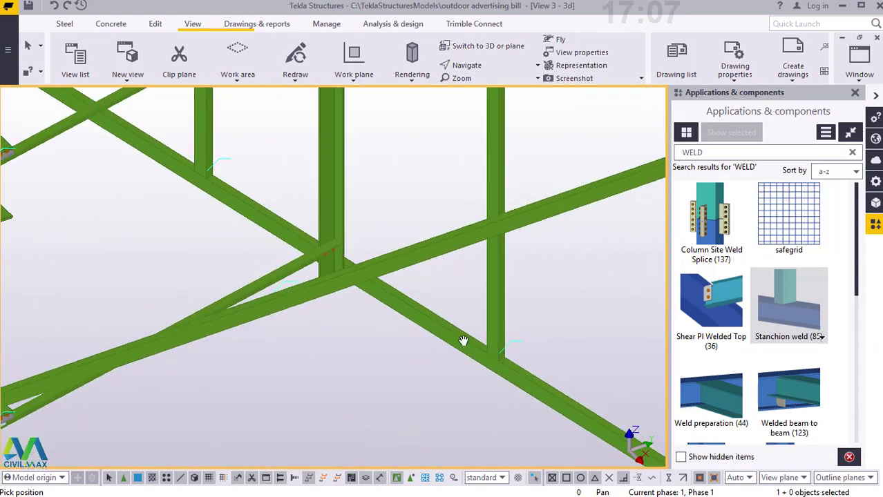
scroll(472, 347, up, 3)
click(468, 251)
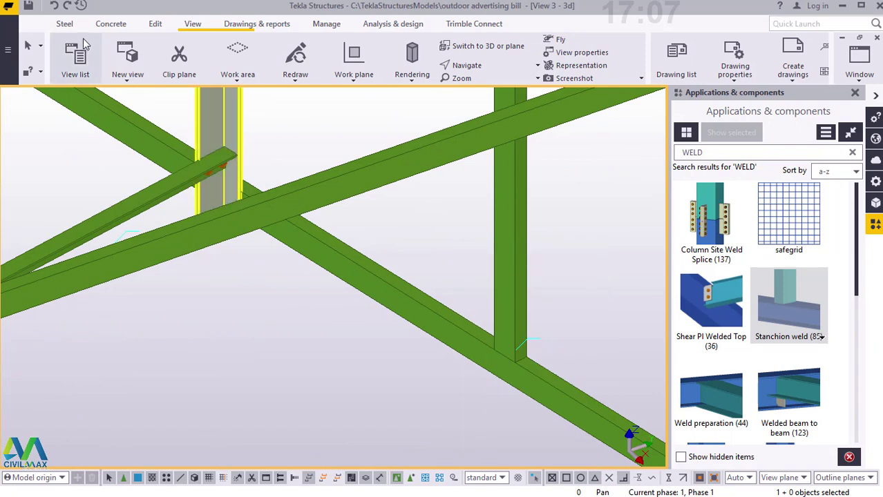
click(64, 25)
click(109, 81)
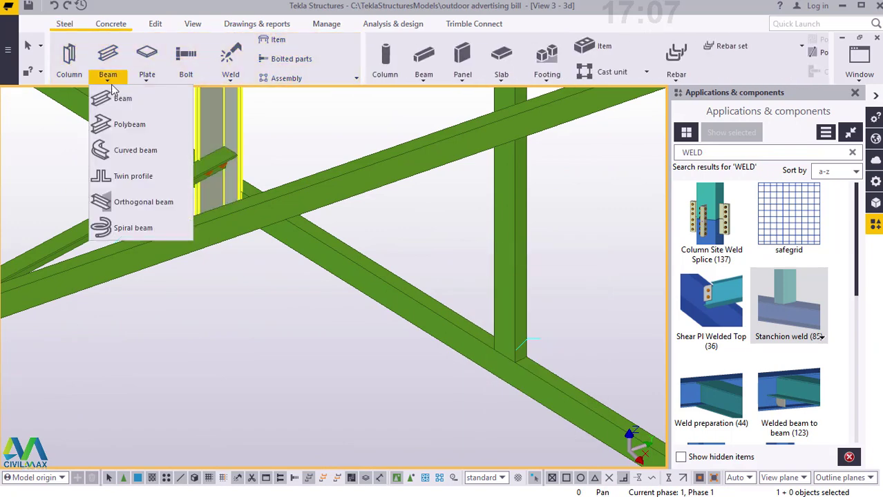
click(114, 99)
scroll(536, 382, up, 3)
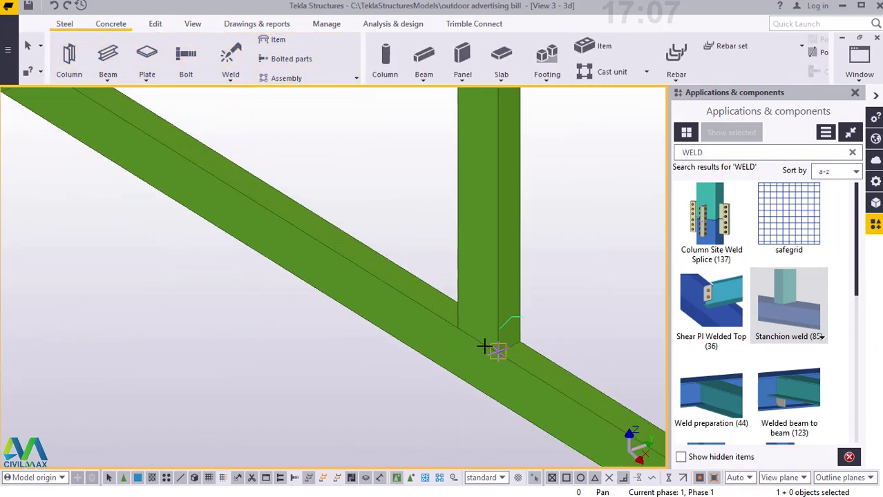
- Model a horizontal steel beam between the matching post-to-diagonal joints of the two opposite lower frames
click(419, 320)
scroll(437, 282, down, 8)
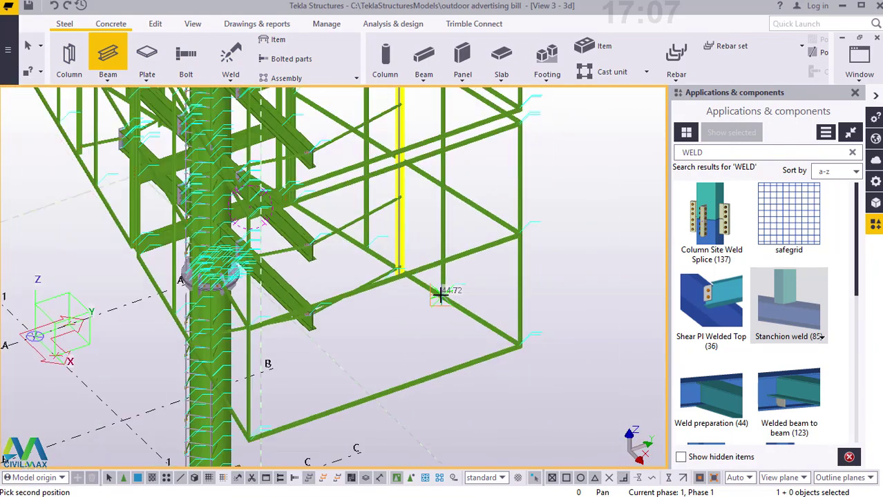
scroll(214, 332, up, 8)
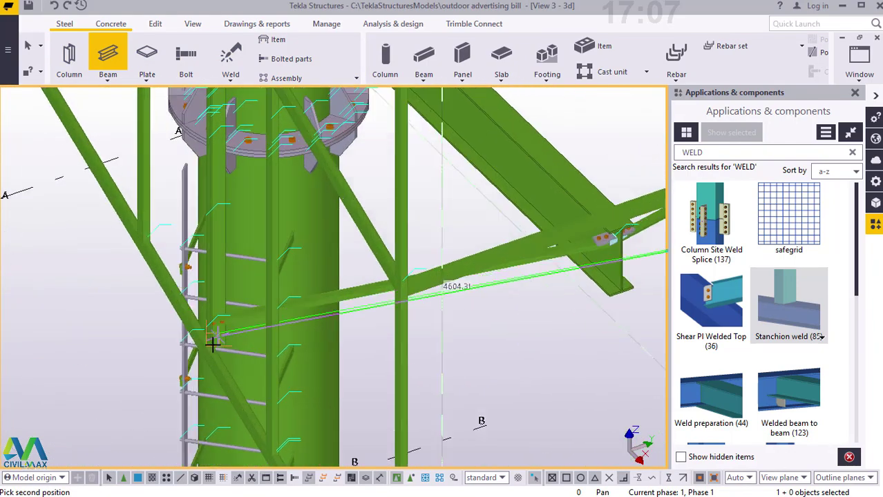
scroll(215, 346, up, 2)
scroll(308, 301, down, 3)
scroll(302, 402, up, 2)
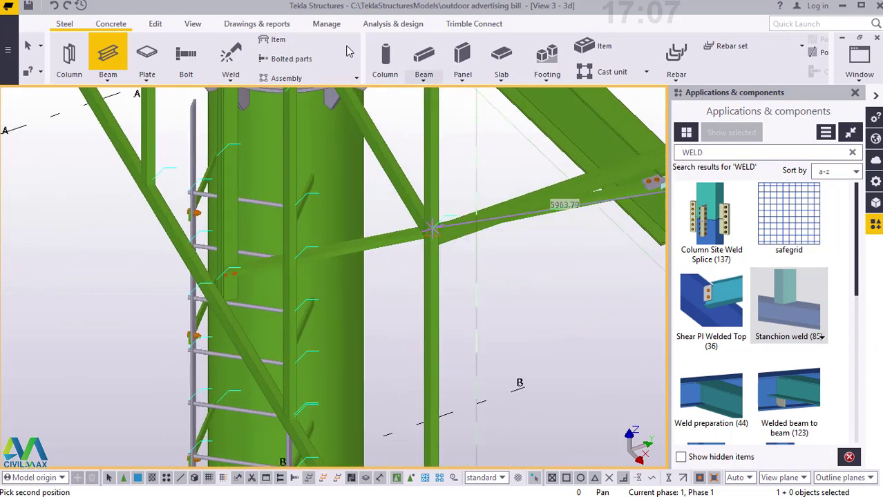
click(196, 26)
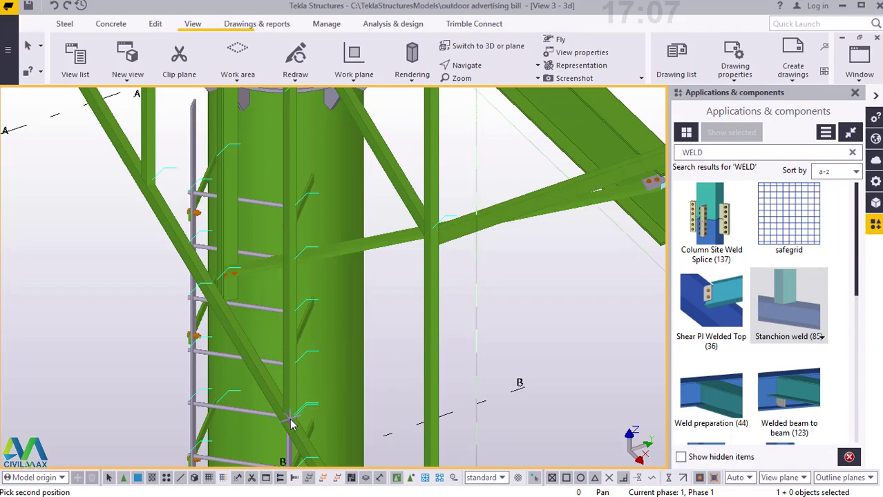
ctrl+middle_drag(305, 418, 238, 406)
scroll(308, 430, up, 7)
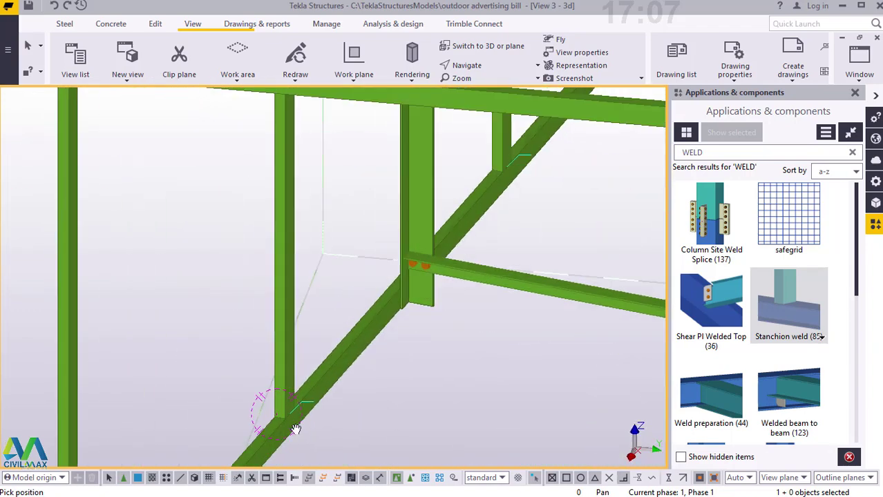
scroll(297, 401, up, 1)
right_click(343, 232)
click(371, 241)
scroll(301, 413, up, 5)
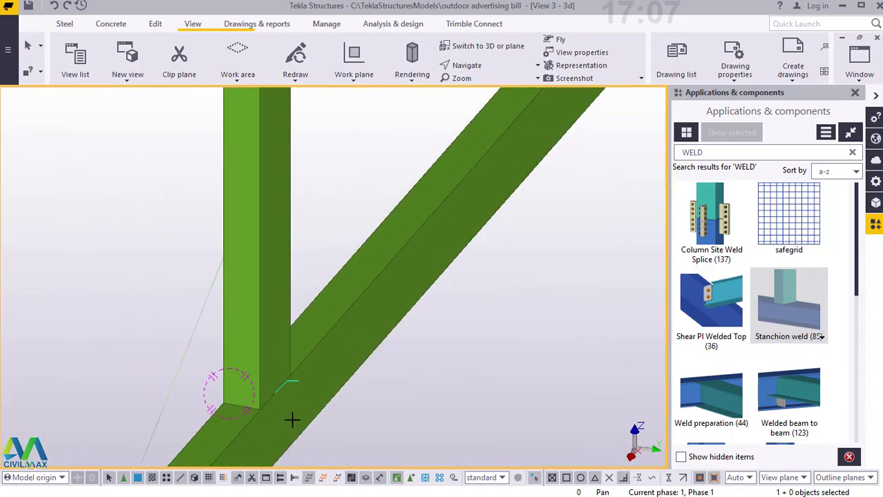
scroll(276, 395, up, 2)
click(273, 379)
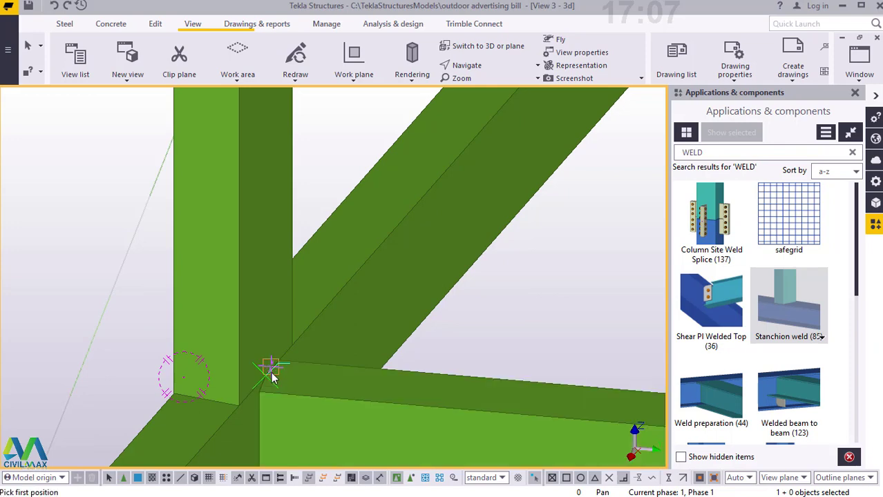
right_click(322, 242)
key(Escape)
- Apply the Stanchion weld (85) connection at the new beam's near end, with the diagonal as main part and the beam as secondary
scroll(282, 233, down, 4)
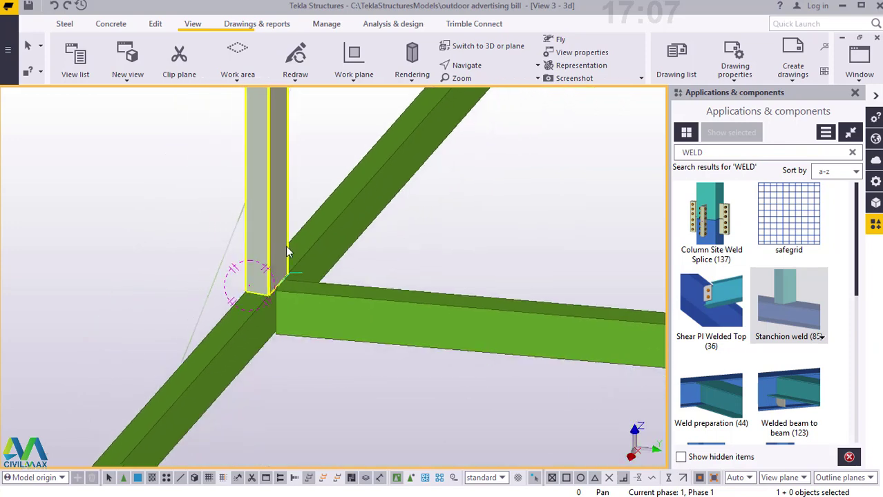
scroll(277, 266, up, 5)
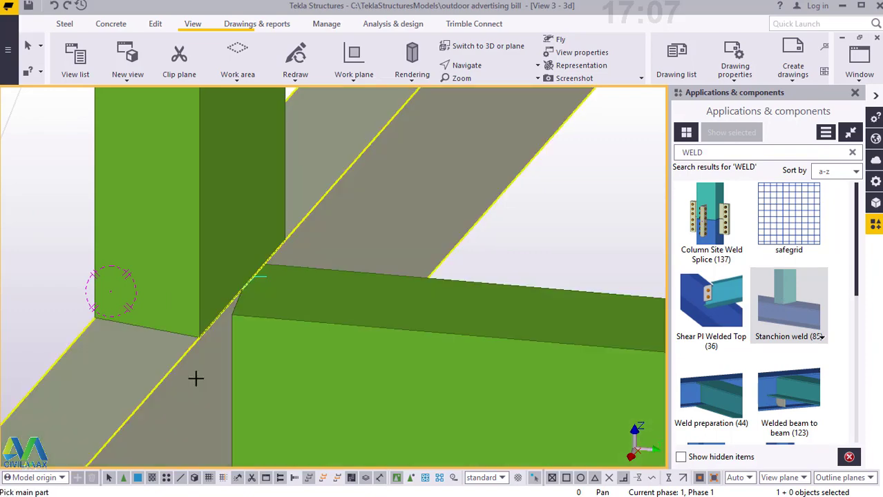
click(197, 378)
click(270, 360)
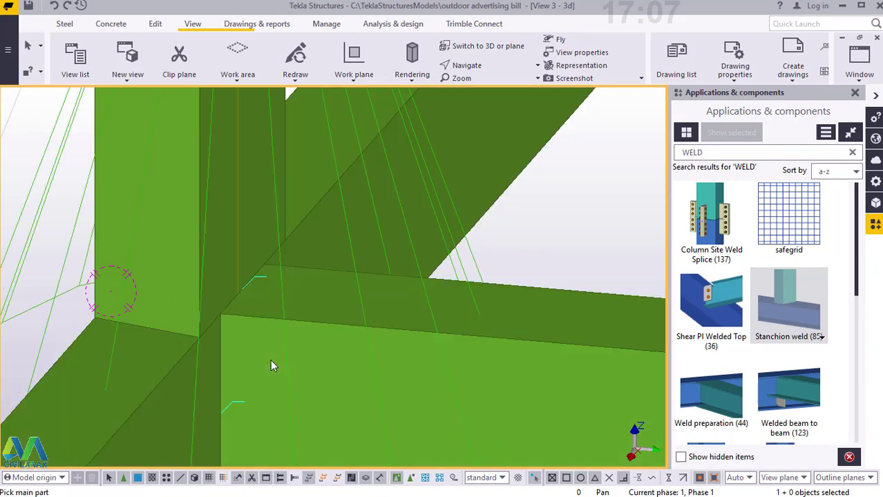
- Apply the Stanchion weld (85) connection between the opposite frame's diagonal and the new beam's far end
scroll(105, 319, down, 8)
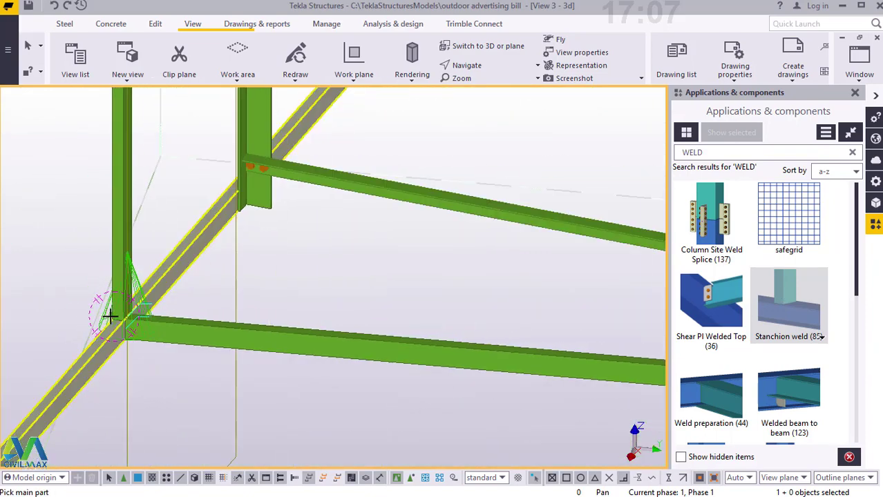
scroll(264, 297, down, 4)
scroll(474, 327, up, 4)
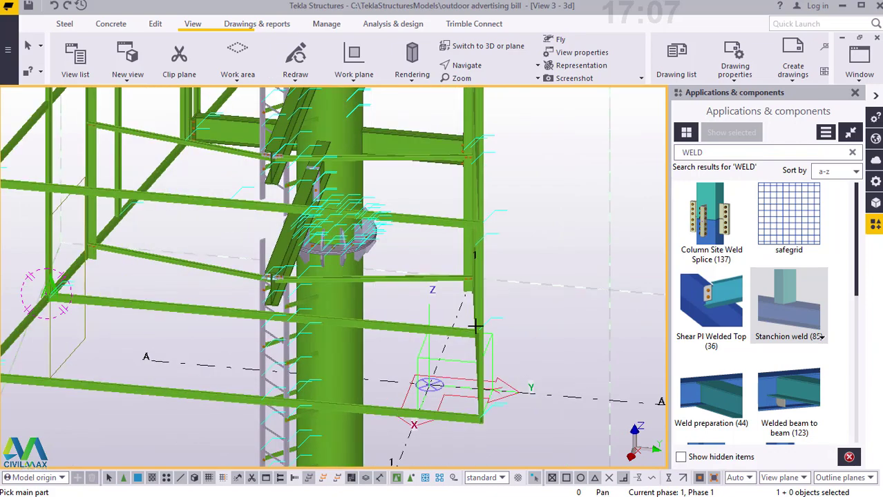
scroll(480, 361, up, 10)
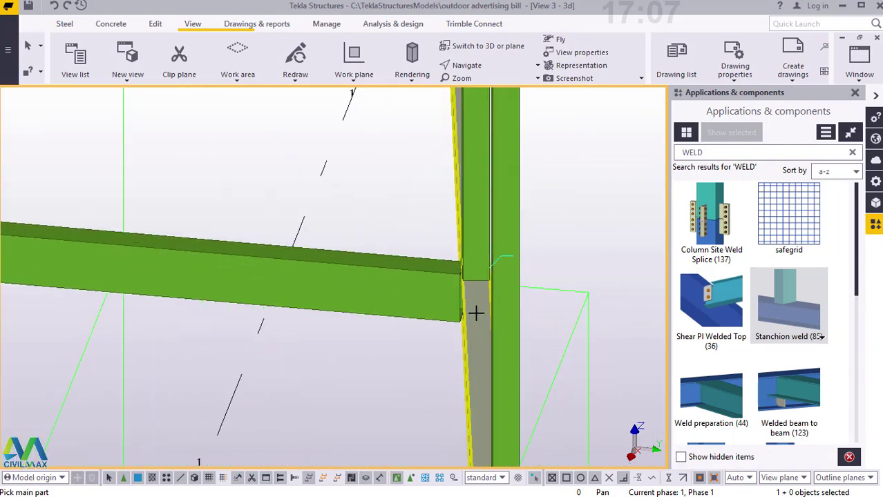
click(474, 310)
click(437, 296)
right_click(544, 188)
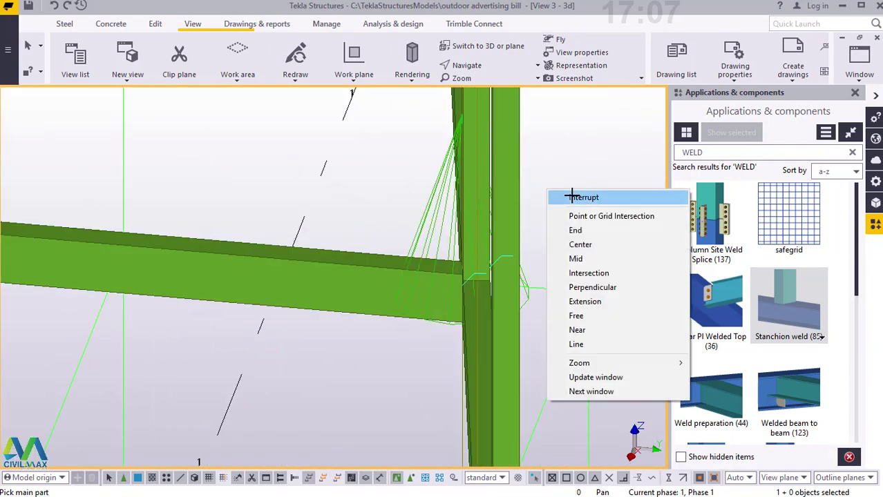
click(572, 191)
- Redraw the view to clear the temporary lines and close the Applications & components panel
right_click(566, 147)
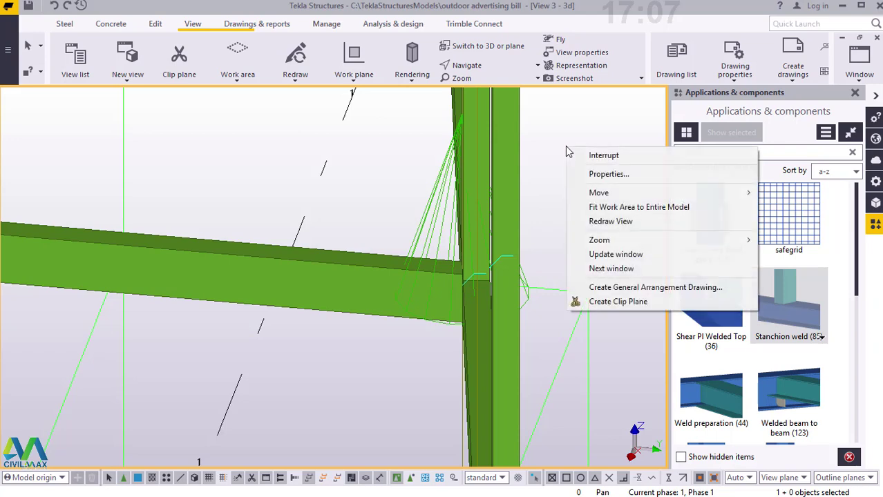
click(605, 223)
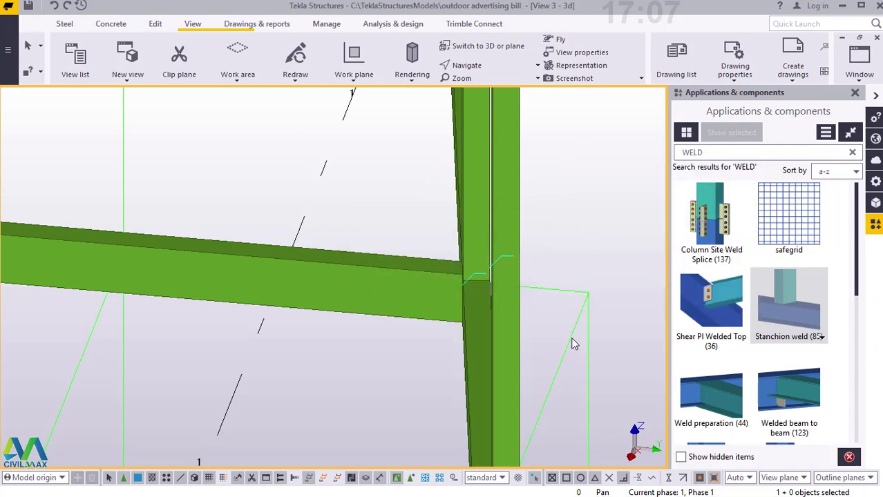
scroll(560, 339, down, 8)
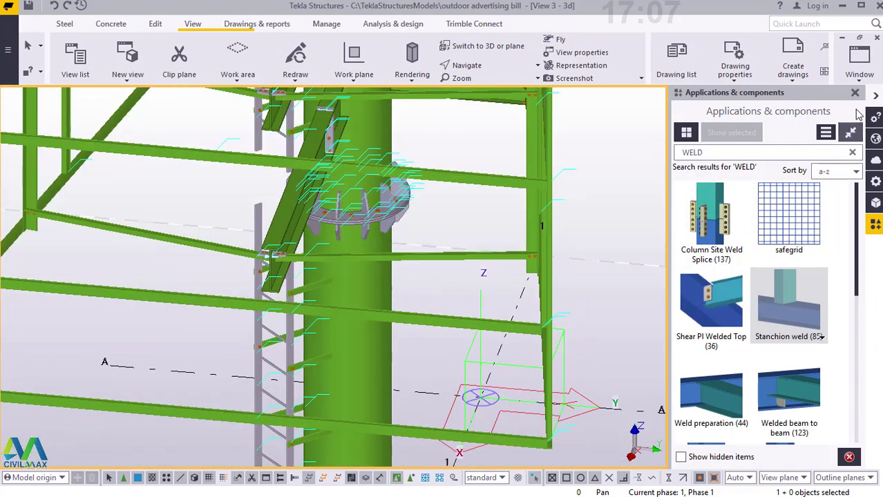
click(855, 94)
- Copy the new horizontal beam from its post-to-diagonal corner to the matching joint 2405 mm above
scroll(77, 296, up, 8)
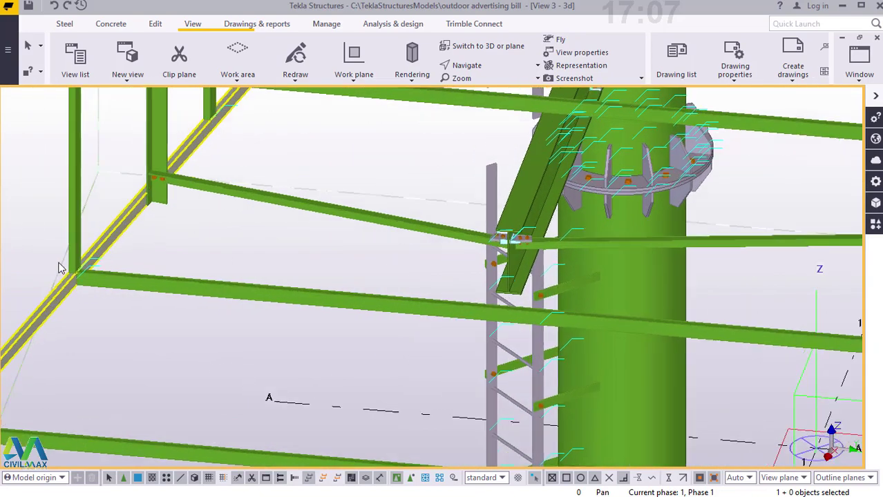
click(81, 280)
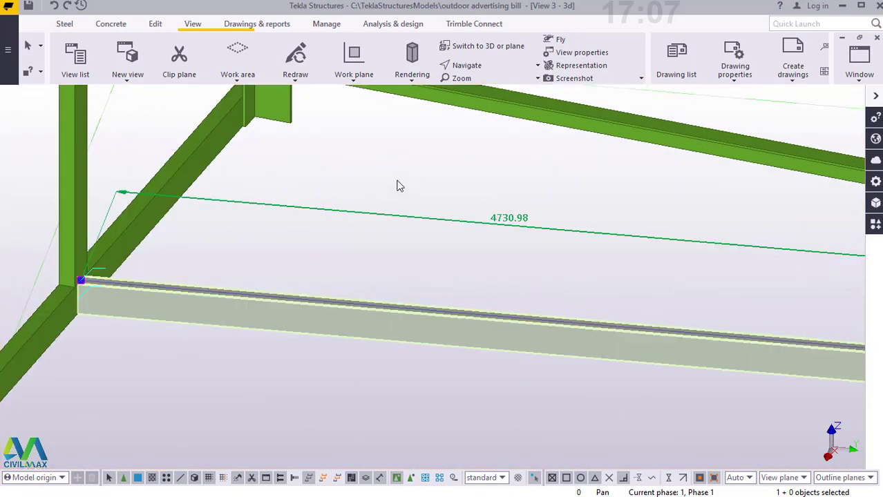
right_click(396, 184)
click(429, 223)
scroll(36, 292, up, 3)
scroll(116, 271, up, 4)
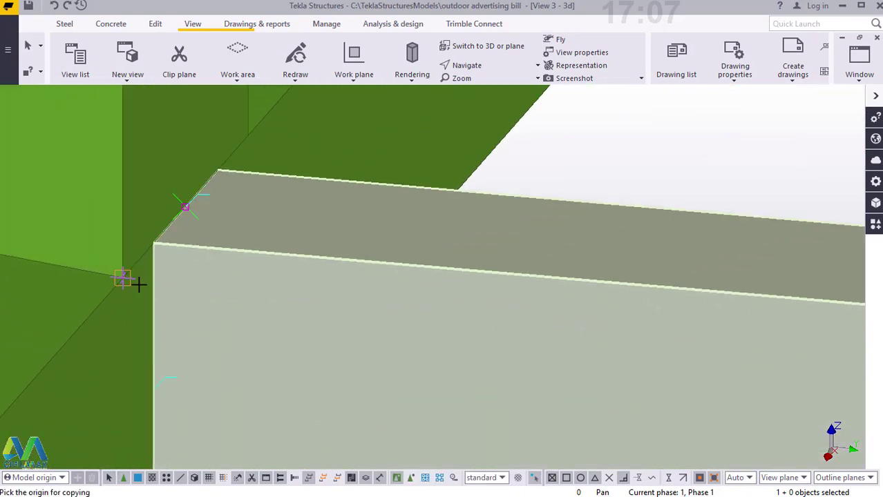
click(139, 284)
scroll(194, 343, down, 8)
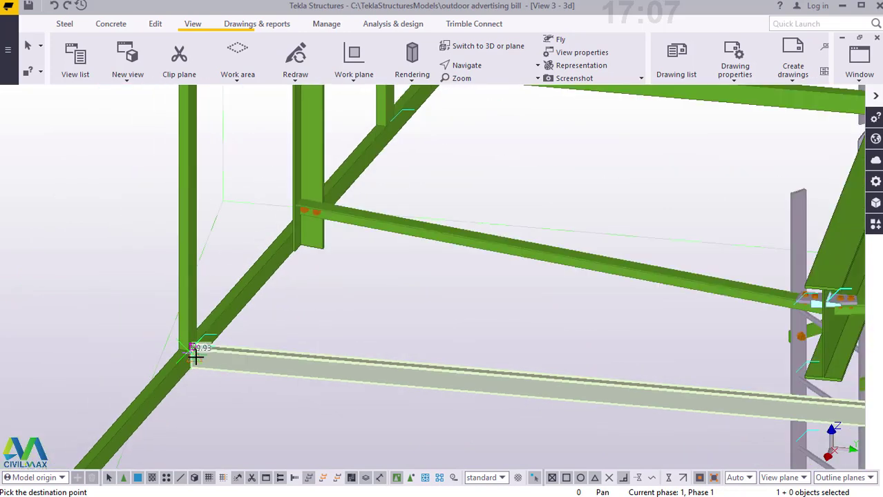
scroll(196, 355, down, 4)
scroll(198, 354, up, 1)
scroll(196, 134, up, 6)
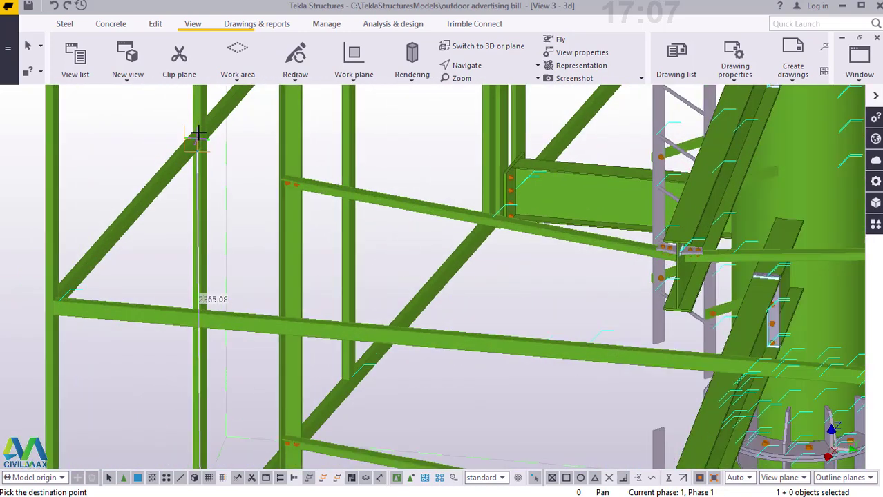
scroll(202, 131, up, 4)
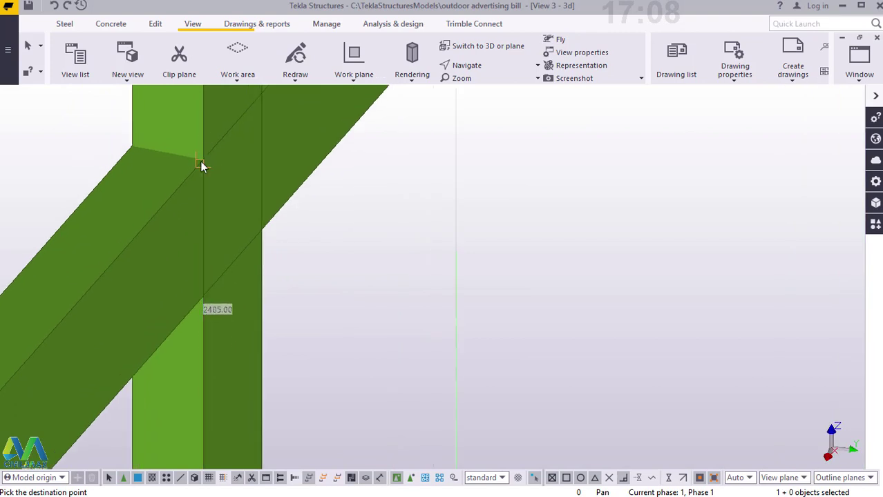
- Place another copy of the beam at the post-to-diagonal joint 4807 mm above the copy origin
scroll(201, 162, down, 8)
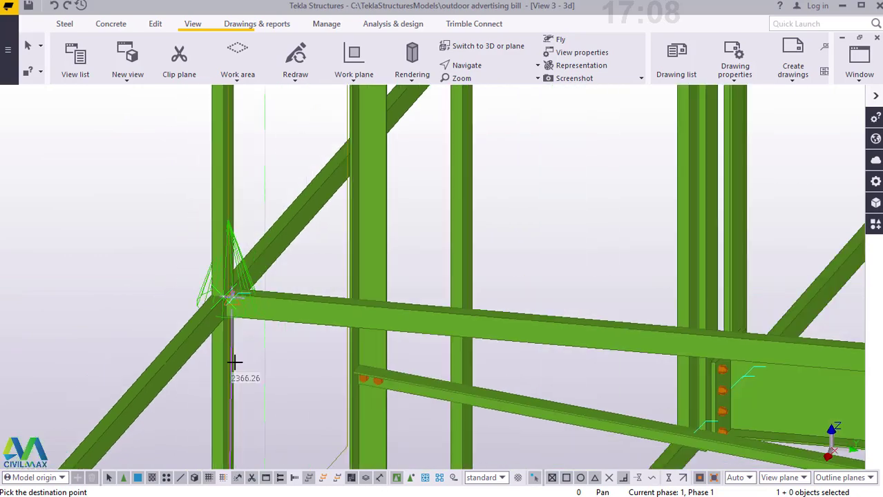
scroll(235, 361, down, 4)
scroll(216, 122, up, 8)
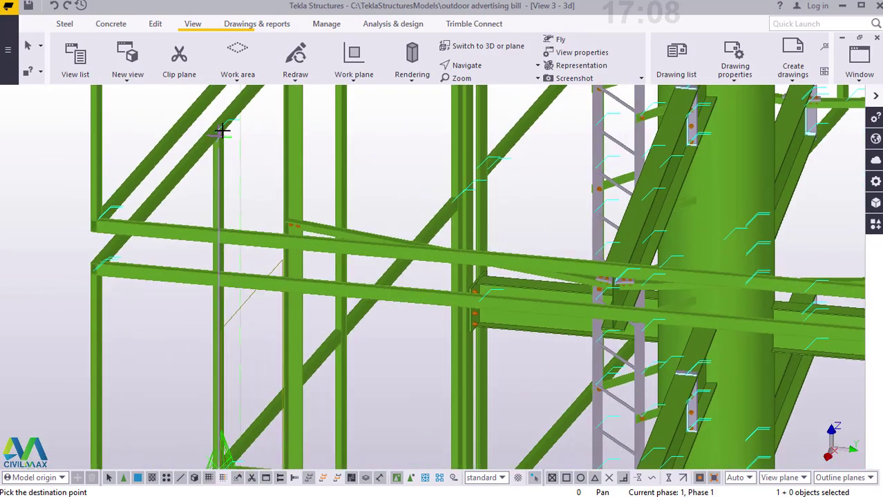
scroll(210, 122, up, 1)
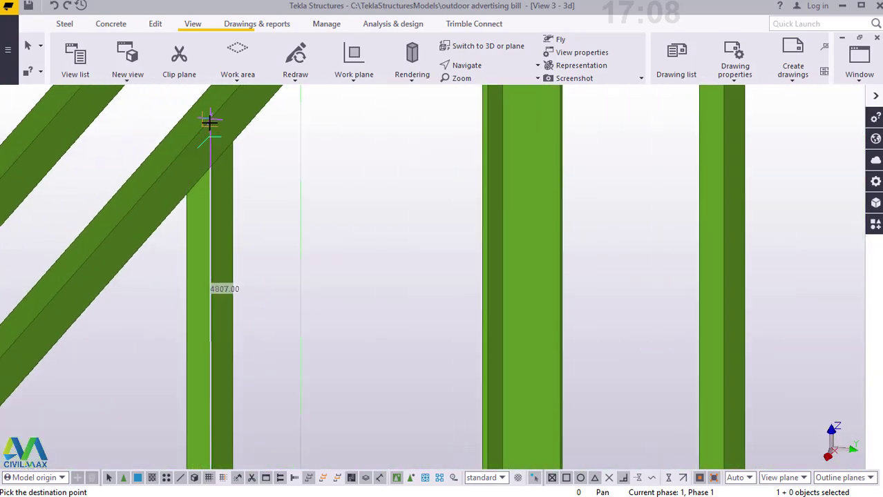
- Place a third beam copy at the next frame's lowest post-to-diagonal joint, 5110 mm above the copy origin
scroll(187, 277, down, 7)
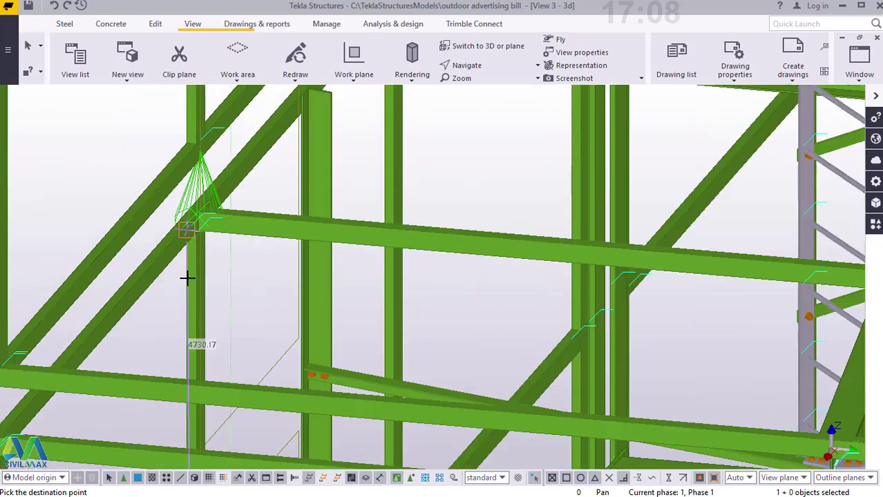
scroll(192, 210, up, 4)
scroll(193, 207, up, 5)
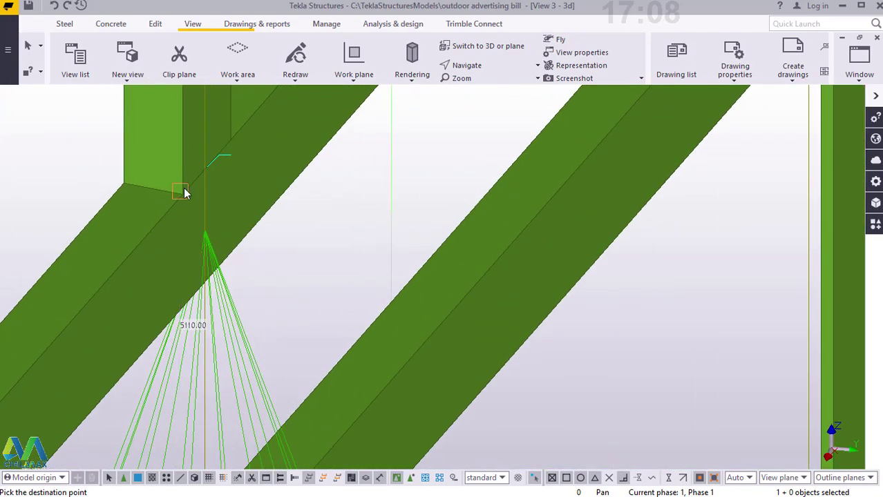
- Place a fourth beam copy at the post-to-diagonal joint 7515 mm above the copy origin
scroll(181, 280, down, 8)
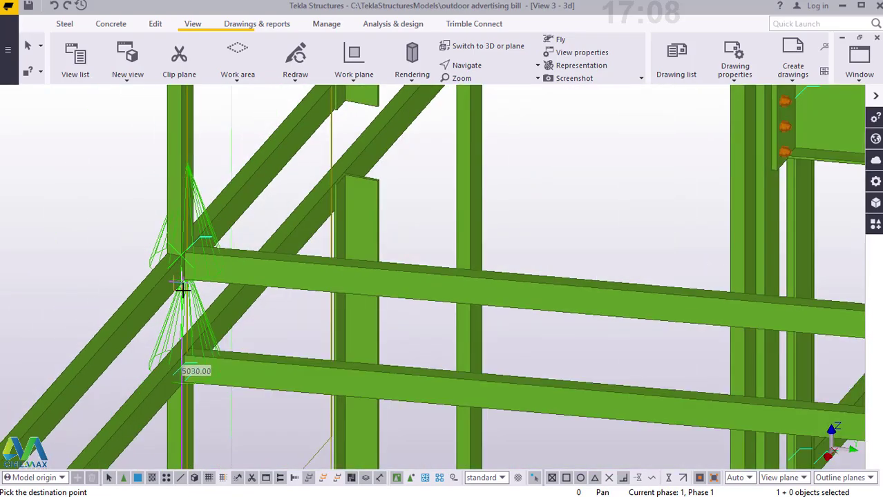
scroll(188, 285, down, 4)
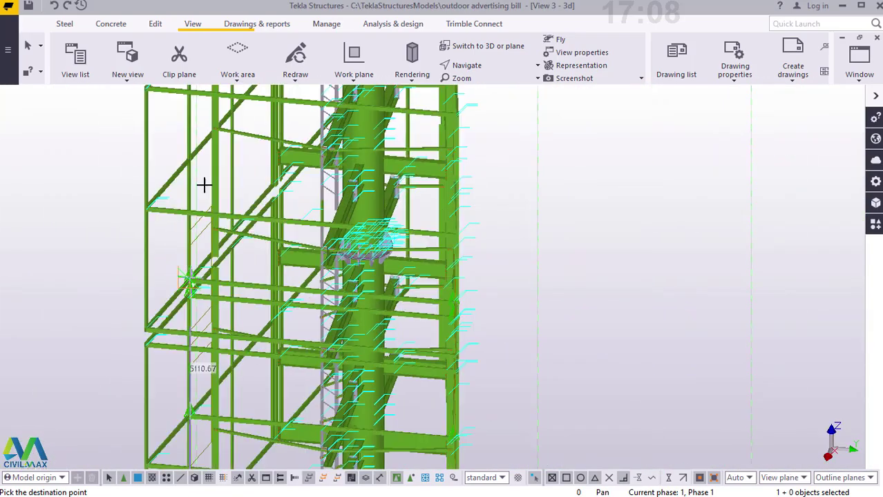
scroll(188, 152, up, 5)
scroll(188, 148, up, 8)
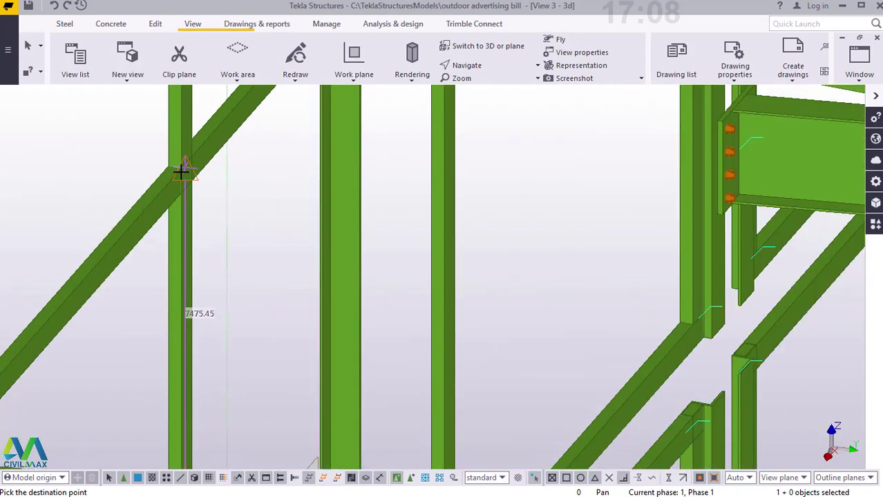
scroll(184, 164, up, 2)
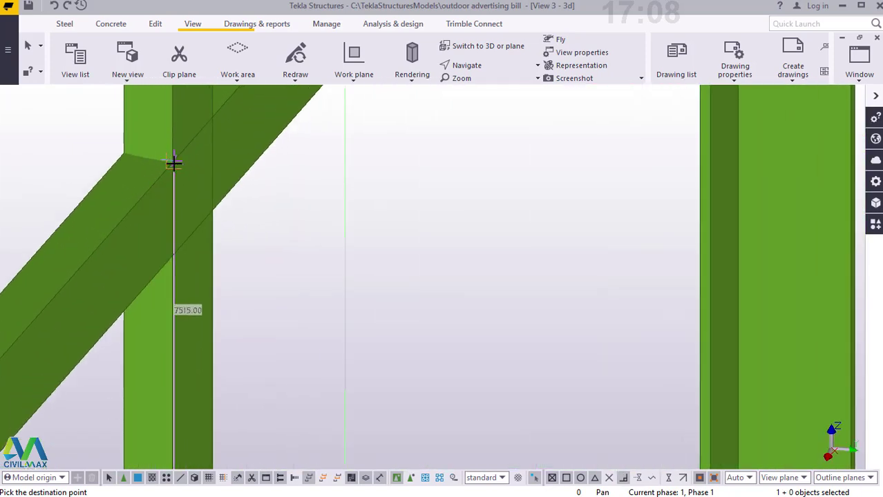
scroll(172, 164, up, 3)
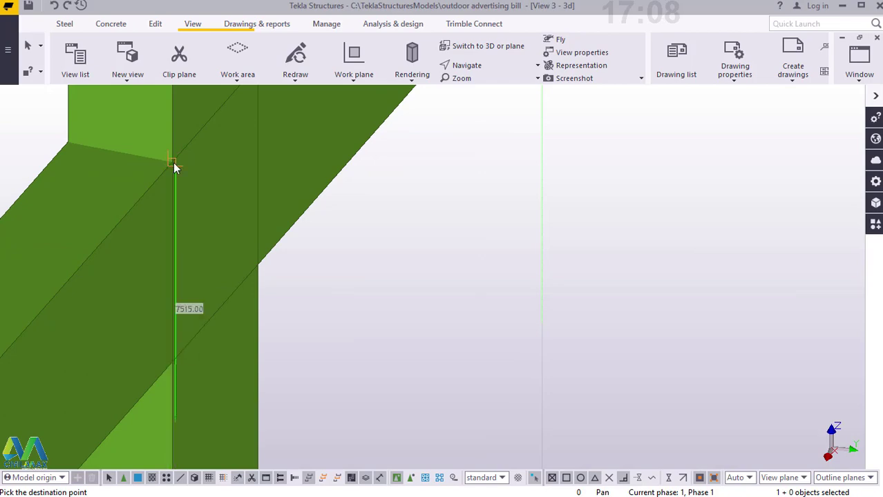
click(174, 164)
scroll(166, 236, down, 5)
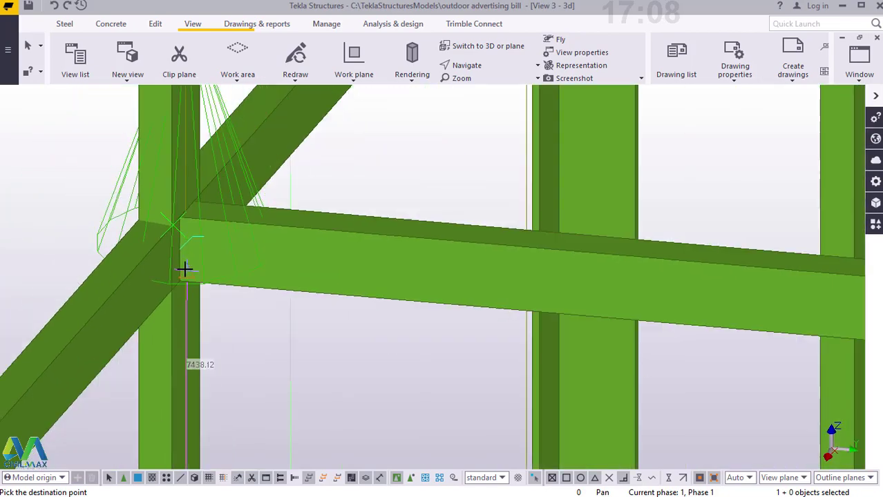
scroll(188, 275, down, 4)
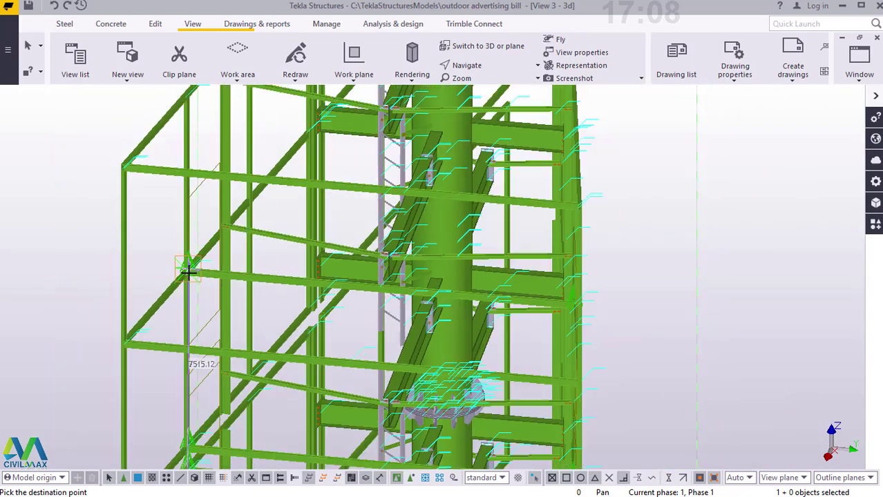
- Place a fifth beam copy at the post-to-diagonal joint 9920 mm above the copy origin
scroll(191, 124, up, 5)
scroll(183, 114, up, 6)
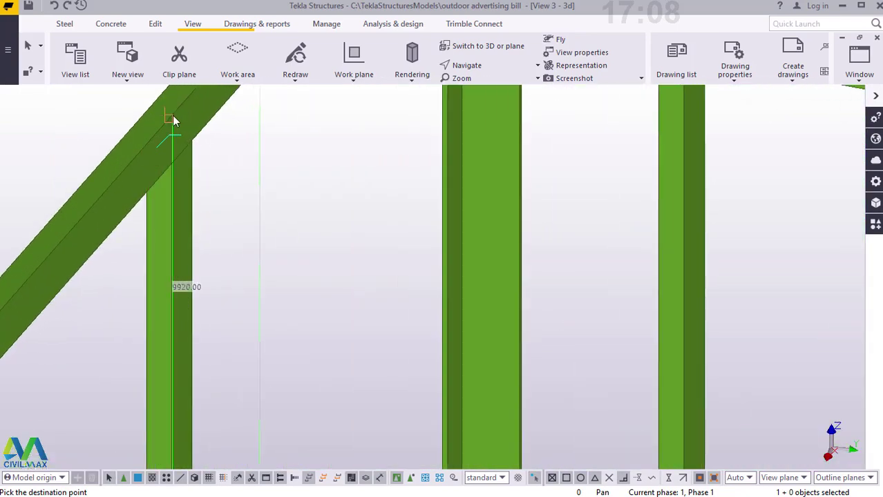
click(174, 121)
click(260, 153)
- Check the copied beams from several angles and redraw the view to clear the connection symbols
scroll(316, 157, down, 3)
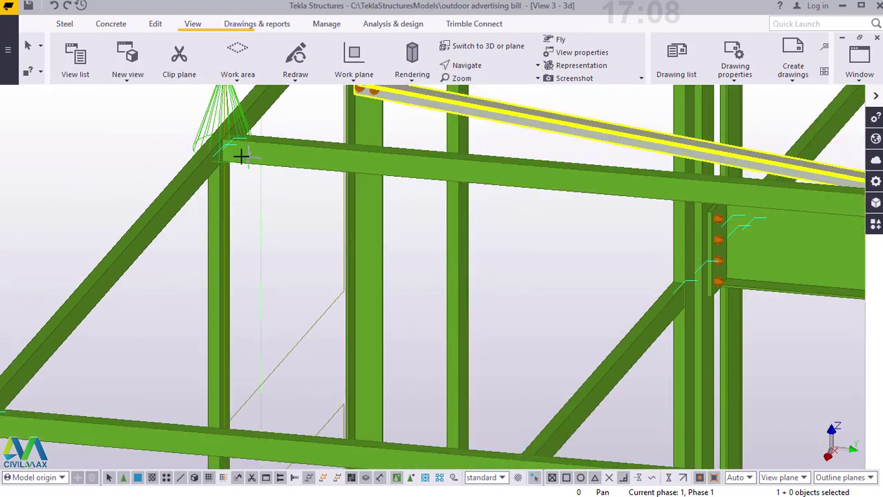
ctrl+middle_drag(247, 155, 110, 171)
scroll(317, 164, down, 7)
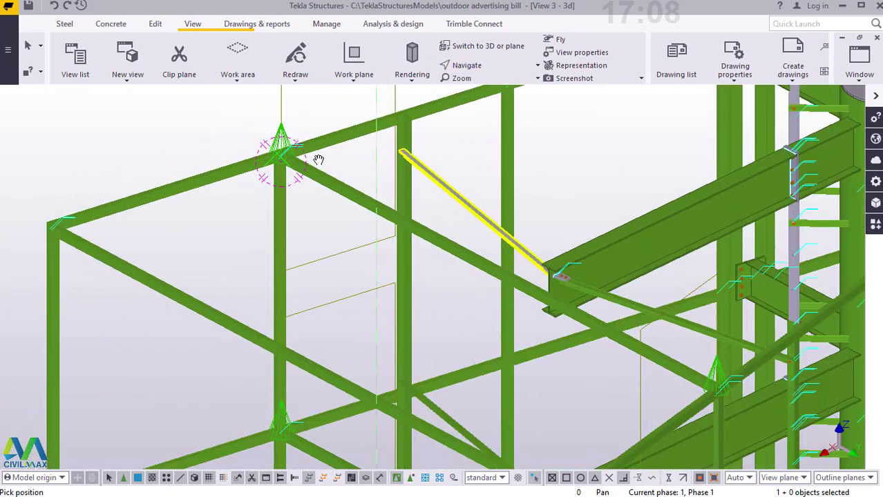
ctrl+middle_drag(317, 181, 257, 160)
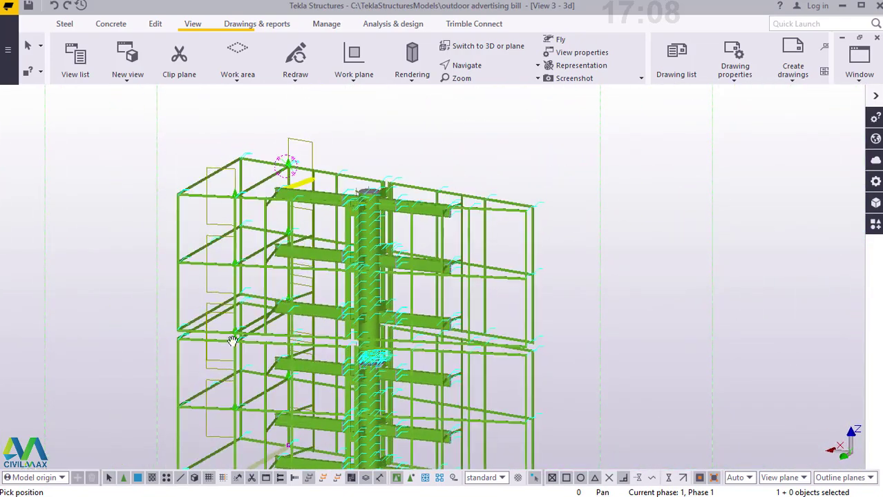
scroll(225, 343, up, 4)
scroll(218, 351, up, 3)
ctrl+middle_drag(231, 321, 180, 150)
right_click(180, 152)
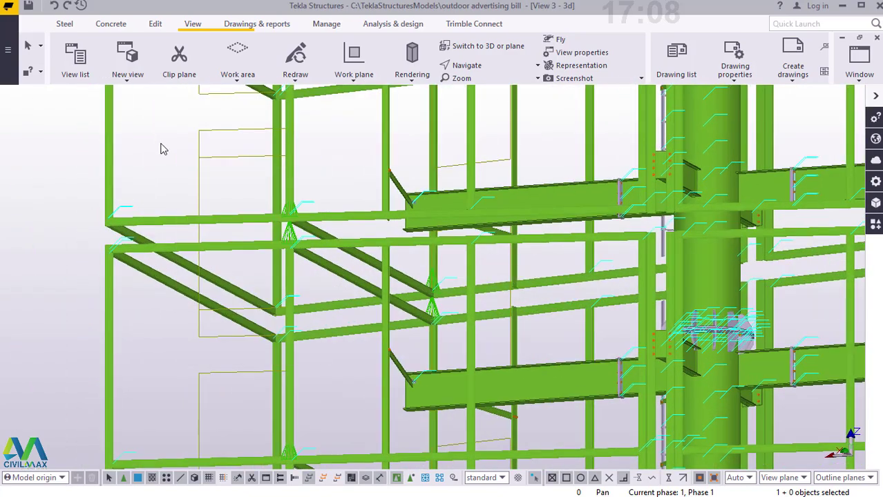
right_click(162, 143)
click(214, 216)
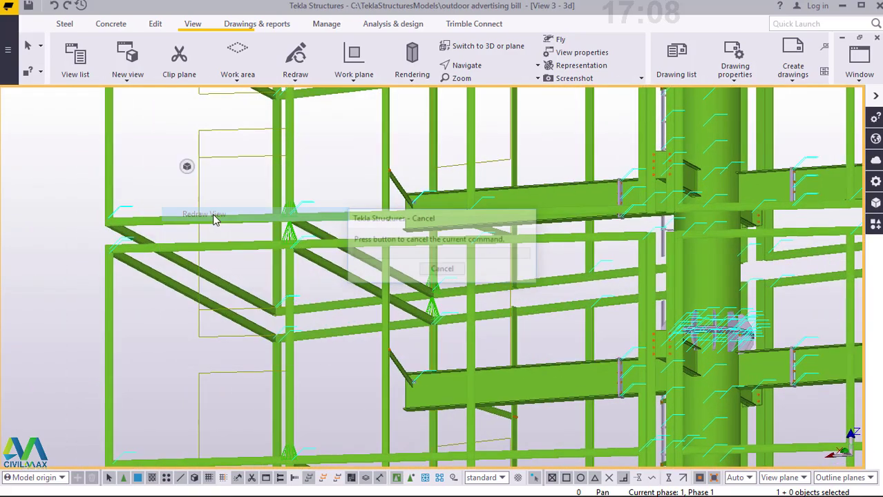
- Start a steel beam at the base of the end post on the lowest outer corner of the billboard frame
click(493, 67)
click(452, 86)
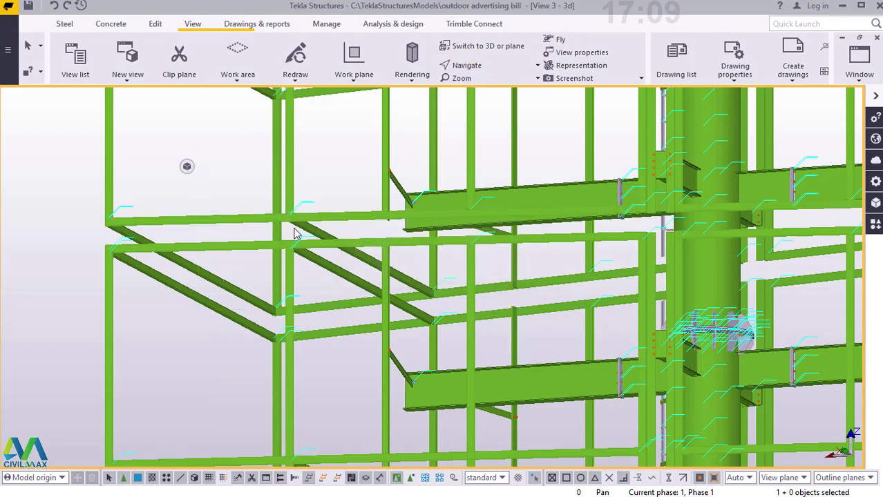
ctrl+middle_drag(294, 229, 282, 291)
scroll(168, 247, down, 3)
middle_drag(168, 248, 179, 259)
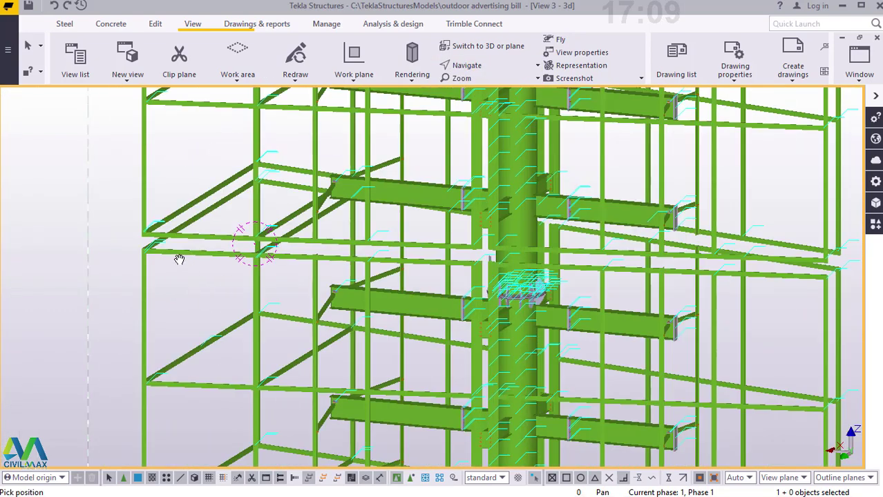
scroll(207, 253, down, 5)
scroll(414, 363, up, 8)
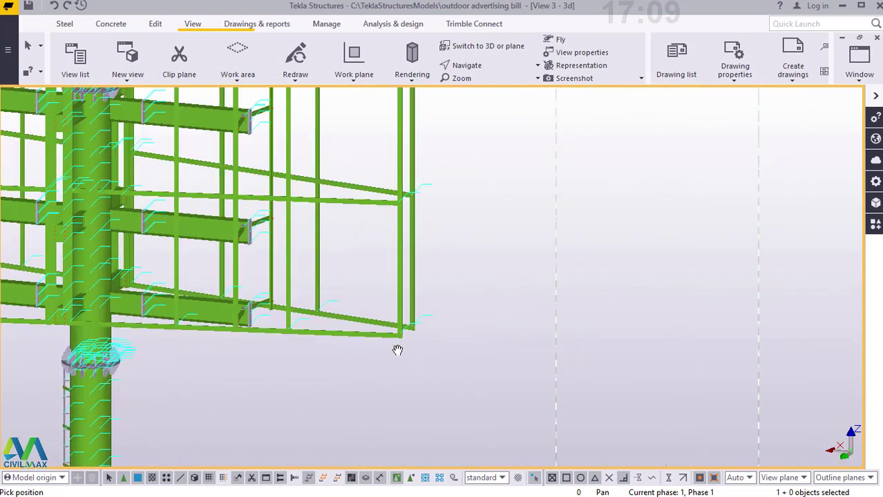
scroll(398, 350, up, 6)
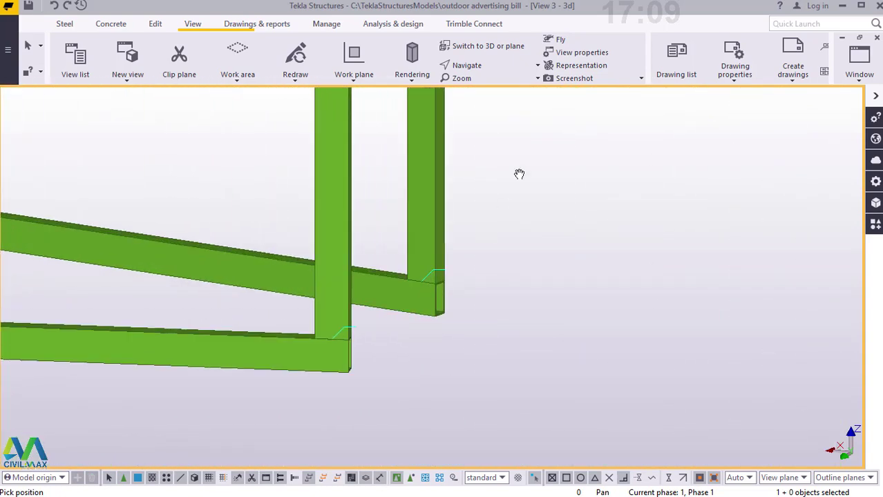
right_click(519, 174)
key(Escape)
scroll(424, 288, up, 3)
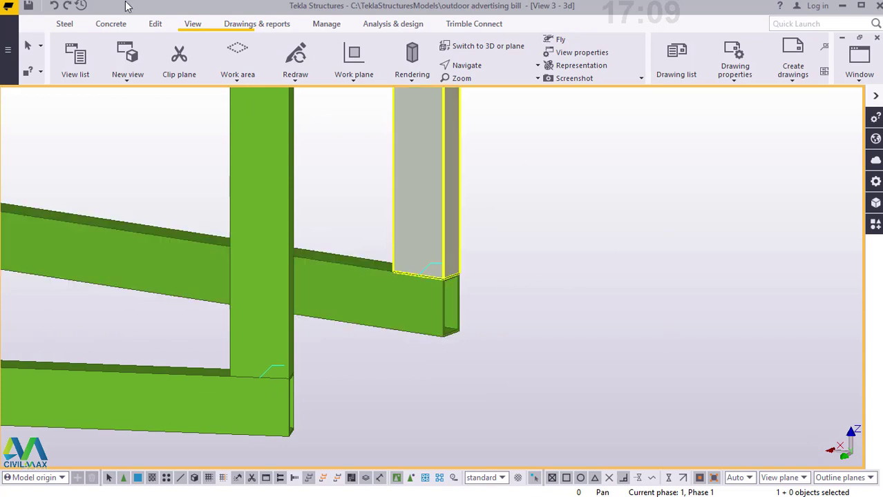
click(64, 25)
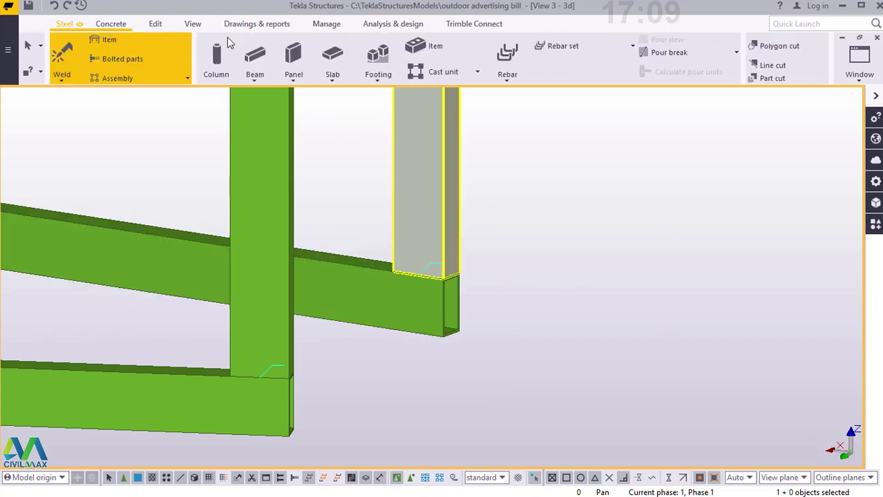
click(107, 72)
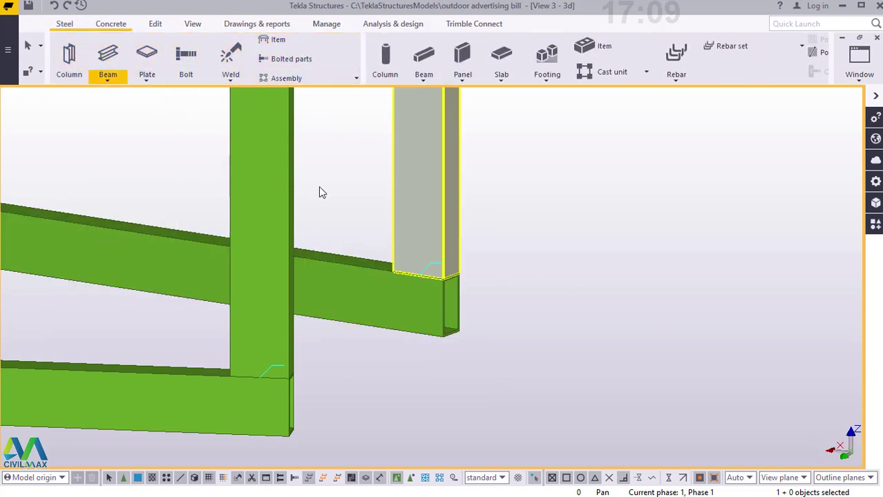
scroll(426, 283, up, 2)
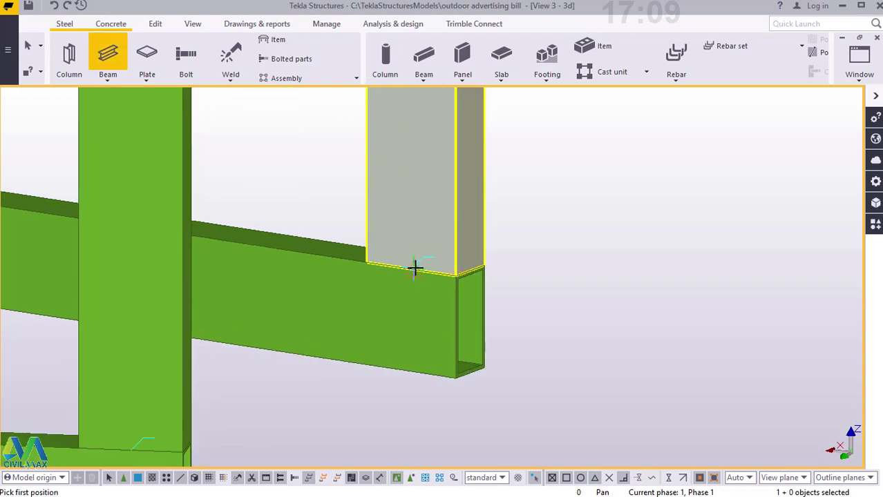
- End the beam at the base of the opposite frame's end post, joining the two lowest outer corners
click(192, 25)
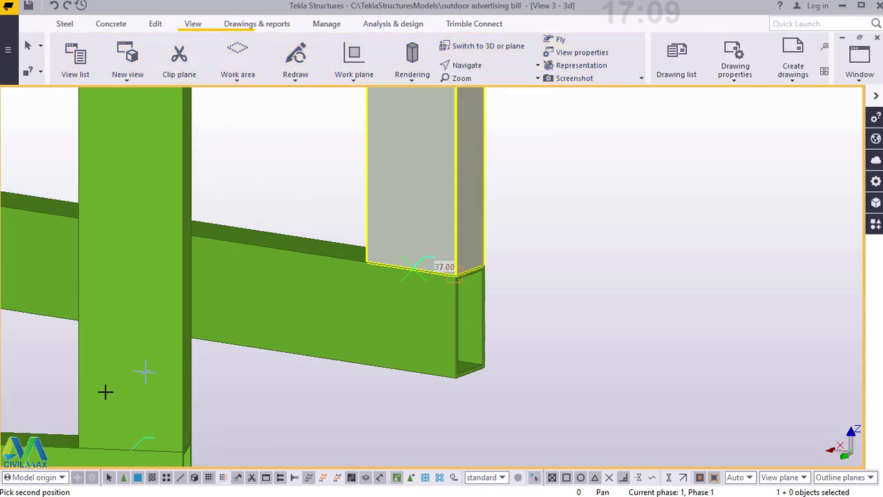
ctrl+middle_drag(122, 399, 94, 390)
scroll(360, 283, down, 3)
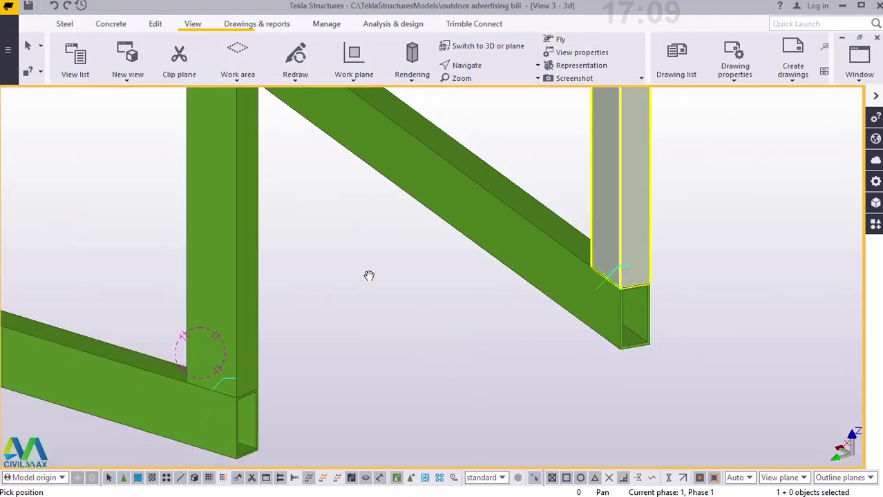
ctrl+middle_drag(369, 274, 349, 210)
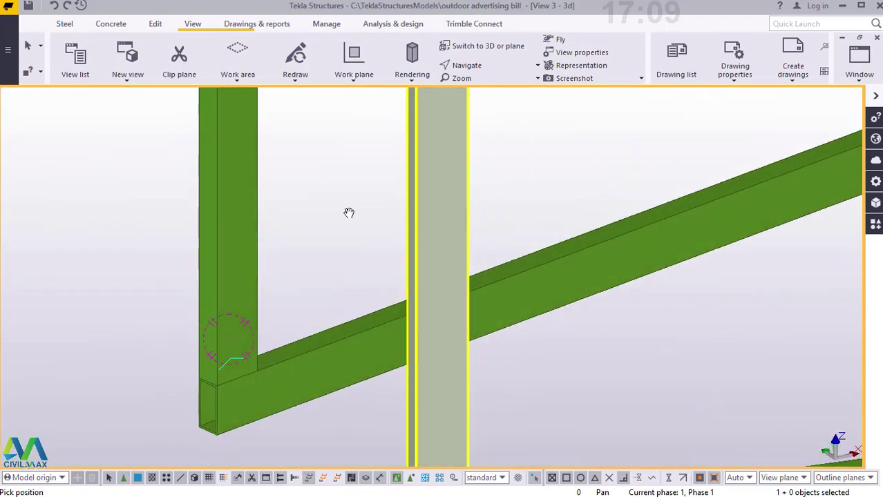
right_click(348, 214)
key(Escape)
scroll(242, 380, up, 5)
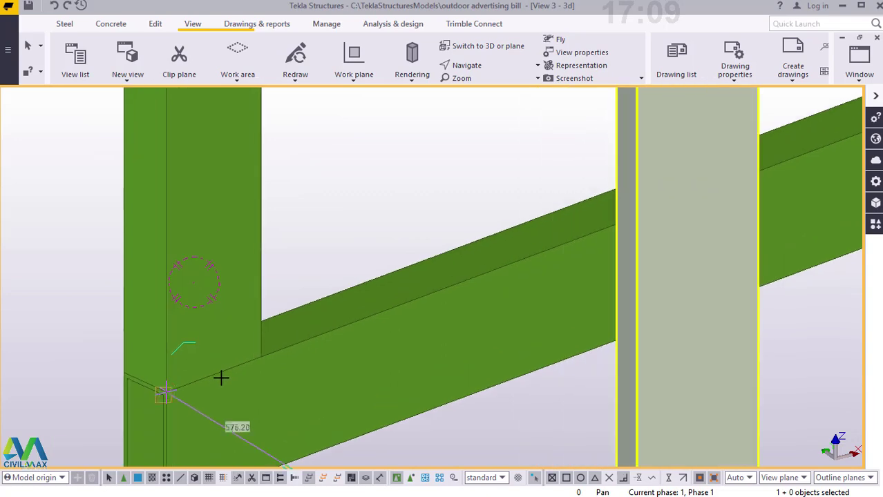
right_click(342, 153)
click(353, 166)
scroll(352, 169, down, 3)
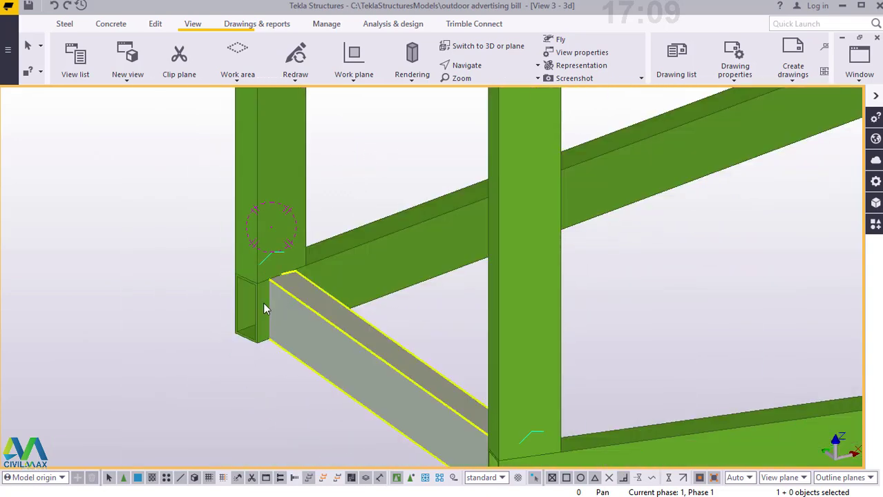
- Move the new bottom beam so its upper outer corner meets the end post's bottom corner
scroll(263, 300, up, 3)
scroll(263, 295, up, 2)
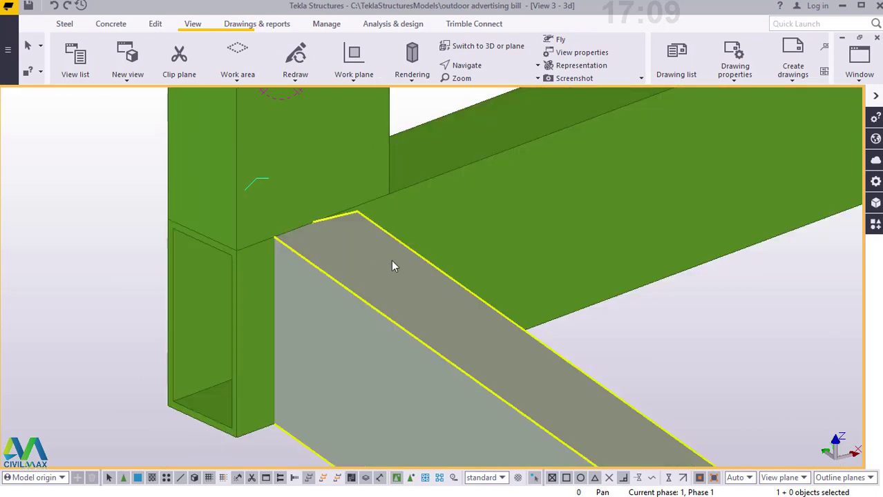
click(404, 257)
right_click(404, 261)
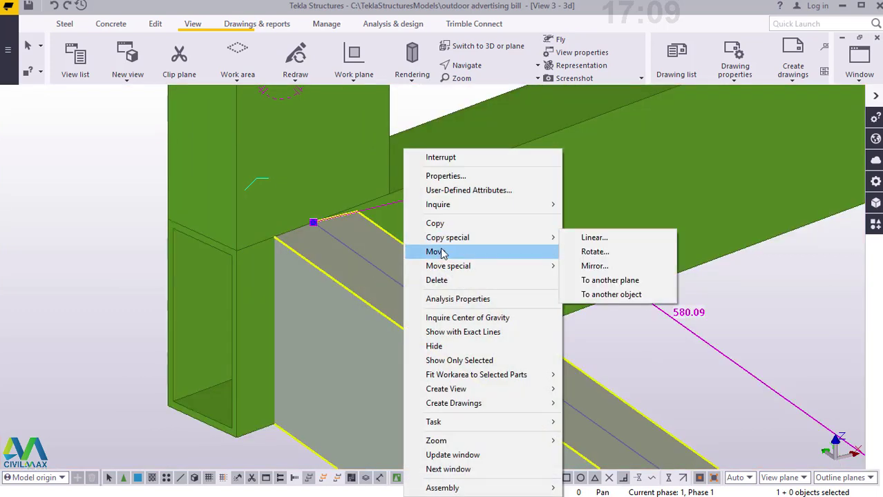
click(443, 250)
scroll(280, 243, up, 2)
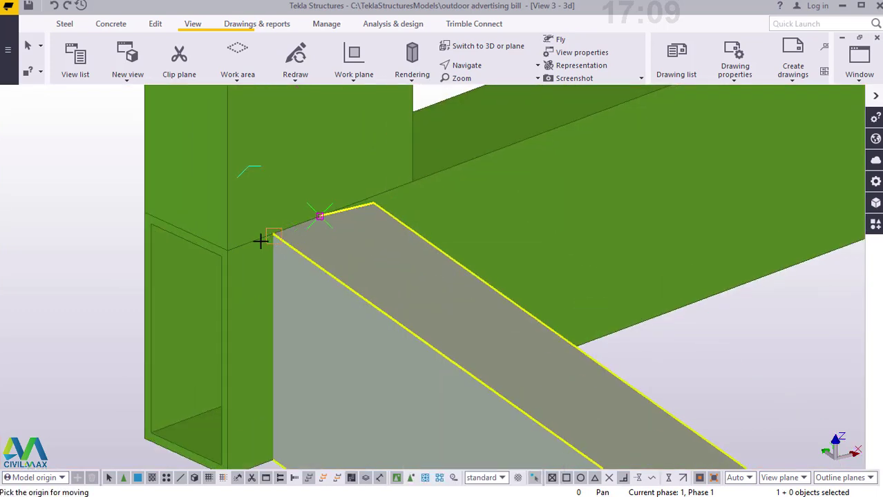
click(236, 256)
right_click(292, 148)
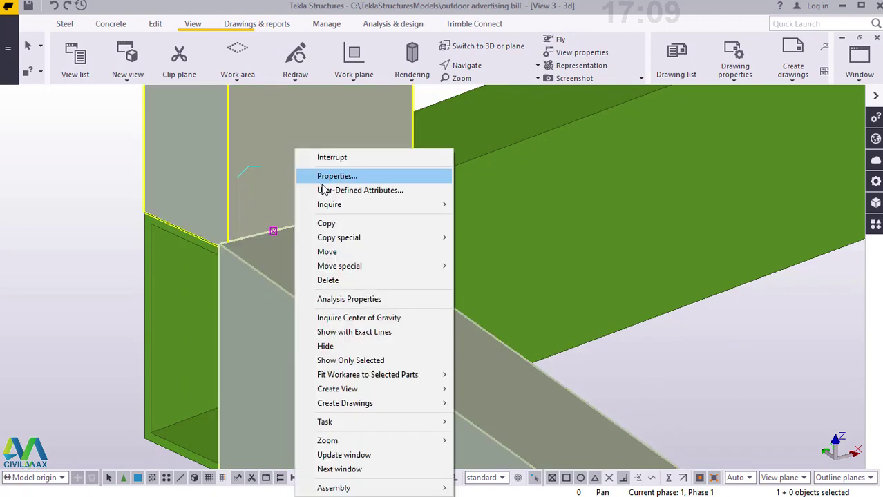
click(326, 188)
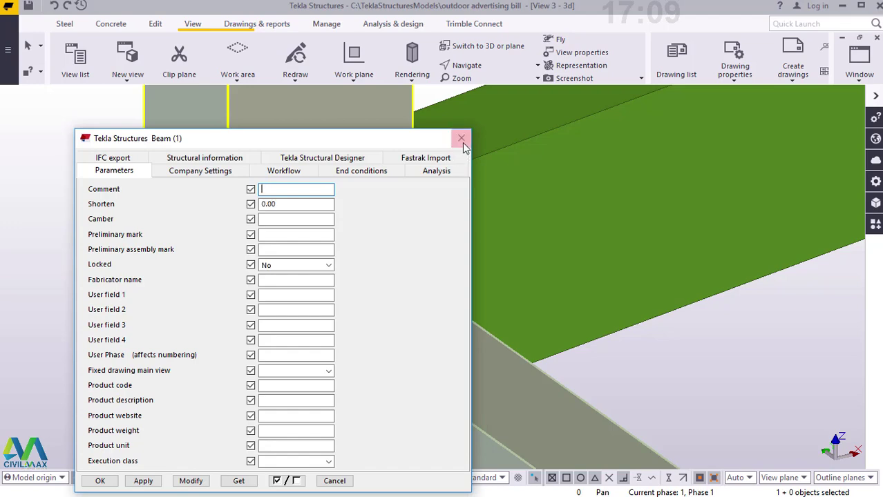
click(461, 140)
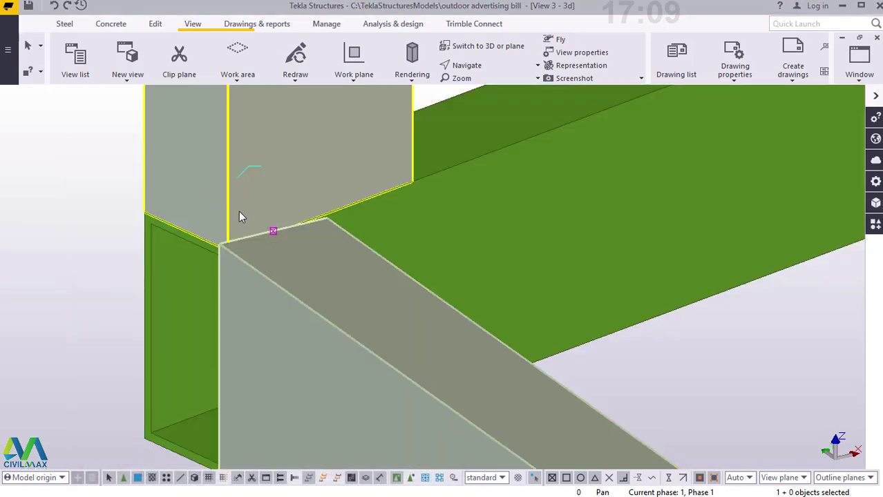
click(432, 333)
click(740, 359)
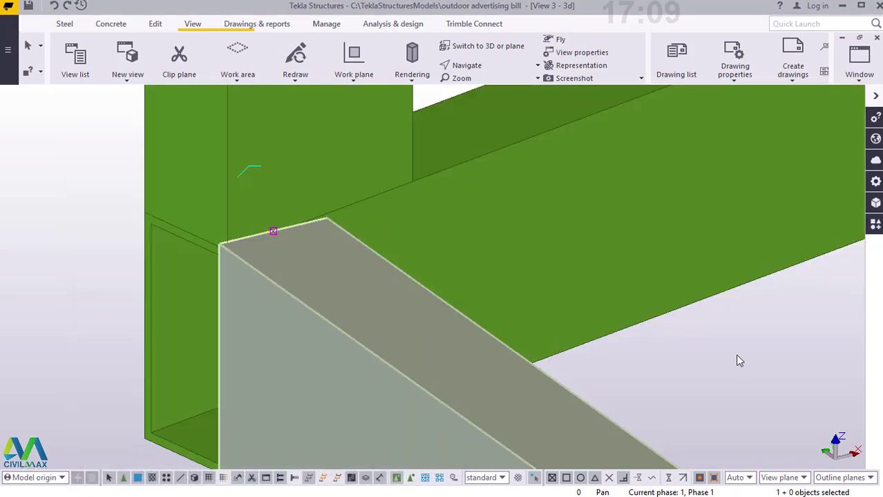
- Try to join the new beam to the frame's bottom horizontal member with a welded connection component
click(876, 225)
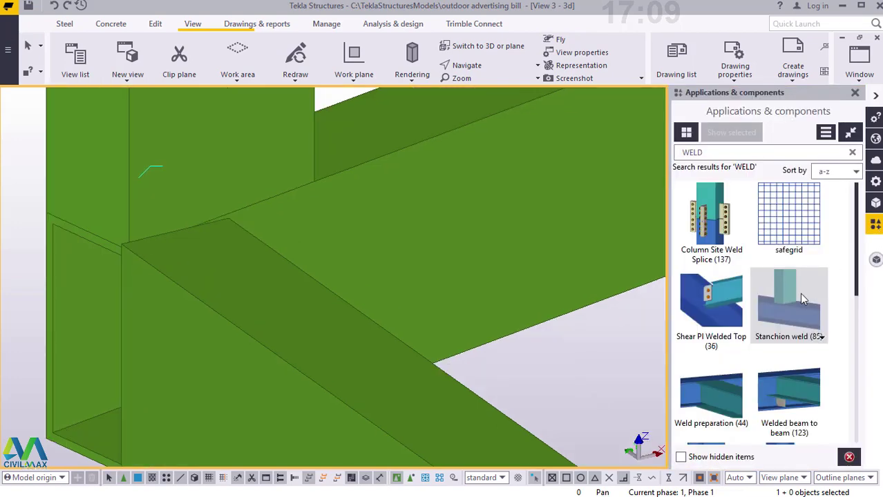
scroll(801, 290, down, 5)
click(493, 311)
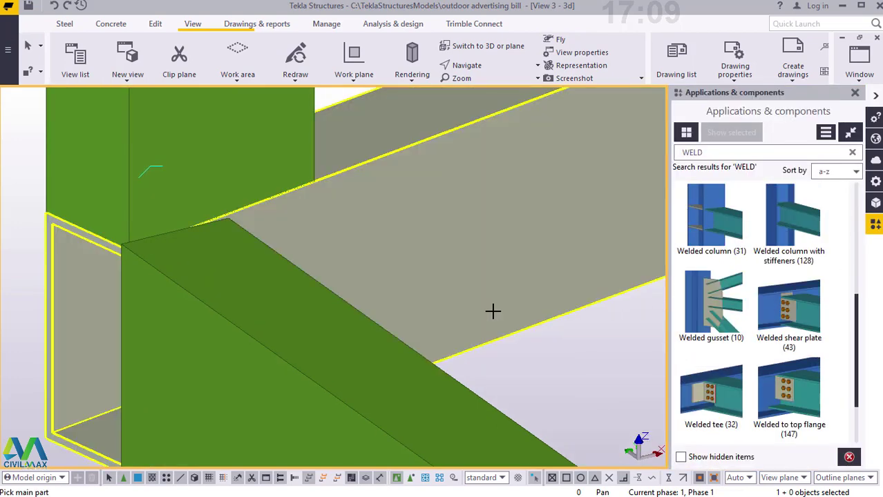
scroll(209, 244, down, 2)
scroll(266, 269, down, 1)
click(335, 242)
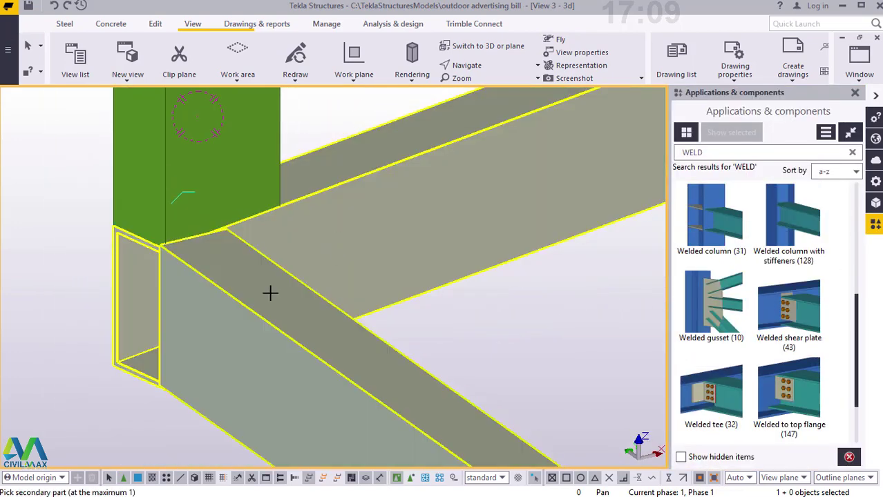
click(287, 288)
right_click(378, 221)
click(413, 225)
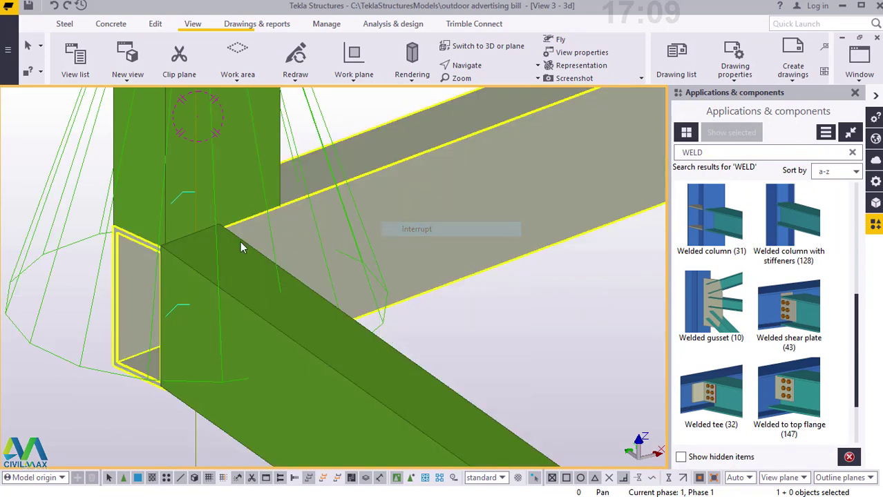
- Undo the welded connection at the bottom corner of the frame
scroll(184, 258, up, 2)
scroll(184, 261, up, 4)
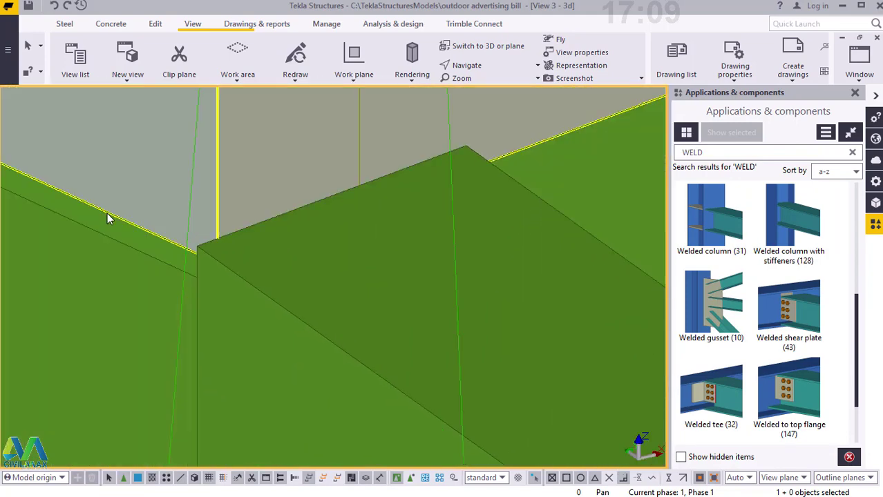
scroll(125, 197, down, 2)
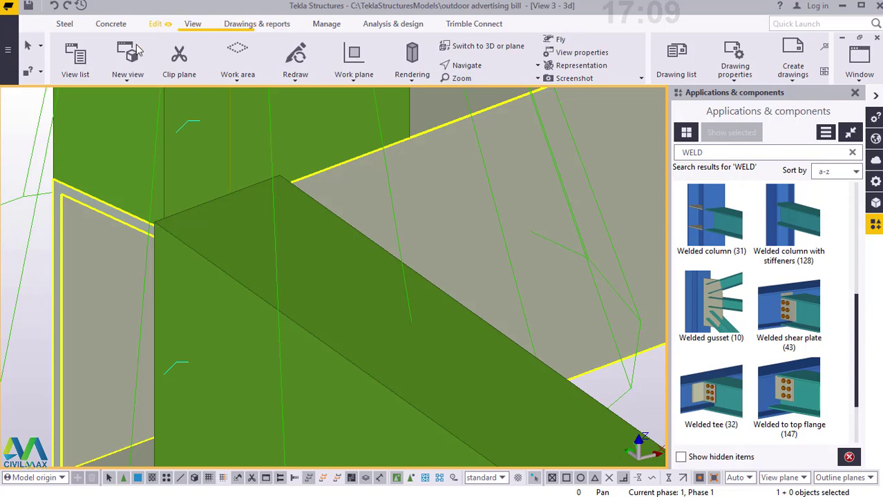
click(56, 5)
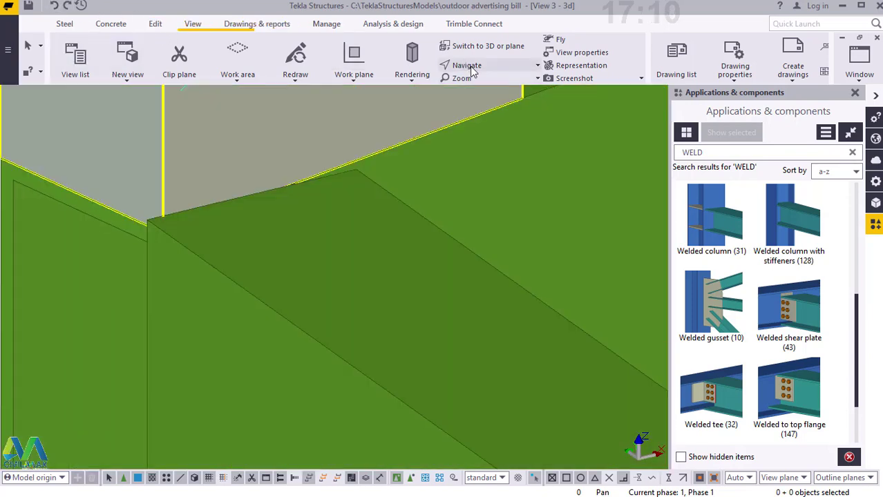
- Examine from the side how the beam end aligns with the post and bottom member
click(472, 71)
click(474, 87)
ctrl+middle_drag(266, 229, 467, 183)
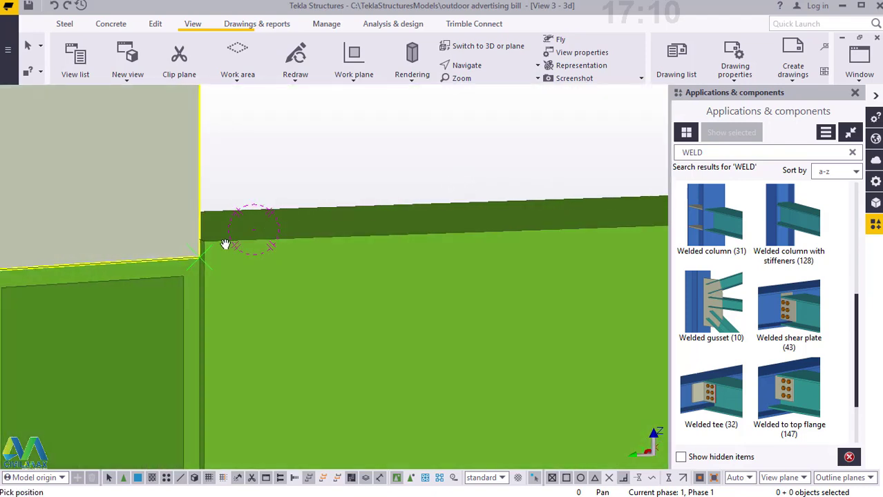
scroll(226, 244, up, 2)
right_click(267, 149)
click(292, 160)
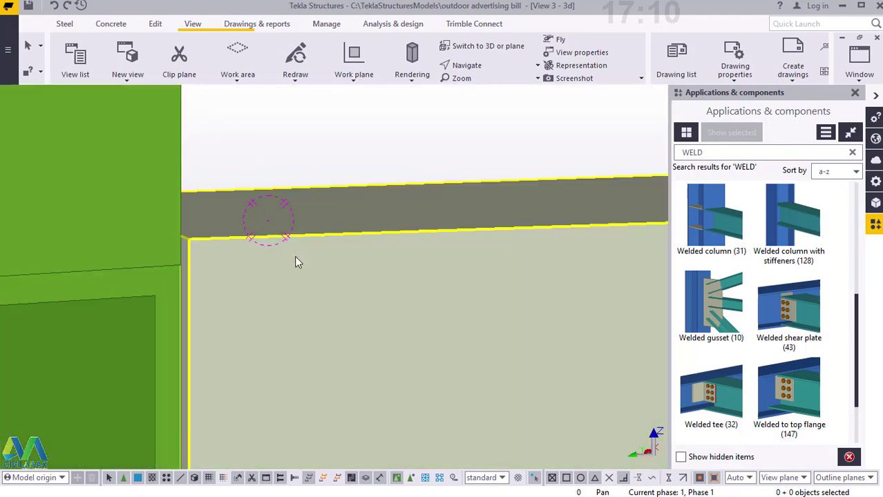
- Move the bottom beam again to close the small gap, snapping its upper end corner onto the joint between the end post and bottom member
right_click(344, 142)
click(373, 243)
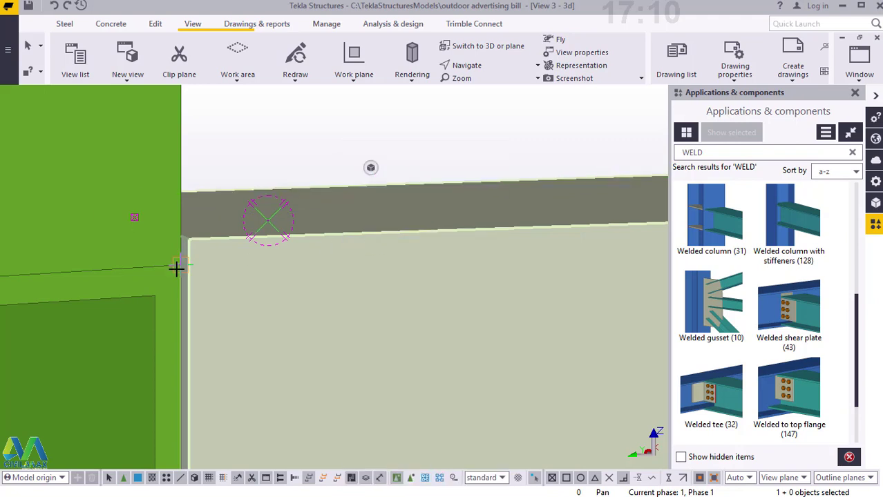
scroll(176, 268, up, 3)
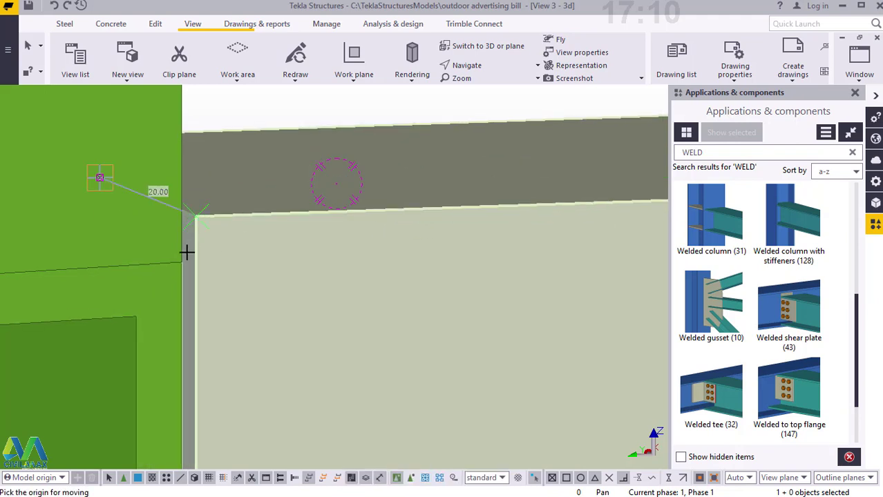
click(187, 258)
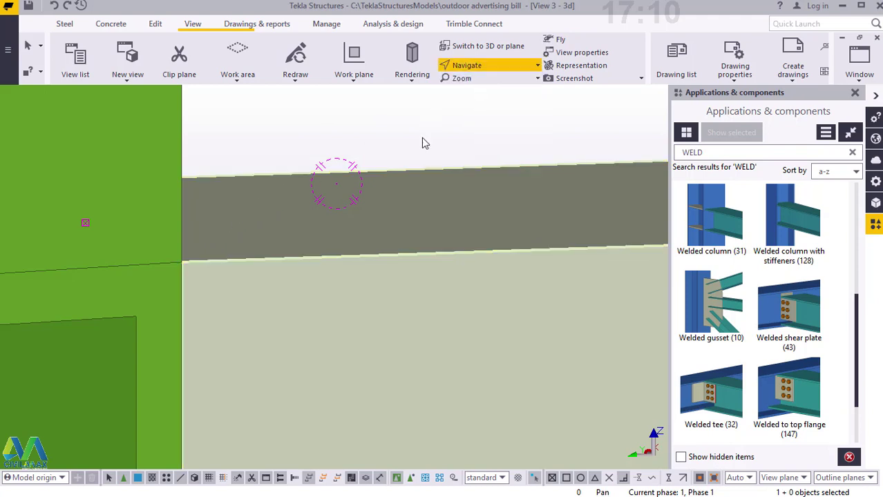
ctrl+middle_drag(216, 268, 302, 231)
right_click(312, 196)
click(350, 202)
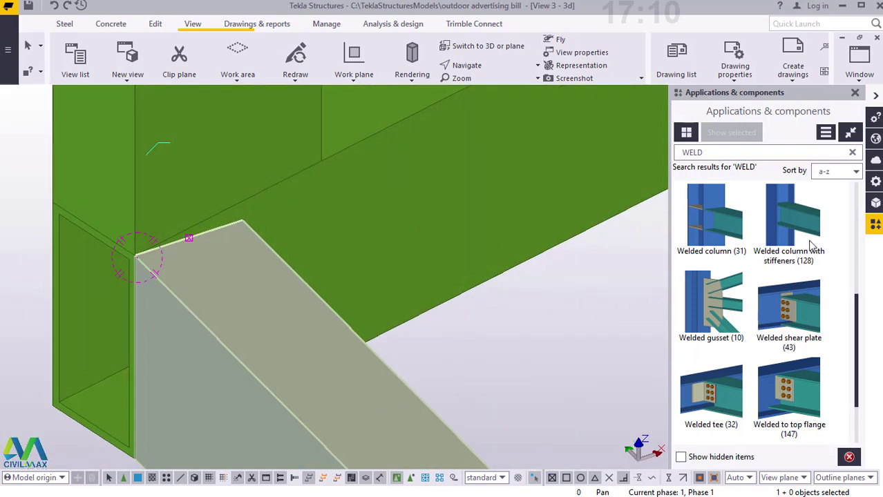
- Weld the beam to the first frame's bottom horizontal member using the Stanchion weld (85) component
scroll(756, 290, down, 2)
scroll(756, 291, up, 8)
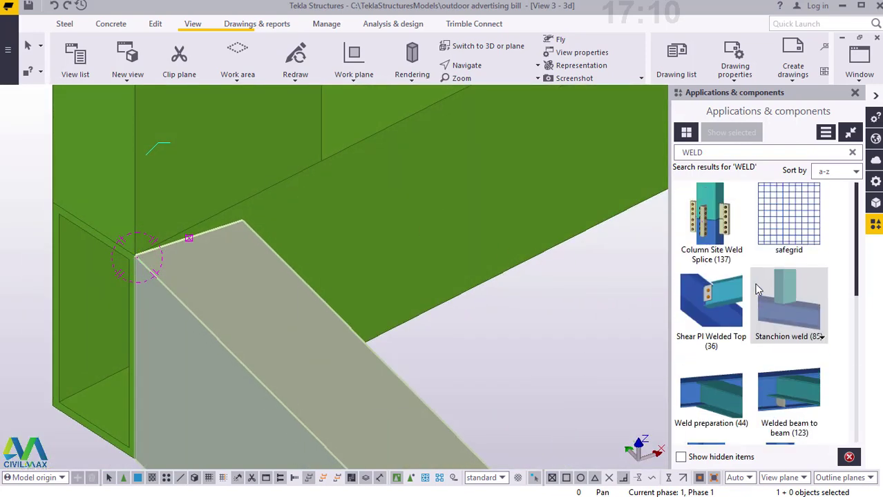
click(793, 311)
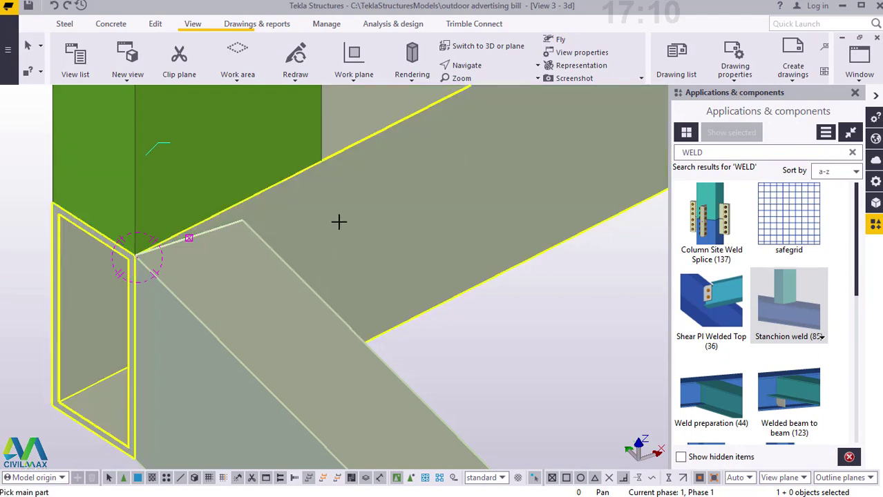
click(264, 270)
right_click(313, 223)
click(361, 232)
scroll(310, 224, down, 2)
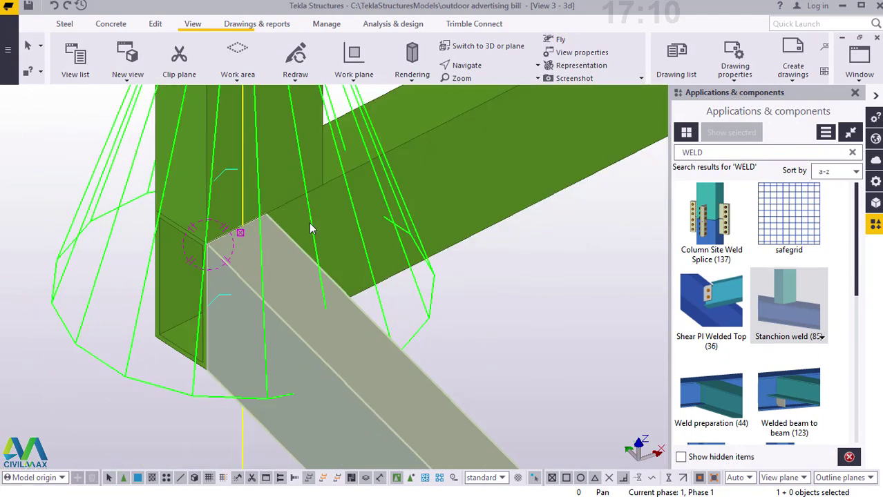
- Weld the beam's other end to the opposite frame's bottom horizontal member with the same stanchion weld component
scroll(295, 218, down, 5)
scroll(457, 378, up, 2)
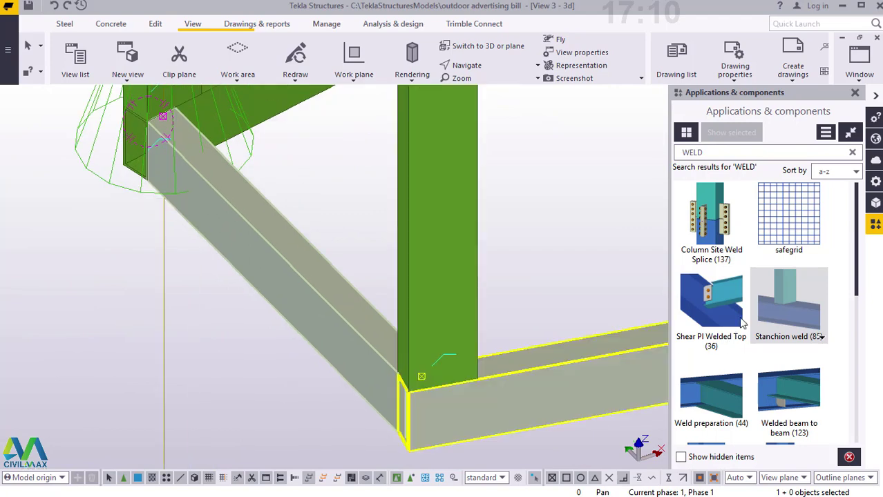
click(377, 363)
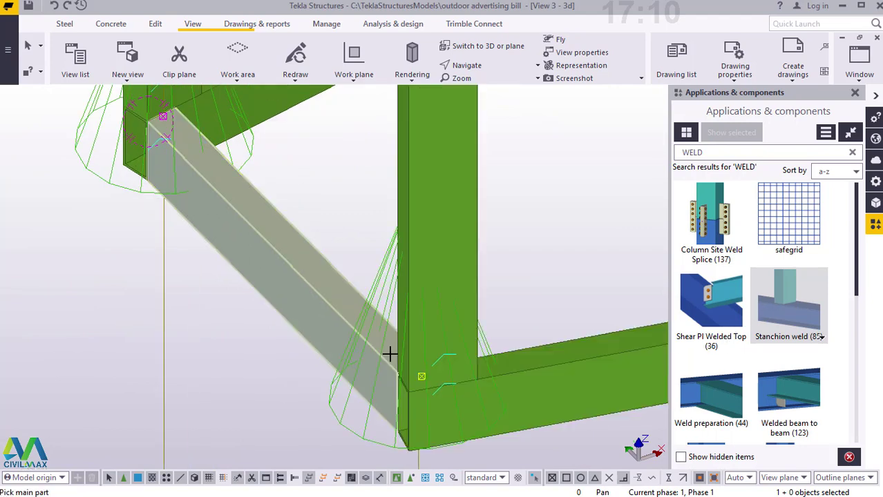
right_click(547, 216)
click(573, 225)
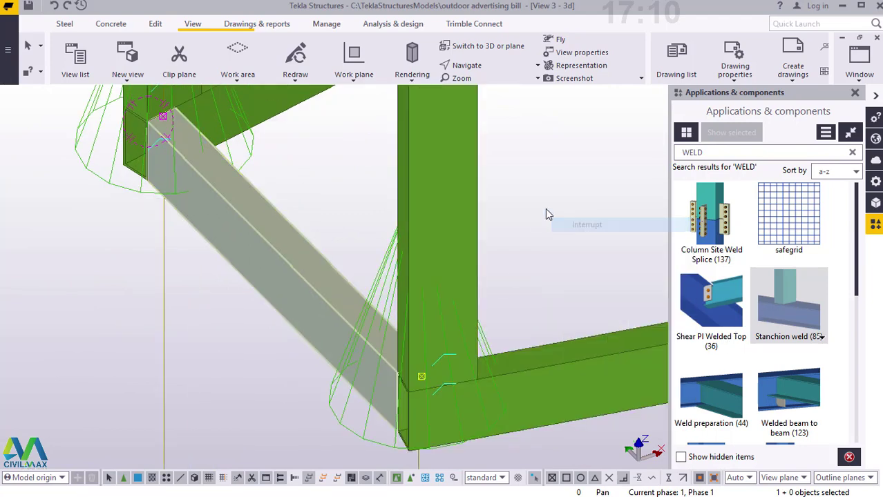
right_click(532, 150)
click(552, 151)
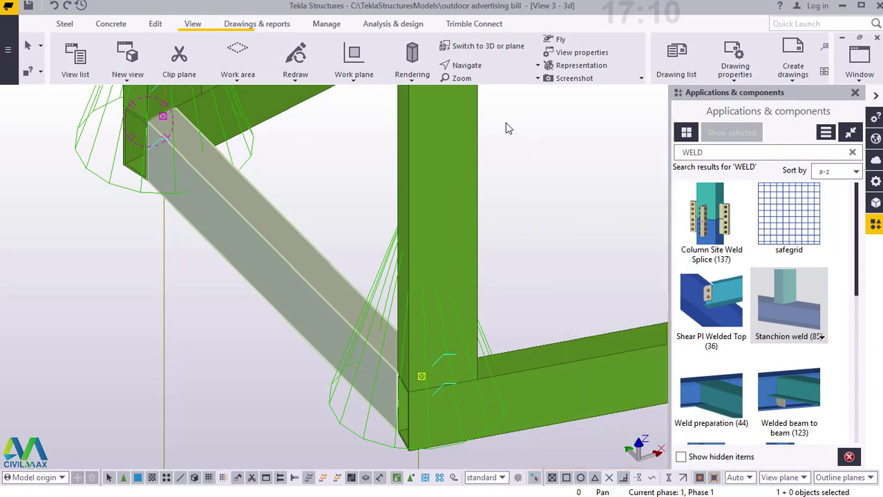
right_click(578, 203)
click(567, 199)
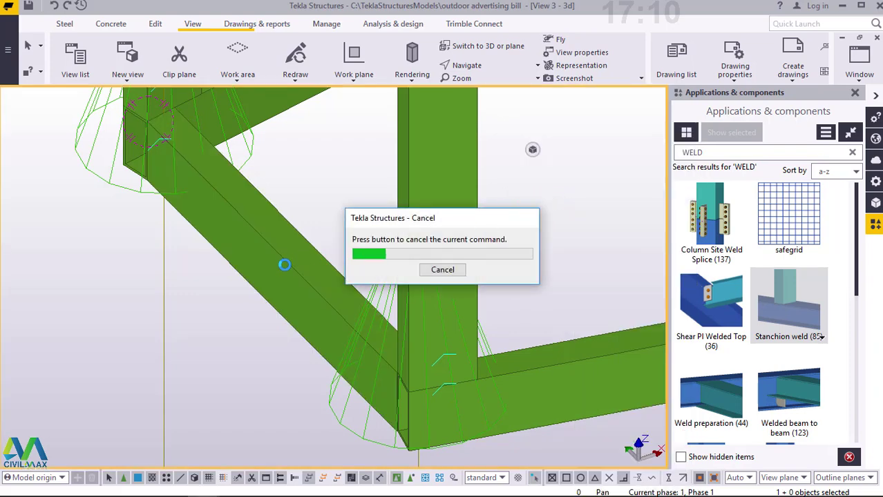
click(225, 284)
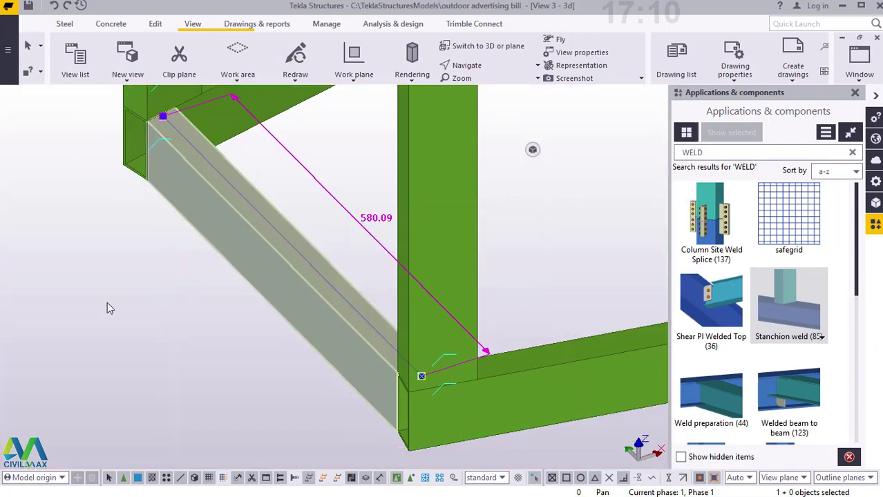
right_click(107, 302)
click(144, 225)
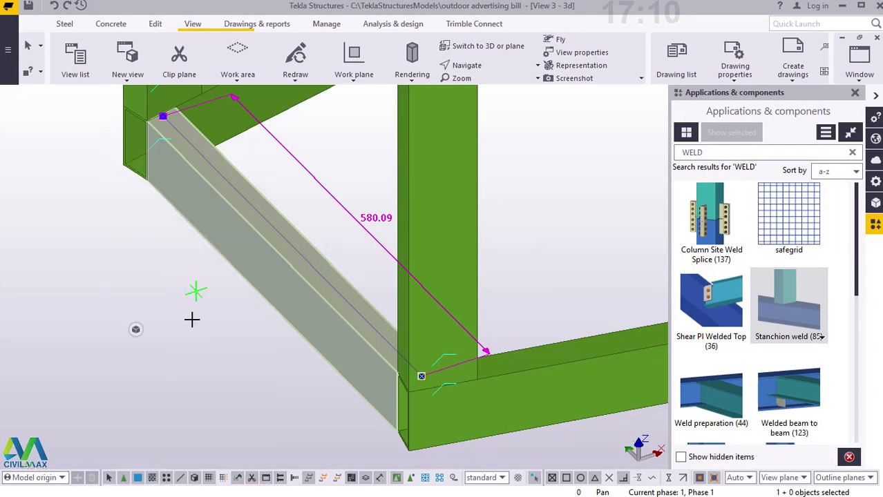
scroll(193, 201, up, 5)
scroll(203, 198, up, 6)
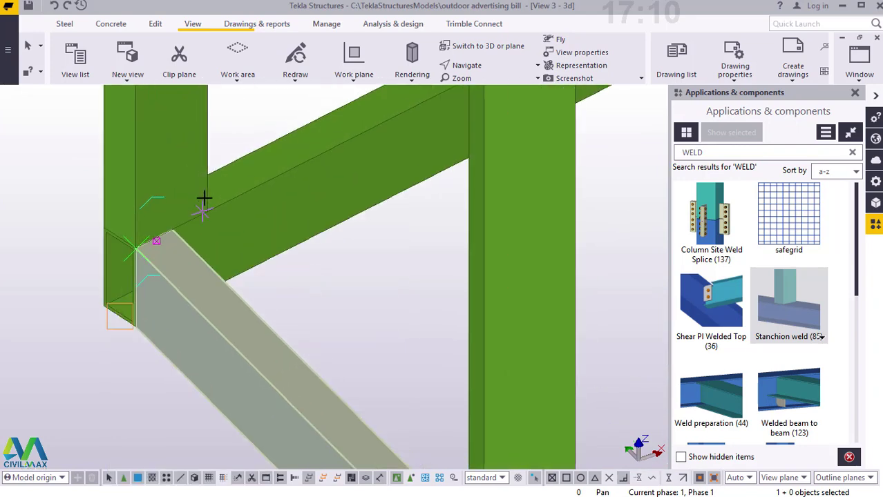
scroll(63, 292, up, 2)
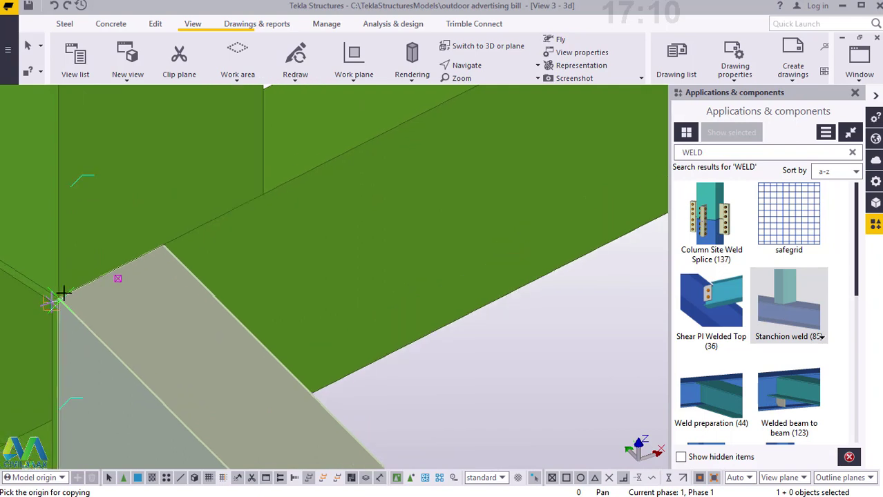
scroll(60, 288, up, 2)
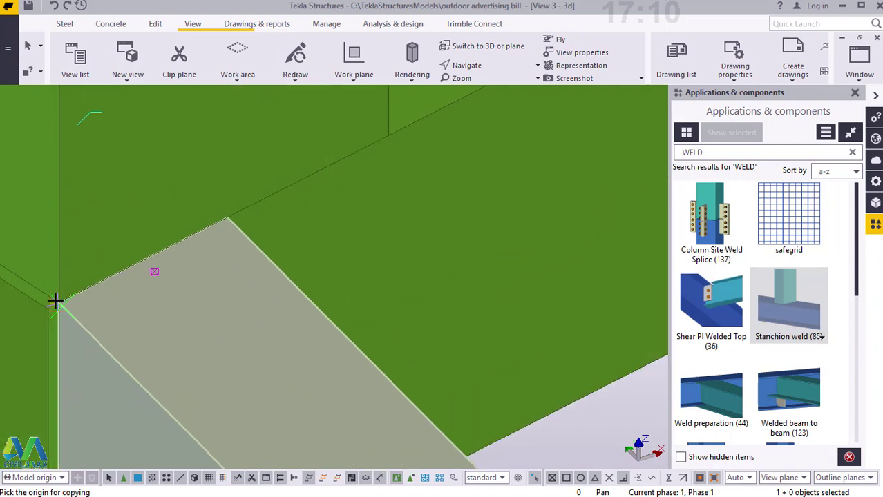
scroll(57, 299, up, 3)
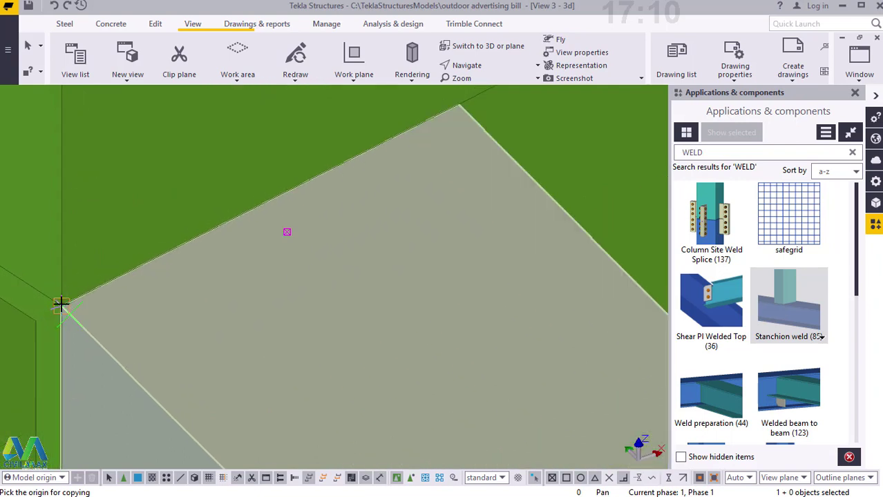
click(84, 304)
scroll(197, 317, down, 5)
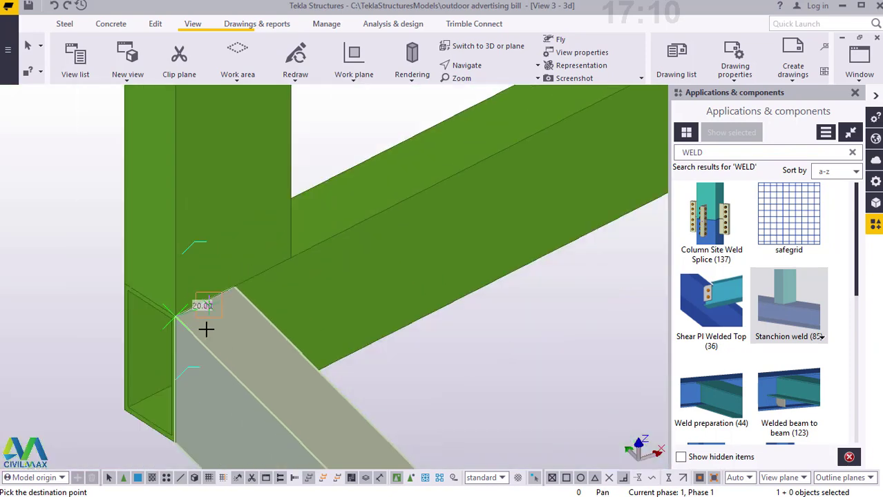
scroll(219, 335, down, 5)
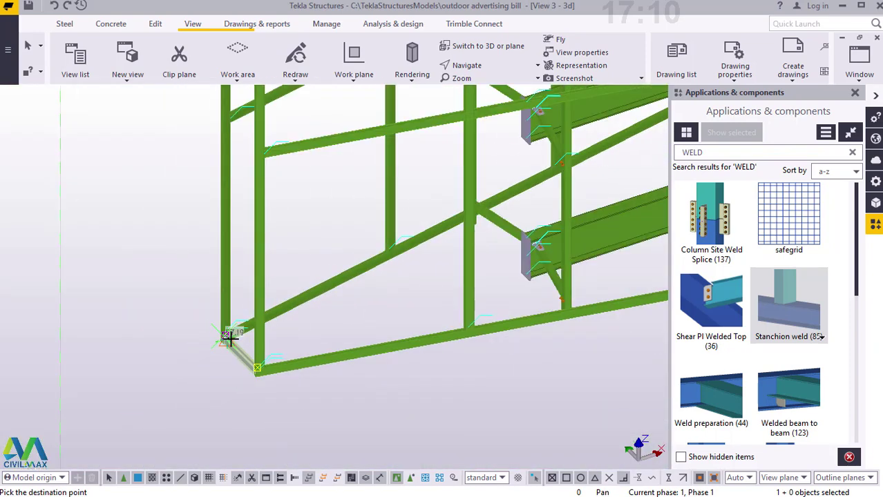
scroll(221, 158, up, 6)
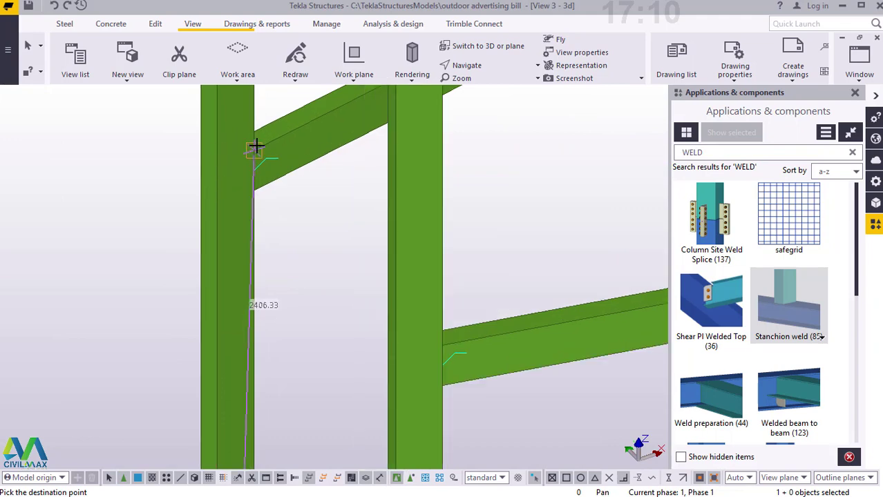
right_click(232, 141)
scroll(260, 153, down, 5)
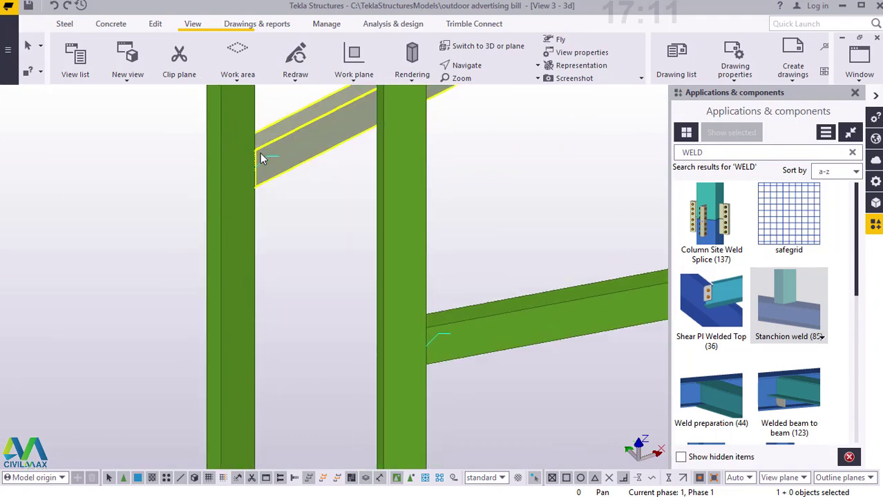
scroll(258, 313, up, 6)
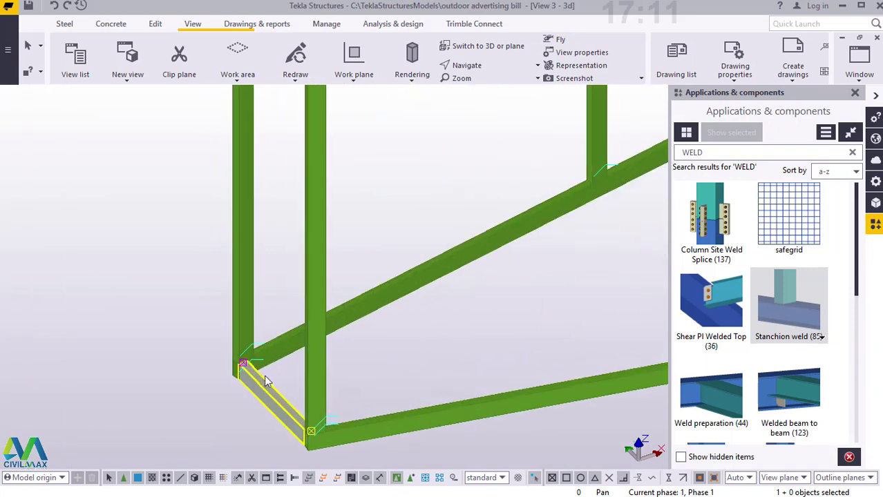
- Copy the welded bottom beam 2405 mm up from the post's bottom joint to the next horizontal member's joint
right_click(281, 179)
click(313, 224)
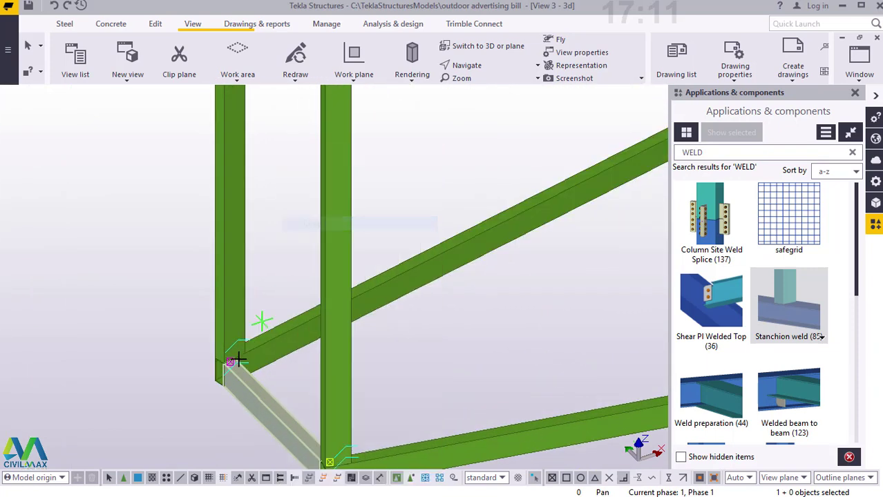
scroll(244, 358, up, 3)
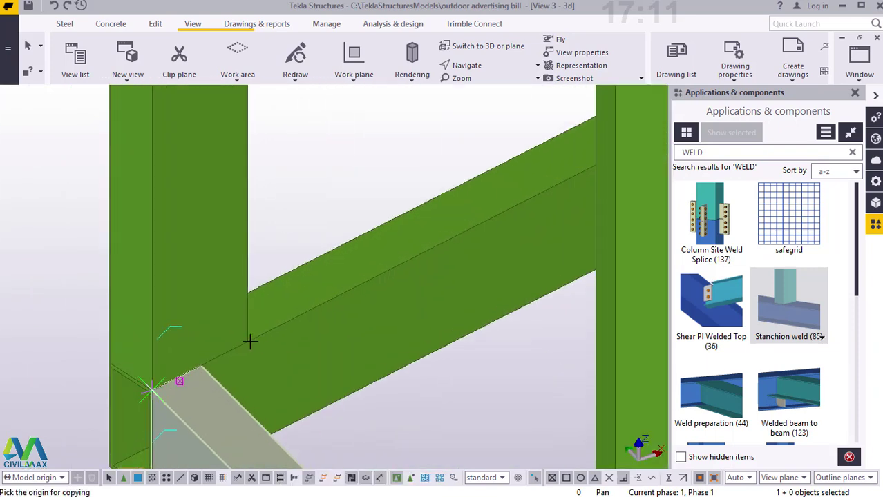
click(255, 368)
scroll(257, 367, down, 5)
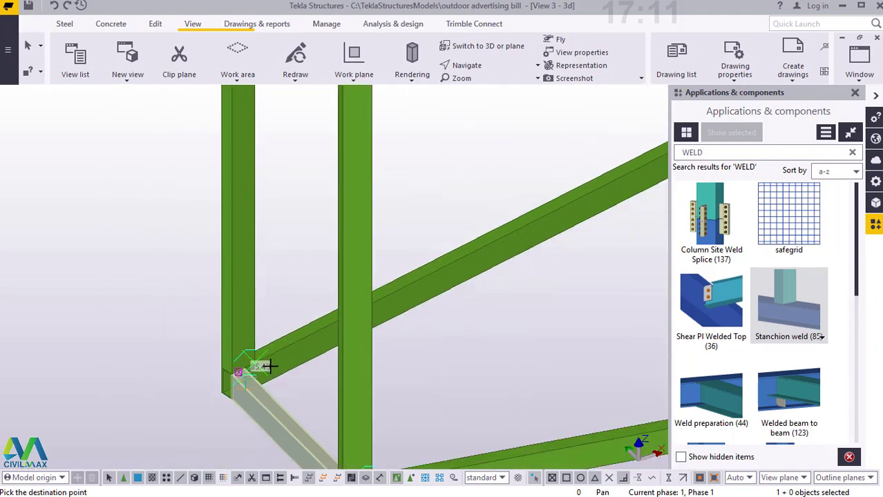
scroll(286, 250, up, 5)
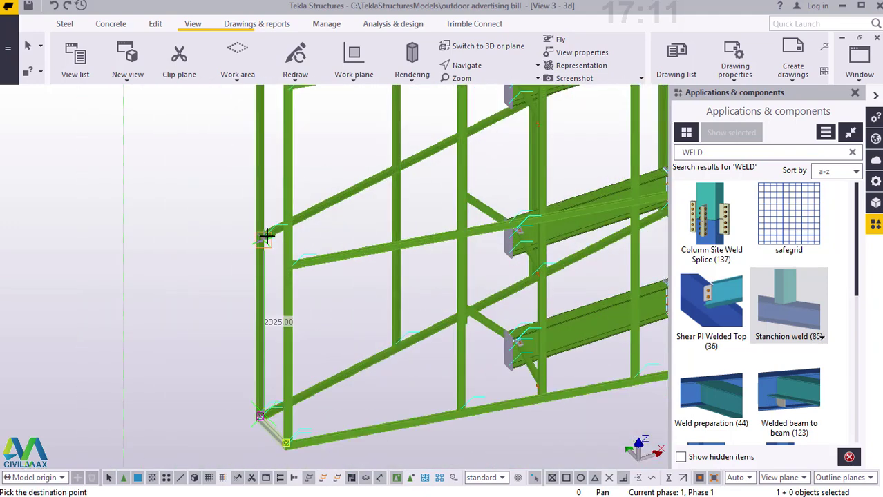
scroll(257, 226, up, 4)
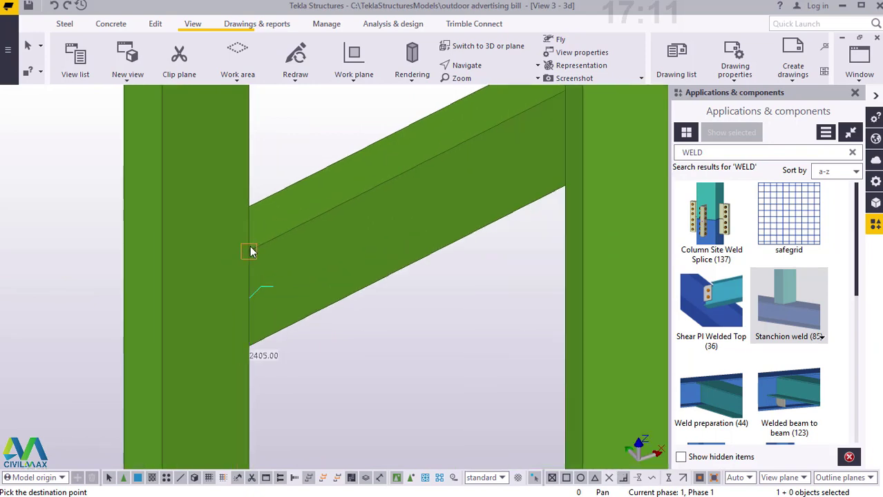
scroll(245, 248, down, 5)
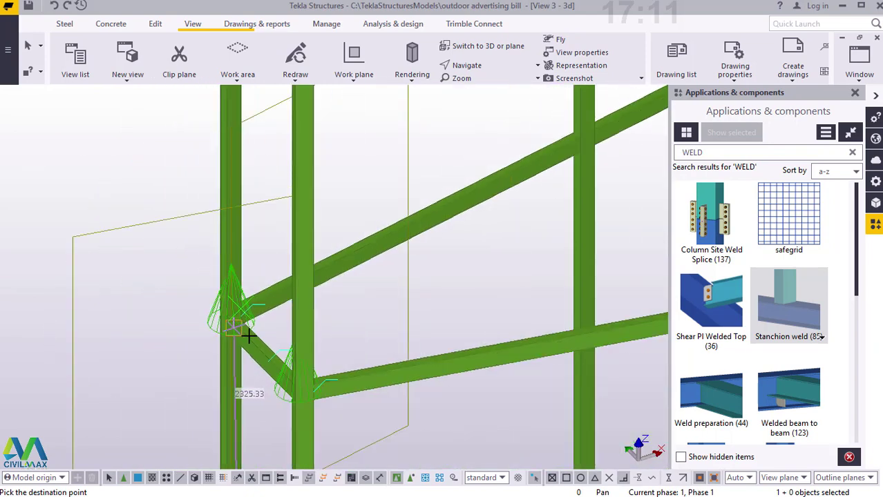
- Place another beam copy 4730 mm above the origin, at the post's inner corner under the top horizontal member
scroll(249, 334, down, 3)
scroll(258, 174, down, 2)
scroll(239, 168, up, 5)
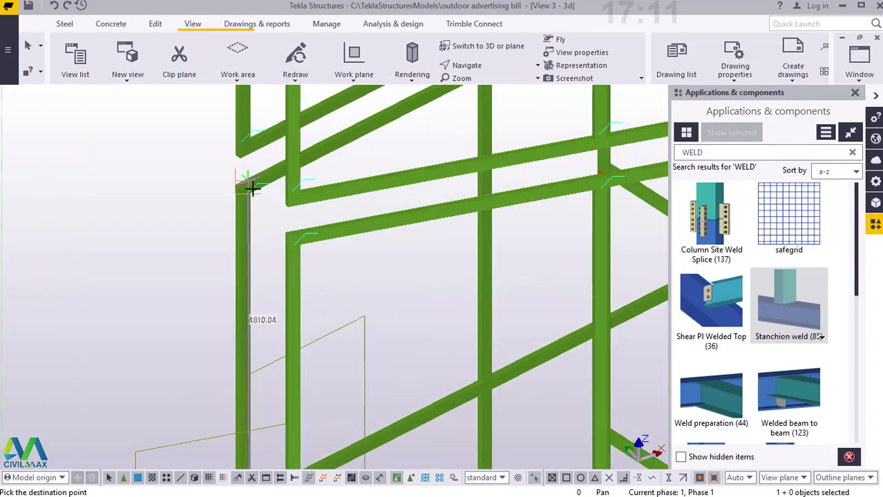
scroll(253, 188, up, 6)
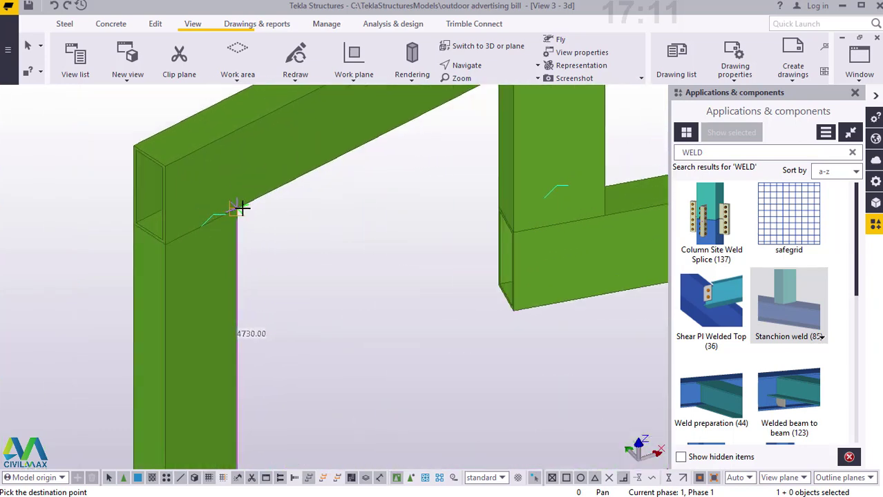
scroll(239, 208, up, 3)
click(232, 207)
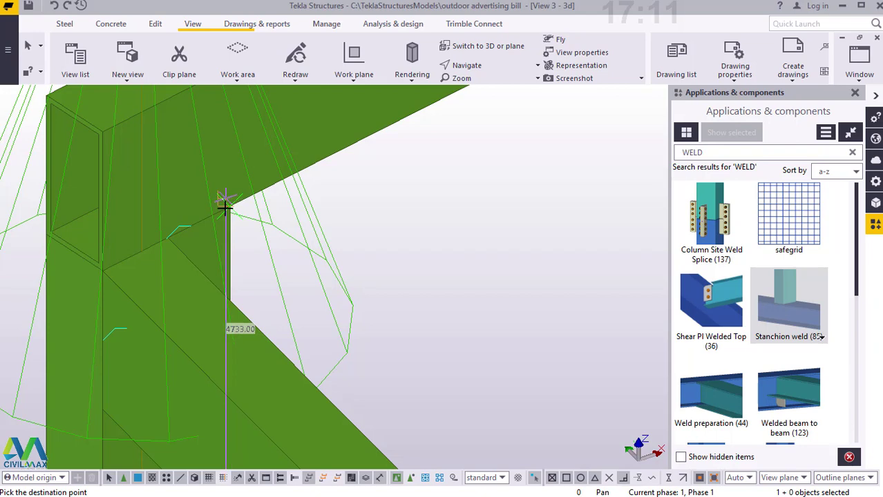
- Place a further beam copy 4810 mm above the origin, at the top horizontal member's upper edge, and end copying
scroll(225, 205, down, 3)
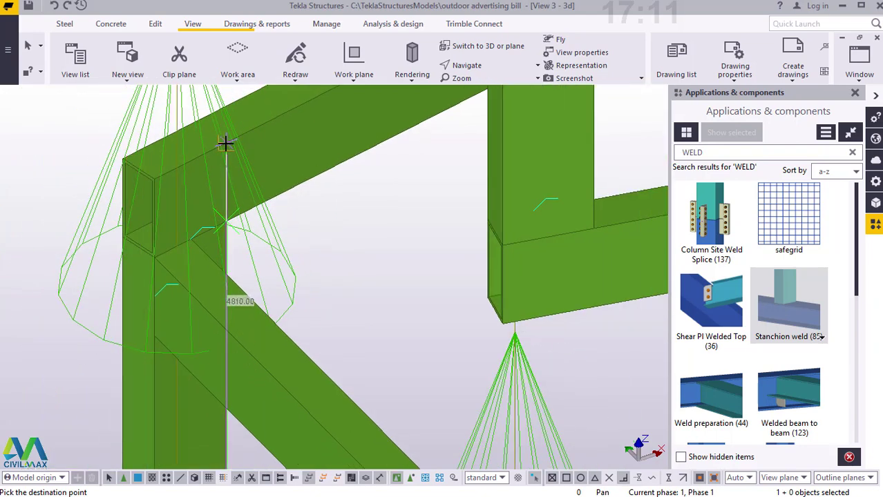
right_click(225, 144)
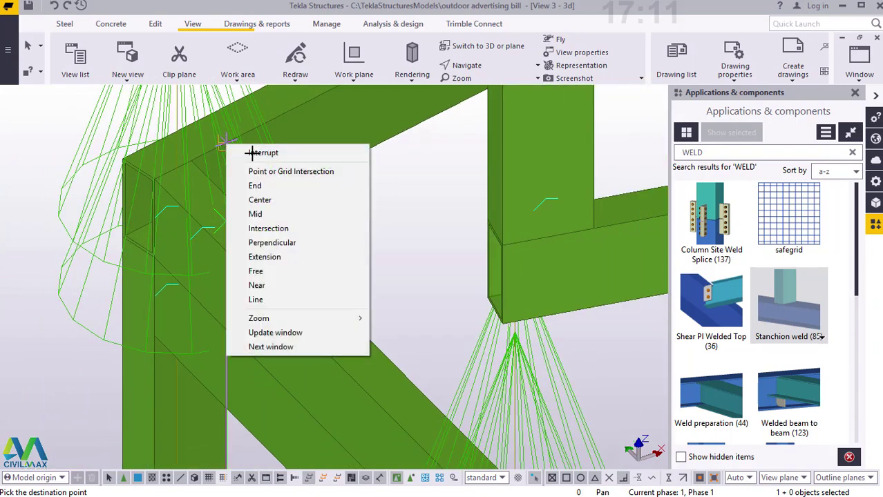
click(249, 152)
- Delete the extra end-corner beam copy directly under the top horizontal member of the lower frame
right_click(389, 229)
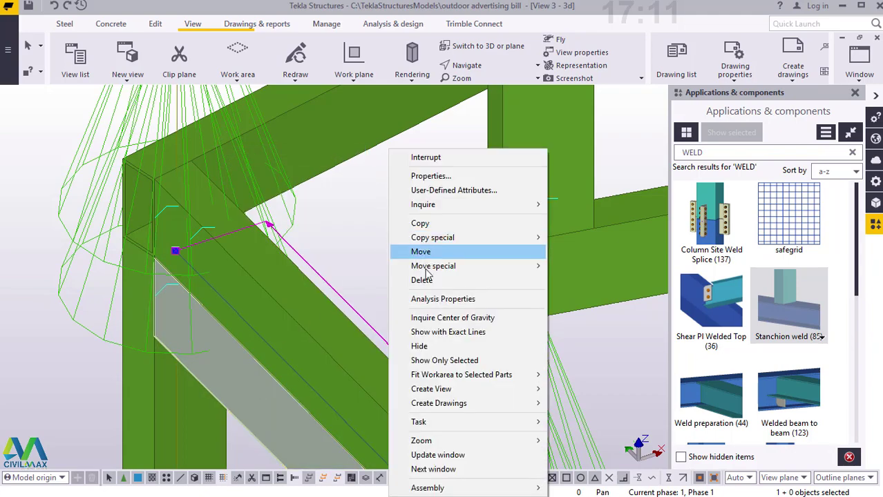
click(423, 281)
scroll(220, 298, down, 8)
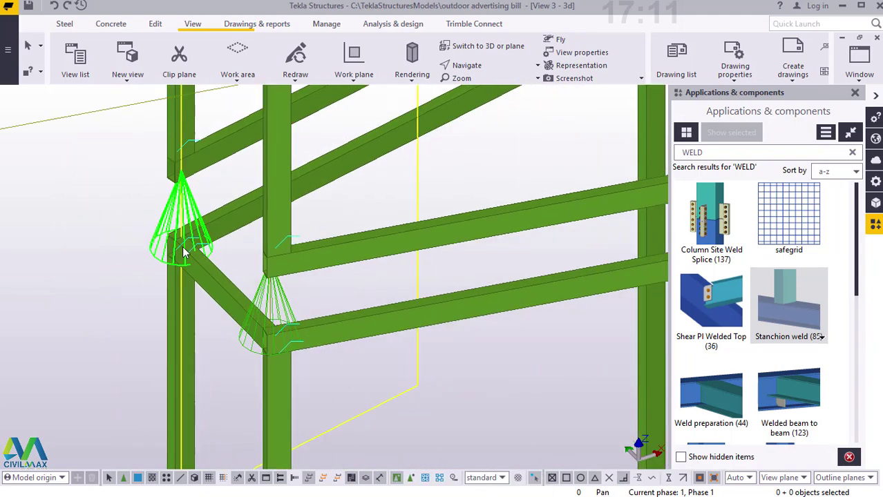
scroll(299, 300, down, 10)
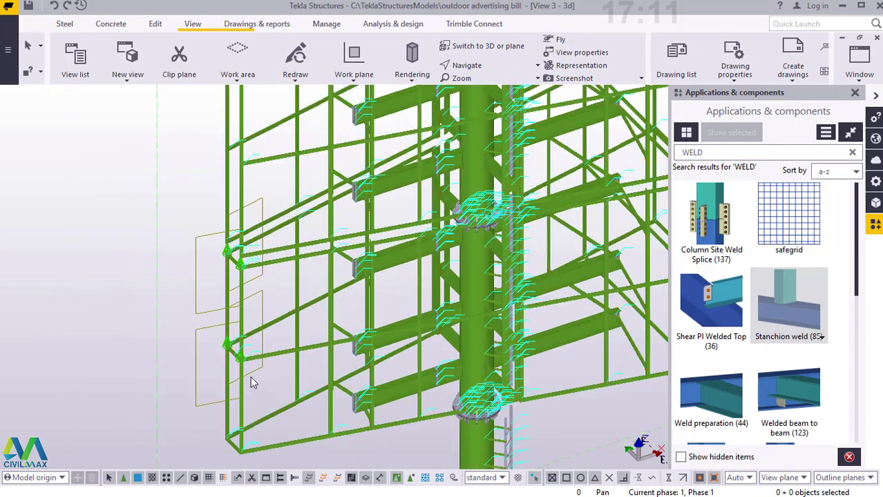
- Copy the bottom end-corner beam 5110 mm up from the post's bottom joint to the upper frame's lowest horizontal member joint
scroll(239, 429, up, 10)
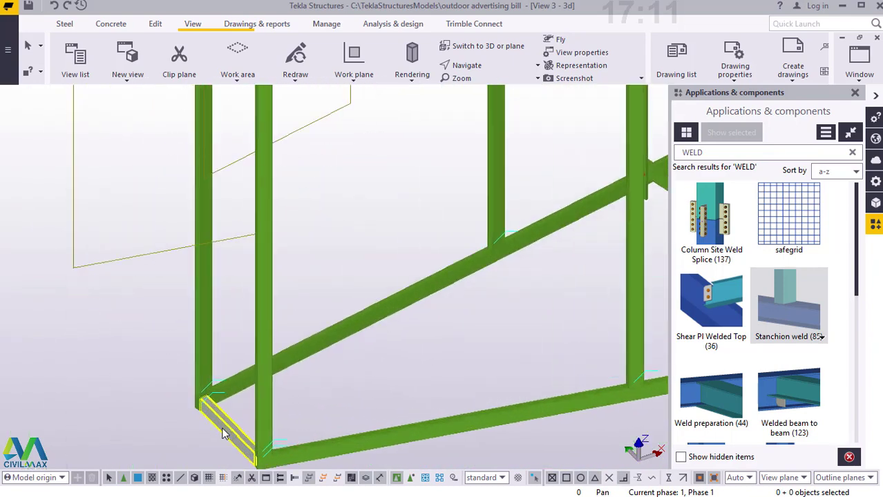
scroll(221, 428, up, 3)
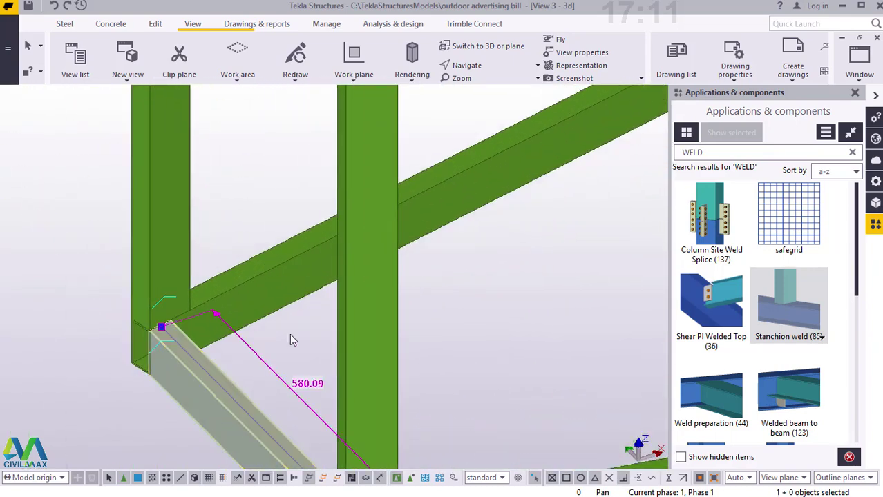
right_click(292, 337)
click(325, 223)
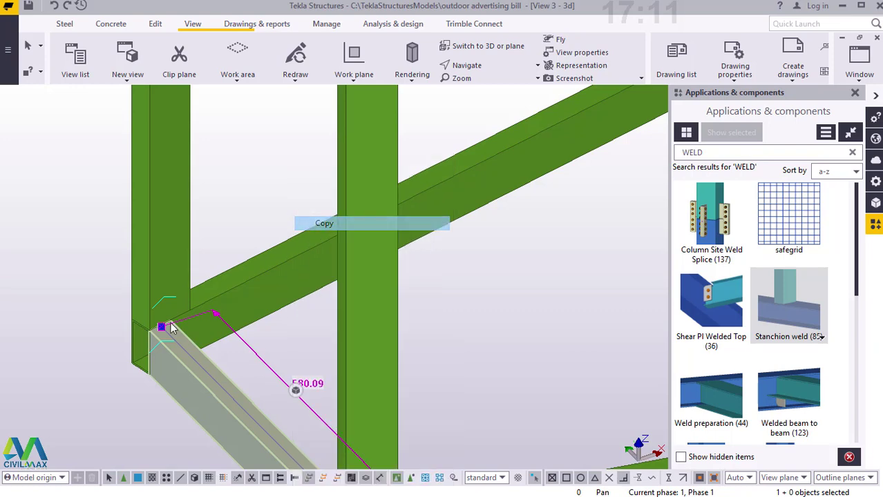
scroll(207, 301, up, 3)
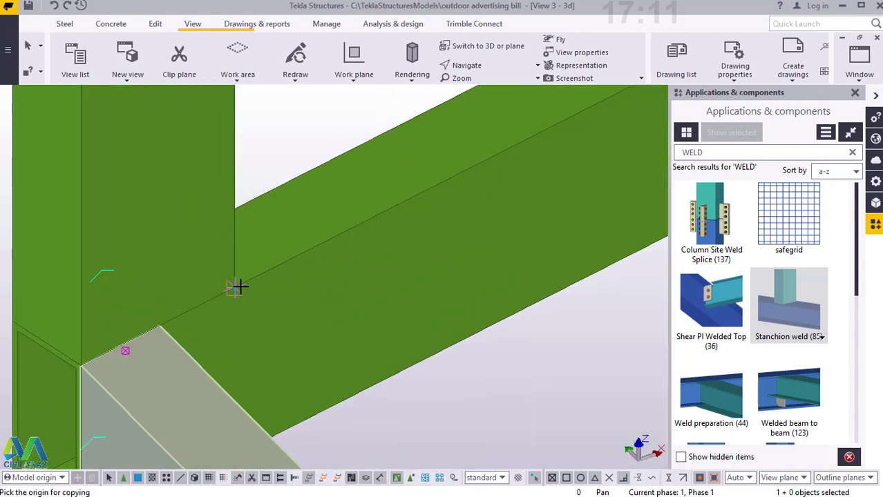
scroll(223, 351, down, 4)
click(228, 355)
scroll(228, 355, down, 4)
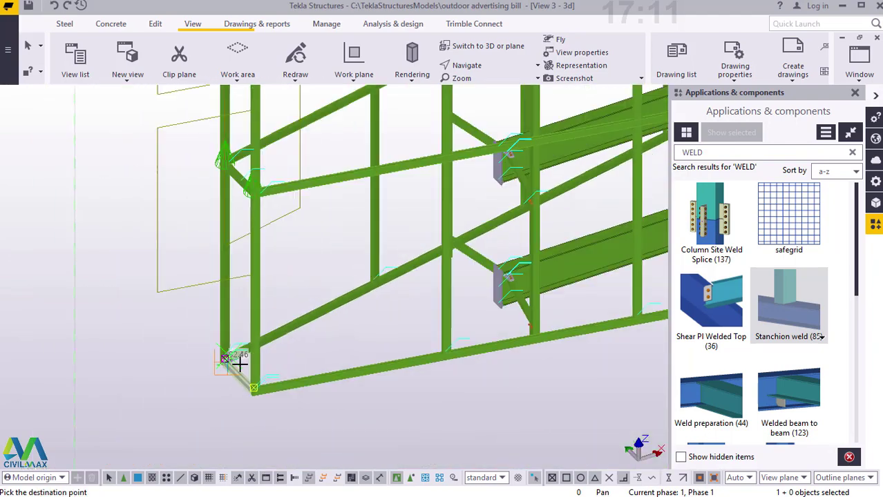
scroll(239, 363, down, 5)
scroll(246, 277, up, 5)
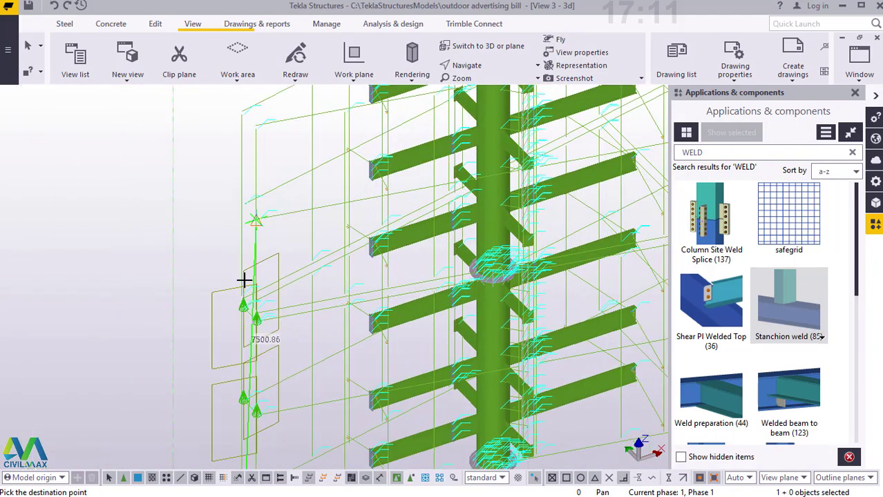
scroll(244, 280, up, 8)
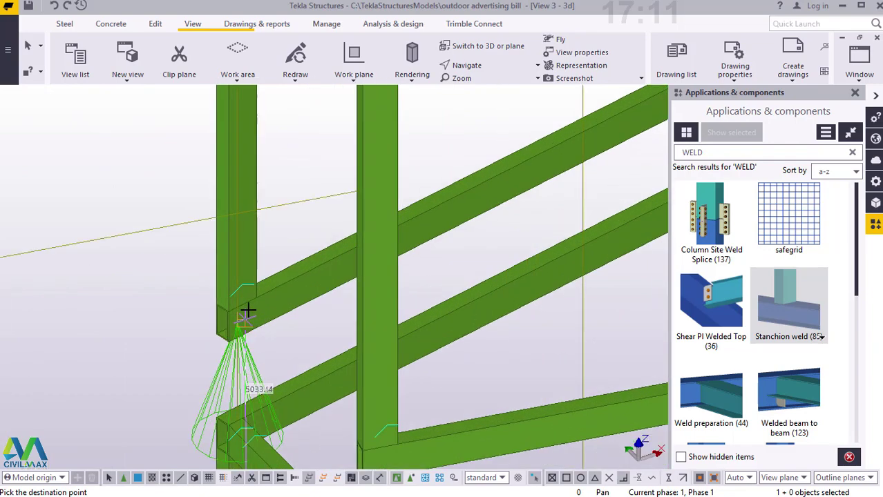
scroll(255, 302, up, 3)
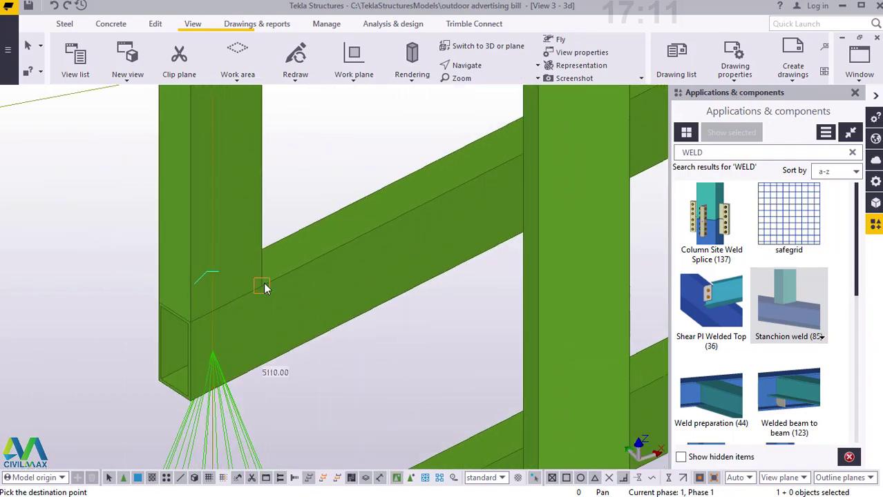
- Place another beam copy 7515 mm above the origin, at the upper frame's middle horizontal member joint
scroll(262, 287, down, 4)
scroll(242, 366, down, 5)
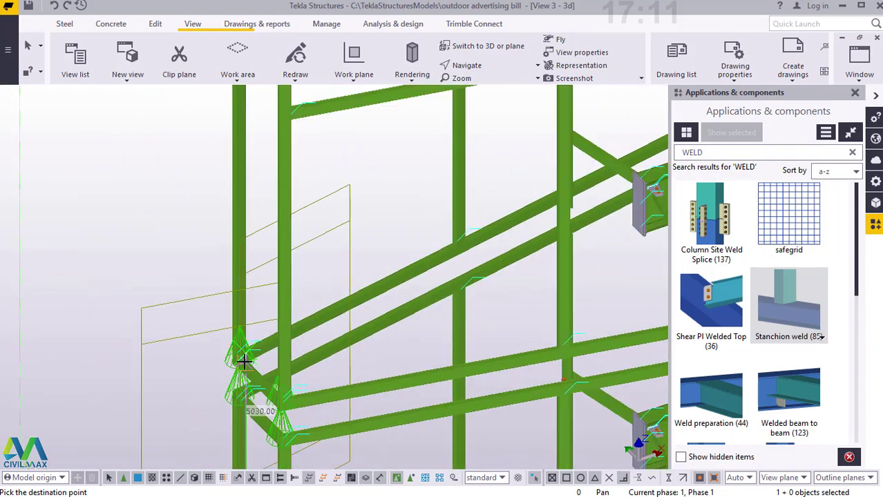
scroll(242, 181, up, 3)
scroll(242, 153, up, 4)
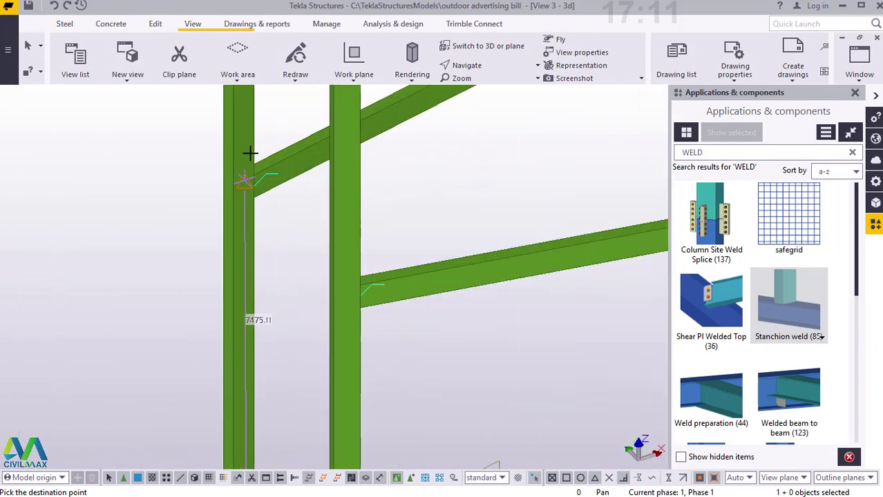
scroll(251, 194, up, 5)
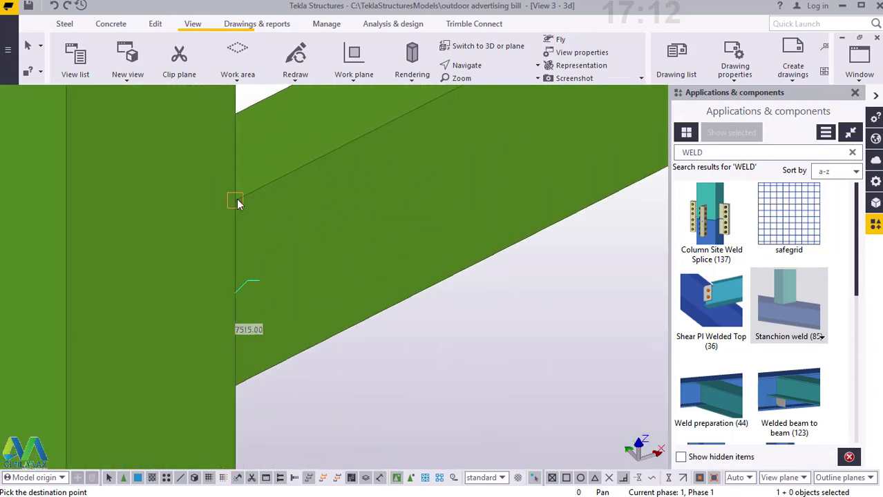
- Place a beam copy 9920 mm above the origin at the upper frame's top member, end copying, and redraw the view
scroll(237, 204, down, 5)
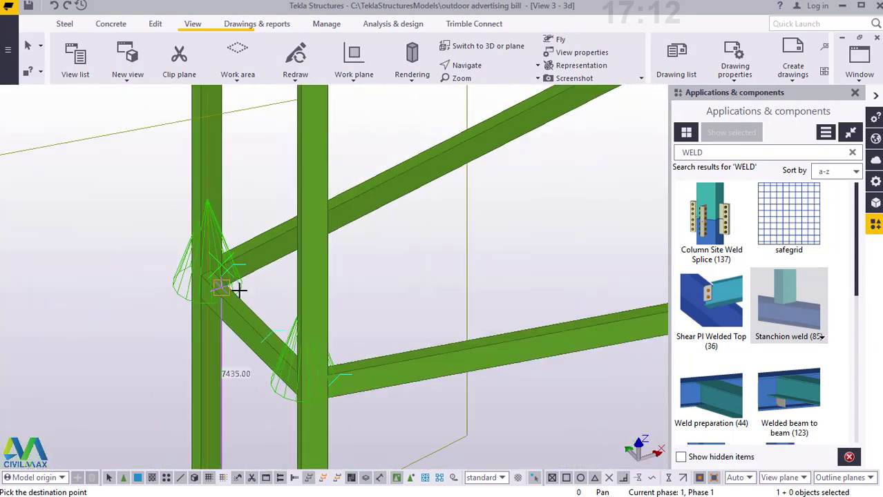
scroll(239, 290, down, 6)
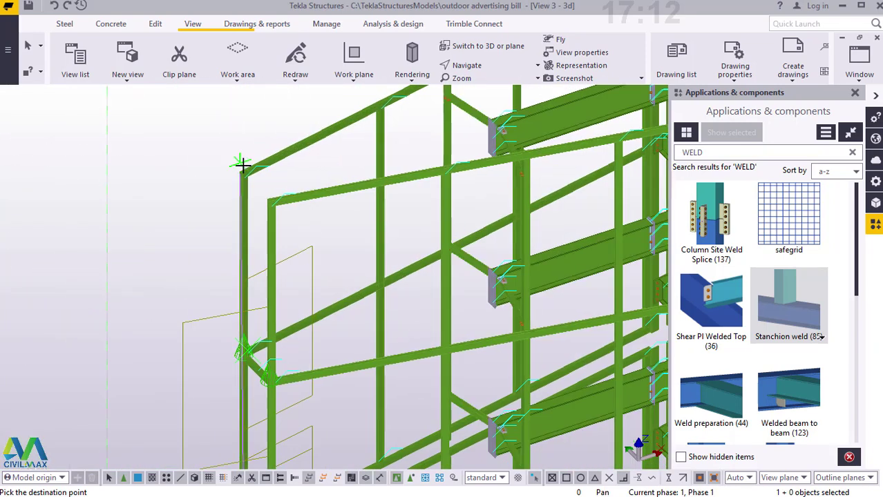
scroll(243, 166, up, 8)
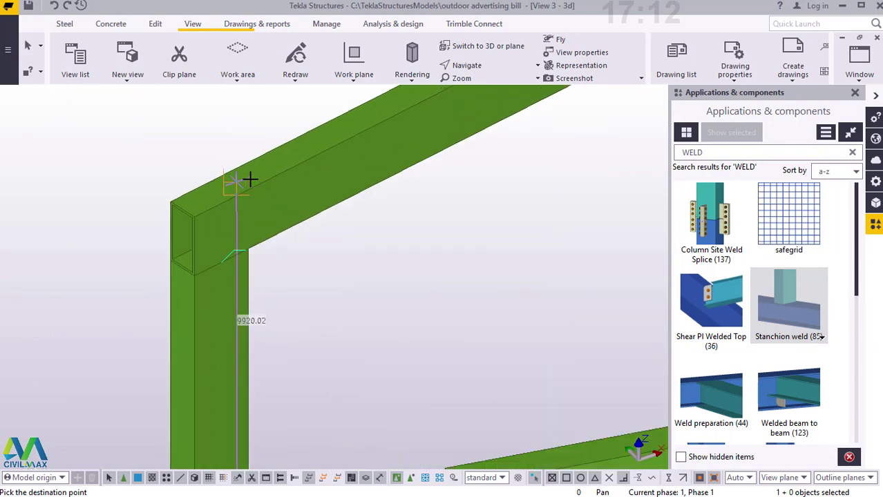
scroll(246, 186, down, 6)
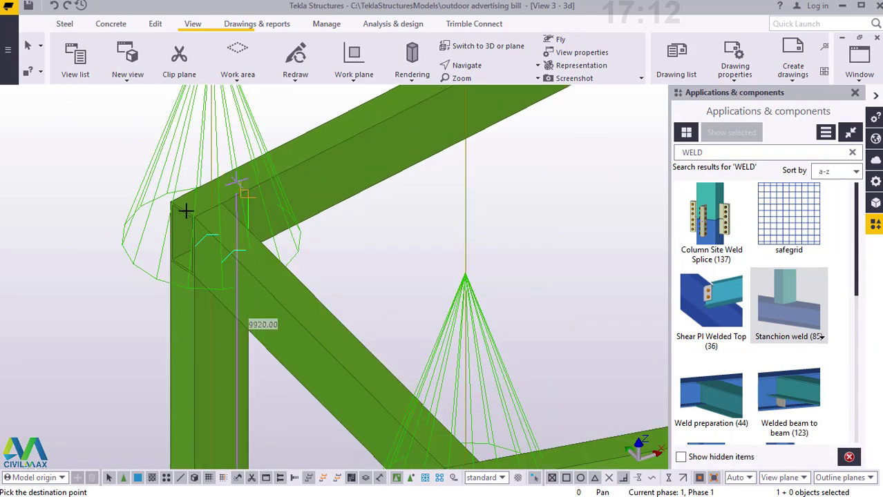
scroll(331, 191, down, 3)
right_click(338, 185)
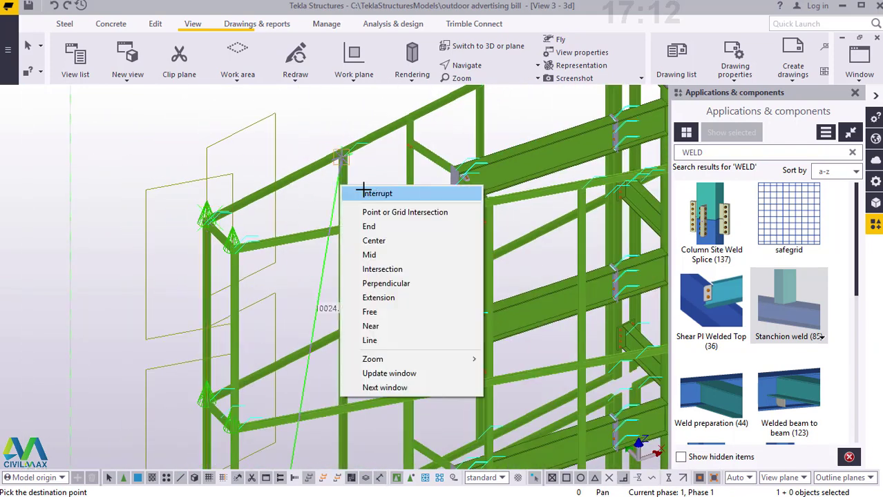
click(359, 192)
right_click(188, 206)
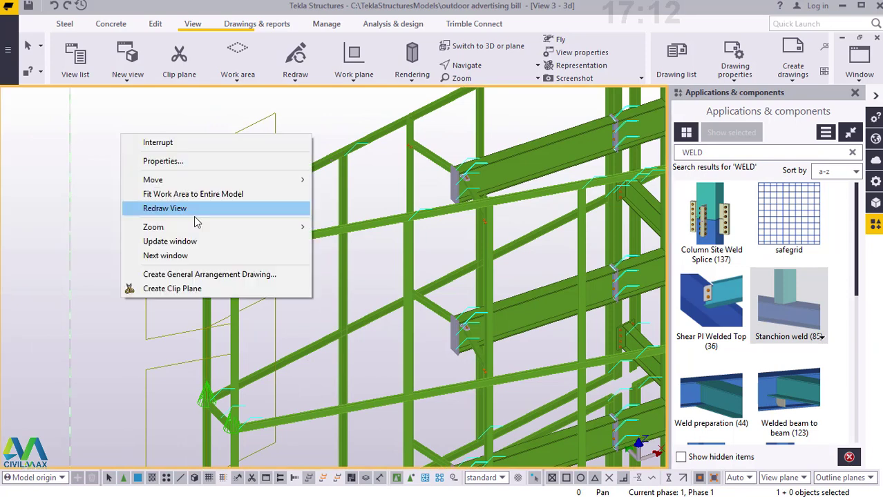
click(174, 209)
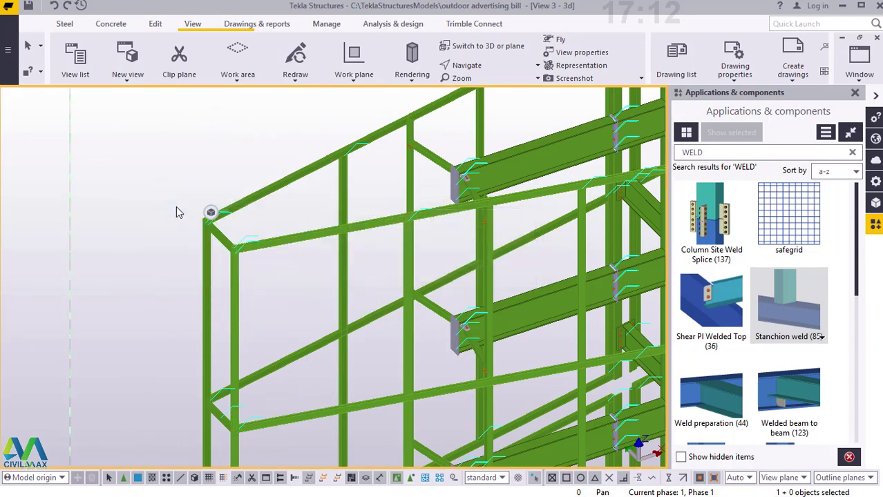
- Rotate the model to examine the end-corner beams and the upper frame joints from above
click(470, 65)
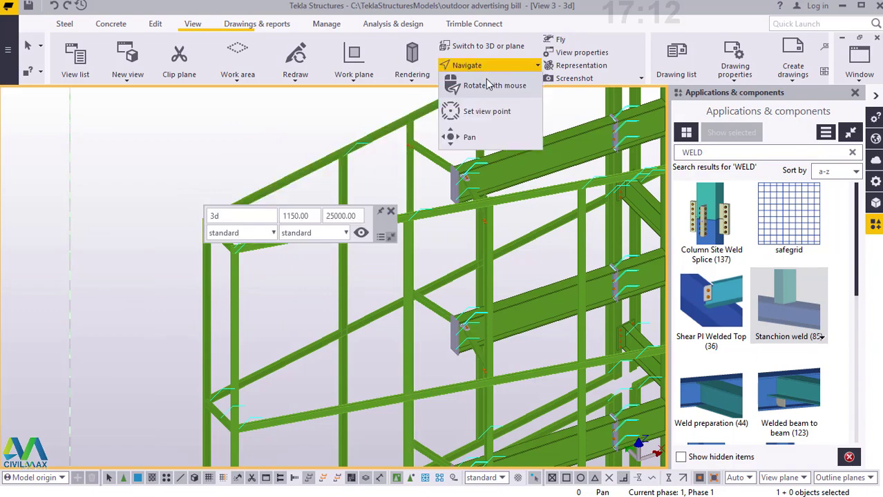
click(489, 85)
click(346, 159)
drag(346, 159, 287, 195)
scroll(286, 196, up, 6)
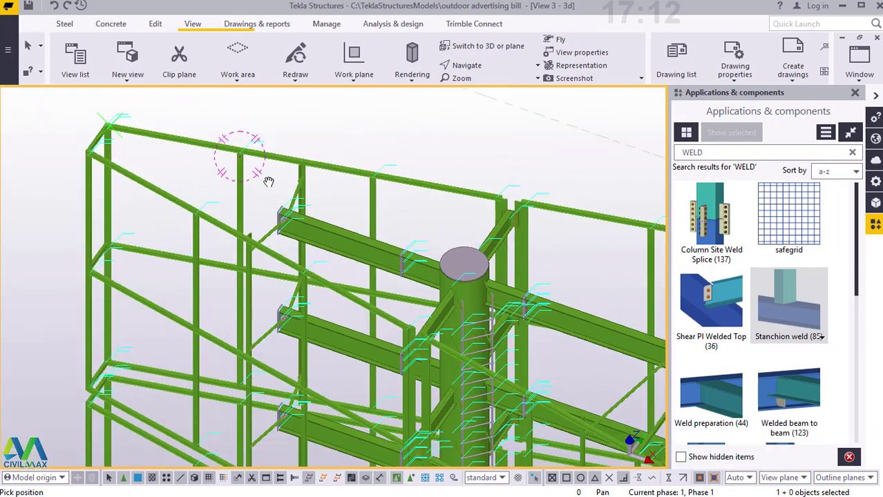
scroll(470, 167, up, 1)
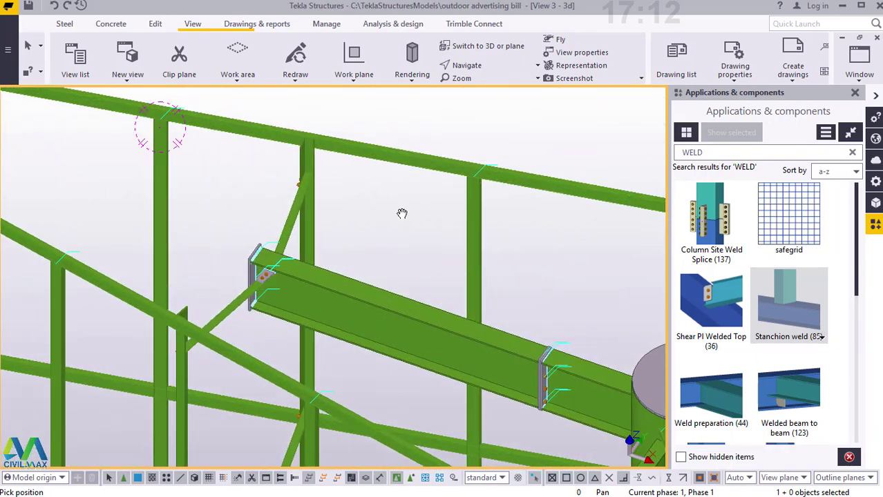
- Rotate the model toward the other end and examine the top member's joints with the posts and braces around the central column
click(481, 68)
click(482, 92)
drag(476, 188, 264, 332)
scroll(264, 332, down, 3)
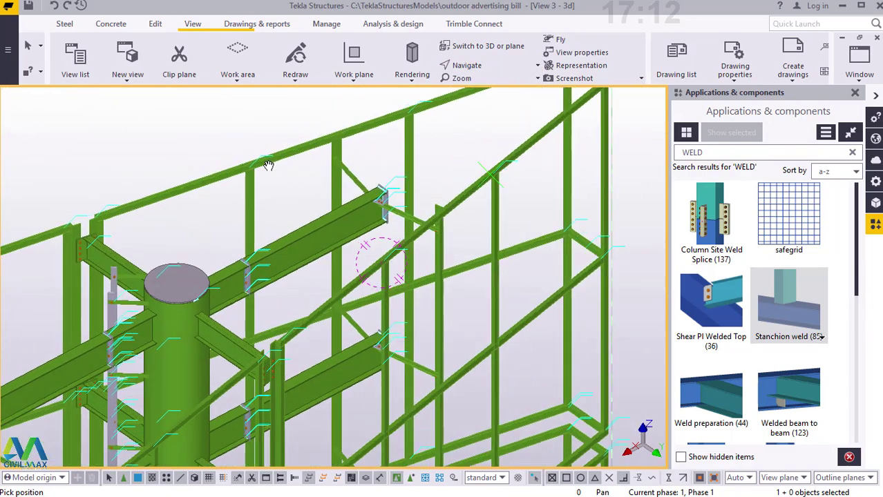
scroll(250, 168, up, 3)
scroll(250, 168, up, 2)
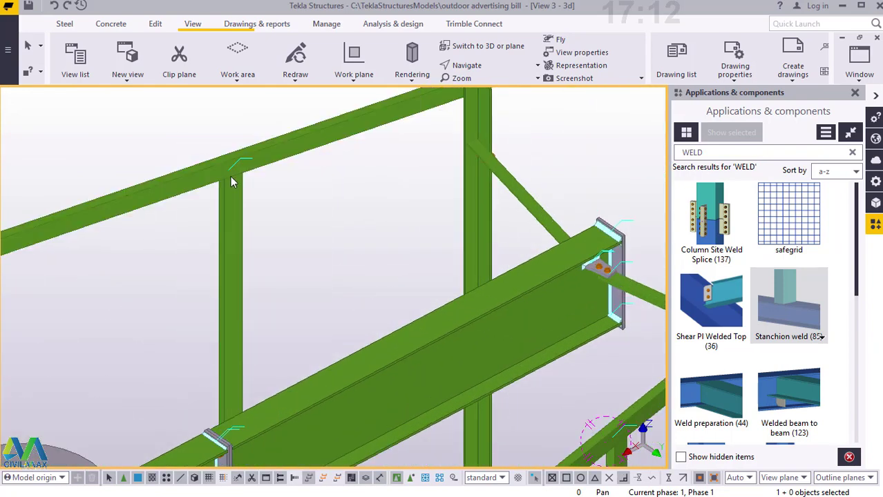
scroll(334, 214, down, 5)
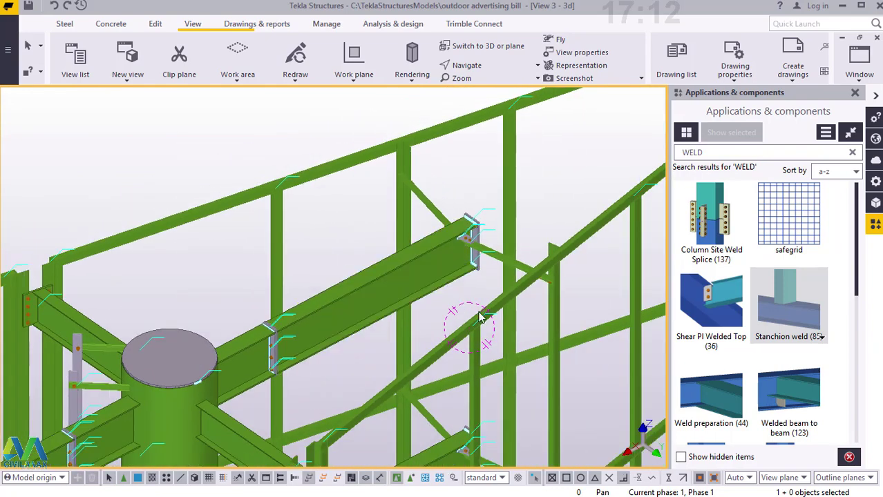
scroll(480, 314, up, 2)
scroll(481, 317, down, 3)
scroll(457, 302, up, 2)
scroll(378, 250, down, 2)
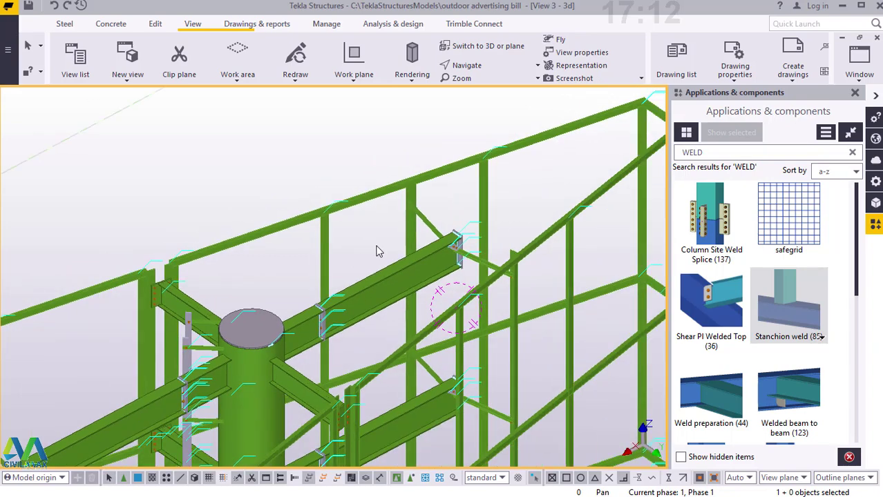
scroll(332, 225, up, 1)
scroll(332, 224, down, 3)
scroll(263, 300, up, 4)
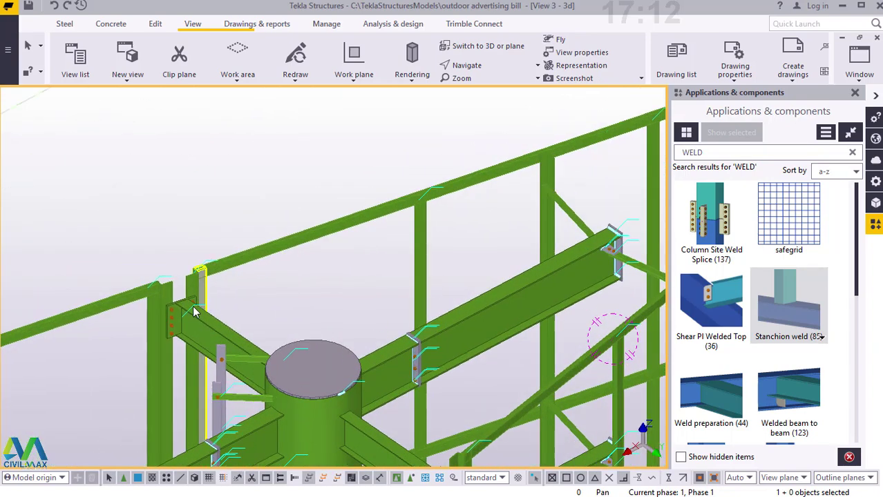
scroll(235, 255, down, 2)
scroll(183, 304, up, 4)
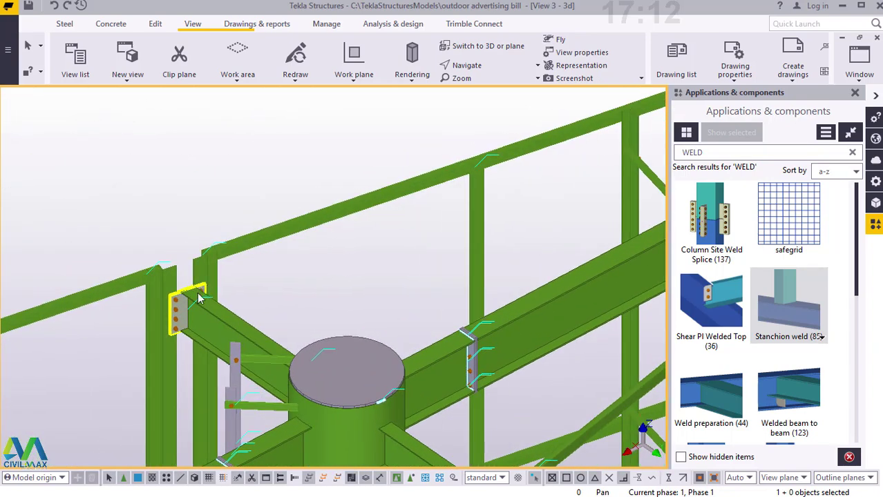
scroll(174, 314, down, 2)
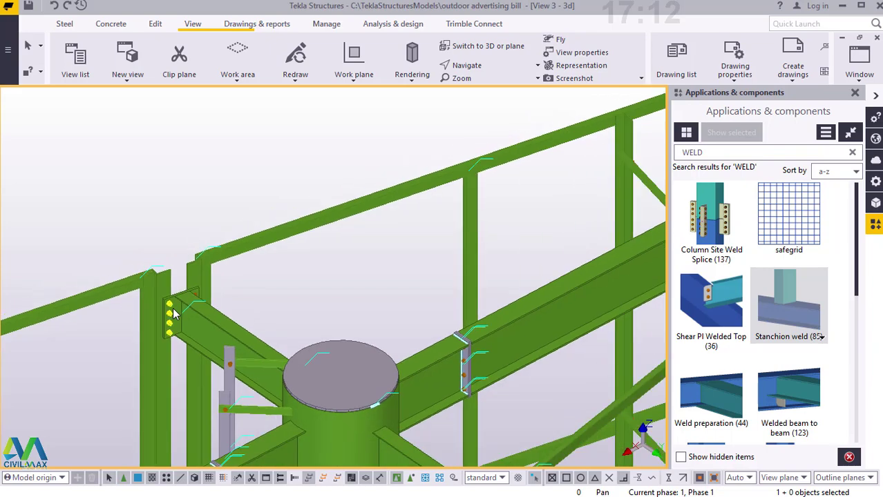
scroll(469, 196, up, 3)
scroll(518, 199, up, 3)
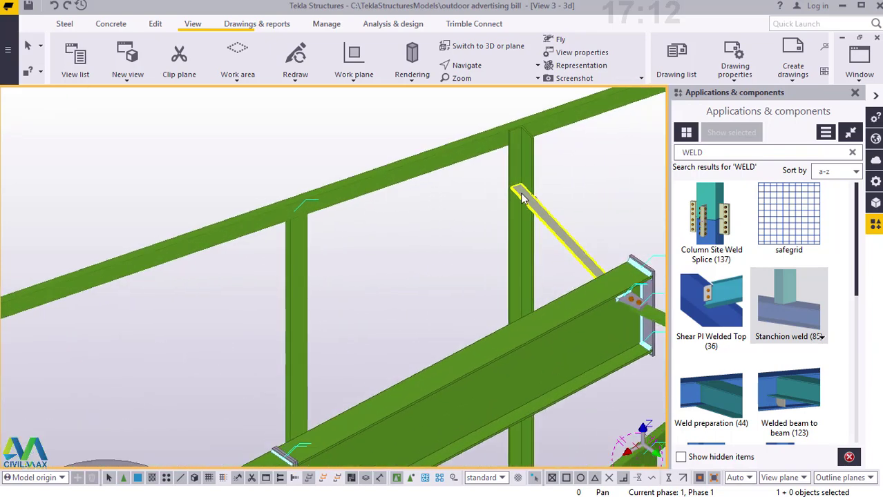
scroll(521, 199, down, 5)
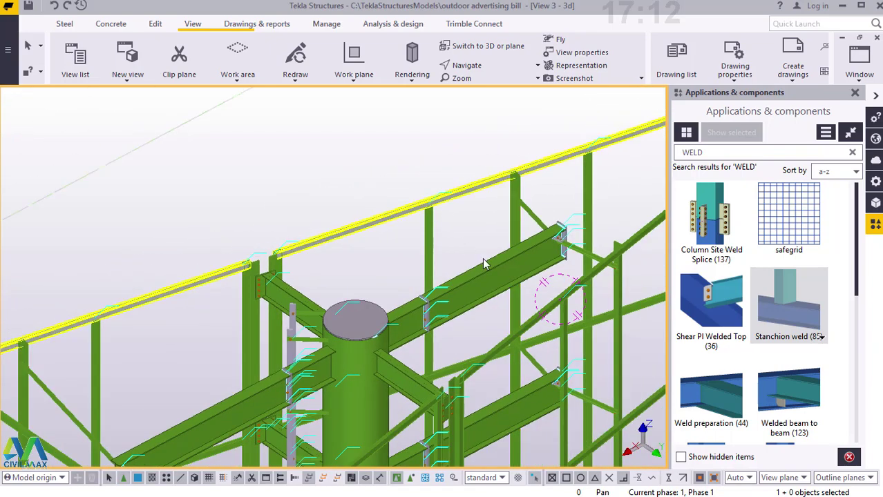
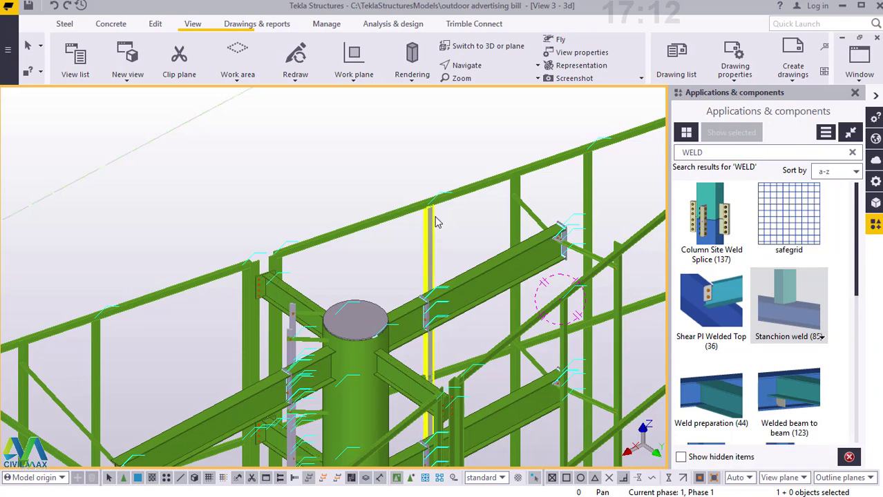
scroll(437, 220, up, 2)
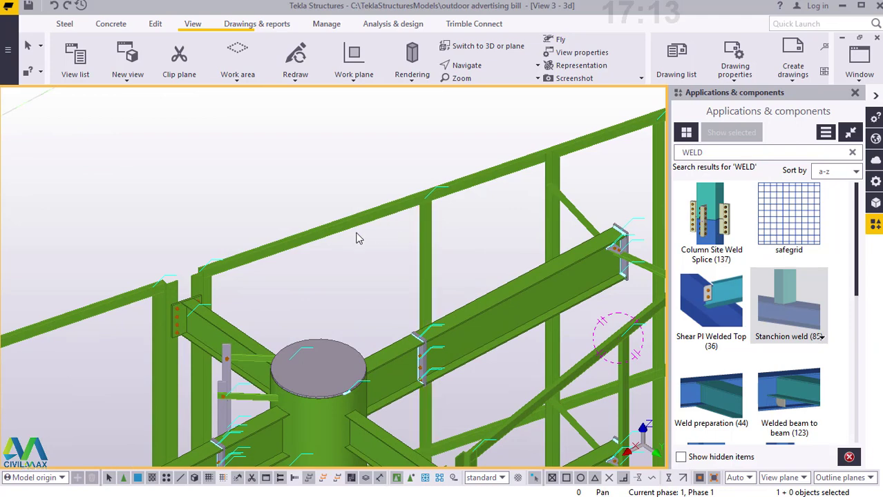
- Start a steel beam at the joint between one billboard frame's top member and its intermediate post
scroll(362, 234, down, 5)
scroll(392, 226, up, 6)
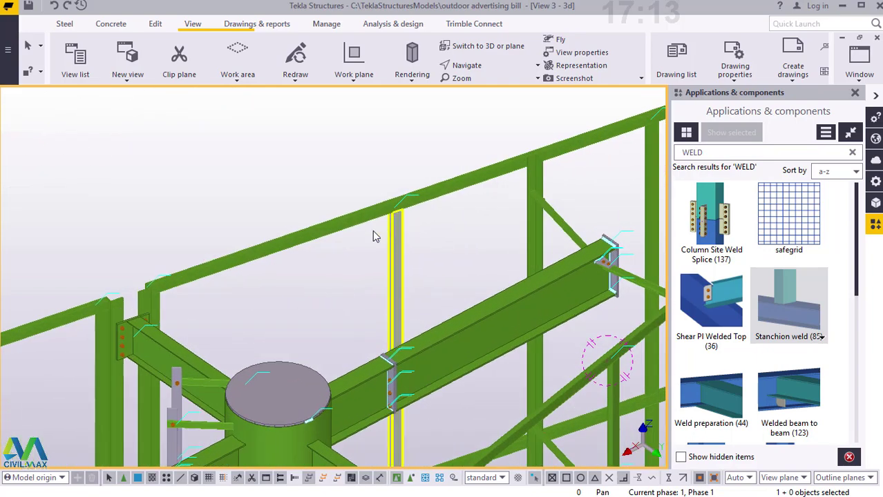
scroll(419, 249, up, 5)
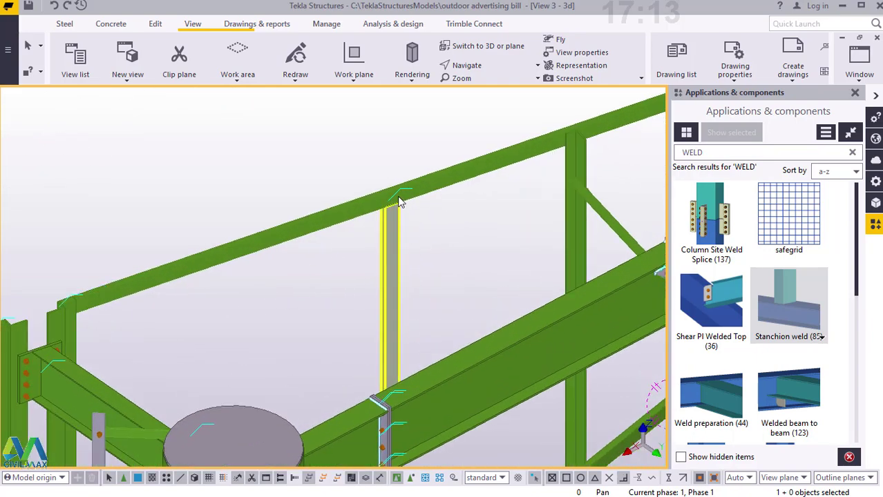
click(65, 25)
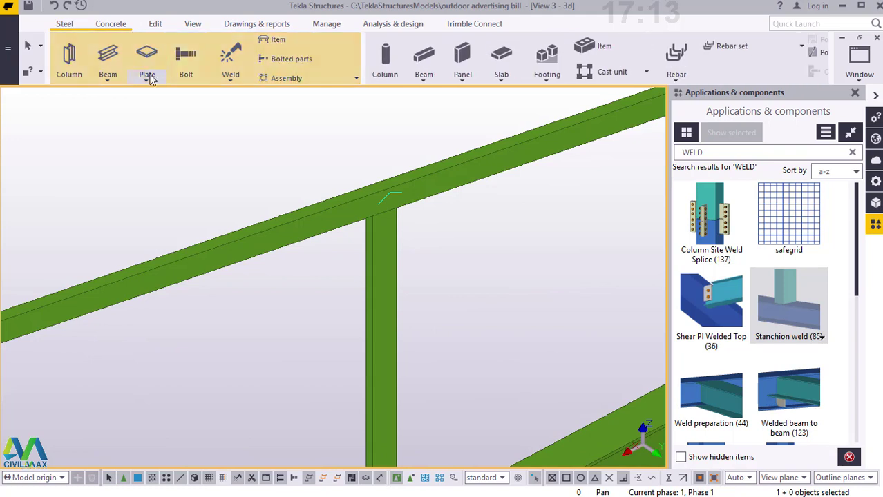
click(108, 78)
click(119, 99)
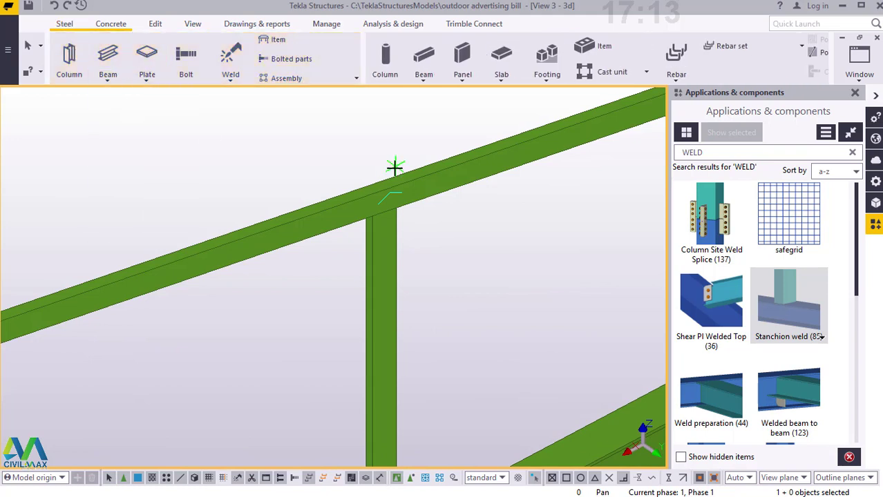
scroll(395, 210, up, 4)
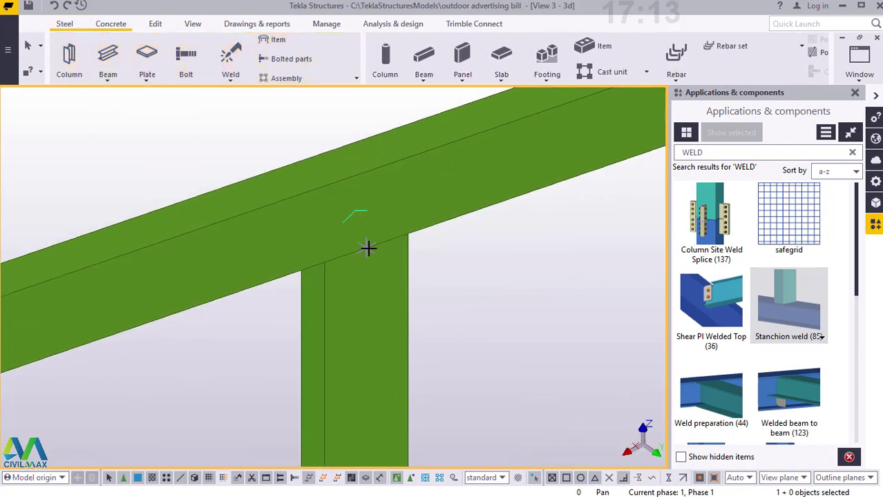
scroll(290, 202, down, 3)
click(296, 201)
scroll(296, 199, down, 5)
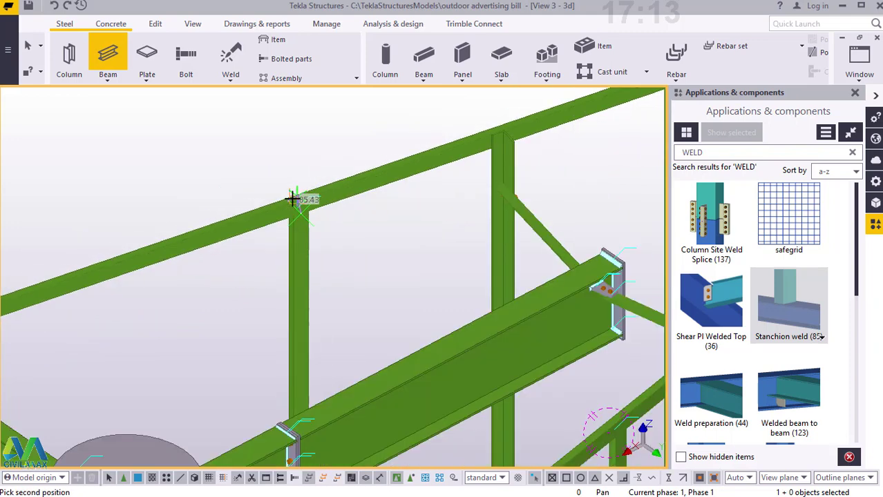
- End the steel beam at the matching intermediate post joint under the opposite frame's top member and leave the beam command
scroll(486, 332, up, 5)
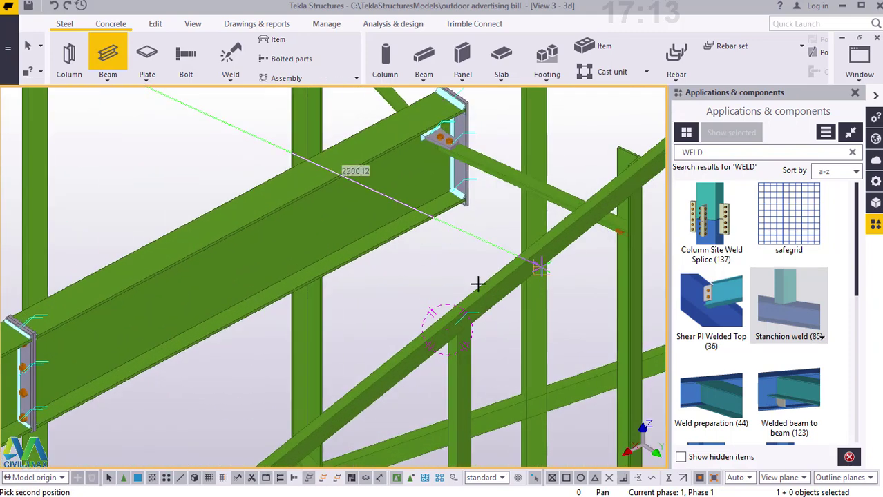
click(192, 28)
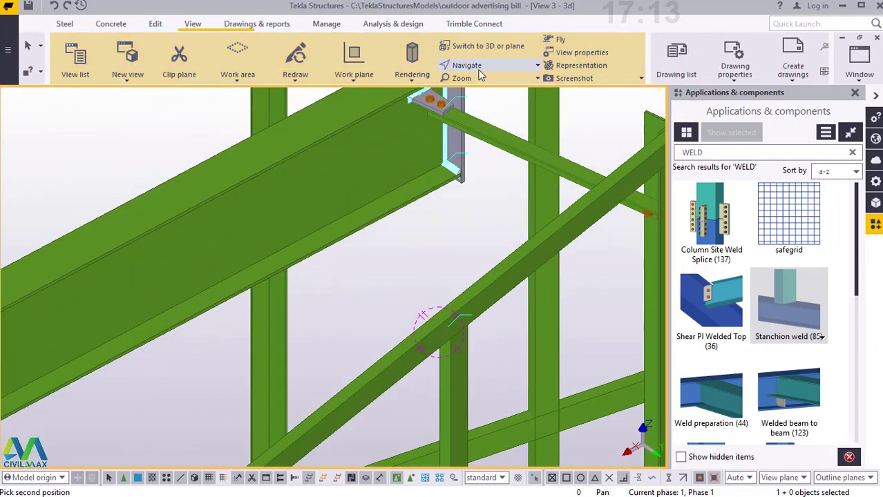
click(460, 65)
click(459, 330)
ctrl+middle_drag(460, 330, 501, 196)
right_click(499, 197)
click(527, 206)
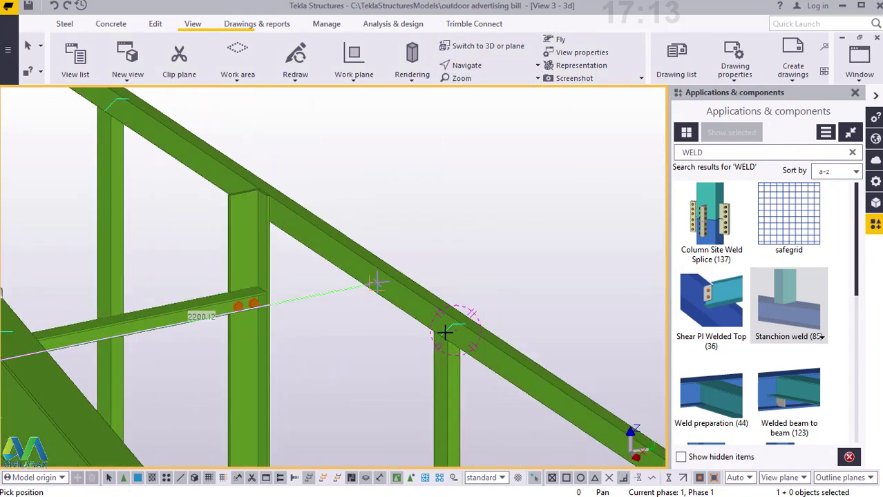
scroll(445, 334, up, 5)
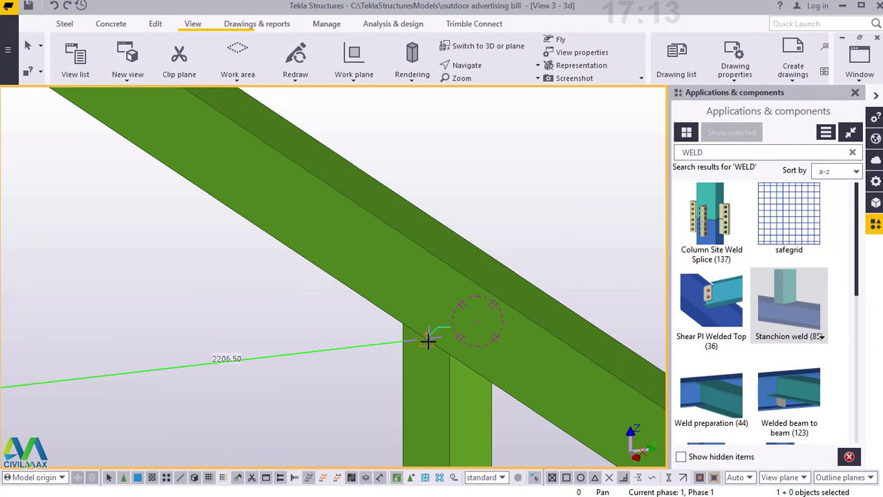
click(436, 336)
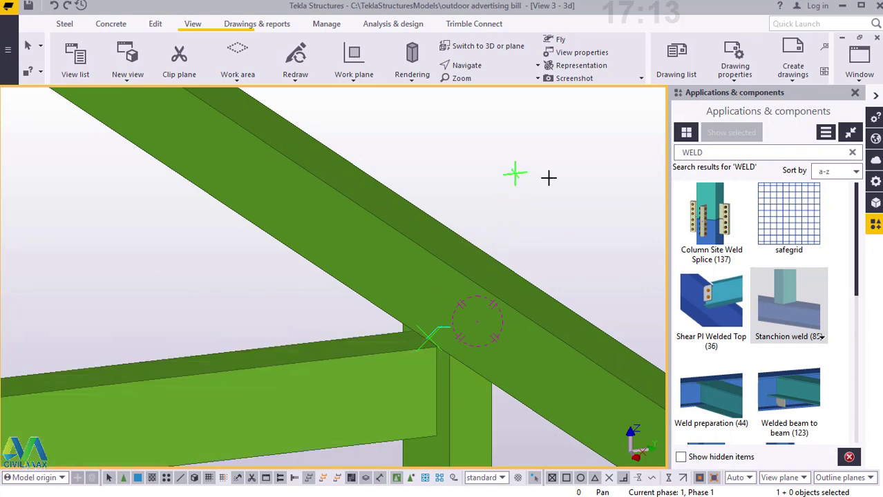
right_click(515, 172)
click(552, 181)
- Modify the new beam's At depth position so it sits above its reference line, level with the top members
scroll(526, 246, down, 4)
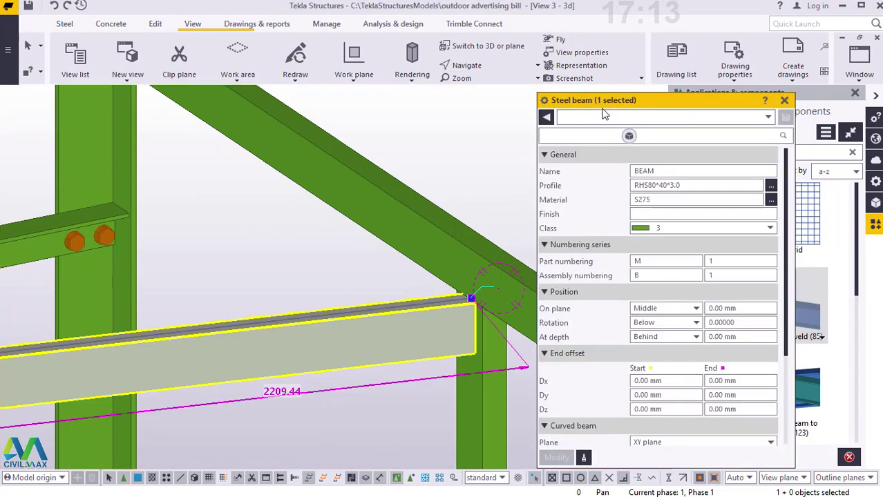
click(693, 339)
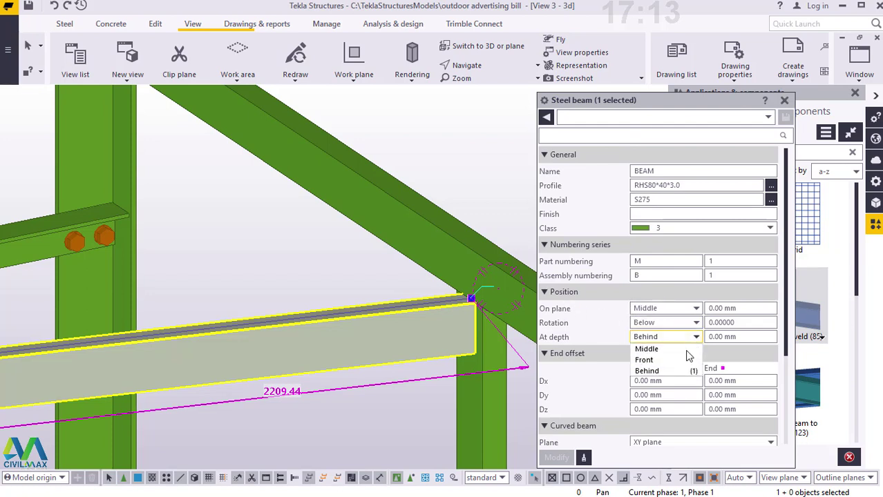
click(655, 371)
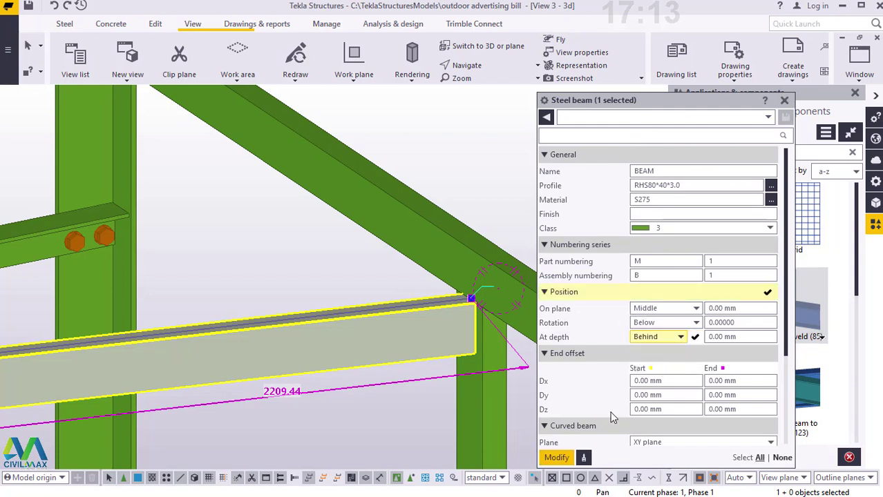
click(557, 459)
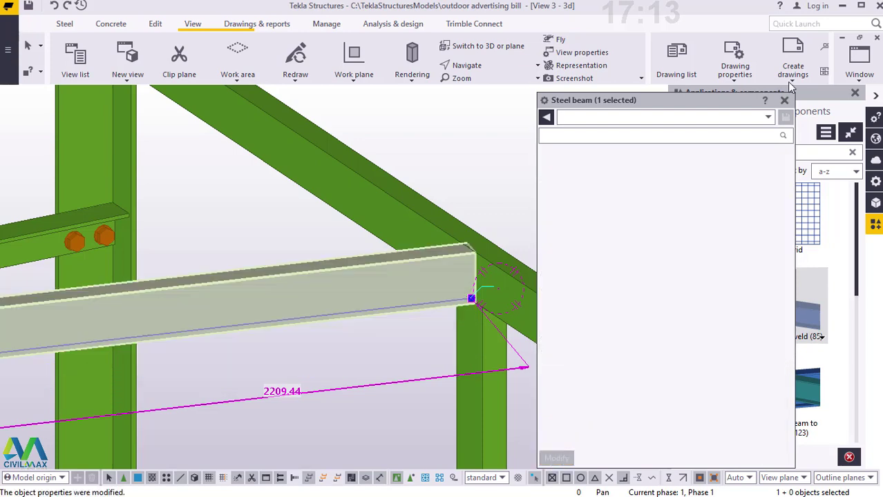
click(785, 99)
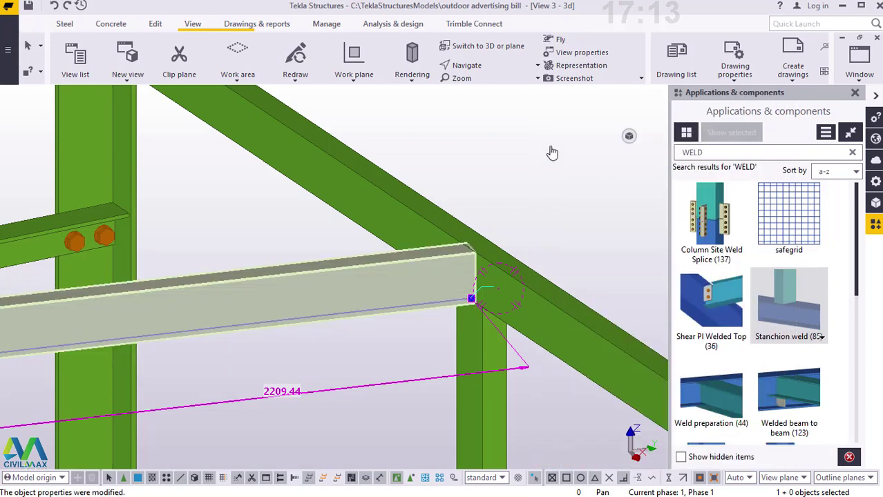
click(555, 178)
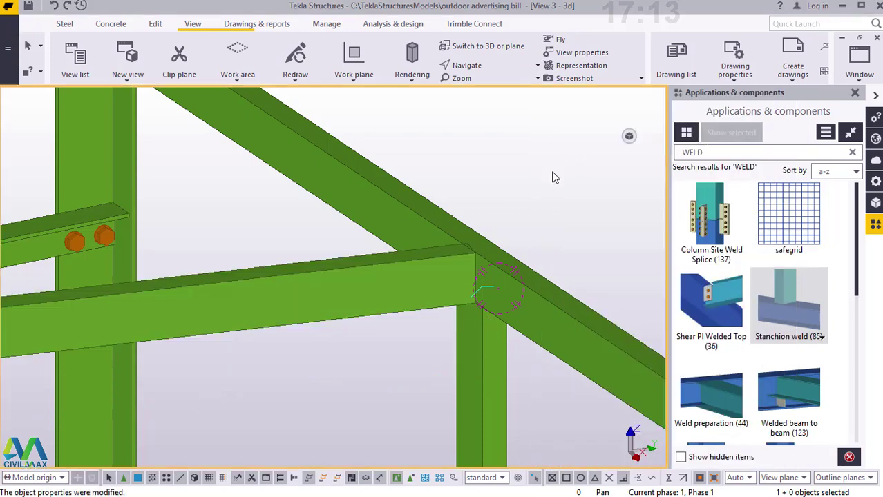
- Weld the new beam to the top member of each frame at both ends with Stanchion weld (85)
click(795, 297)
click(506, 305)
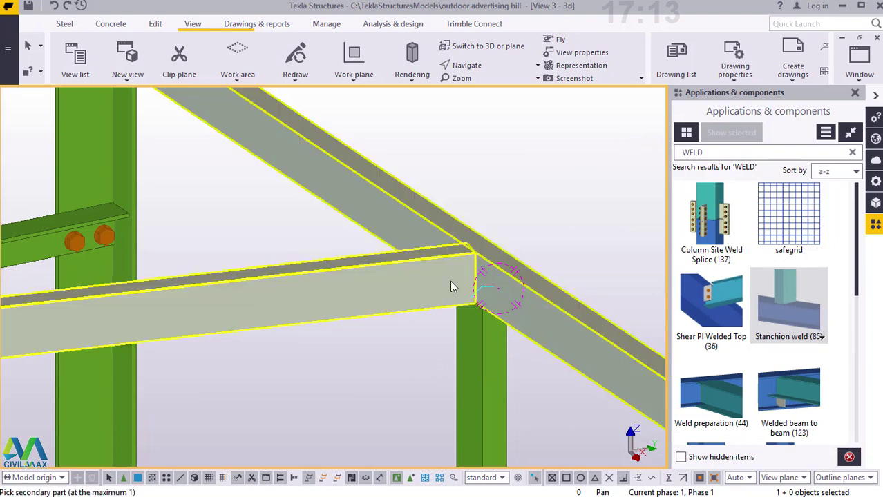
scroll(544, 199, down, 5)
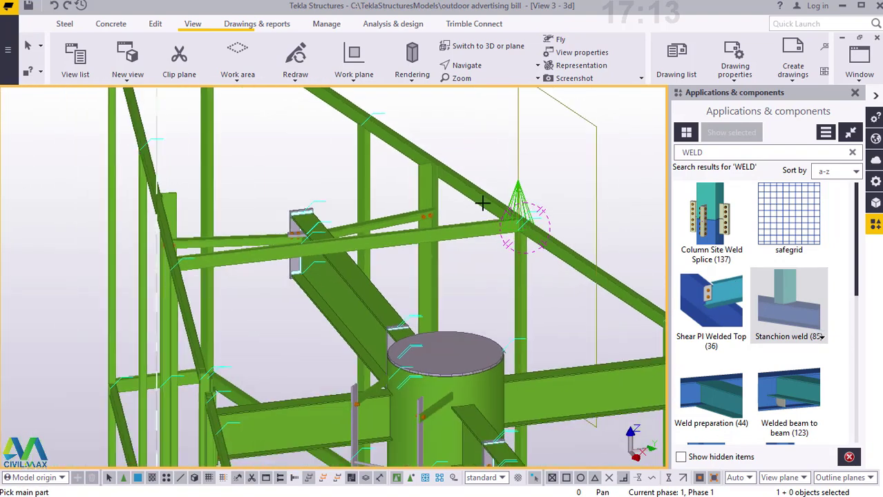
scroll(198, 257, up, 3)
scroll(150, 274, up, 3)
click(158, 262)
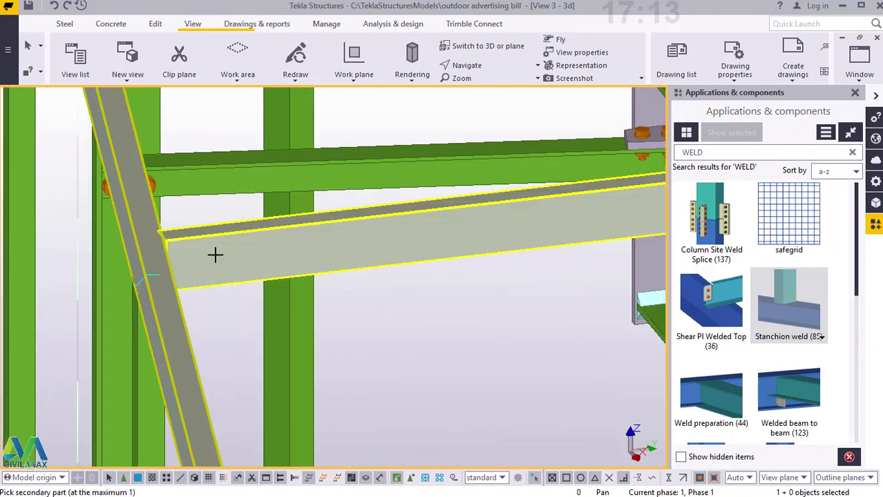
click(220, 251)
right_click(407, 122)
click(411, 126)
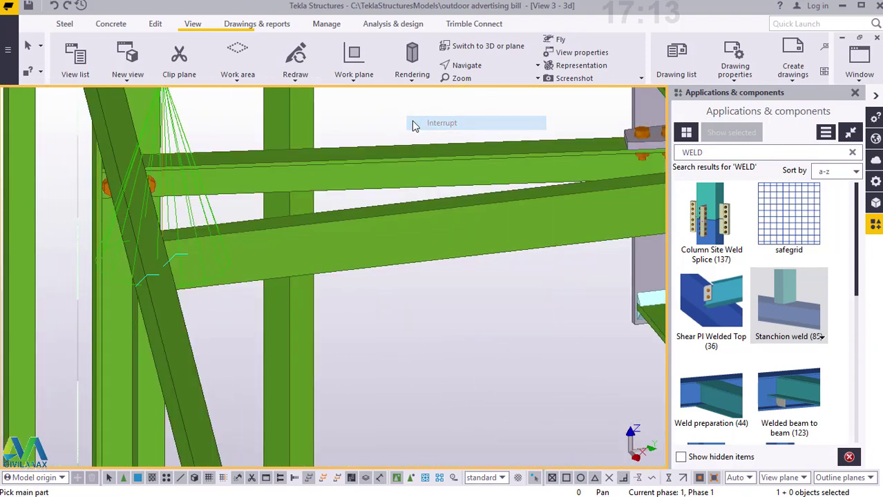
right_click(412, 126)
click(452, 194)
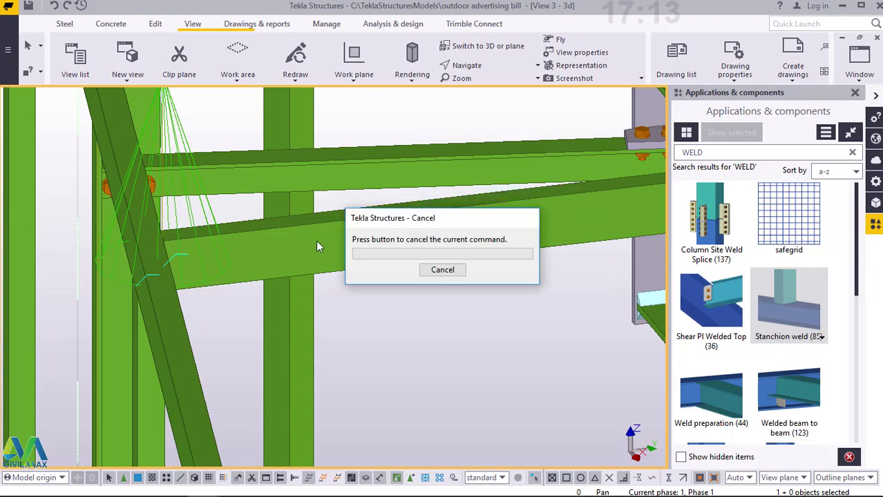
- Rotate the model about the new beam's end and examine its joint with the top member and post
scroll(294, 227, down, 6)
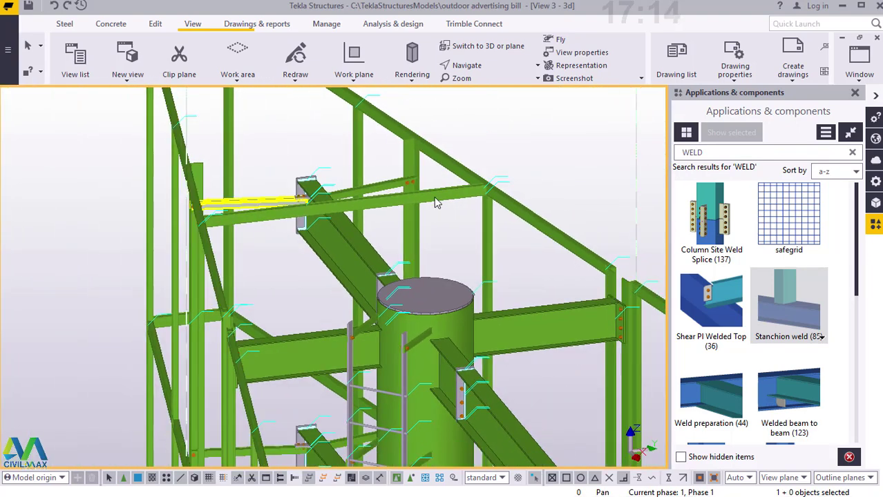
scroll(437, 202, up, 1)
click(474, 67)
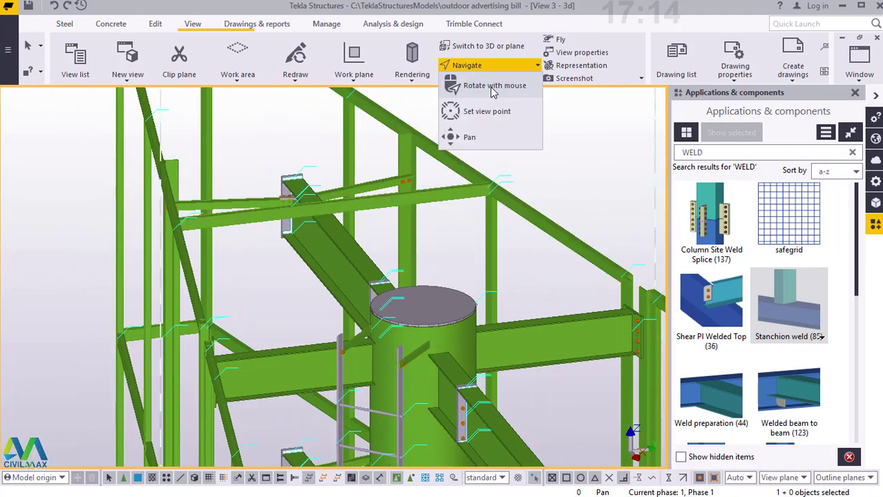
click(489, 110)
ctrl+middle_drag(499, 199, 545, 292)
drag(546, 291, 544, 123)
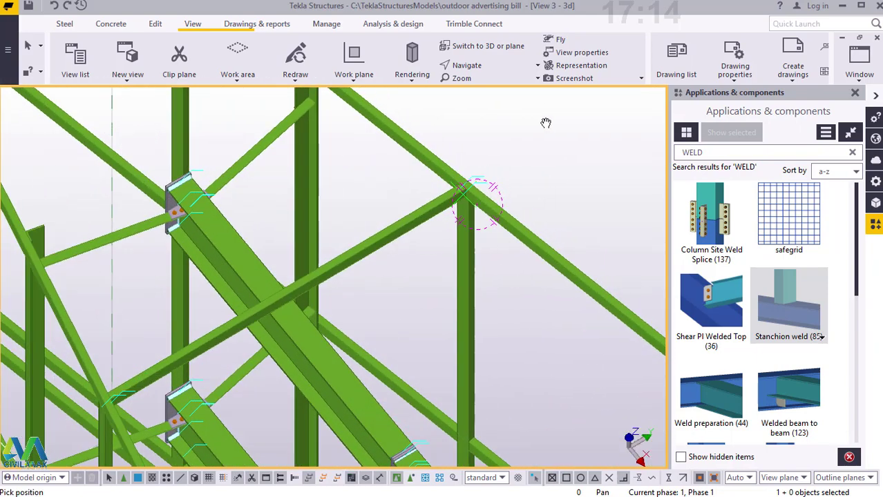
right_click(544, 123)
click(568, 131)
click(441, 204)
scroll(452, 192, up, 5)
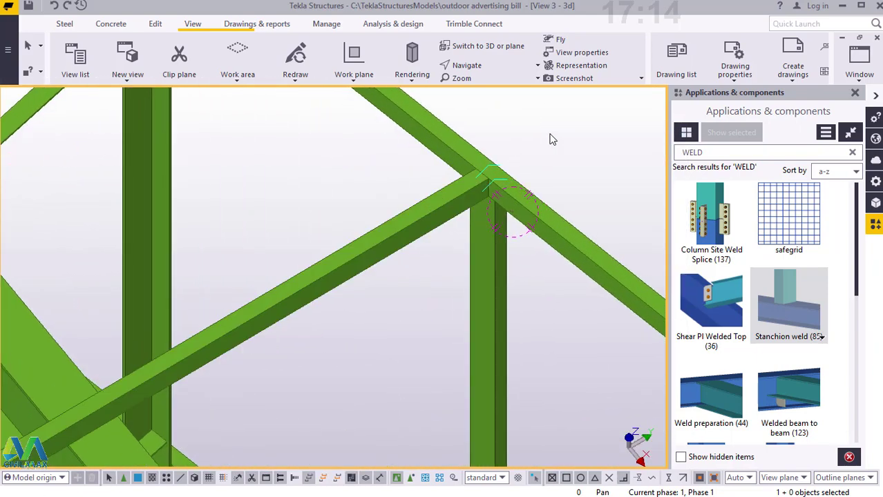
click(503, 166)
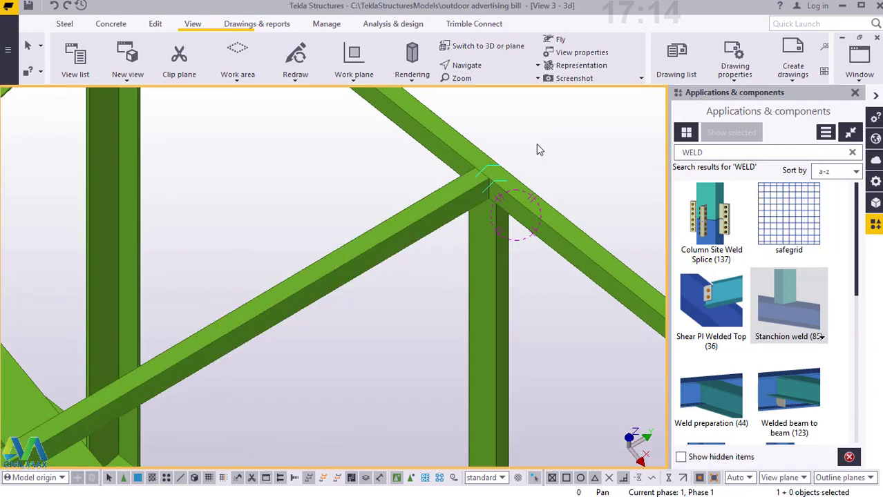
- Copy the top connecting beam from the post corner under the top member to the post corner at the next horizontal member's upper edge
click(464, 197)
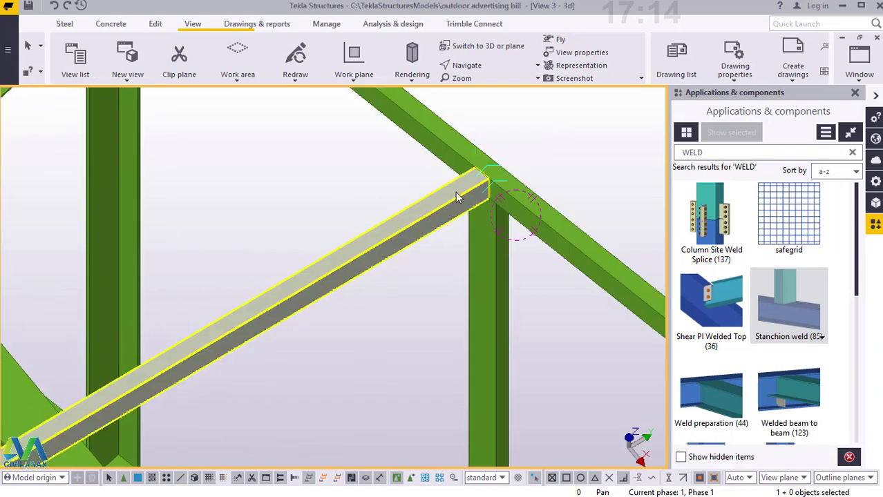
right_click(571, 133)
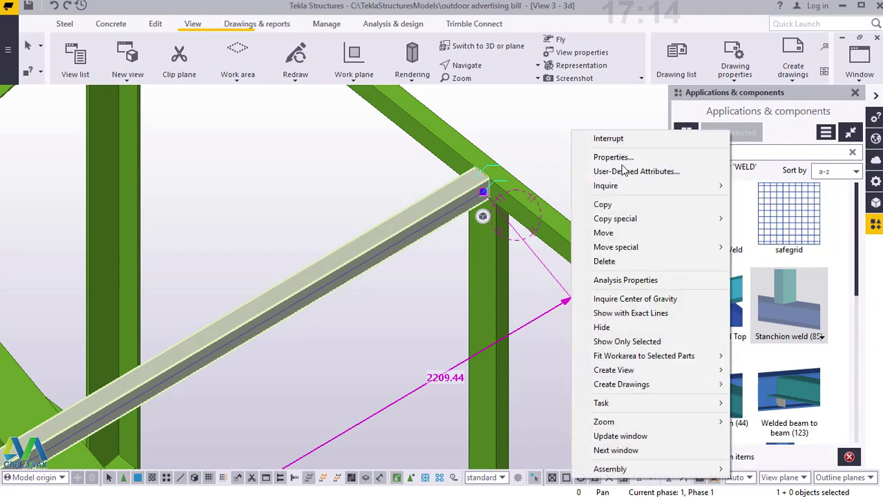
click(602, 204)
scroll(497, 204, up, 5)
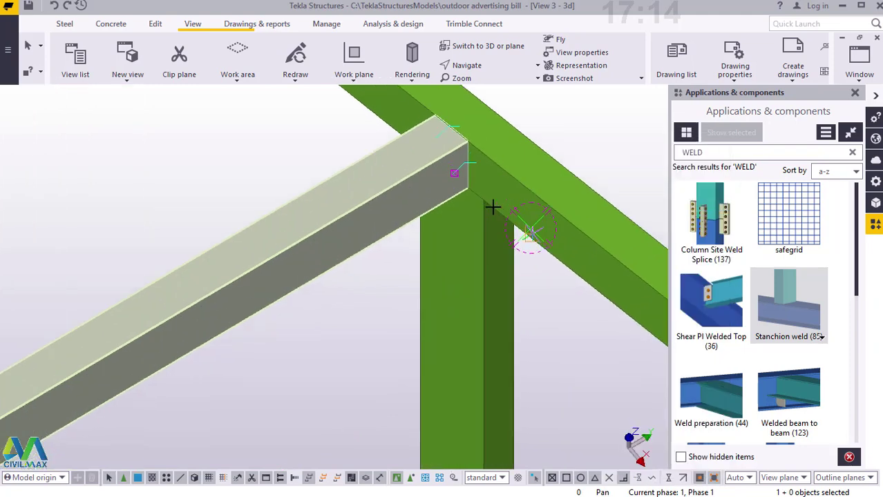
scroll(493, 206, up, 3)
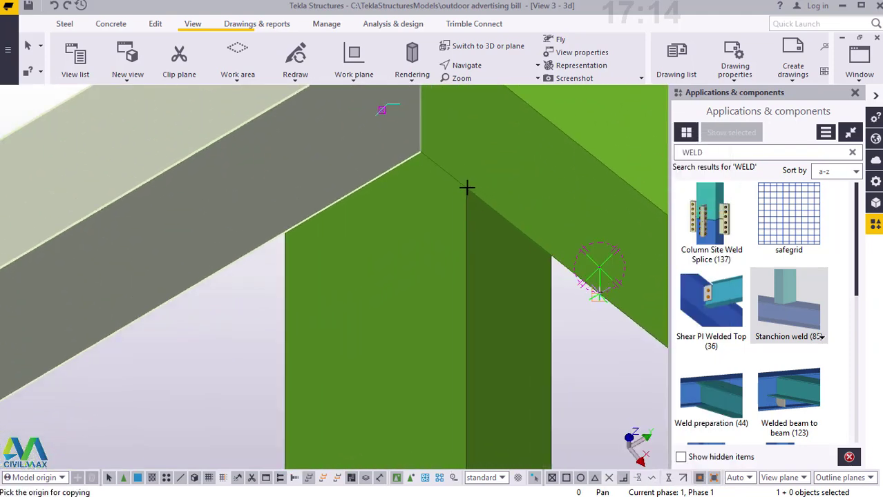
click(444, 182)
scroll(445, 181, down, 5)
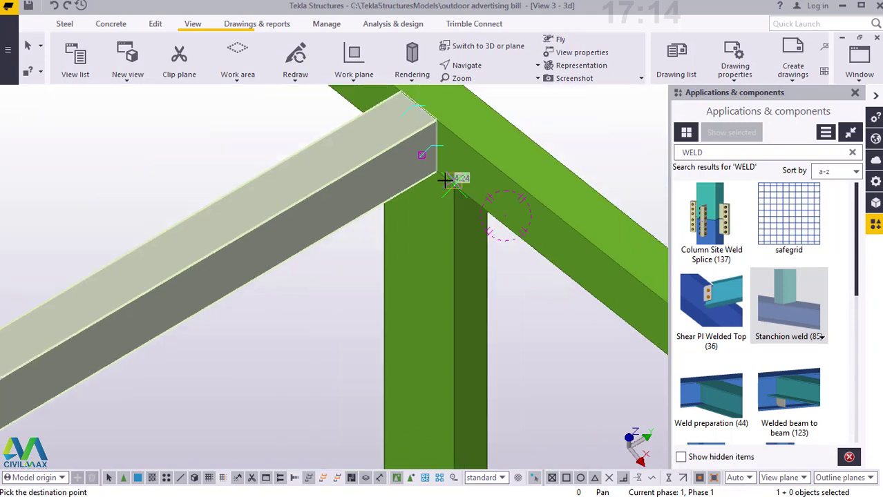
scroll(447, 181, down, 5)
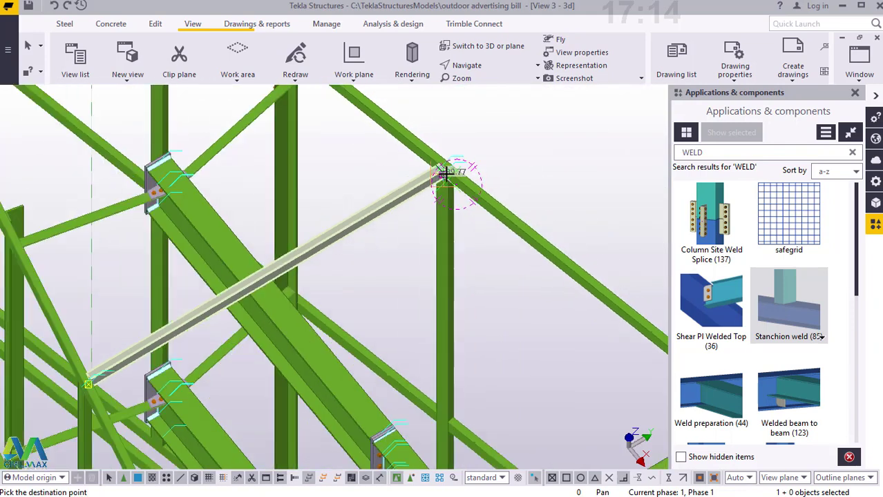
scroll(444, 399, up, 8)
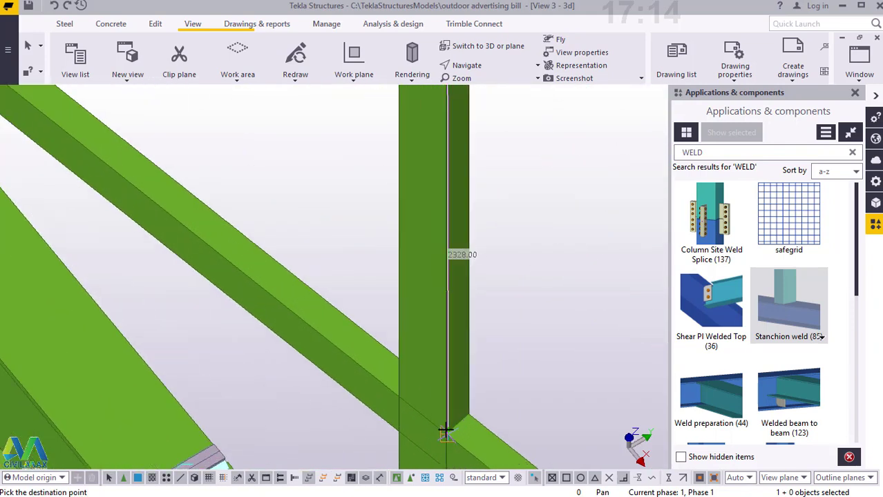
scroll(442, 328, down, 2)
scroll(446, 414, up, 4)
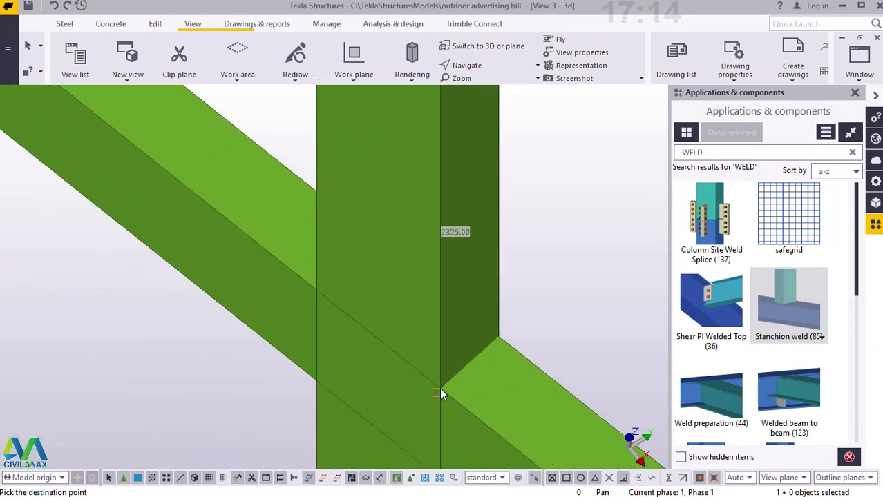
click(440, 388)
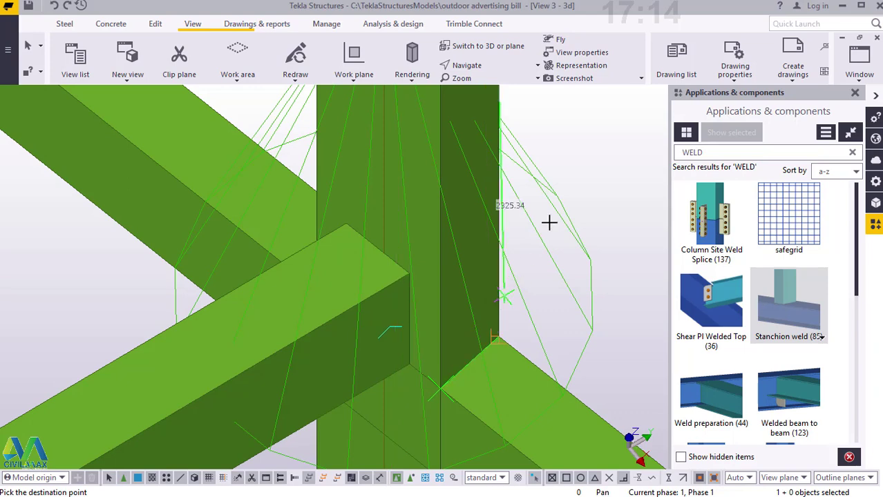
right_click(597, 166)
click(617, 178)
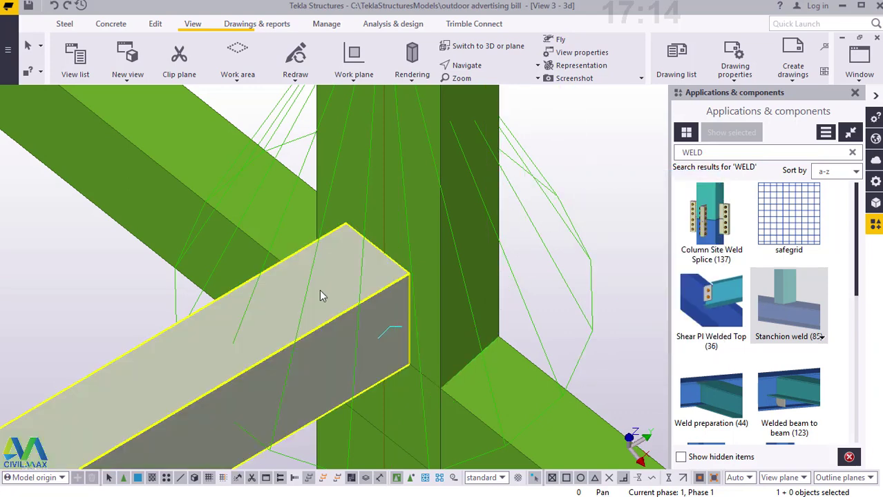
double_click(320, 291)
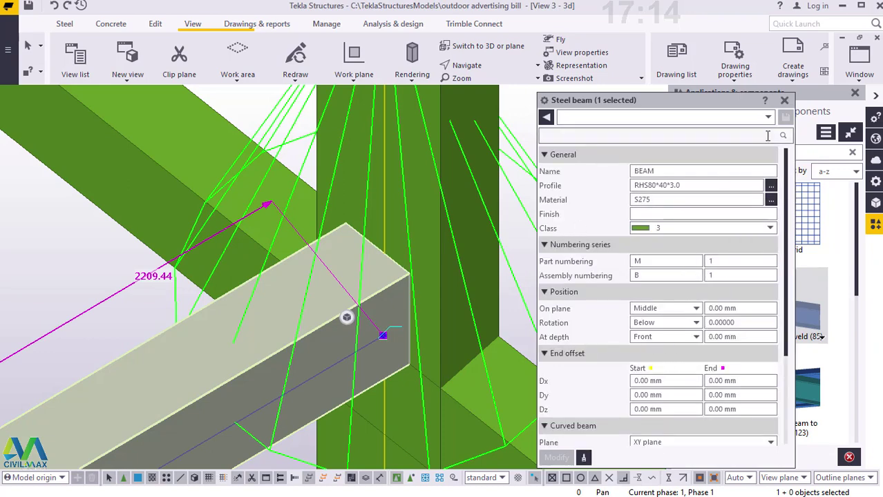
click(784, 100)
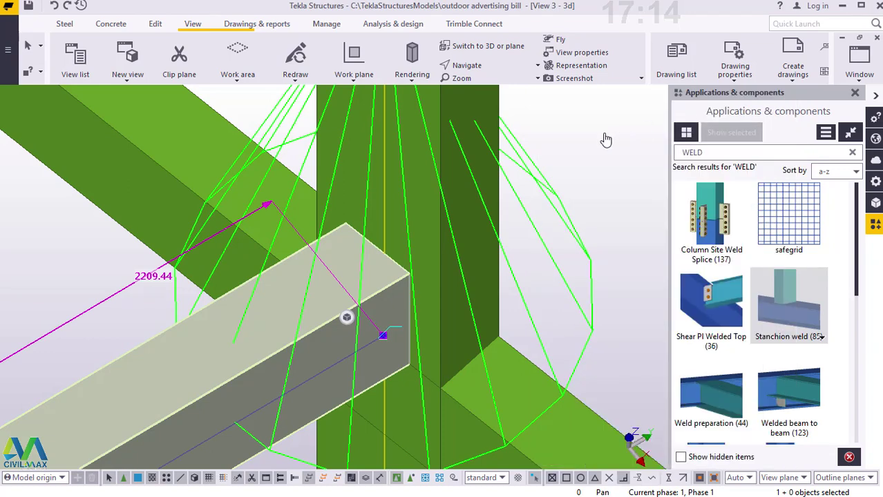
click(58, 7)
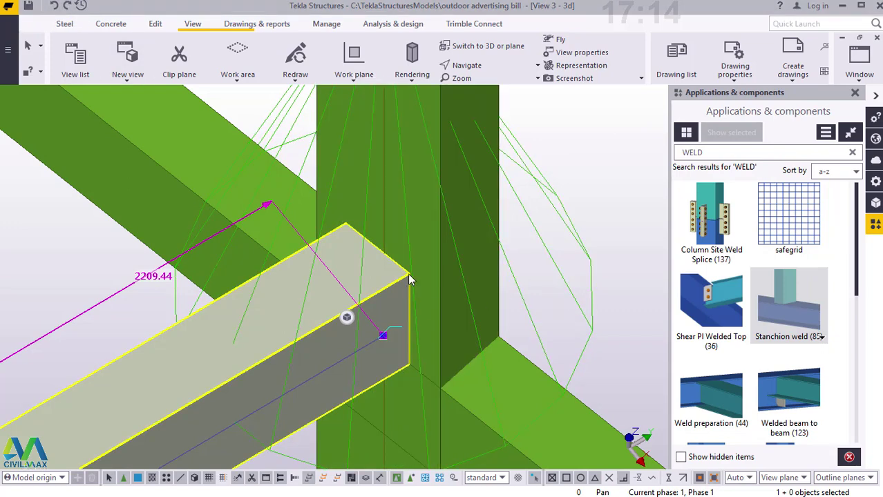
- Move the copied beam down from the horizontal member's upper edge to its lower edge at the post corner, level with the member
right_click(604, 177)
click(639, 251)
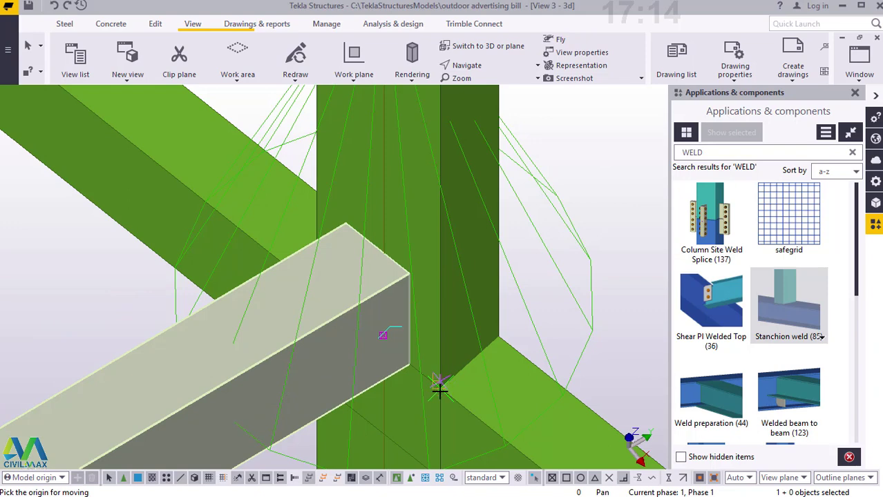
scroll(439, 391, up, 2)
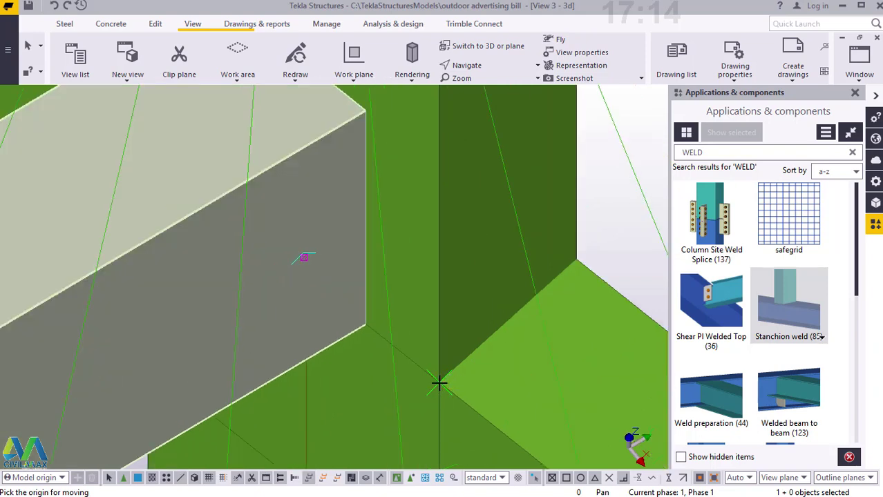
scroll(437, 389, up, 2)
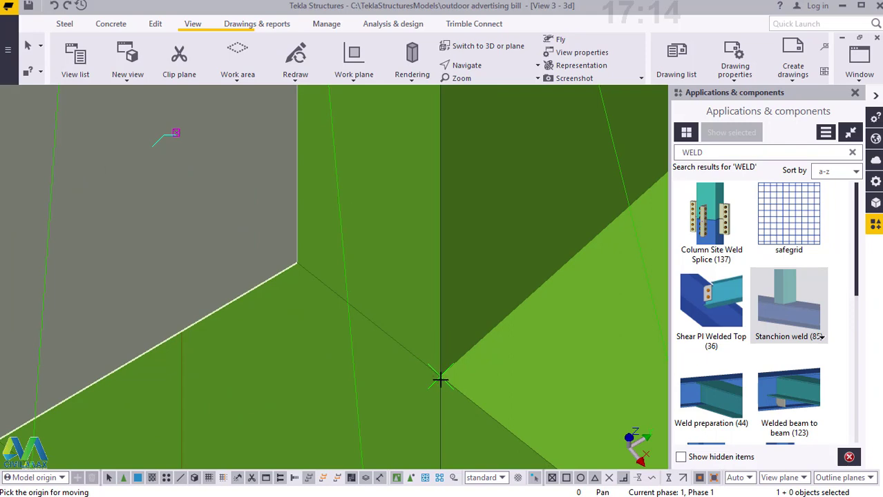
scroll(424, 340, down, 3)
scroll(423, 328, up, 2)
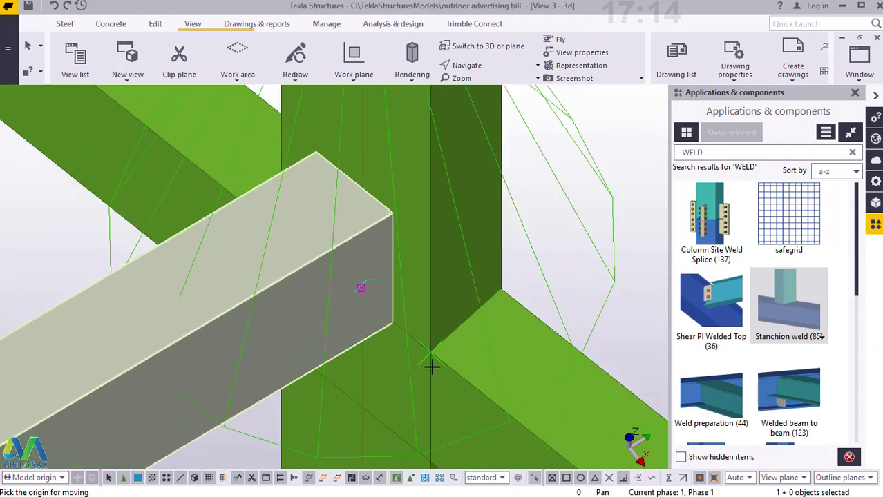
scroll(418, 333, down, 1)
scroll(435, 415, up, 3)
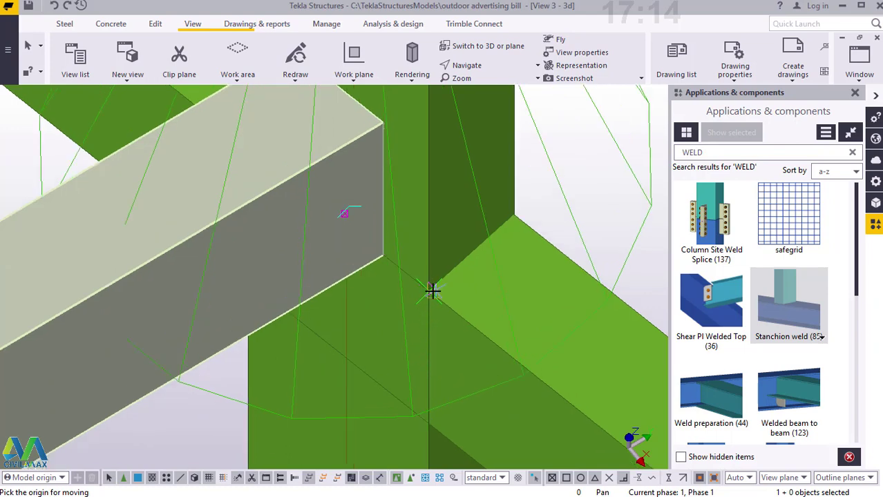
click(434, 424)
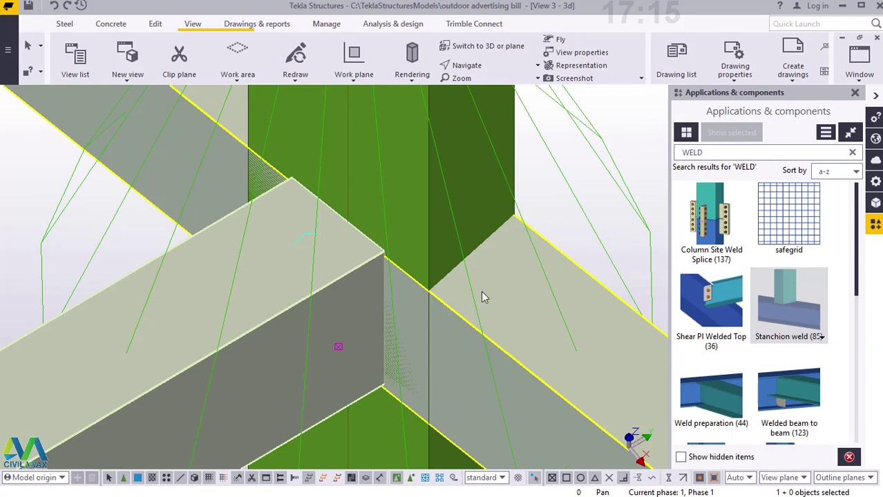
- Start copying the top connecting beam, with the post corner under the top member as the copy origin
scroll(360, 366, down, 8)
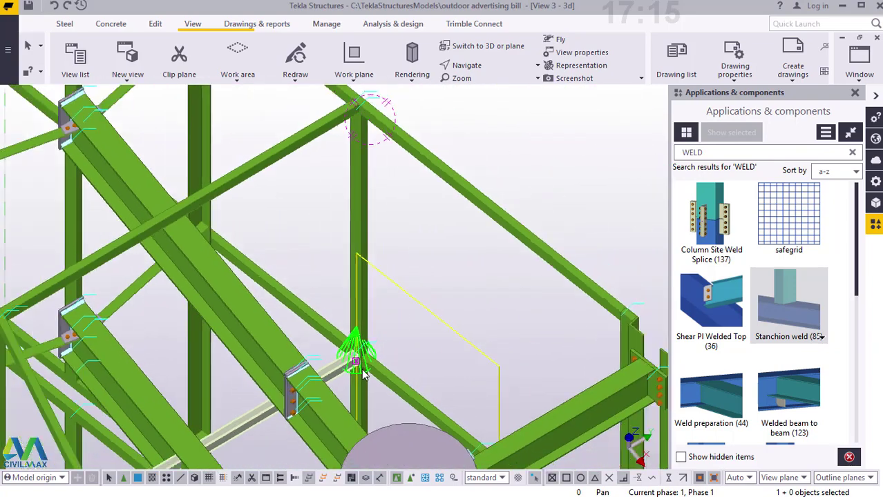
scroll(364, 374, down, 2)
scroll(315, 272, up, 6)
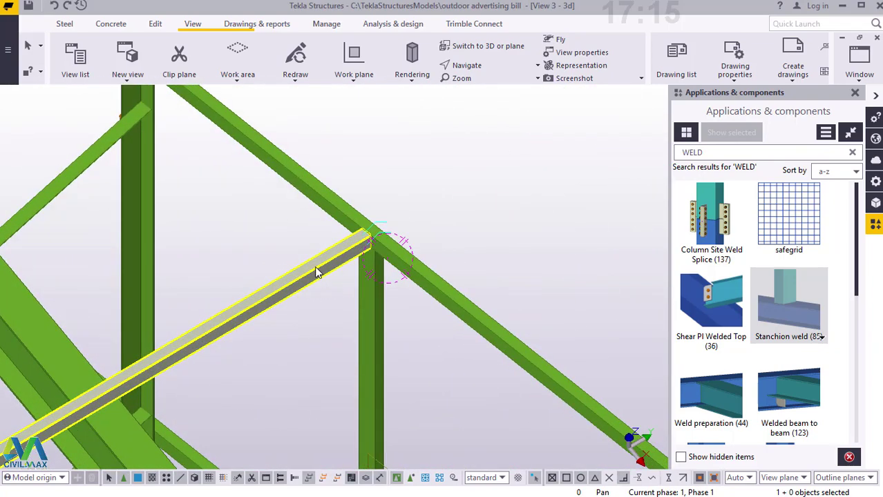
right_click(513, 163)
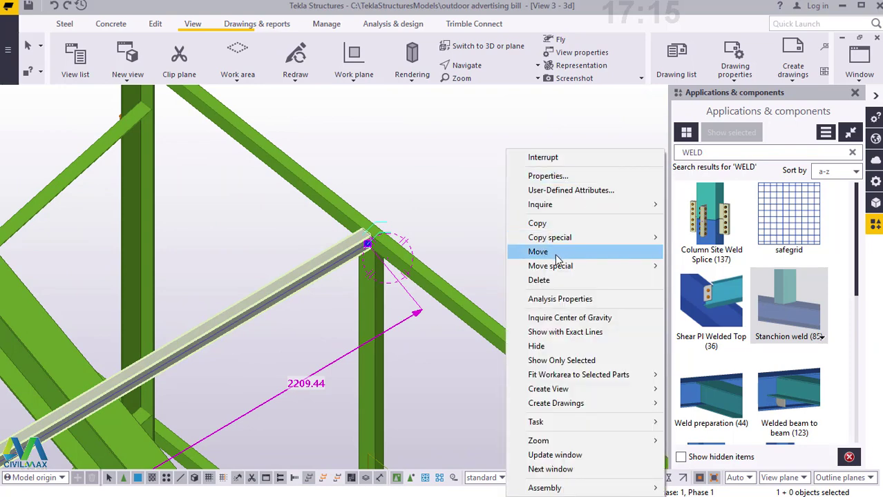
click(543, 223)
scroll(366, 256, up, 4)
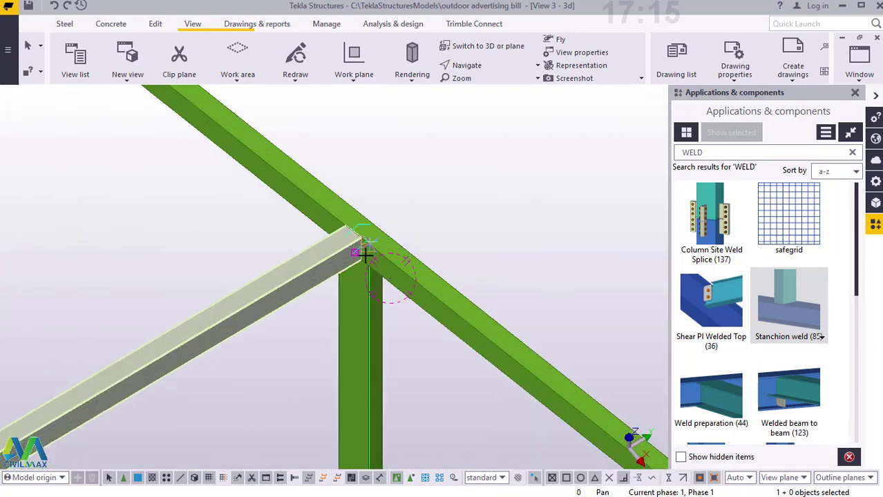
scroll(369, 275, up, 3)
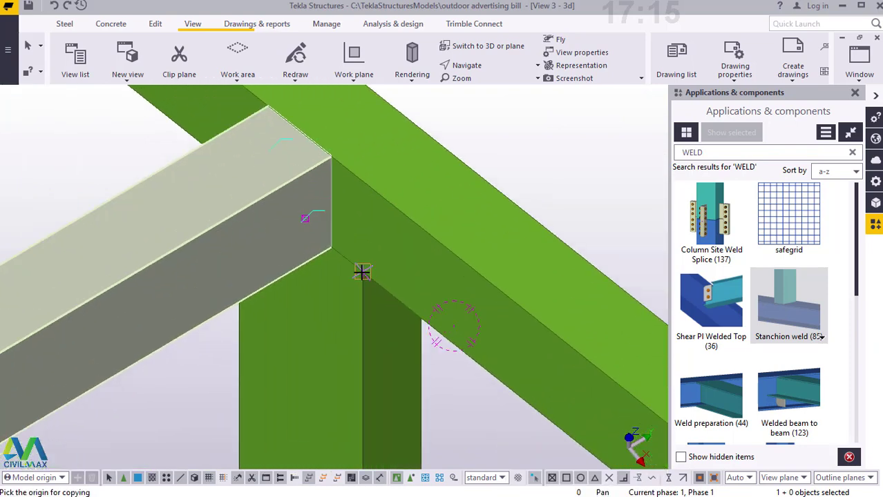
scroll(387, 202, down, 2)
click(394, 191)
scroll(396, 190, down, 6)
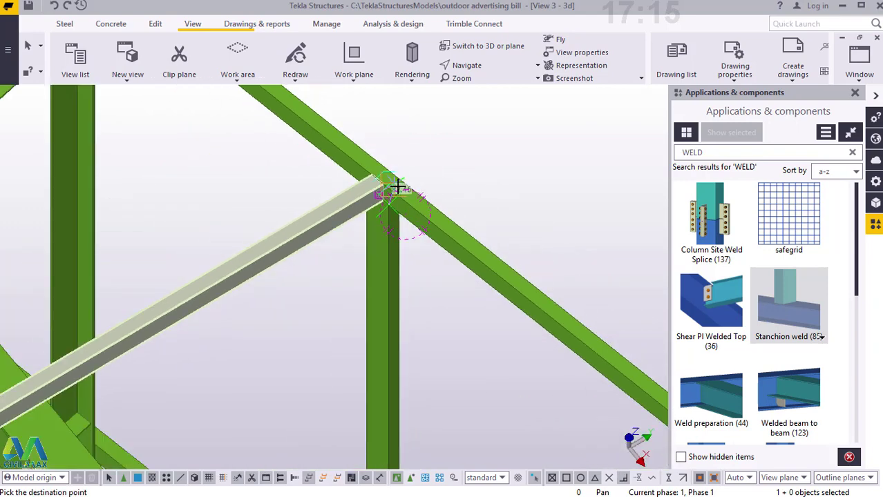
scroll(397, 183, down, 3)
scroll(385, 413, up, 2)
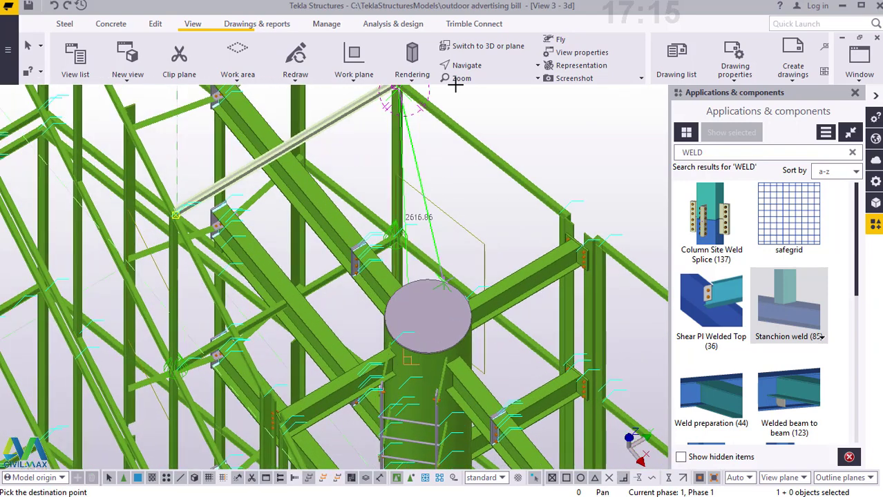
- Place the beam copy at the lower edge of the third-level horizontal member at the same intermediate post and end the copy command
click(484, 65)
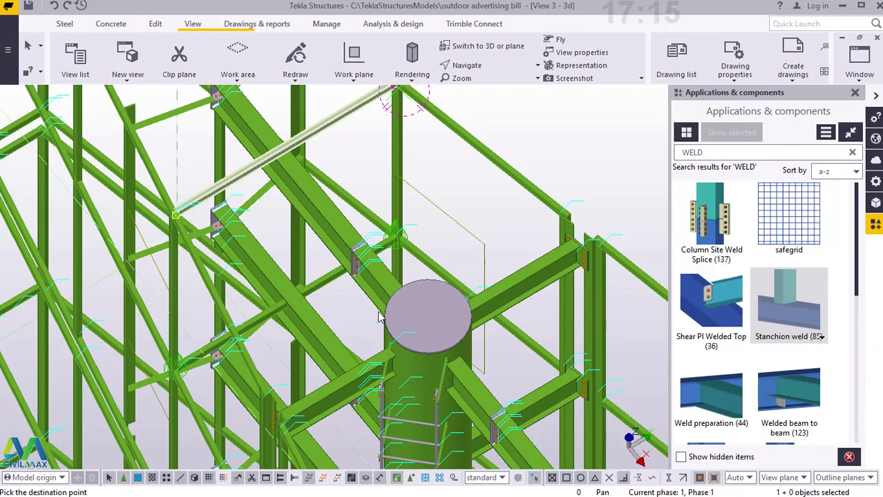
ctrl+middle_drag(382, 315, 392, 309)
scroll(373, 283, down, 3)
ctrl+middle_drag(353, 262, 416, 351)
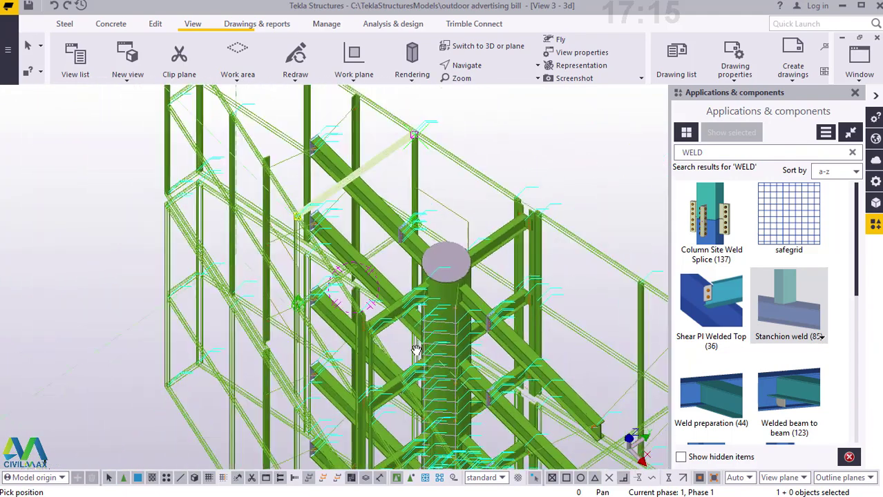
scroll(416, 351, up, 5)
click(476, 67)
click(485, 88)
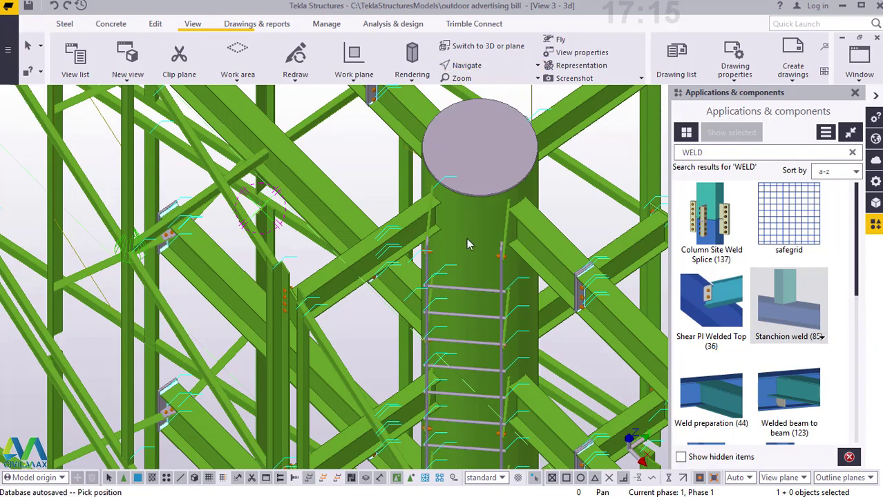
drag(471, 239, 494, 261)
scroll(366, 144, up, 5)
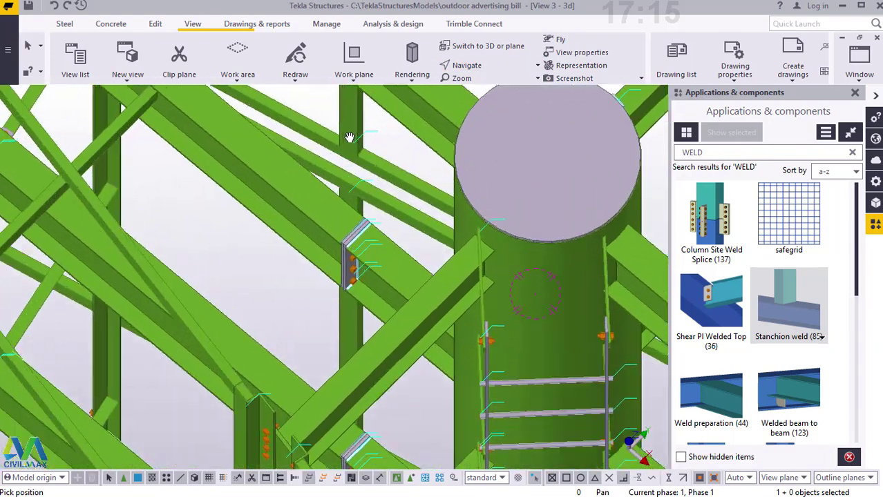
scroll(384, 143, up, 3)
scroll(379, 181, up, 5)
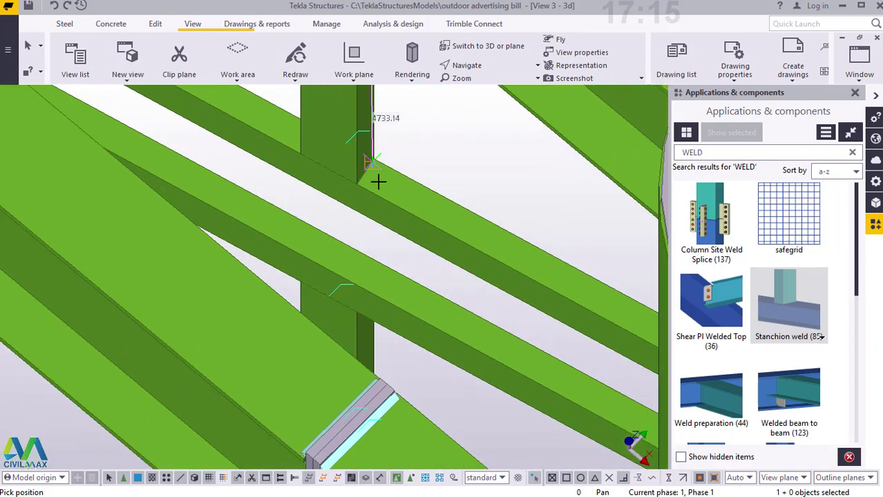
scroll(346, 184, up, 2)
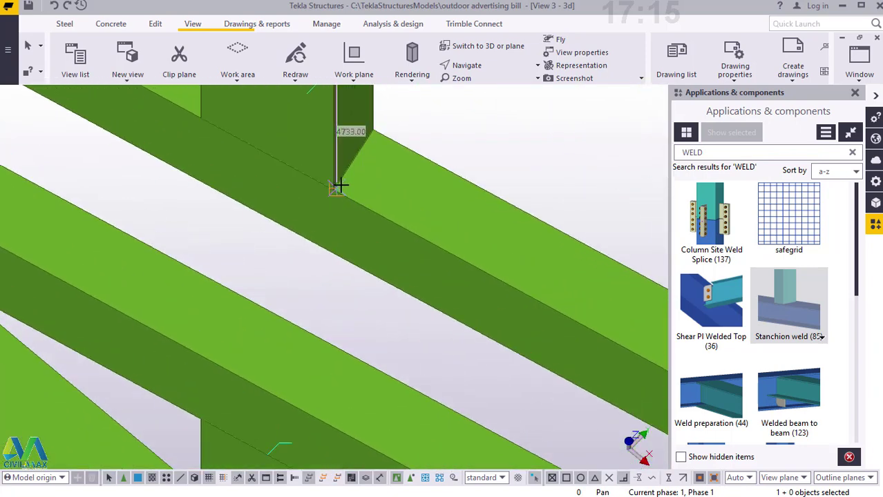
click(330, 257)
right_click(483, 130)
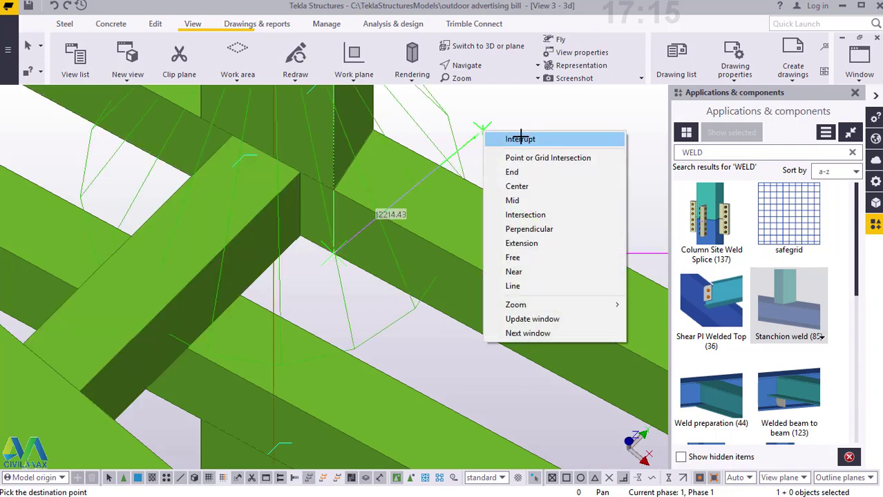
click(521, 138)
- Start copying the last placed connecting beam, with the post corner at the horizontal member's upper edge as the copy origin
scroll(412, 216, down, 6)
scroll(406, 239, up, 3)
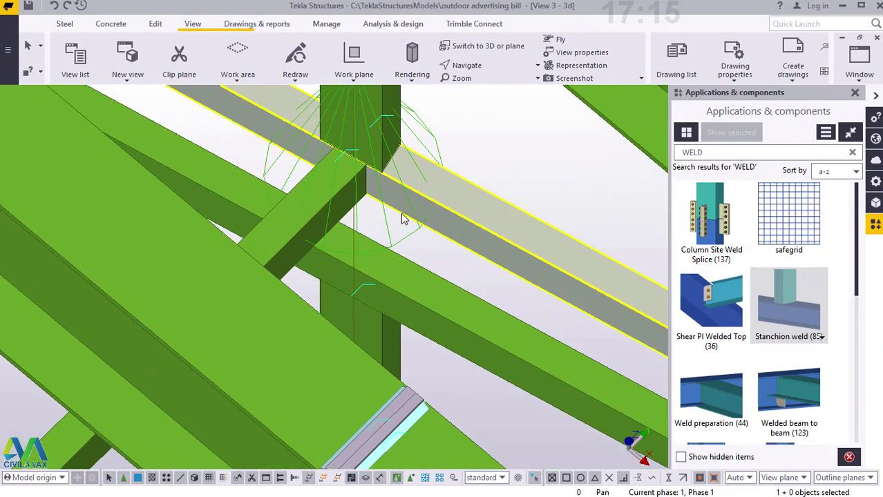
scroll(485, 96, up, 2)
click(489, 67)
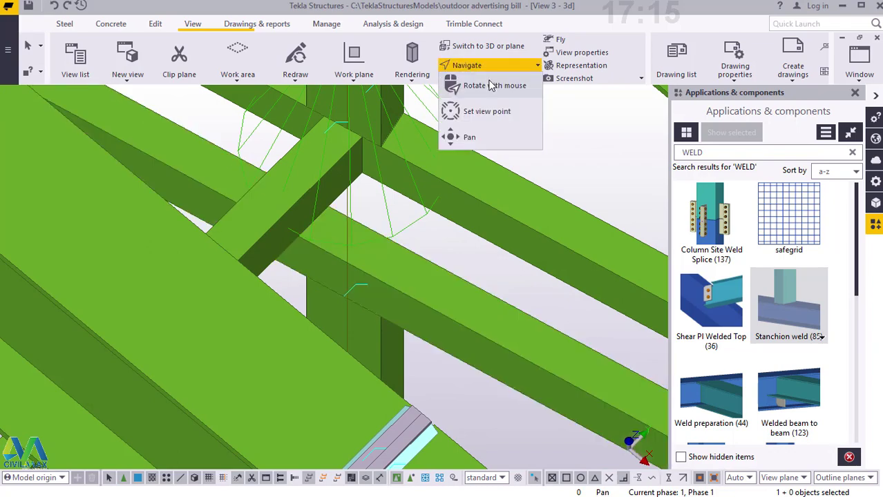
click(490, 111)
ctrl+middle_drag(372, 242, 409, 98)
scroll(386, 317, down, 4)
ctrl+middle_drag(393, 318, 423, 252)
scroll(385, 202, up, 6)
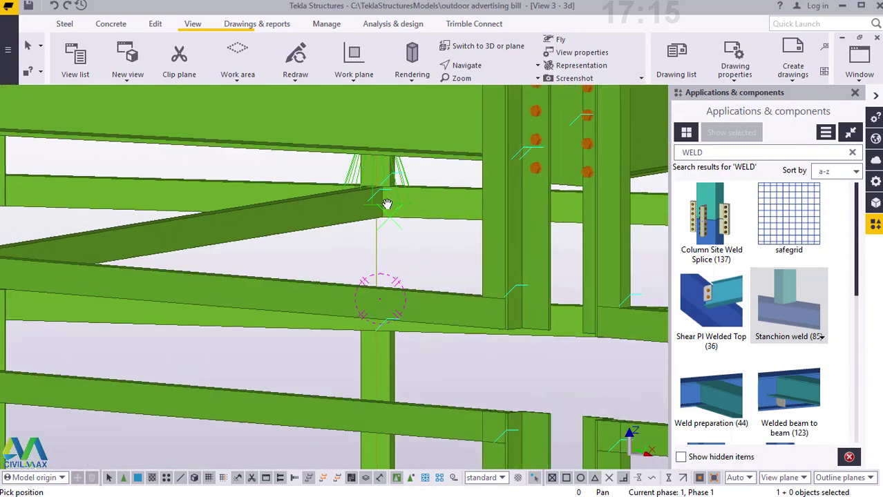
scroll(384, 199, up, 1)
right_click(477, 142)
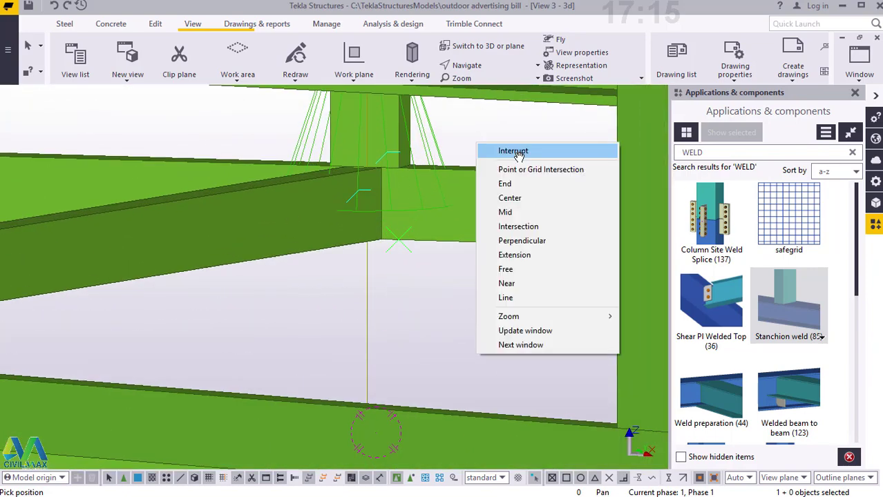
click(519, 154)
click(344, 185)
right_click(505, 127)
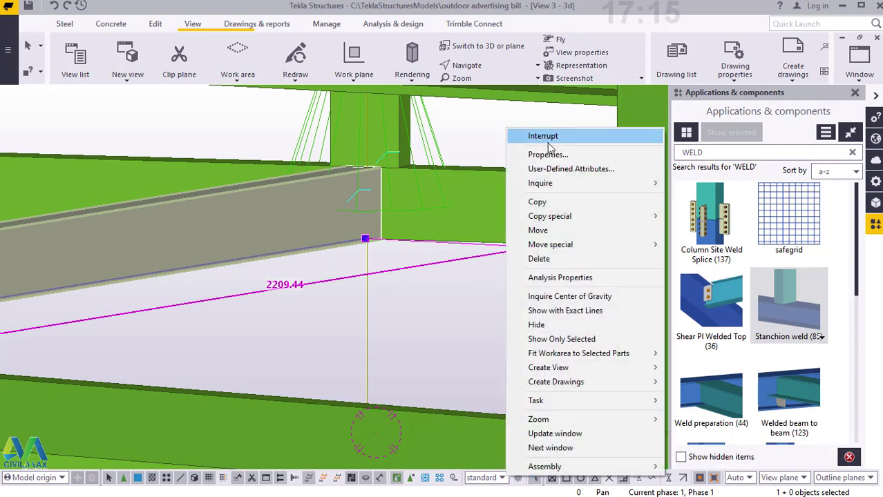
click(536, 199)
scroll(407, 166, up, 3)
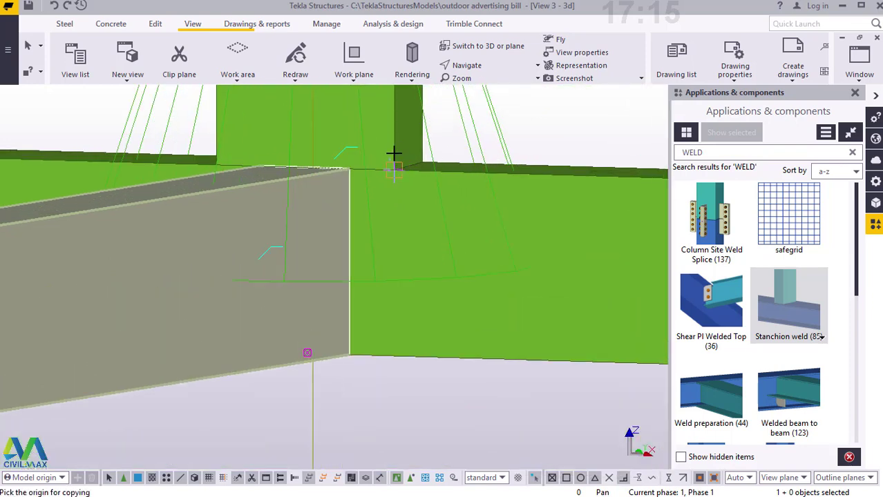
click(393, 153)
- Place the beam copy at the post corner on the lower edge of the next horizontal member below
scroll(392, 156, down, 3)
scroll(392, 158, down, 3)
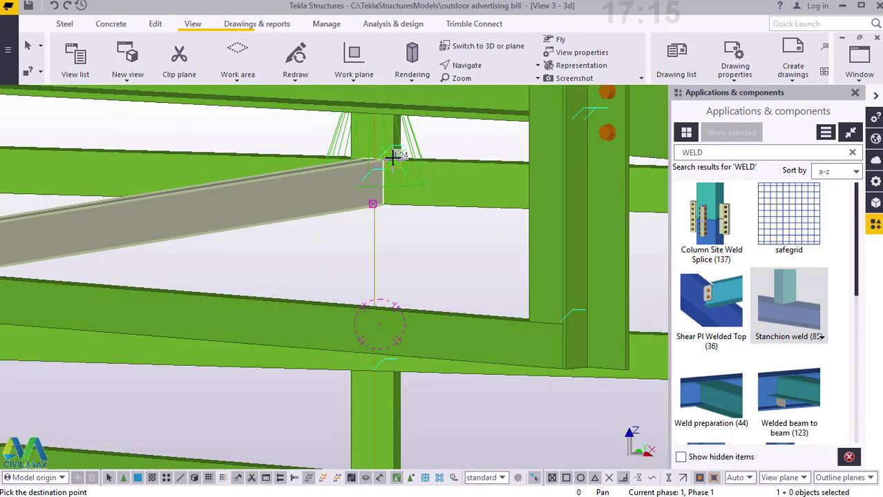
scroll(396, 337, up, 3)
scroll(395, 335, up, 3)
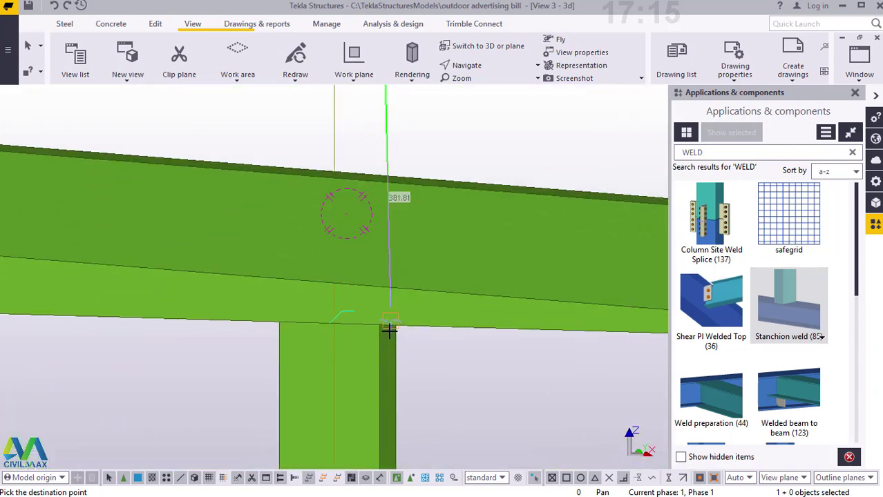
click(381, 330)
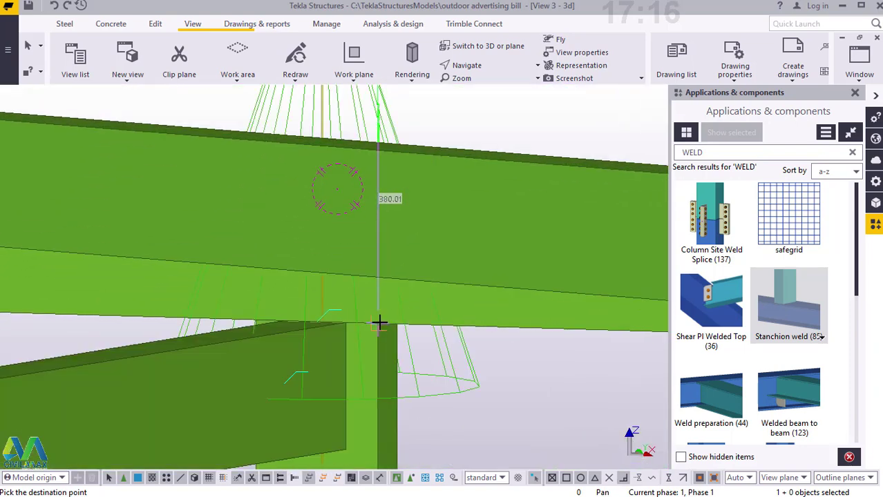
- Try placing another beam copy at the same member's upper edge, end the copy command and undo that copy
scroll(388, 321, up, 1)
scroll(391, 324, down, 4)
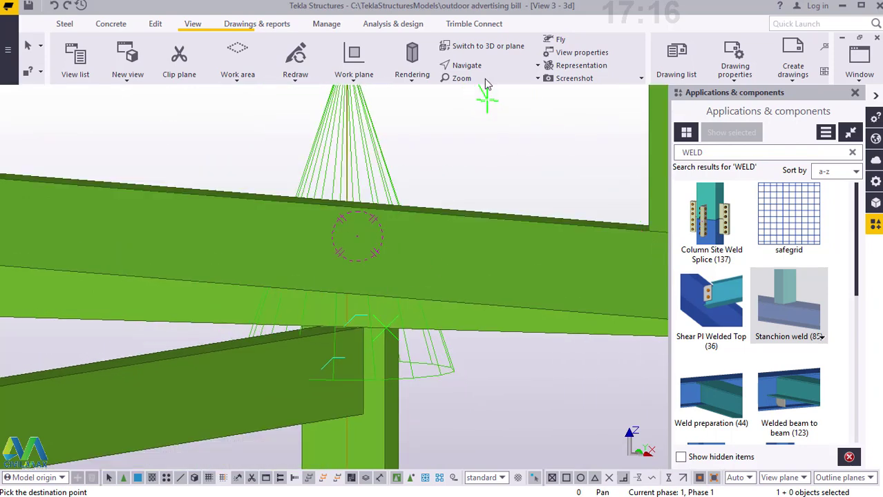
click(478, 67)
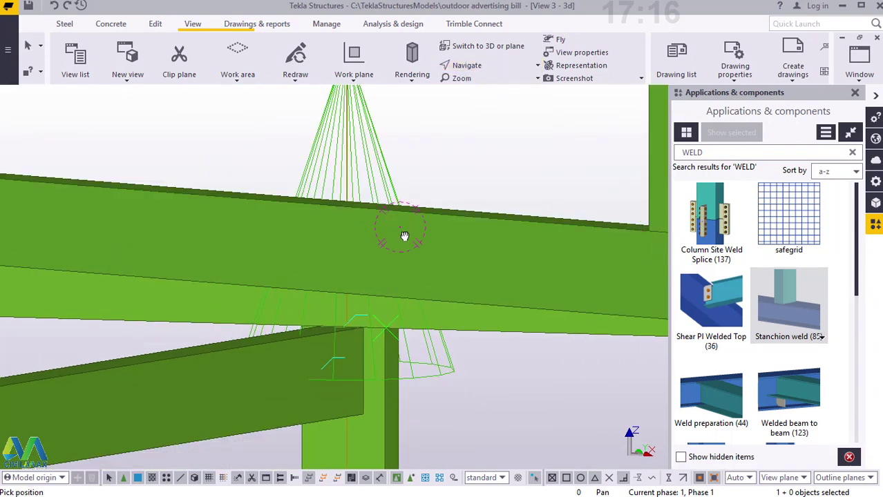
ctrl+middle_drag(404, 236, 404, 245)
scroll(375, 325, down, 4)
scroll(416, 264, down, 2)
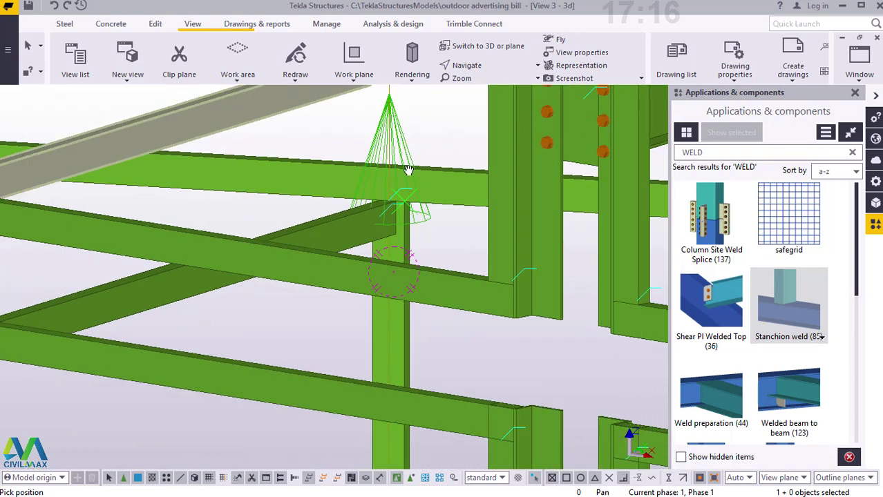
scroll(408, 171, up, 2)
right_click(444, 122)
click(467, 130)
scroll(408, 171, up, 2)
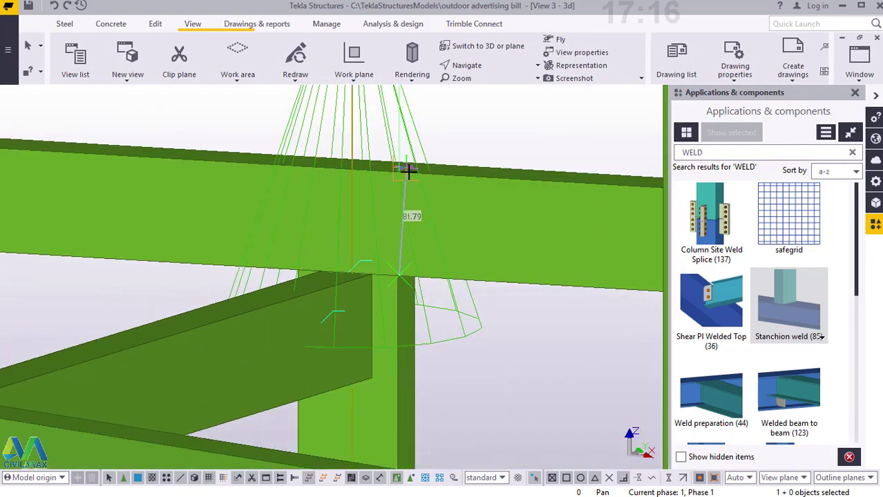
click(405, 180)
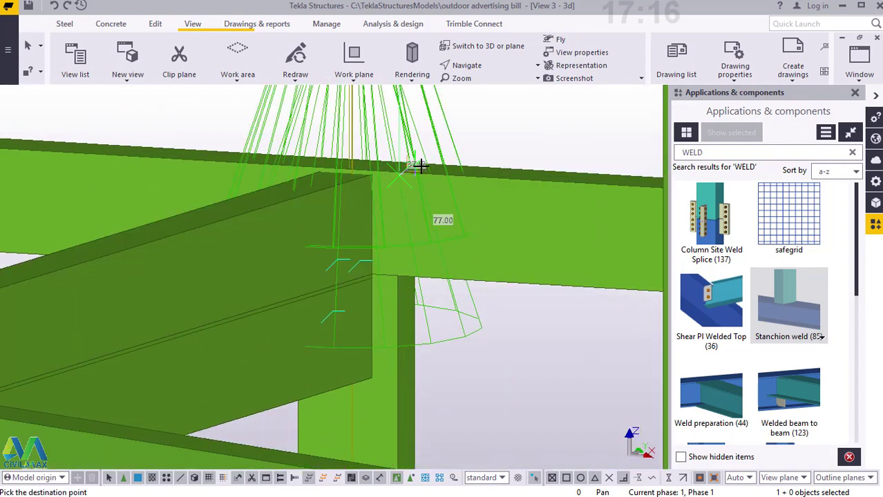
scroll(402, 162, up, 4)
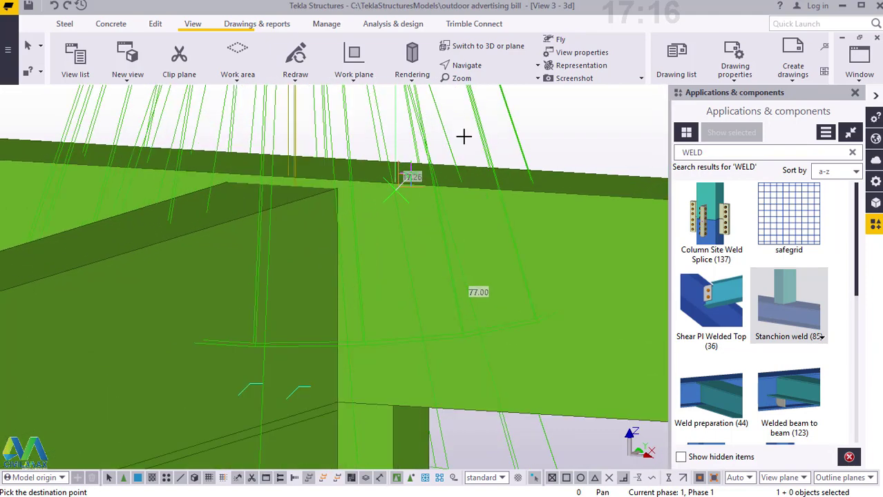
right_click(494, 123)
click(512, 129)
click(55, 7)
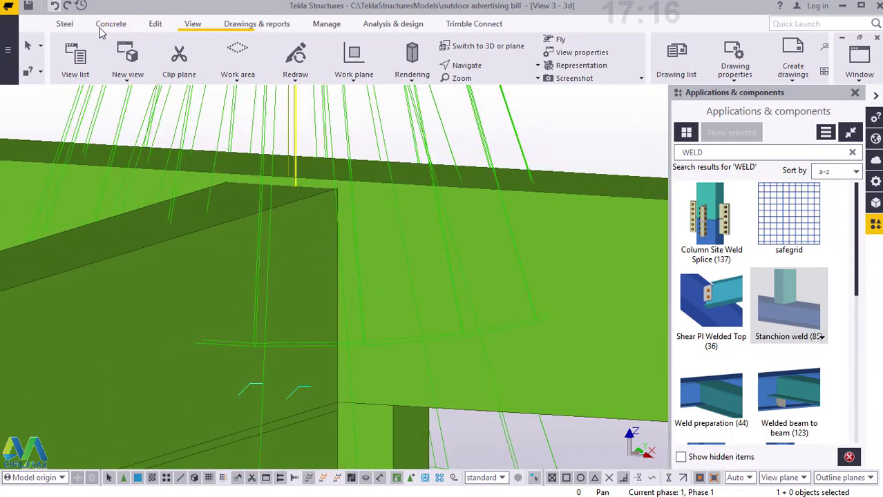
- Move the remaining beam copy up from the horizontal member's lower edge to its upper edge at the post corner
scroll(269, 365, down, 2)
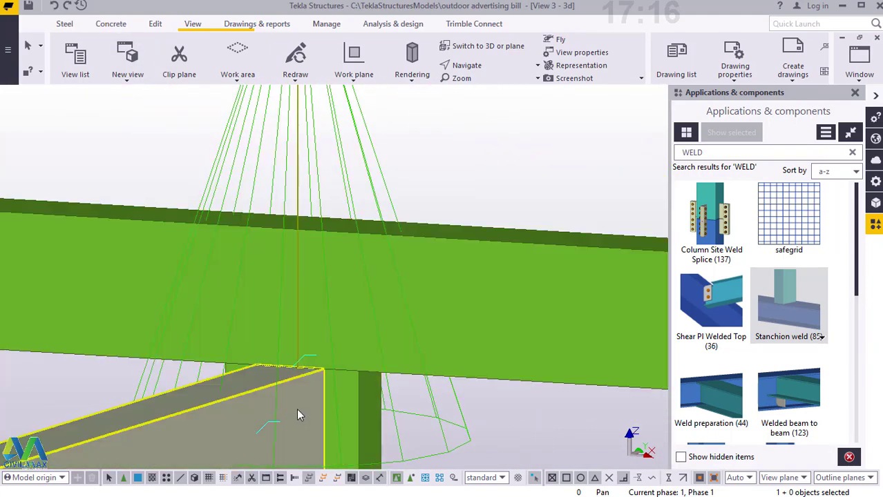
right_click(521, 148)
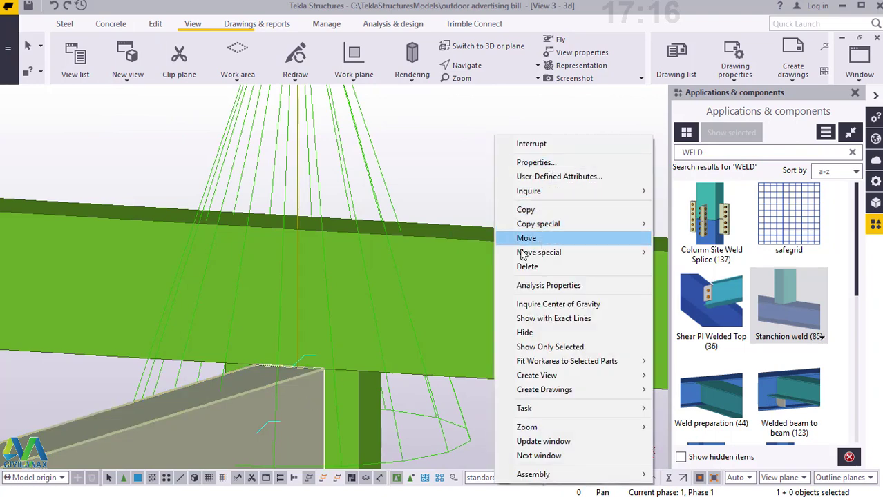
click(525, 238)
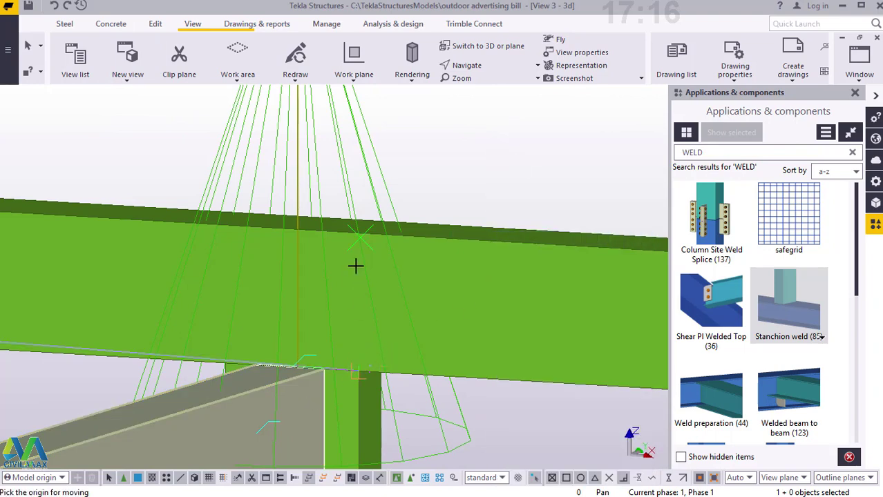
click(360, 235)
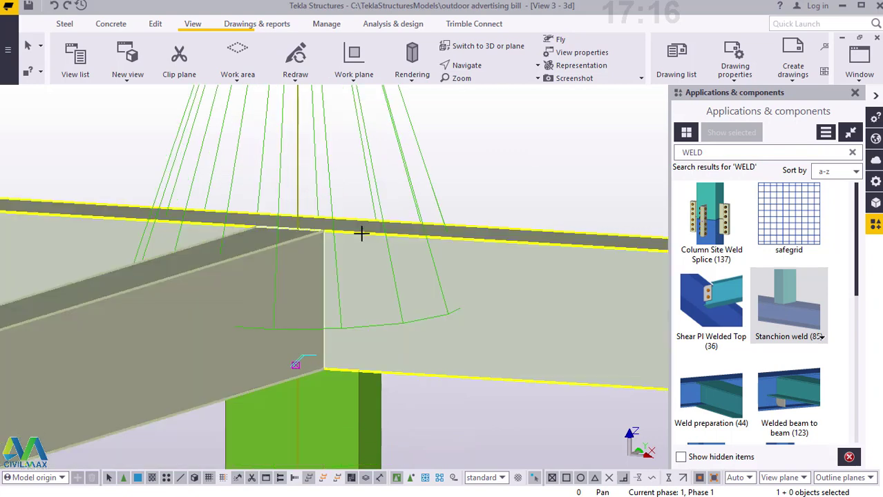
- Copy the moved beam from the post corner at its member's lower edge to the same corner at the next lower member's bottom edge
scroll(416, 203, down, 5)
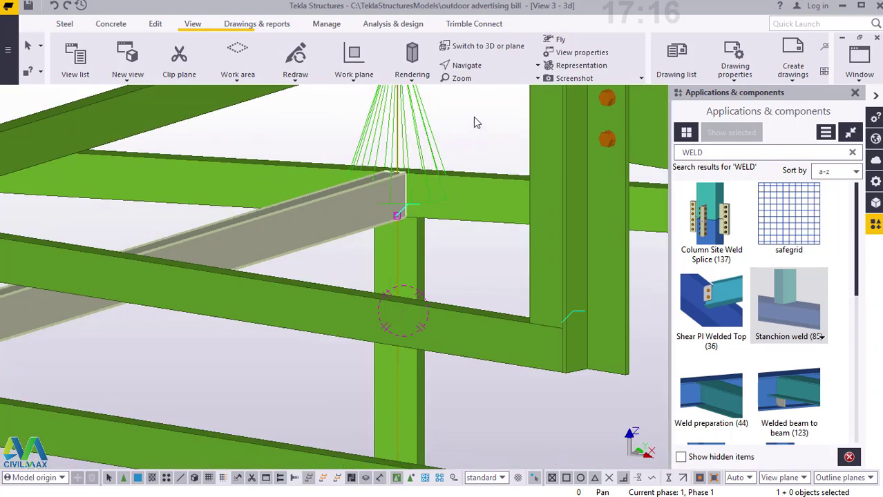
right_click(476, 122)
click(493, 191)
scroll(421, 213, up, 5)
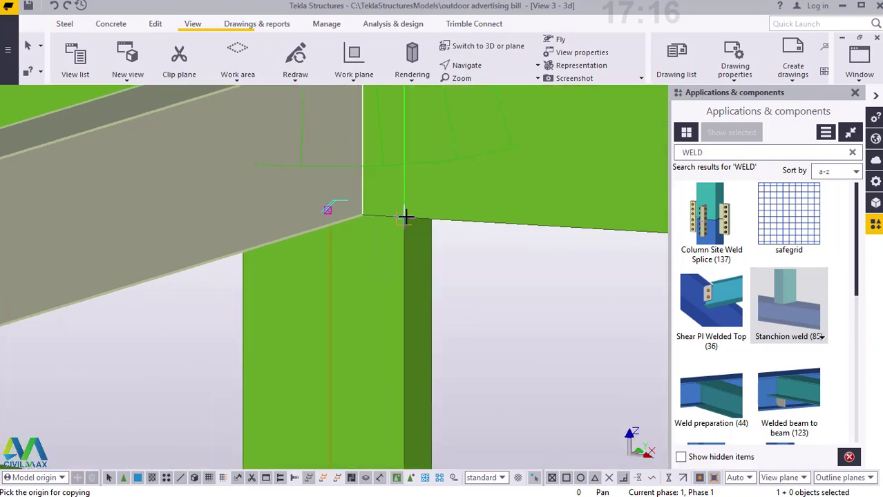
click(388, 188)
scroll(390, 187, down, 5)
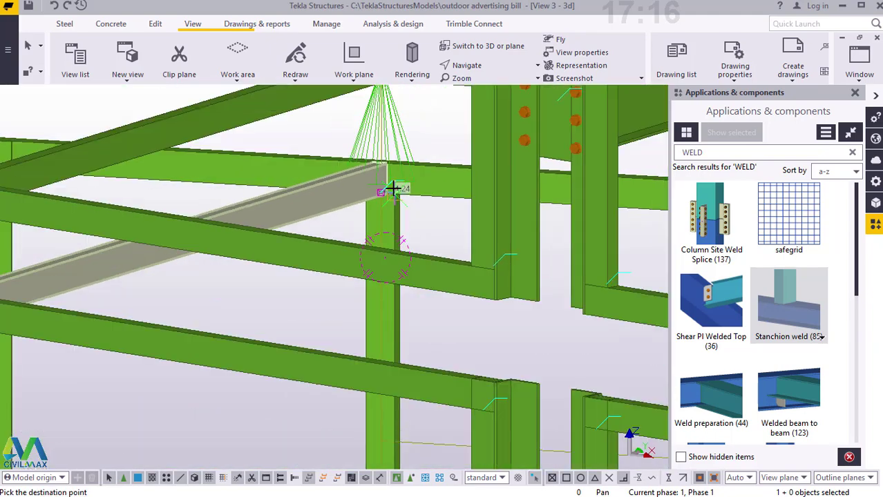
scroll(390, 187, down, 4)
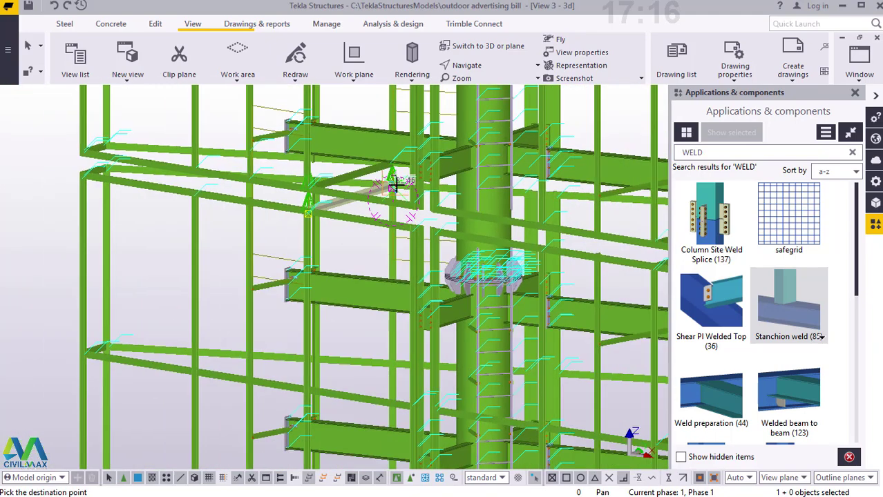
scroll(377, 190, up, 2)
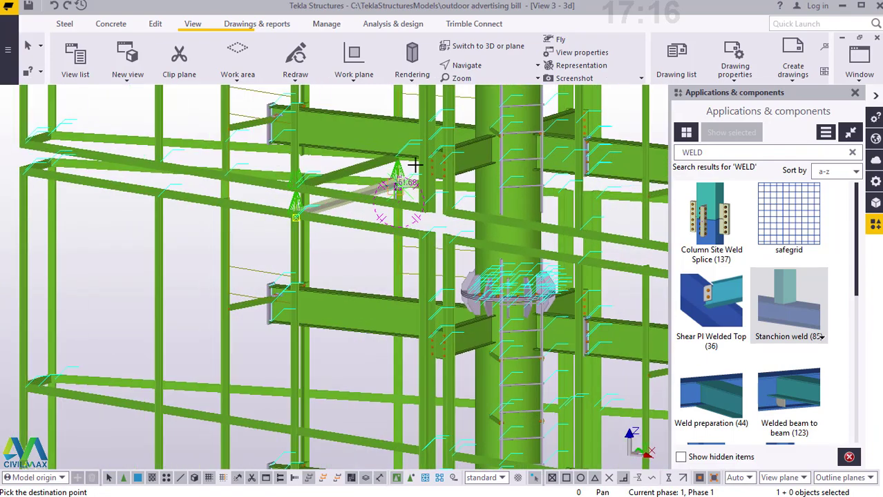
scroll(400, 207, down, 3)
scroll(395, 356, up, 3)
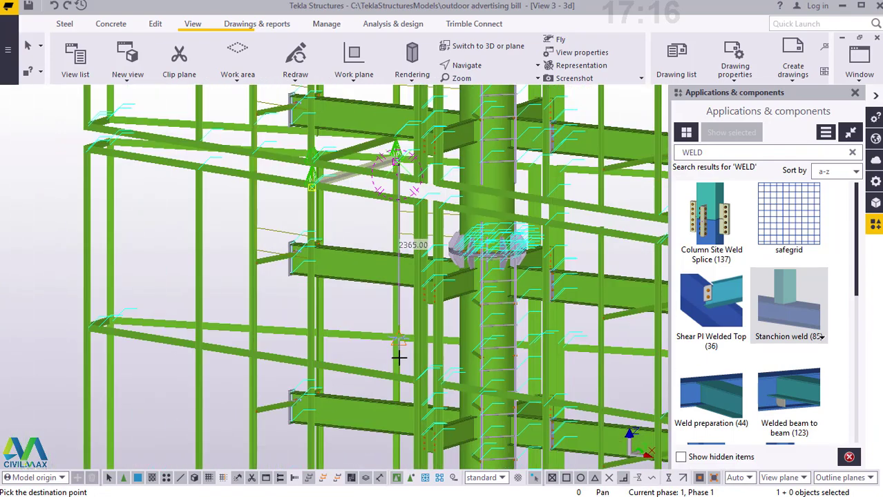
scroll(395, 356, up, 6)
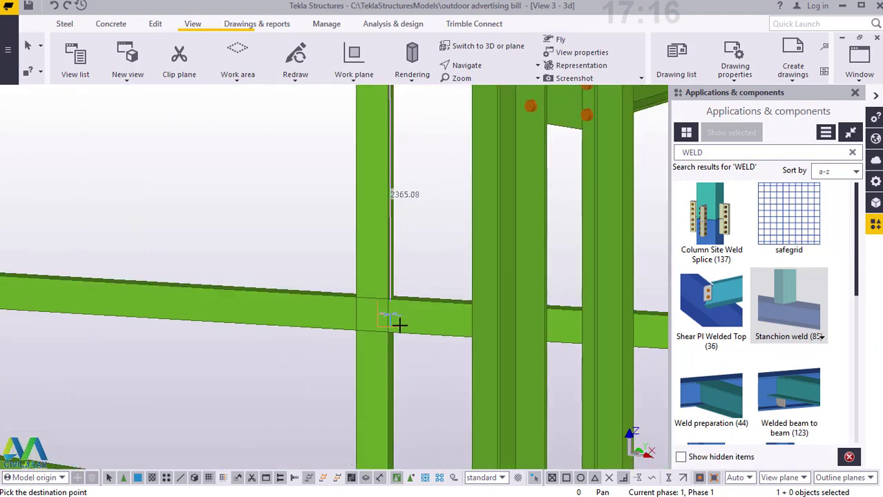
scroll(394, 334, up, 2)
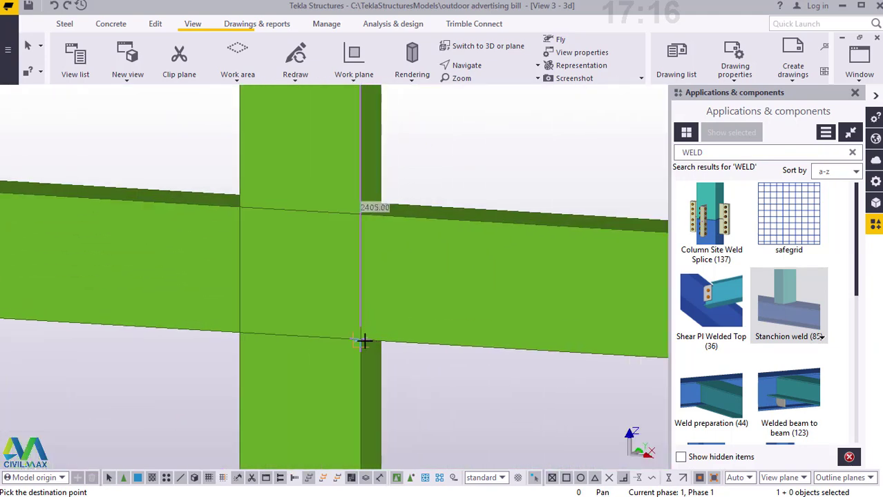
- Place another beam copy at the lower edge of the bottom horizontal member, in line with the post corner, and end the copy command
scroll(362, 340, down, 5)
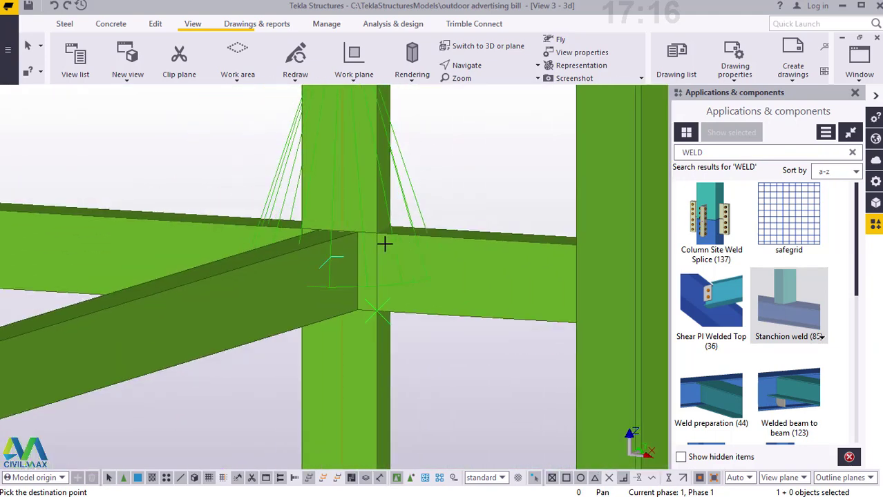
scroll(366, 230, down, 8)
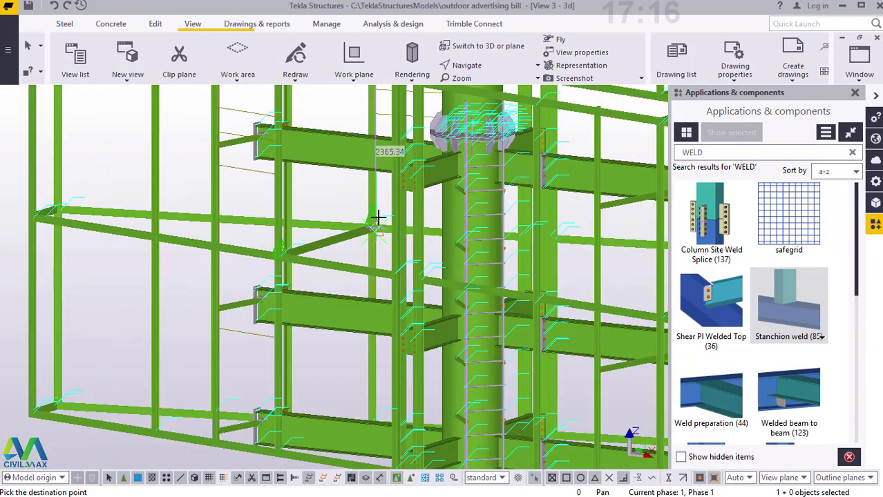
scroll(379, 358, up, 4)
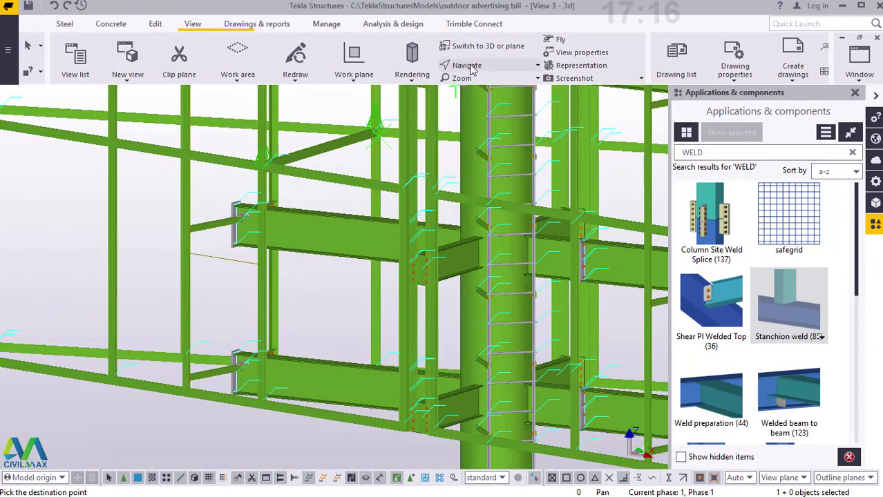
click(461, 65)
click(488, 86)
ctrl+middle_drag(381, 363, 370, 332)
scroll(370, 332, up, 5)
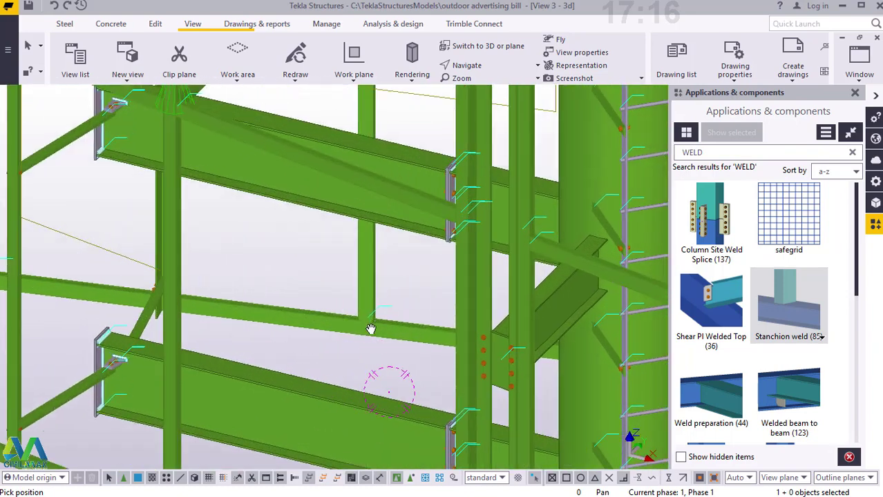
right_click(417, 222)
click(452, 230)
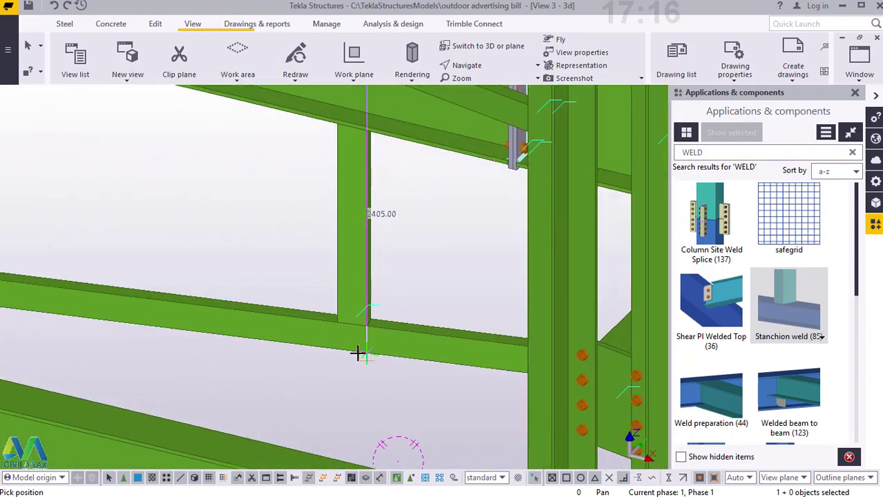
scroll(362, 349, up, 4)
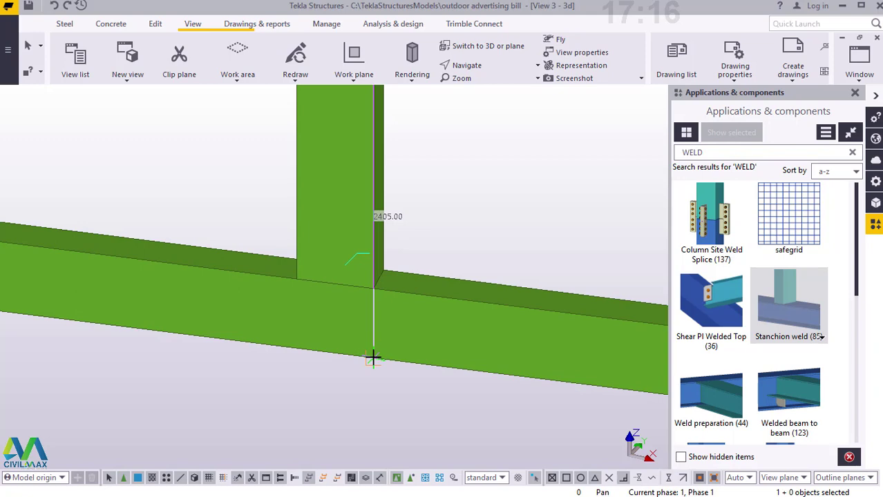
key(ctrl+c)
click(405, 333)
right_click(495, 185)
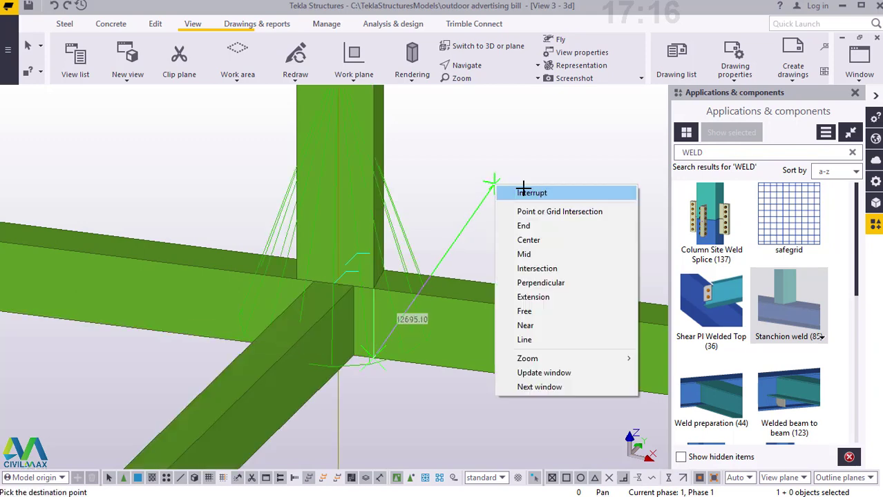
- End the beam copy command at the post corner and clear the selection
click(522, 190)
scroll(389, 256, down, 5)
click(249, 166)
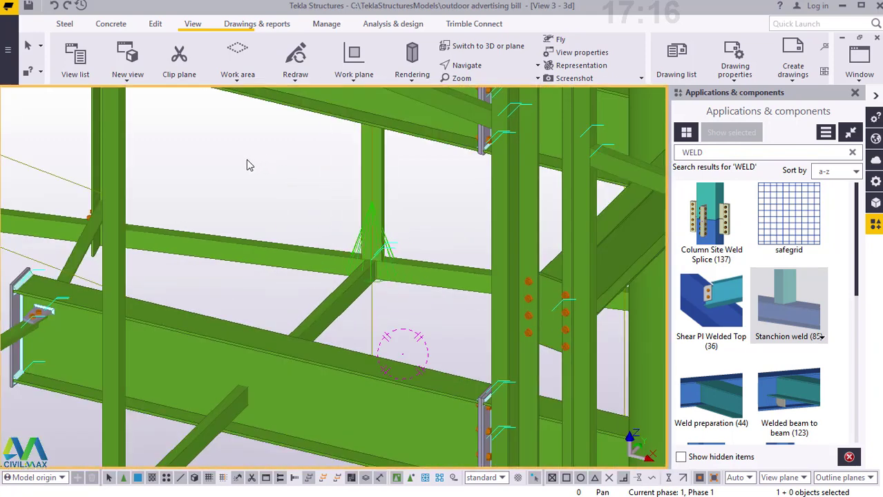
- Orbit around the billboard frames and pole to examine the tie beams at the posts and outer corners
right_click(230, 154)
click(291, 230)
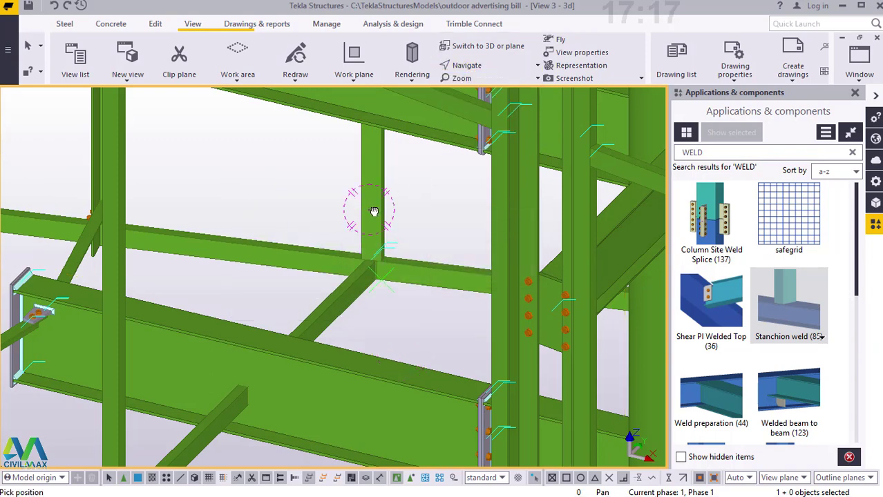
ctrl+middle_drag(374, 211, 372, 243)
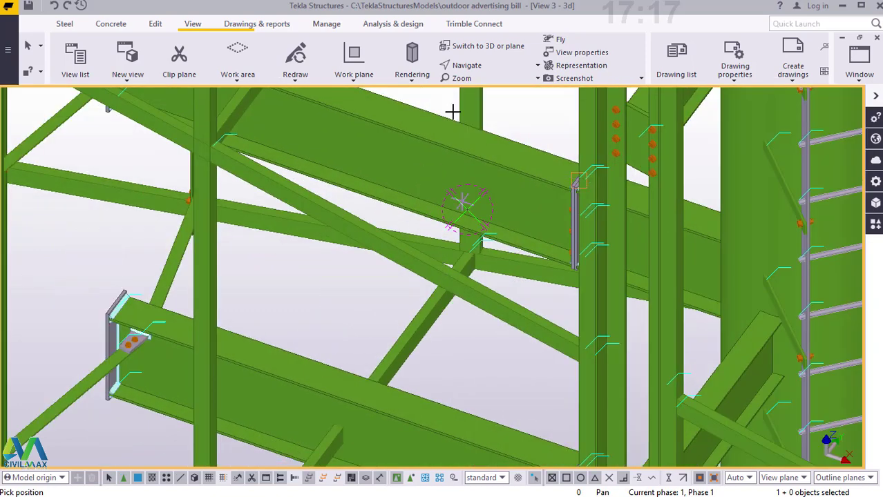
right_click(453, 112)
click(494, 120)
click(492, 69)
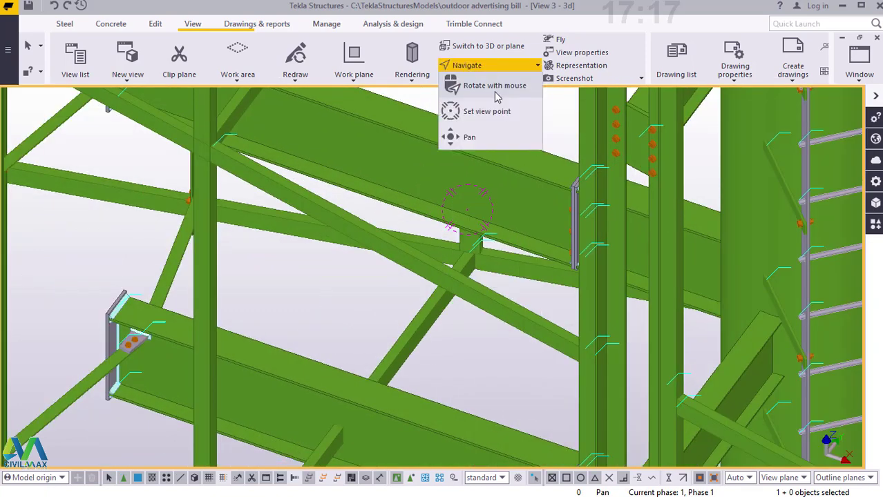
click(494, 87)
drag(503, 184, 623, 183)
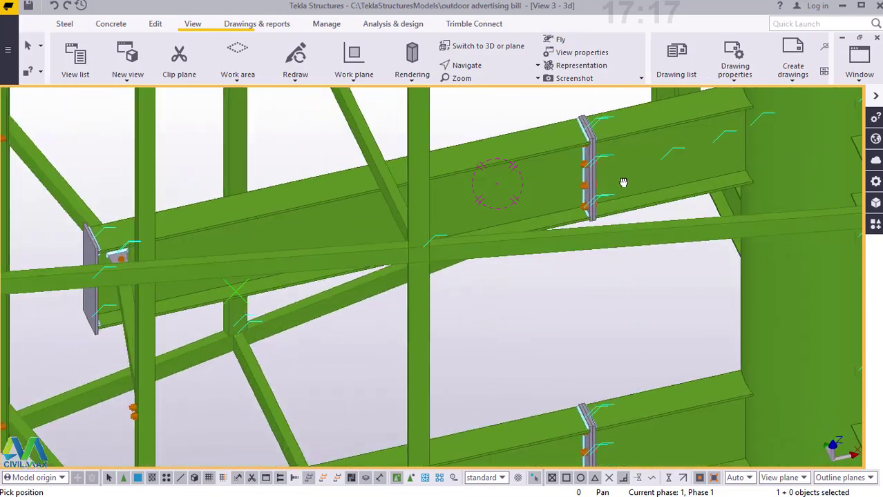
scroll(286, 273, down, 5)
scroll(311, 249, down, 4)
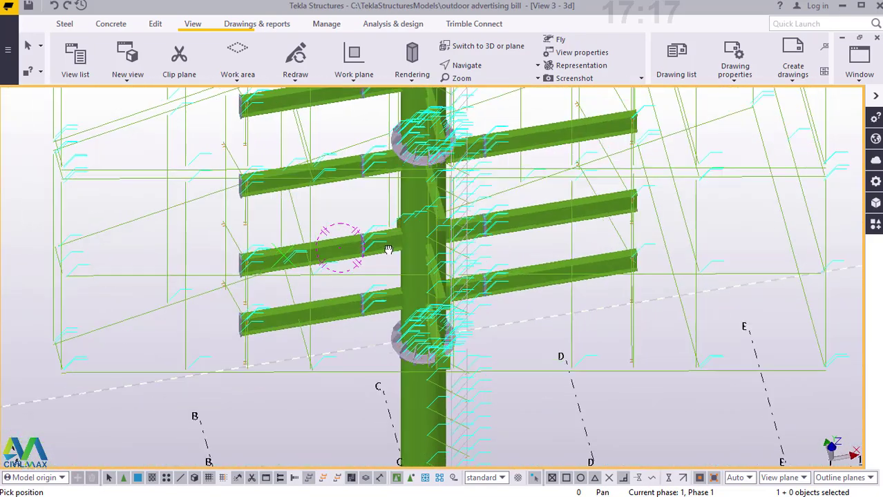
scroll(408, 231, down, 1)
drag(414, 224, 364, 202)
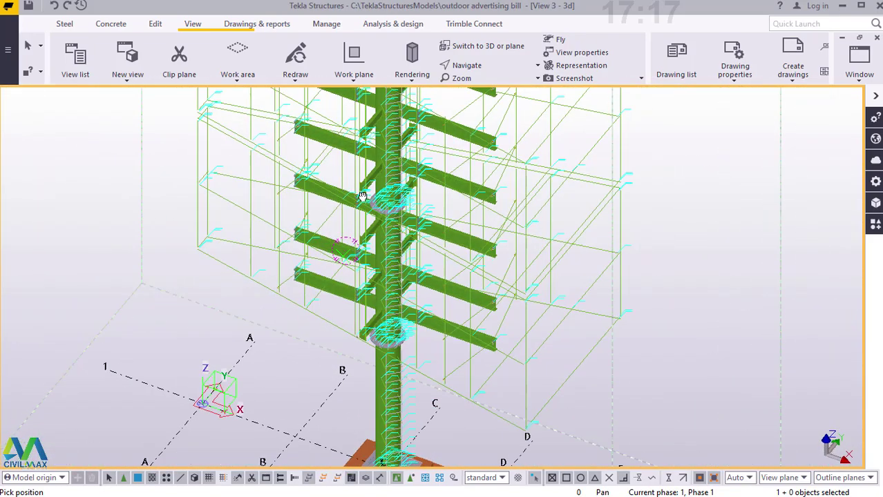
scroll(526, 215, up, 2)
scroll(528, 210, up, 1)
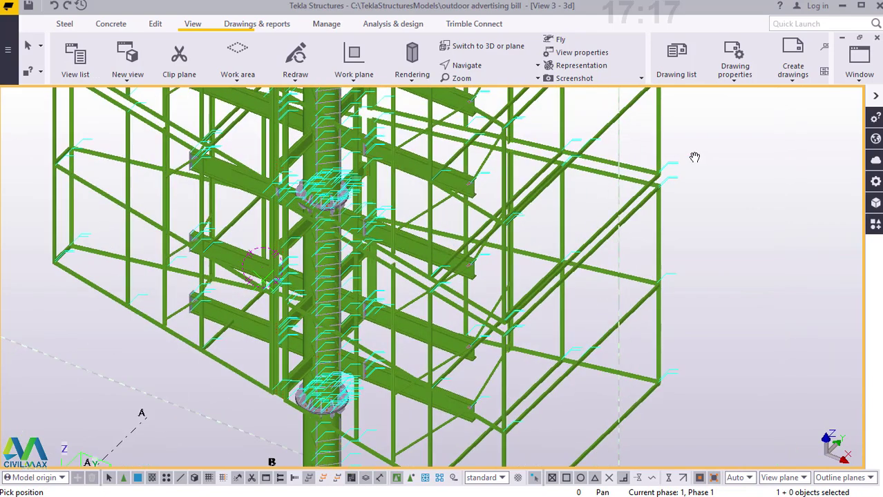
- End the rotation and set the 3D view's projection to Perspective
right_click(693, 157)
click(726, 165)
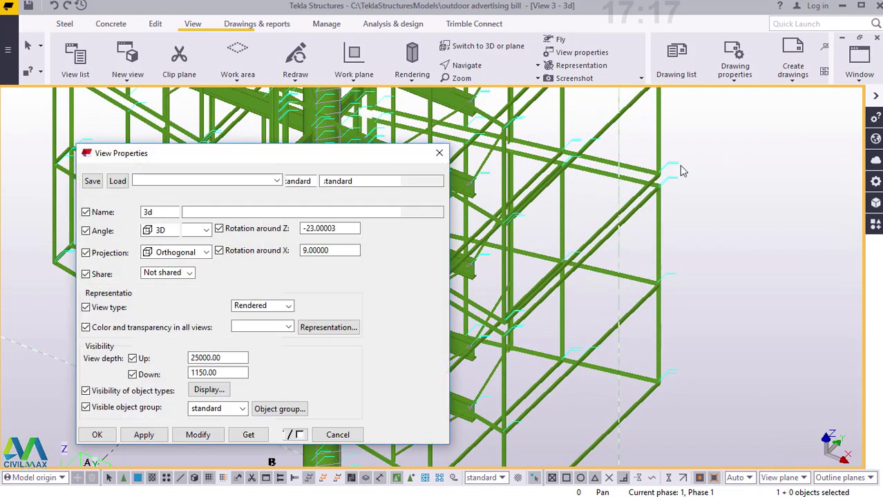
click(288, 254)
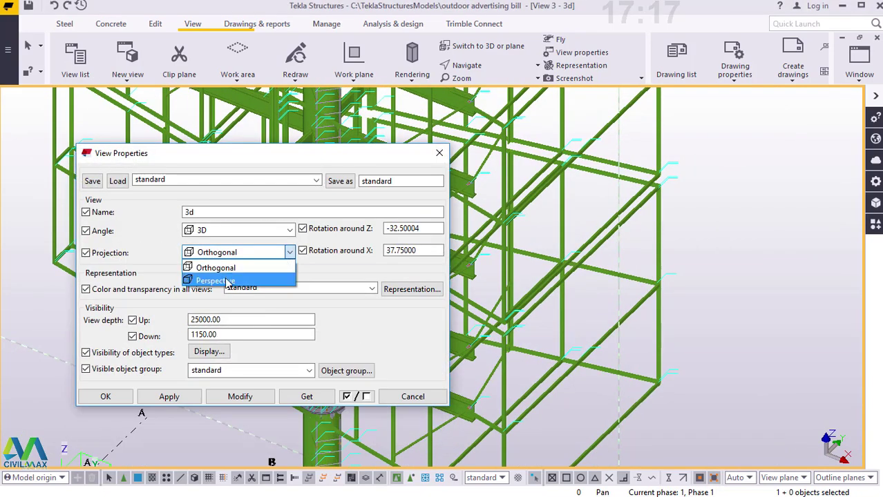
click(242, 401)
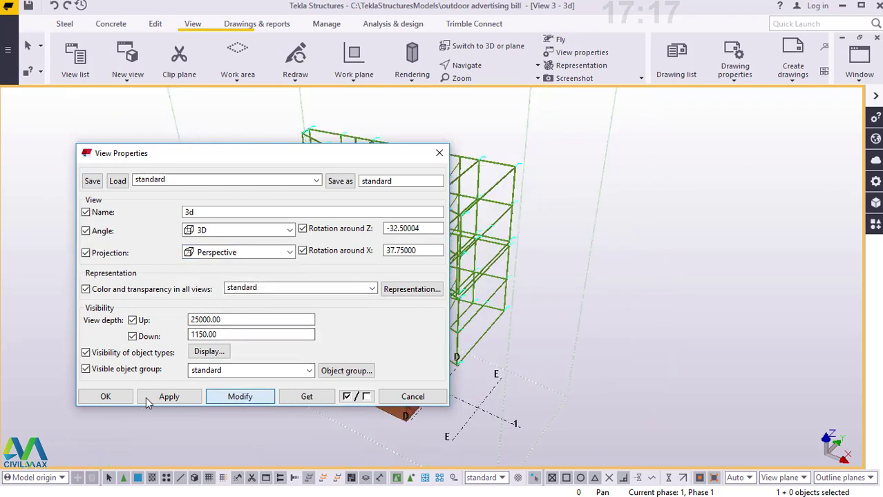
click(108, 397)
- Orbit the whole billboard in perspective and examine the pole's flange splice, ladder and bolted cantilever beam joints
click(485, 69)
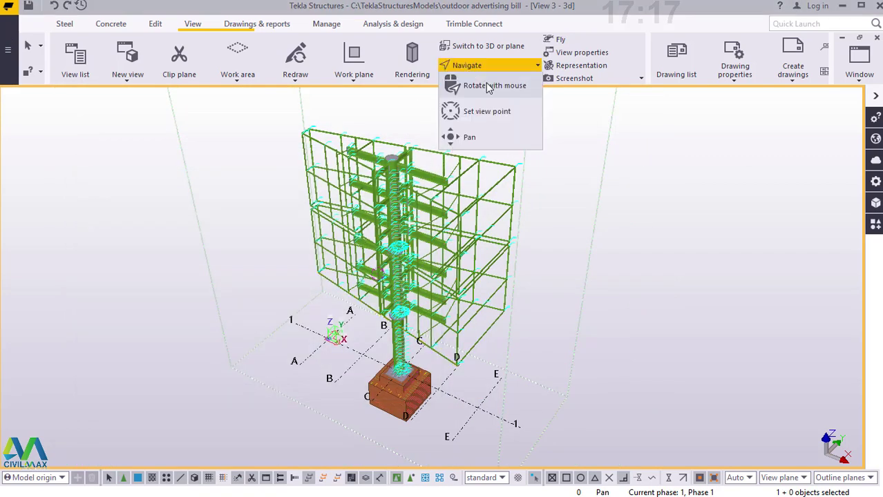
click(488, 85)
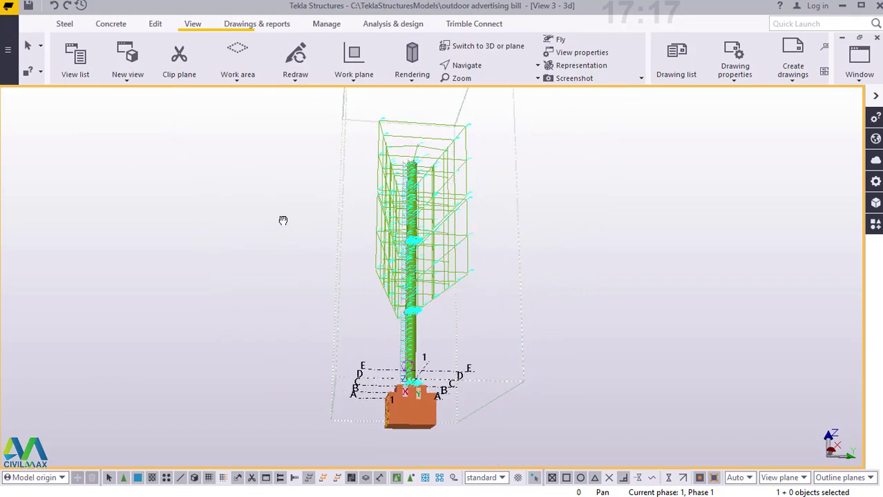
scroll(421, 252, up, 10)
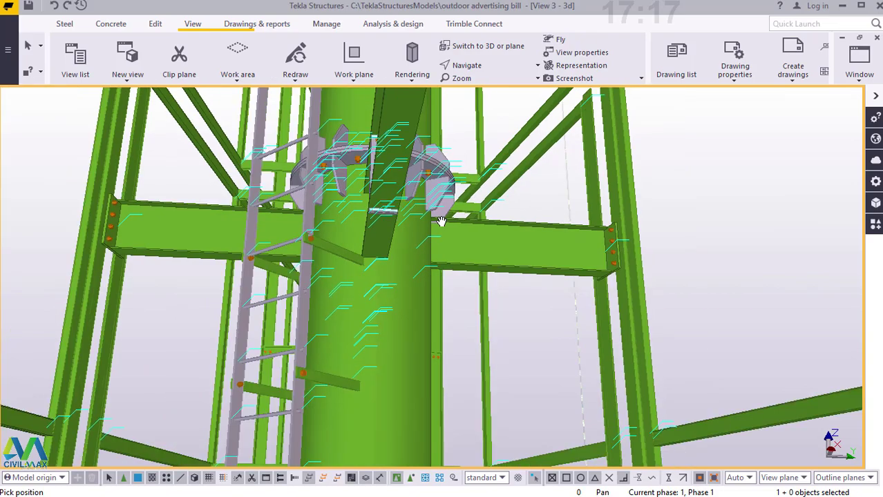
scroll(442, 222, down, 2)
drag(442, 222, 466, 311)
scroll(466, 311, down, 12)
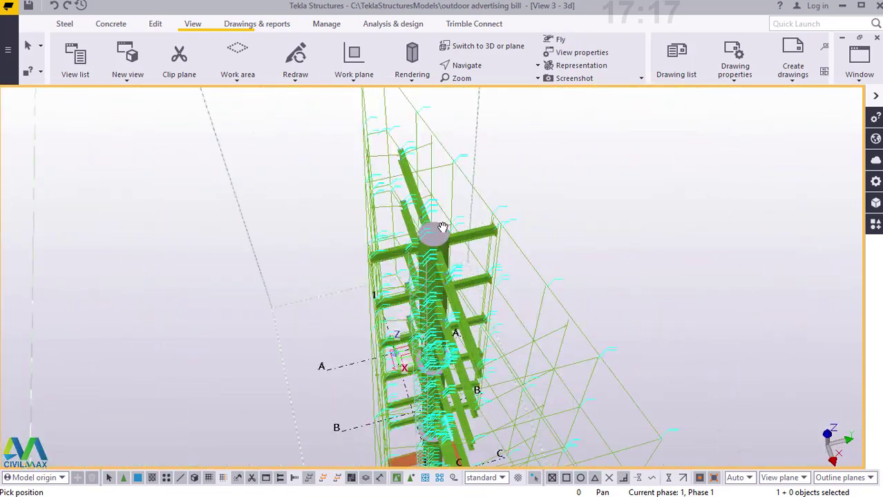
scroll(442, 228, up, 10)
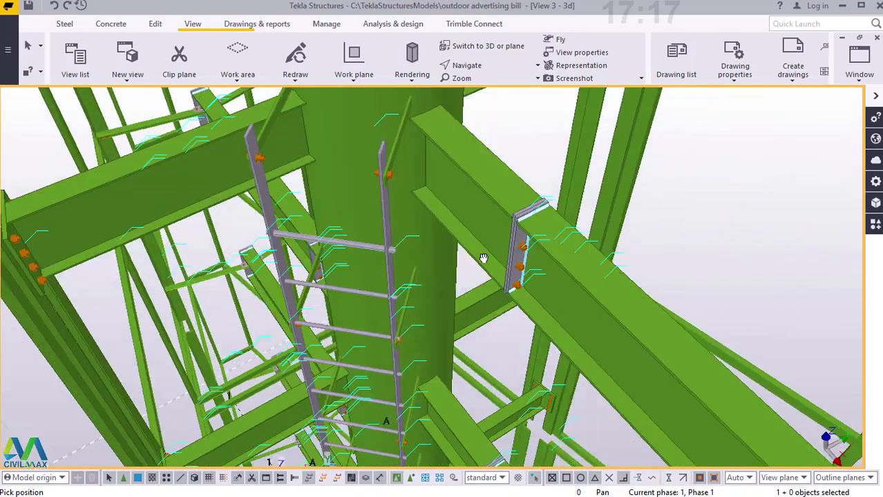
ctrl+middle_drag(483, 258, 566, 233)
scroll(395, 381, up, 5)
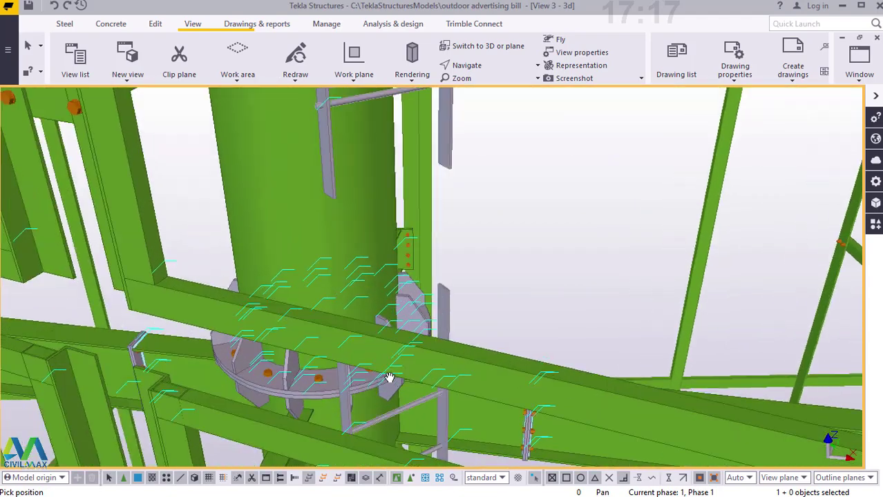
scroll(389, 378, up, 2)
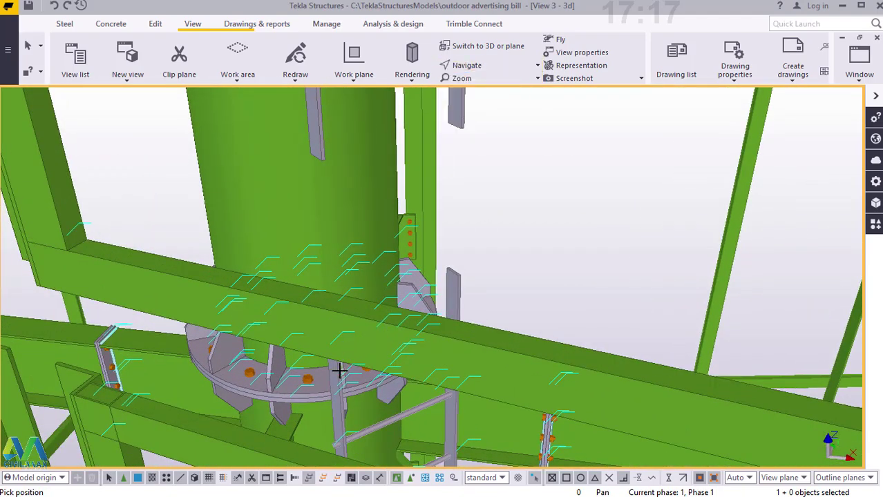
- Examine the pole flanges, ladder brackets and billboard frames from below, along the pole's height
scroll(350, 358, down, 12)
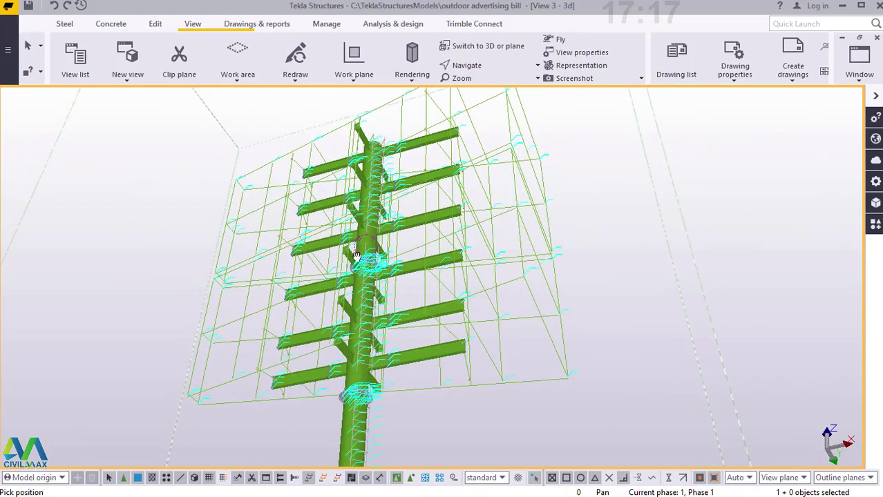
scroll(353, 364, up, 10)
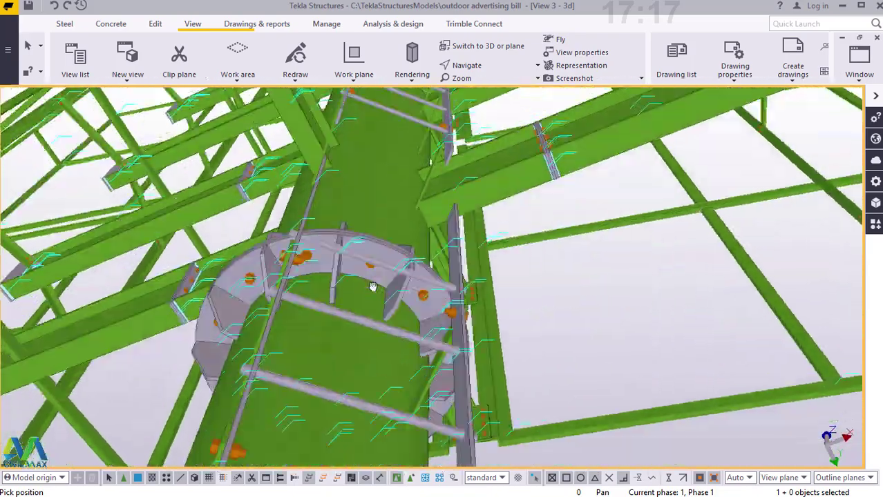
ctrl+middle_drag(373, 286, 392, 266)
scroll(394, 196, up, 5)
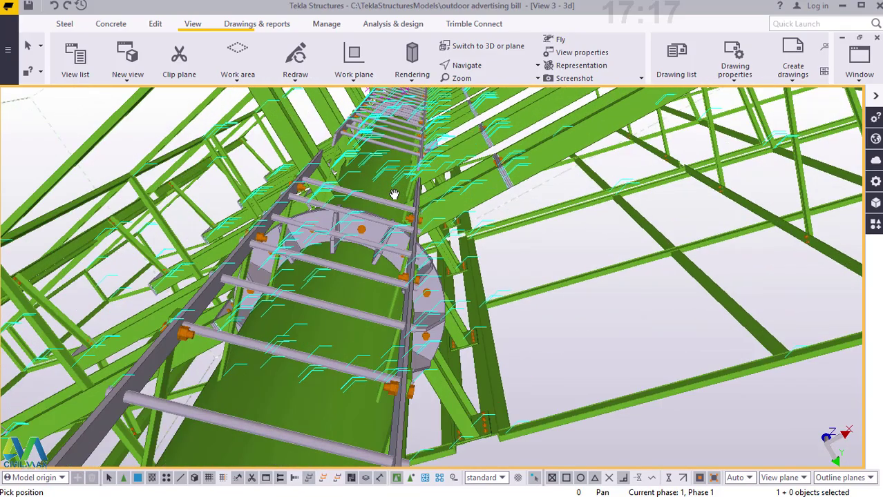
scroll(470, 296, down, 1)
scroll(469, 296, down, 6)
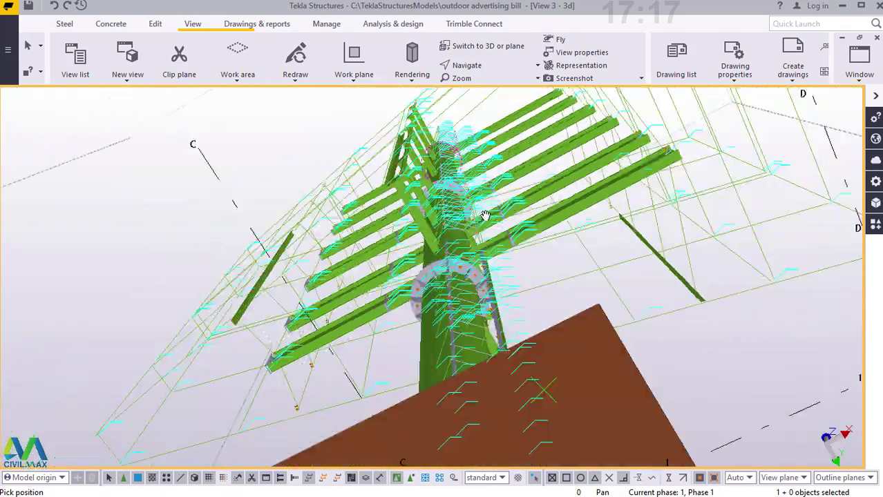
ctrl+middle_drag(486, 215, 505, 336)
scroll(505, 336, down, 3)
- Show the parts as transparent in the 3D view around the foundation and pole base
scroll(493, 416, up, 5)
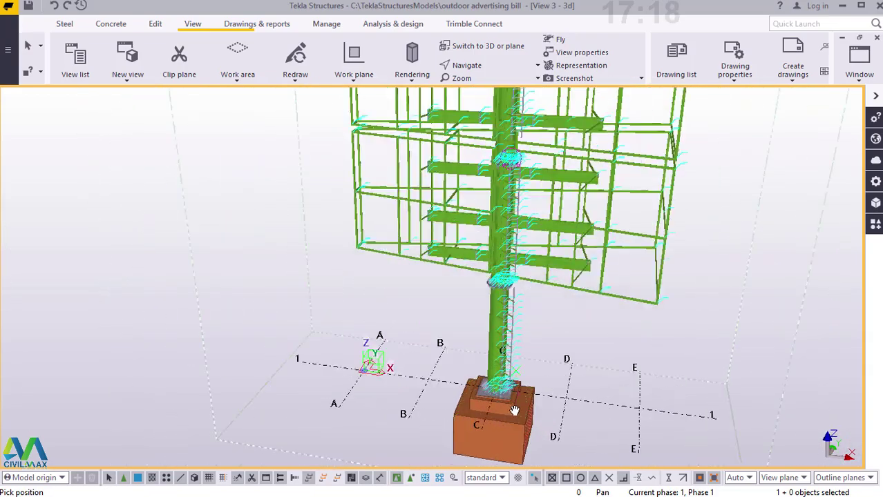
right_click(580, 295)
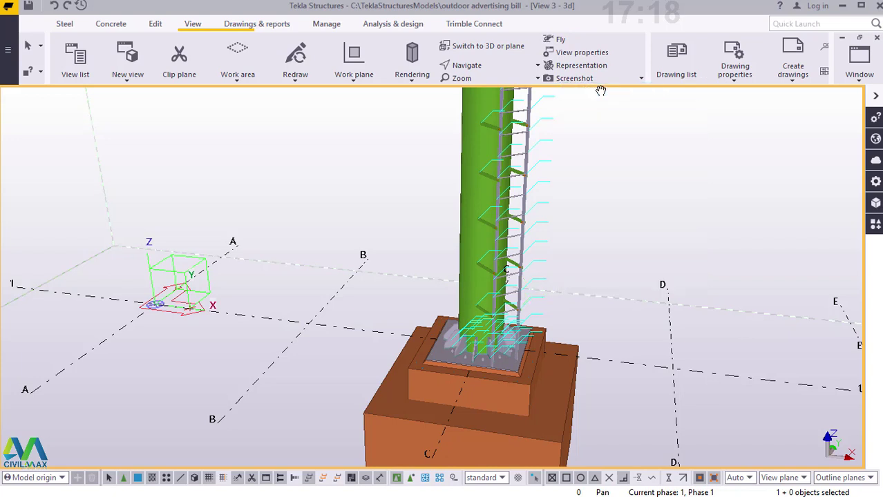
key(ctrl+2)
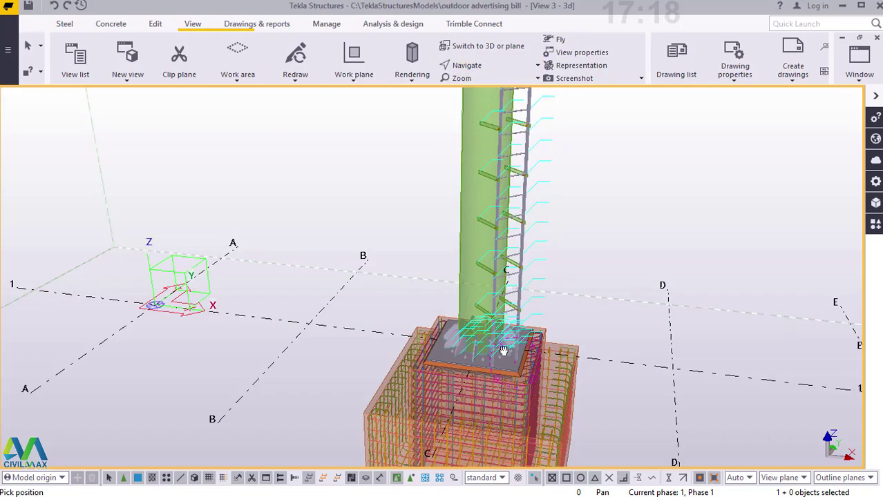
- Examine the foundation's reinforcement cage and the anchor rods and embedded plate inside the pedestal
ctrl+middle_drag(504, 351, 495, 279)
middle_drag(498, 439, 497, 349)
scroll(497, 348, up, 3)
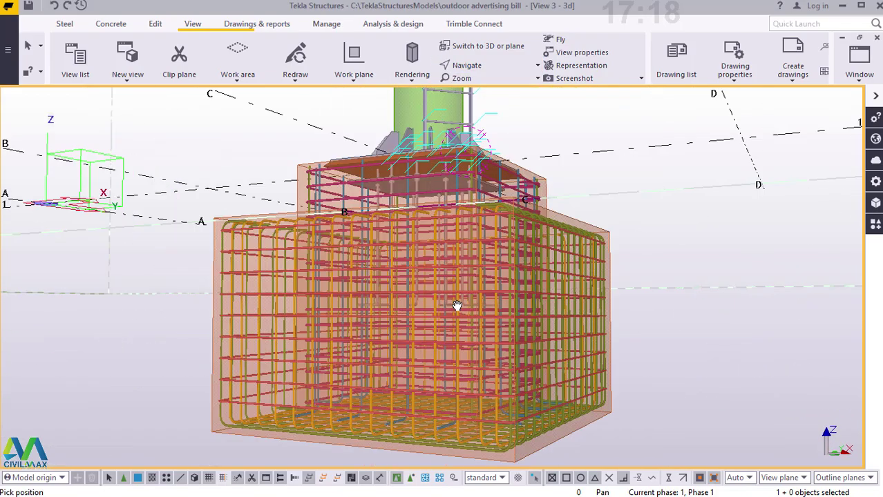
ctrl+middle_drag(457, 305, 459, 154)
scroll(446, 205, down, 4)
scroll(458, 152, up, 5)
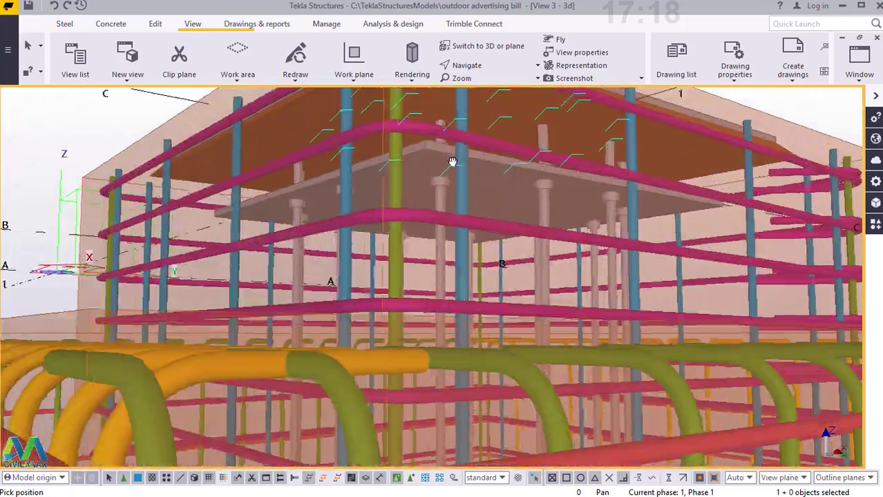
scroll(449, 158, up, 8)
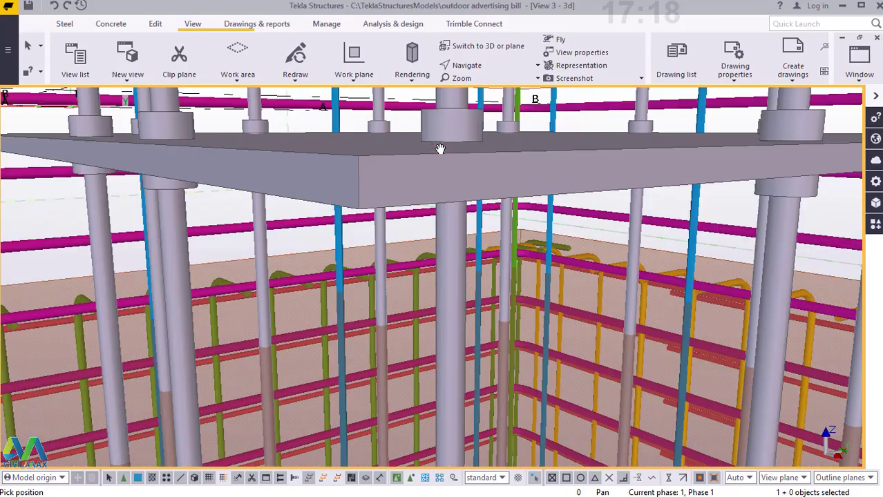
scroll(449, 168, down, 5)
scroll(501, 151, up, 2)
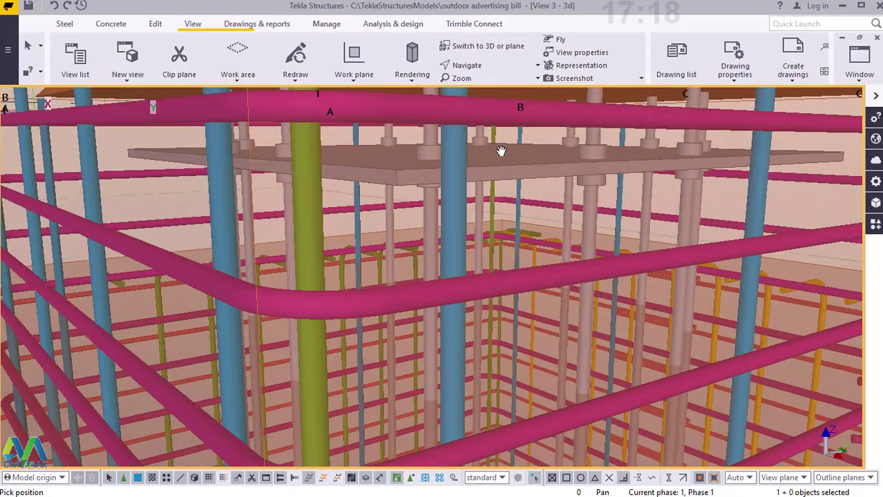
scroll(503, 153, up, 1)
scroll(523, 195, down, 3)
ctrl+middle_drag(542, 191, 539, 211)
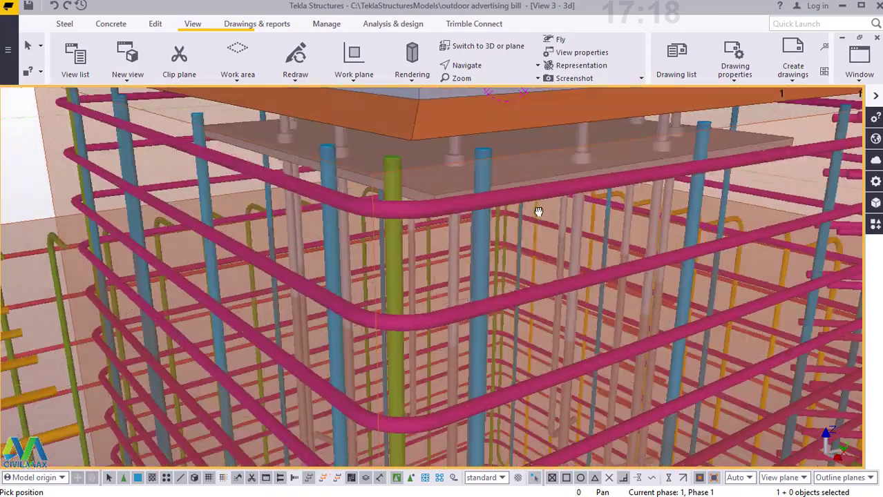
- Inspect the pole's base plate with its welded stiffeners and the footing reinforcement from several angles
scroll(539, 212, down, 8)
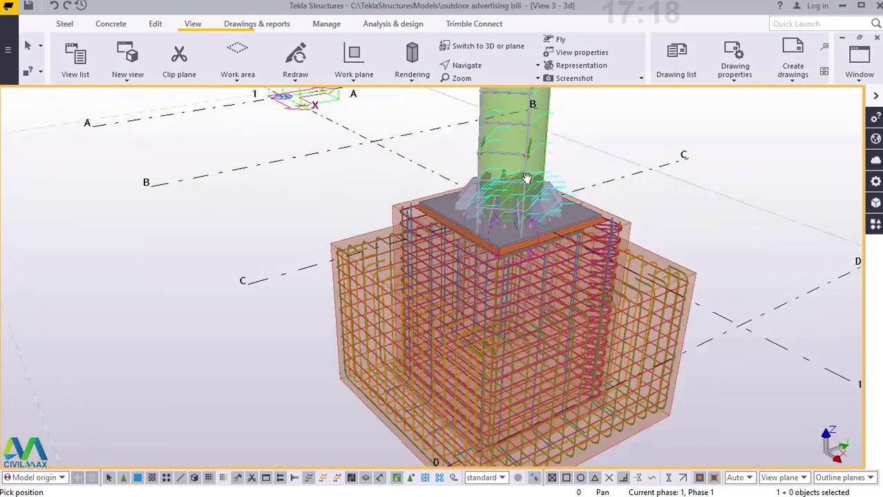
scroll(527, 178, up, 5)
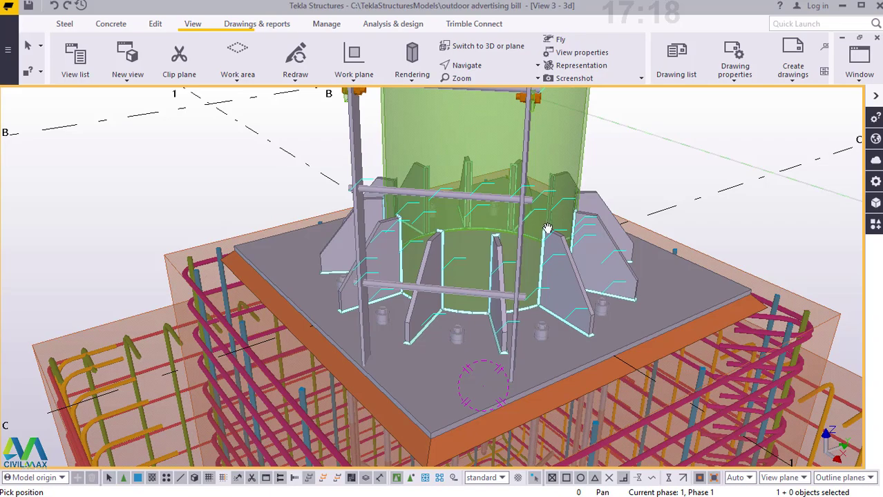
ctrl+middle_drag(521, 243, 653, 244)
scroll(600, 252, down, 5)
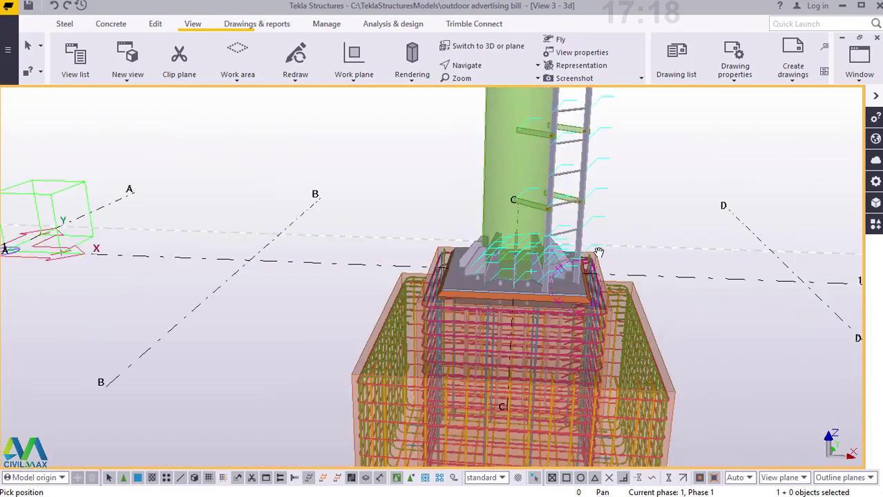
scroll(586, 302, up, 8)
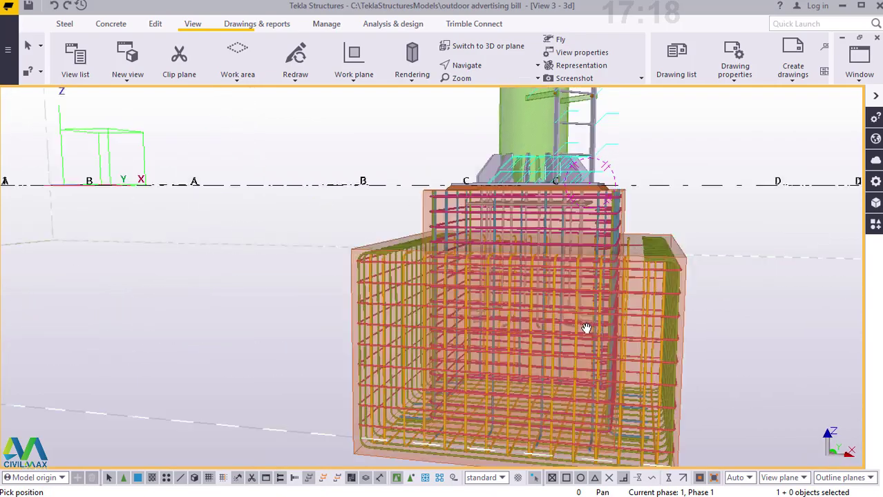
scroll(503, 282, down, 10)
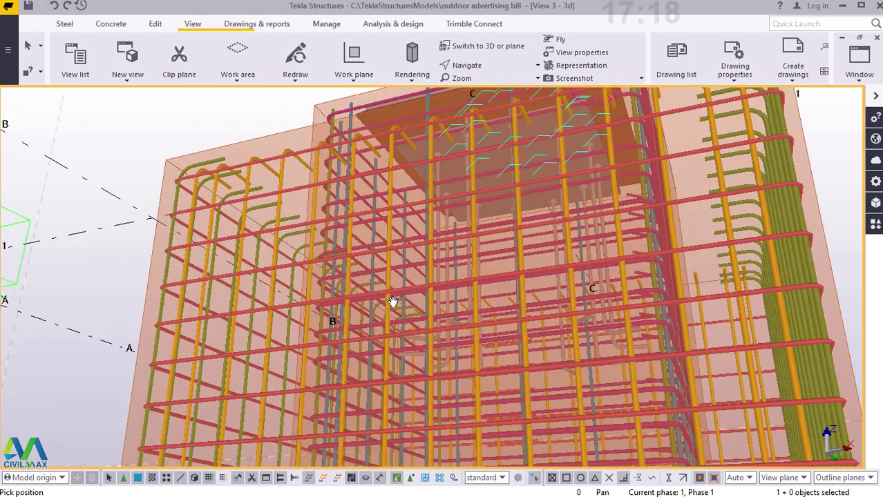
- End panning and show the parts as solid rendered objects in the 3D view instead of transparent
right_click(469, 243)
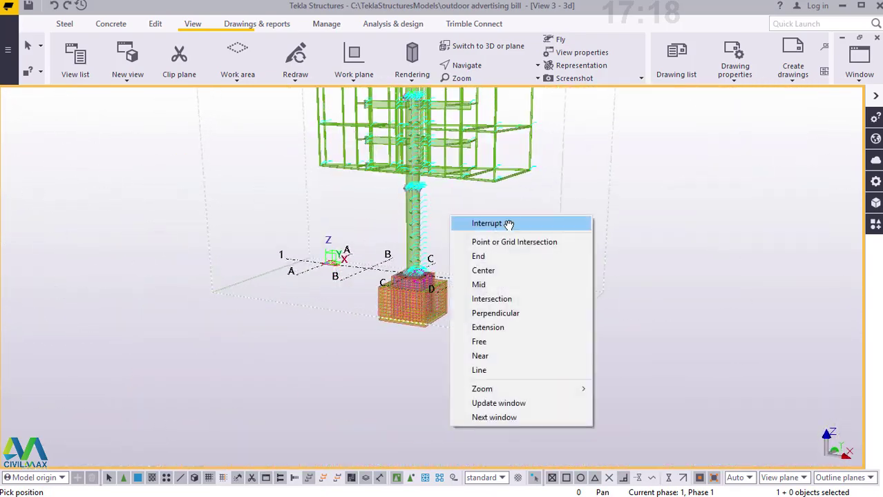
click(477, 222)
scroll(468, 216, up, 4)
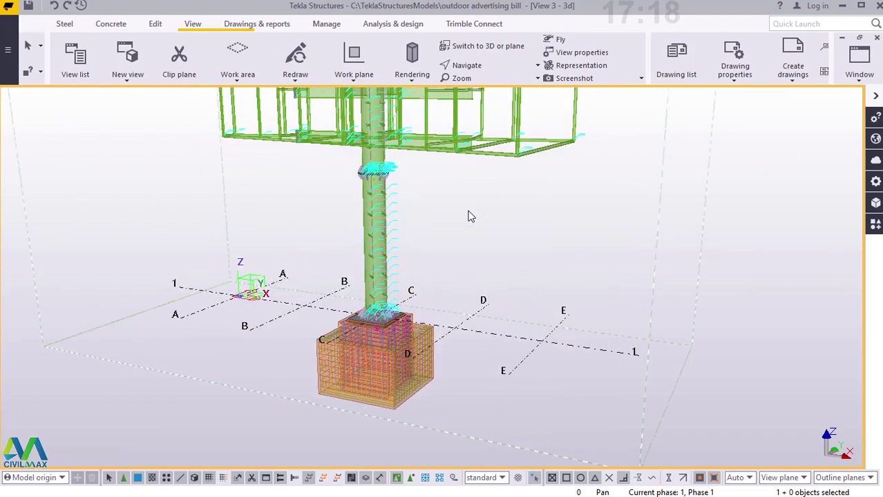
key(ctrl+4)
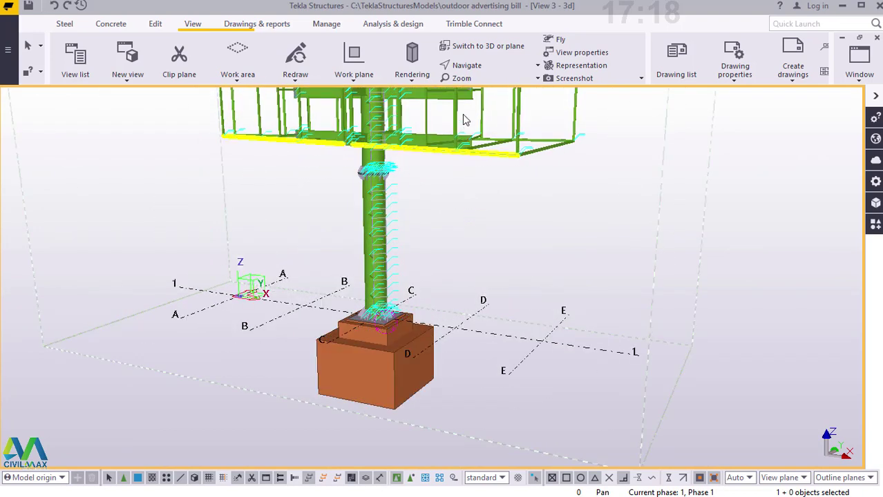
- Examine the bolted flange joint on the pole with its stiffener plates, welds and adjacent ladder rungs
click(488, 67)
click(482, 86)
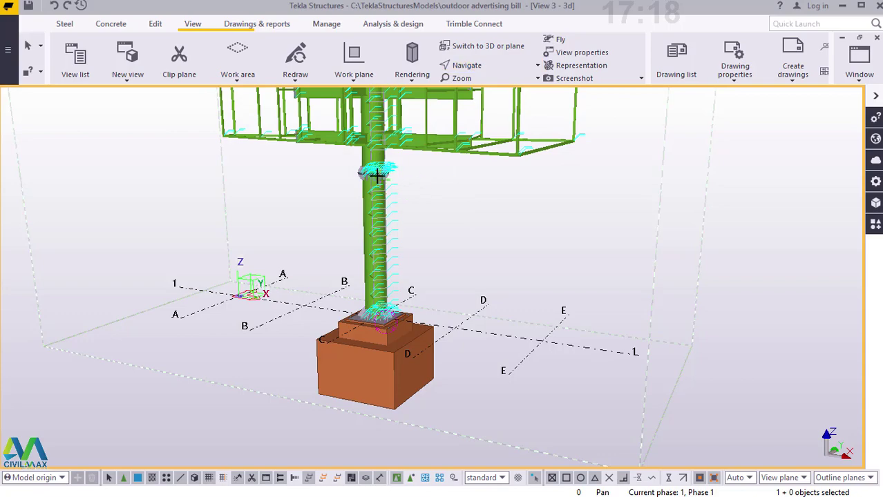
scroll(375, 176, up, 8)
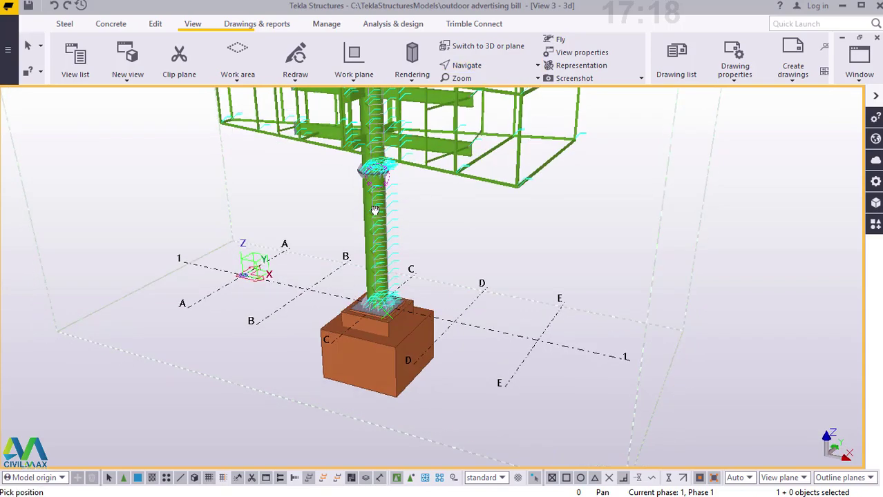
ctrl+middle_drag(376, 164, 400, 182)
scroll(423, 197, down, 5)
scroll(402, 181, up, 10)
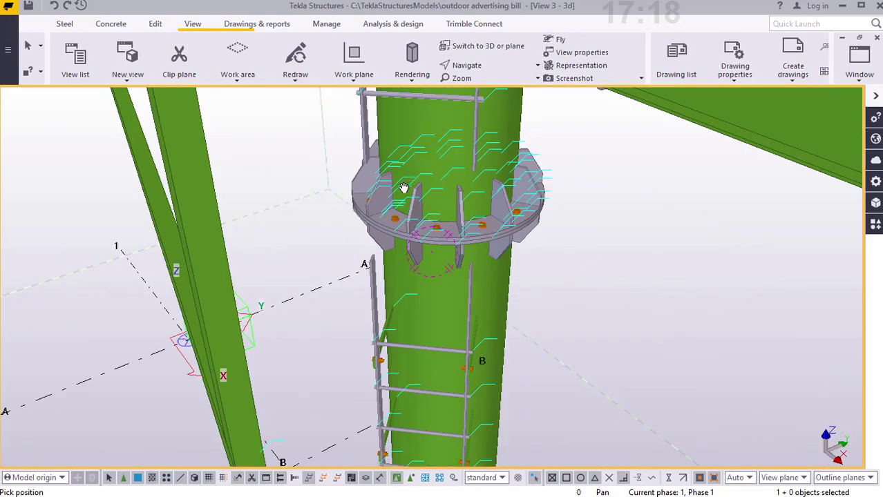
scroll(445, 184, down, 4)
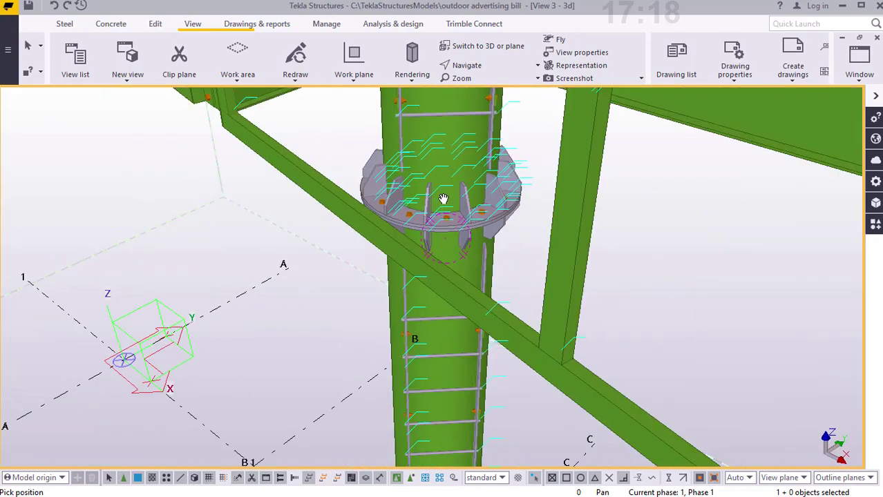